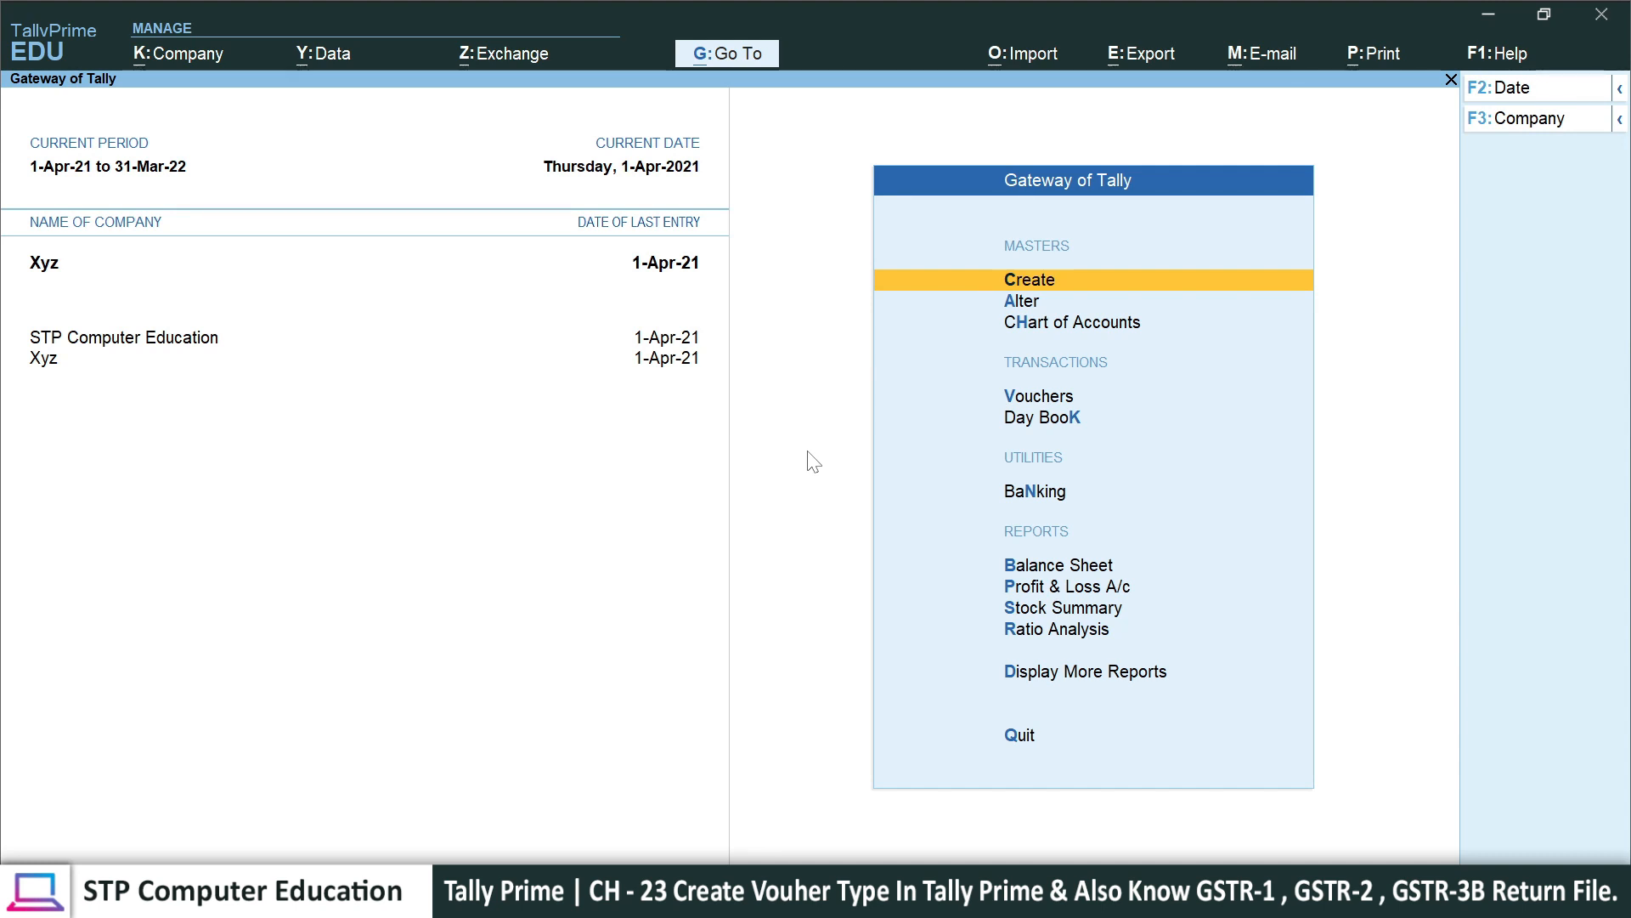
- View the Payment, Journal and Sales voucher entry screens, and return to the Gateway of Tally
{"action": "key", "text": "Down"}
{"action": "key", "text": "Down"}
{"action": "key", "text": "Down"}
{"action": "key", "text": "Down"}
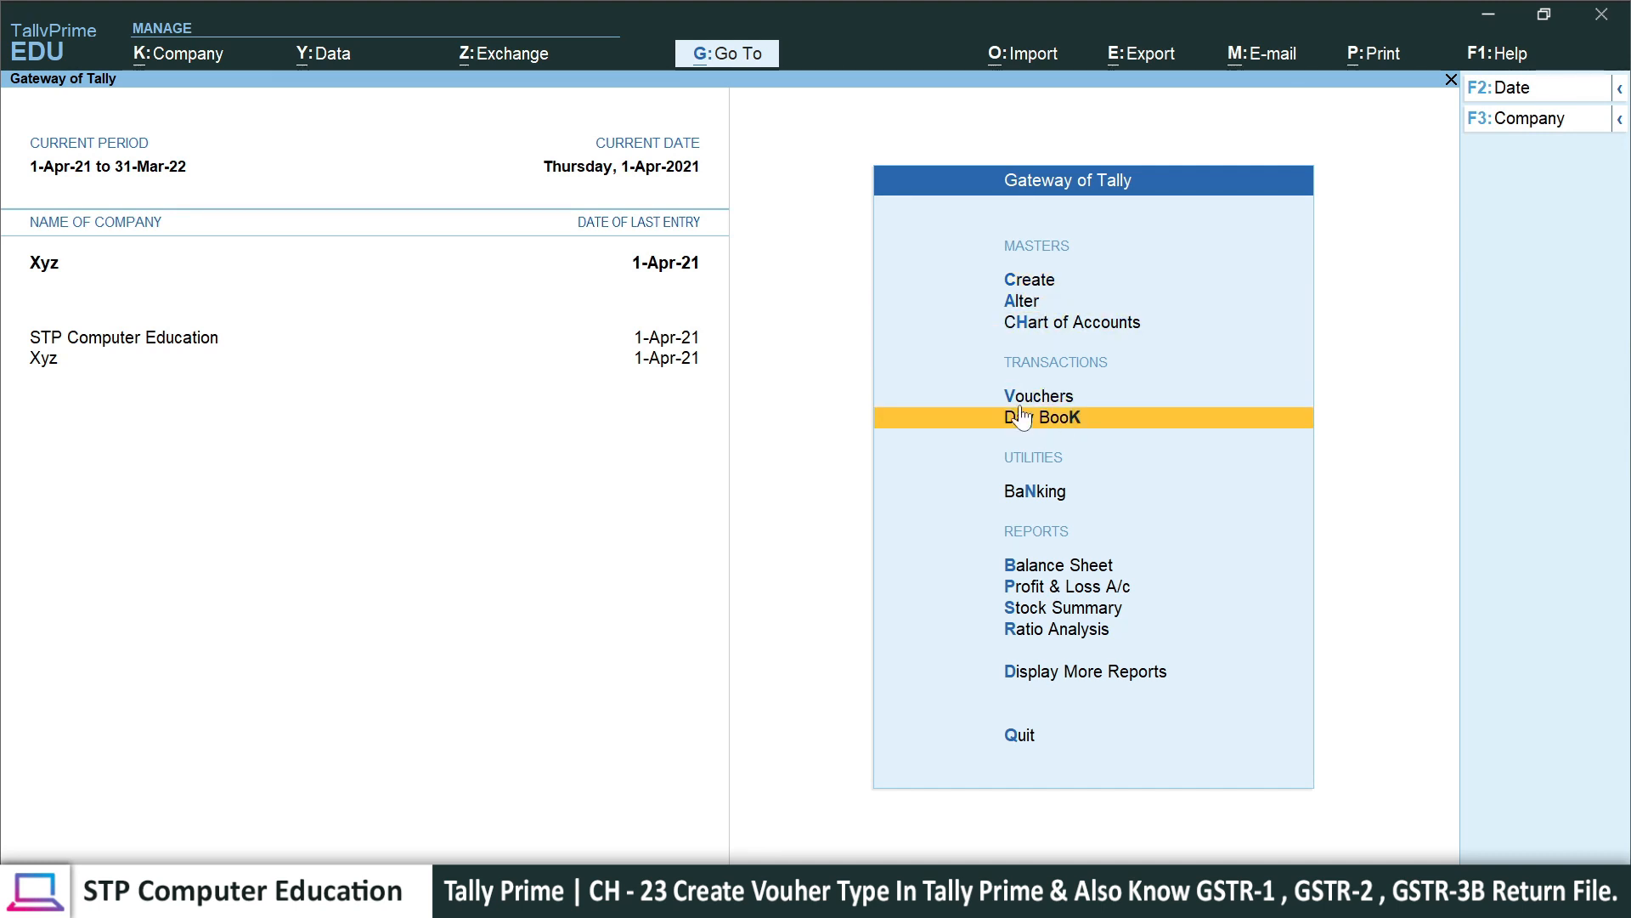
{"action": "left_click", "coordinate": [1063, 396]}
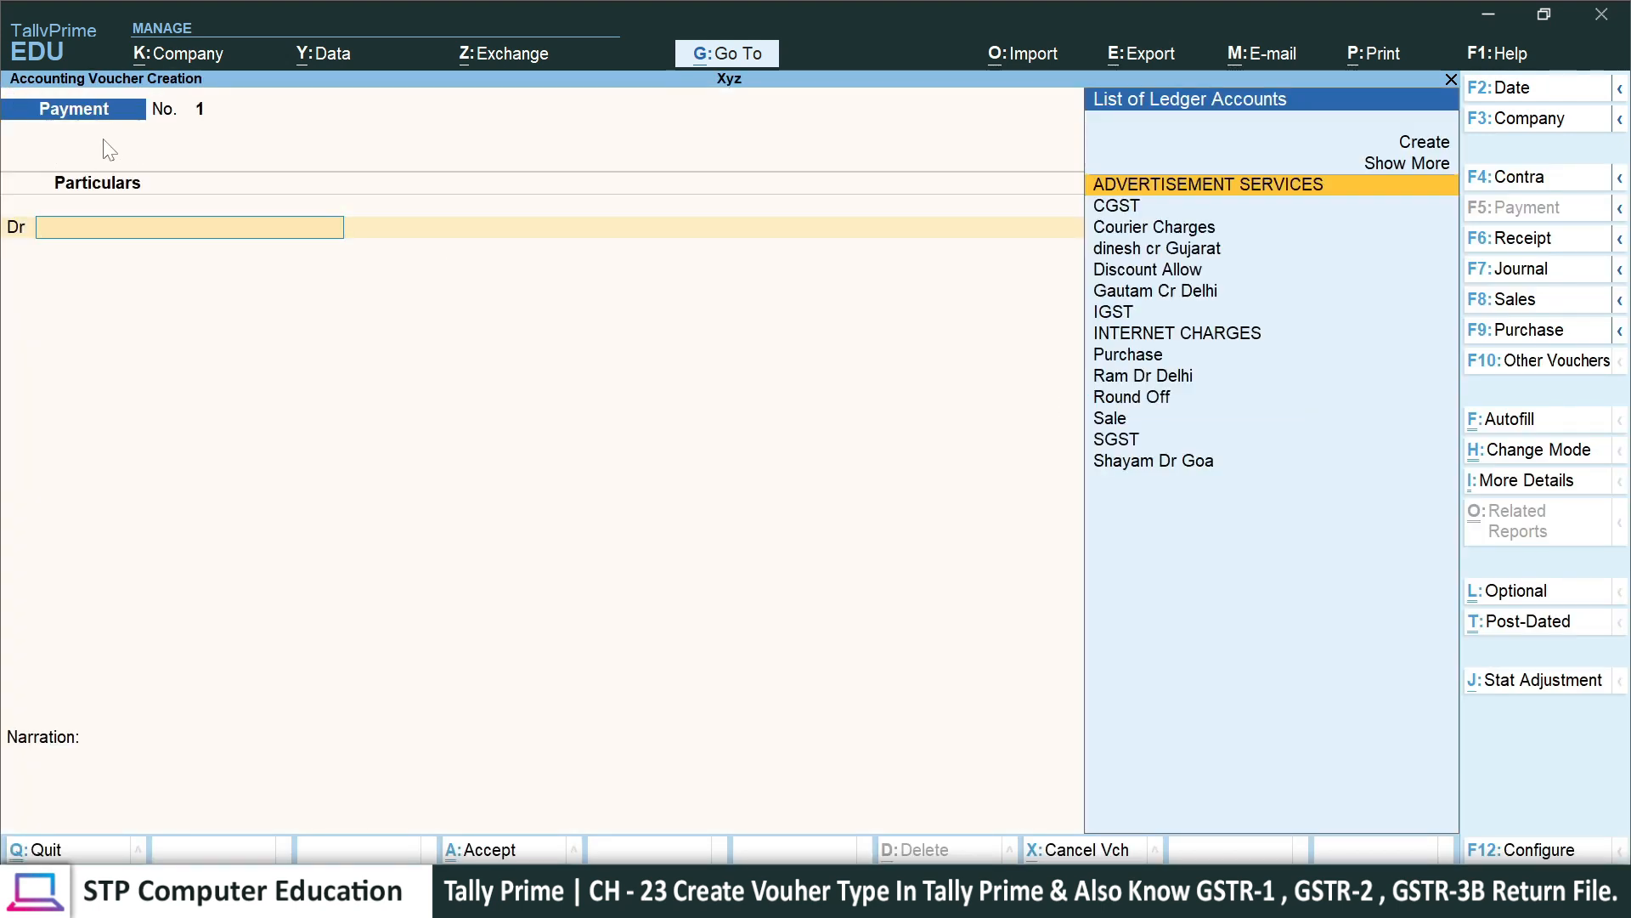
{"action": "key", "text": "F7"}
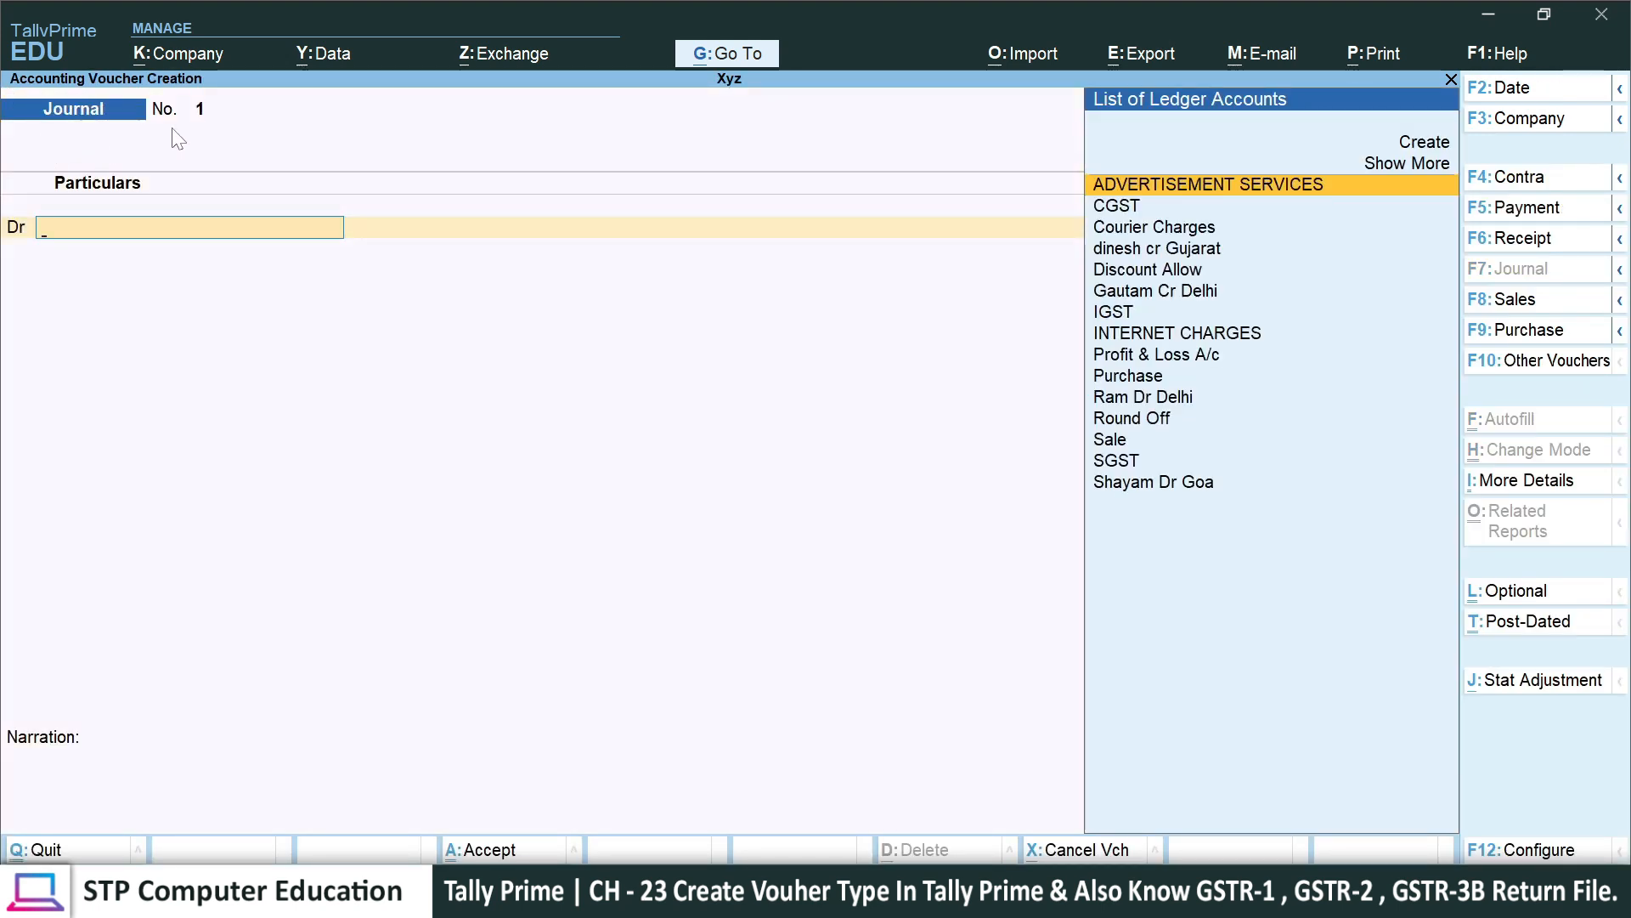
{"action": "key", "text": "F8"}
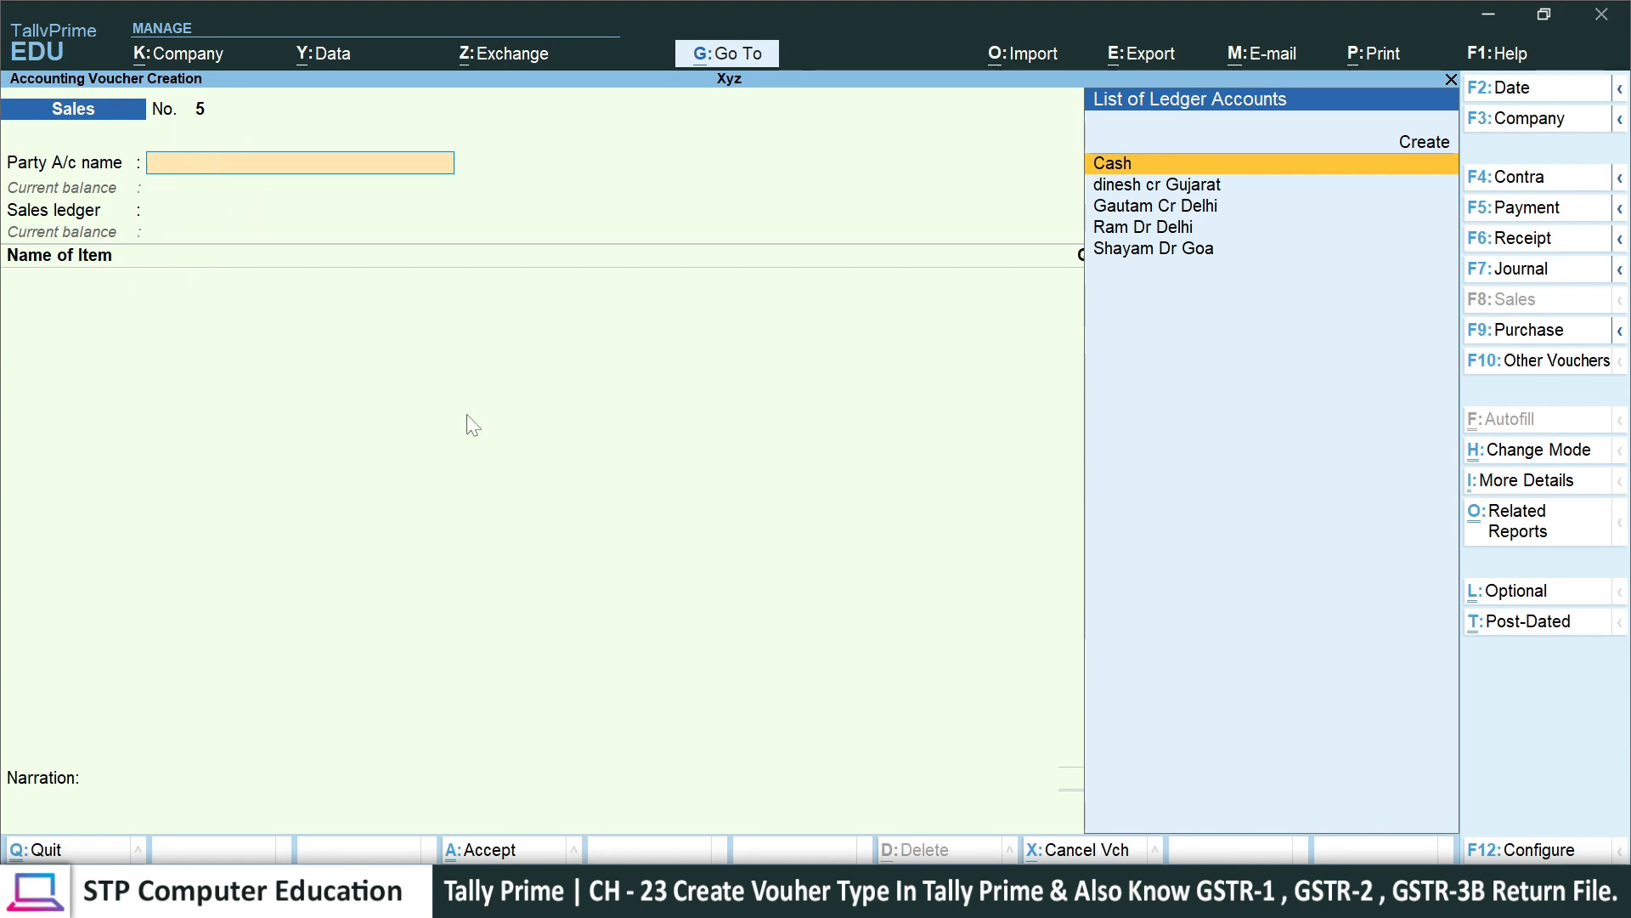
{"action": "key", "text": "Escape"}
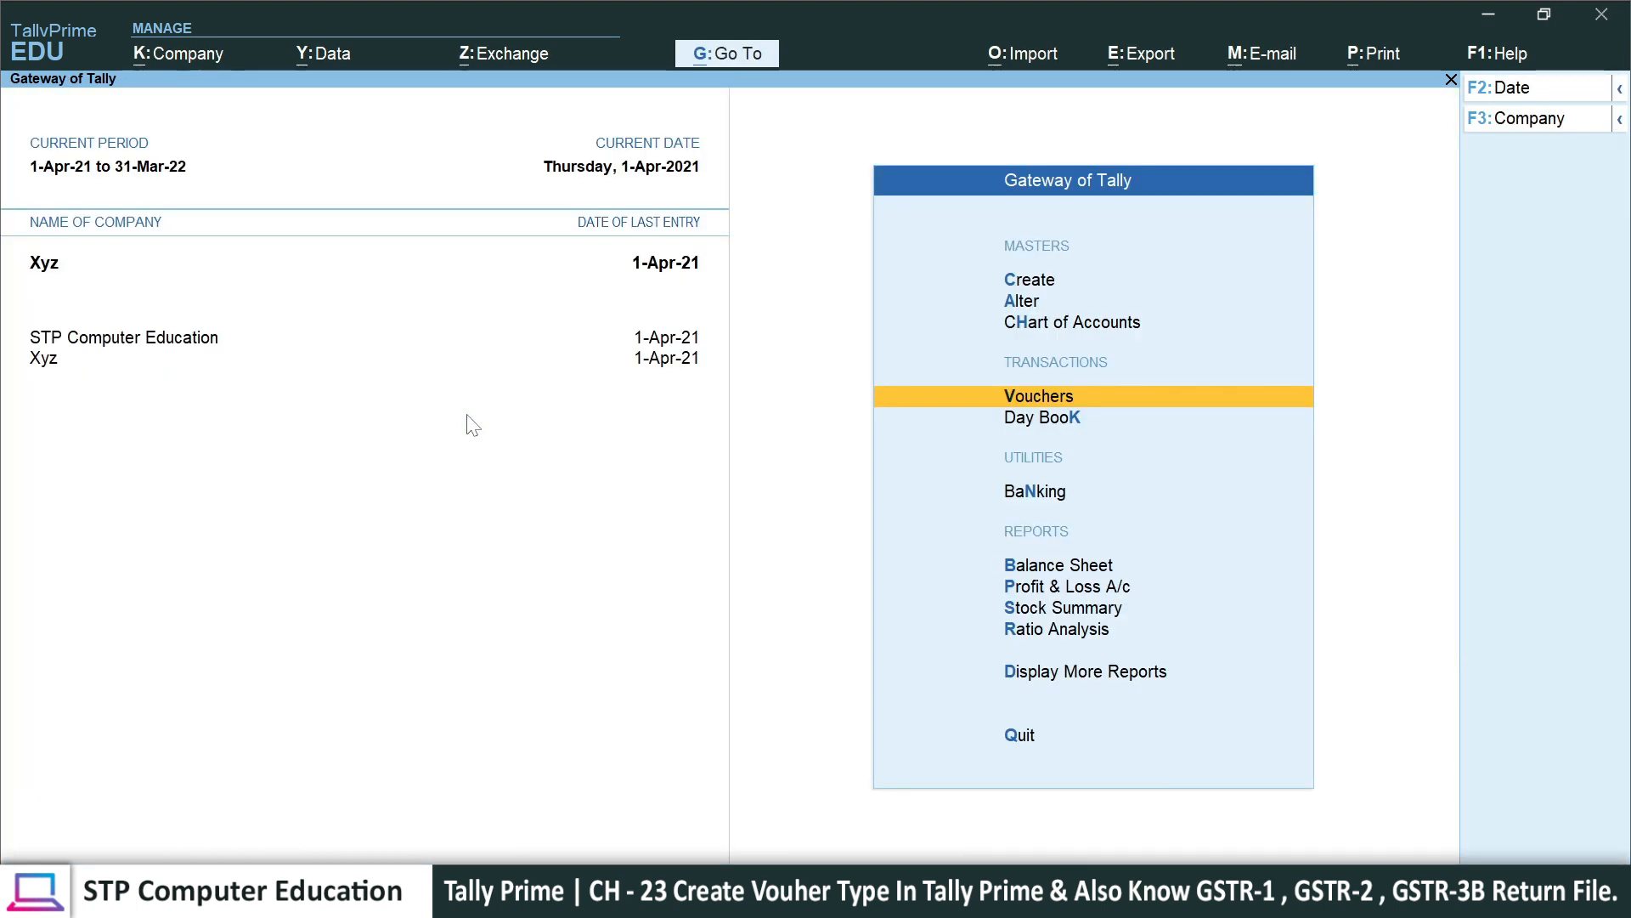
- Start creating a new Voucher Type master under the accounting masters
{"action": "key", "text": "Up"}
{"action": "key", "text": "Up"}
{"action": "key", "text": "Up"}
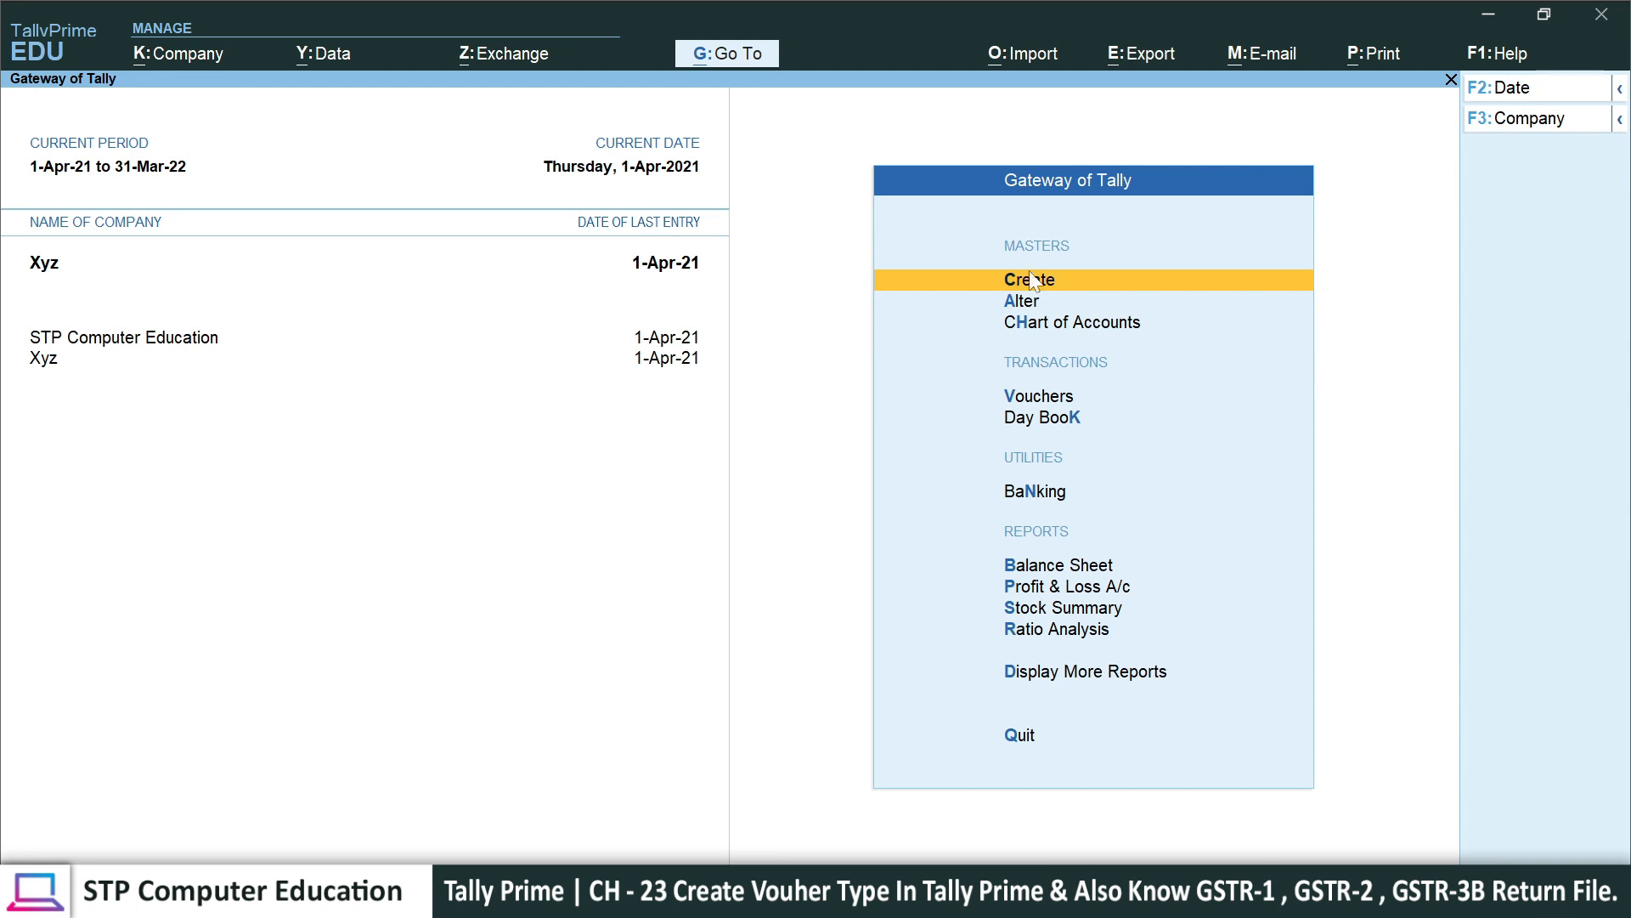
{"action": "key", "text": "Return"}
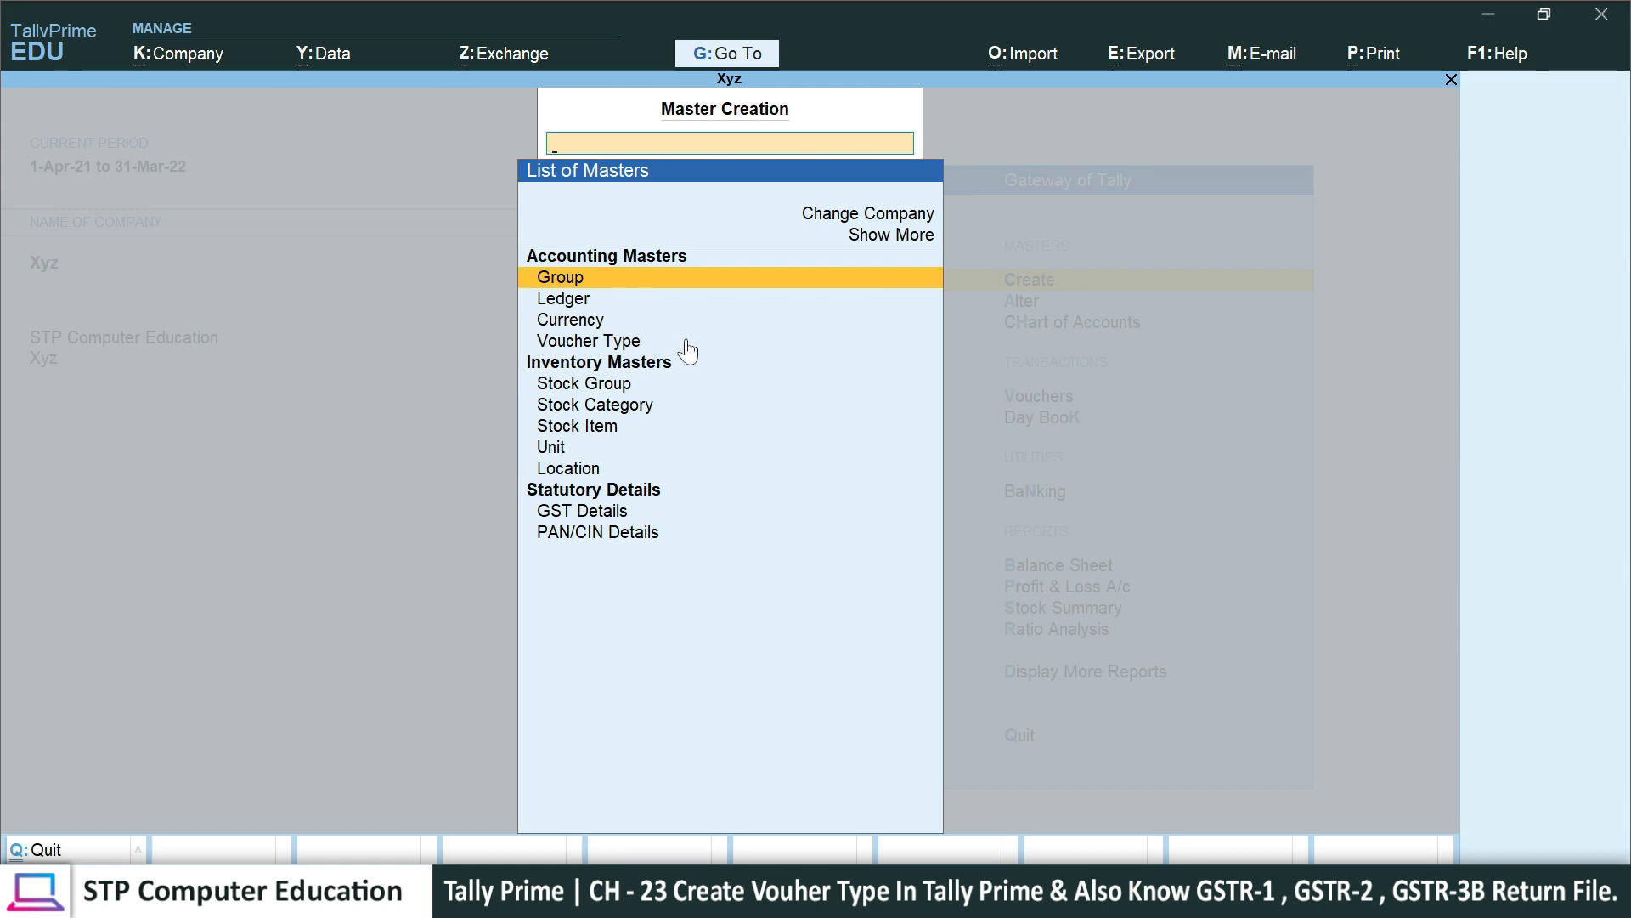
{"action": "key", "text": "Down"}
{"action": "key", "text": "Down"}
{"action": "key", "text": "Down"}
{"action": "key", "text": "Return"}
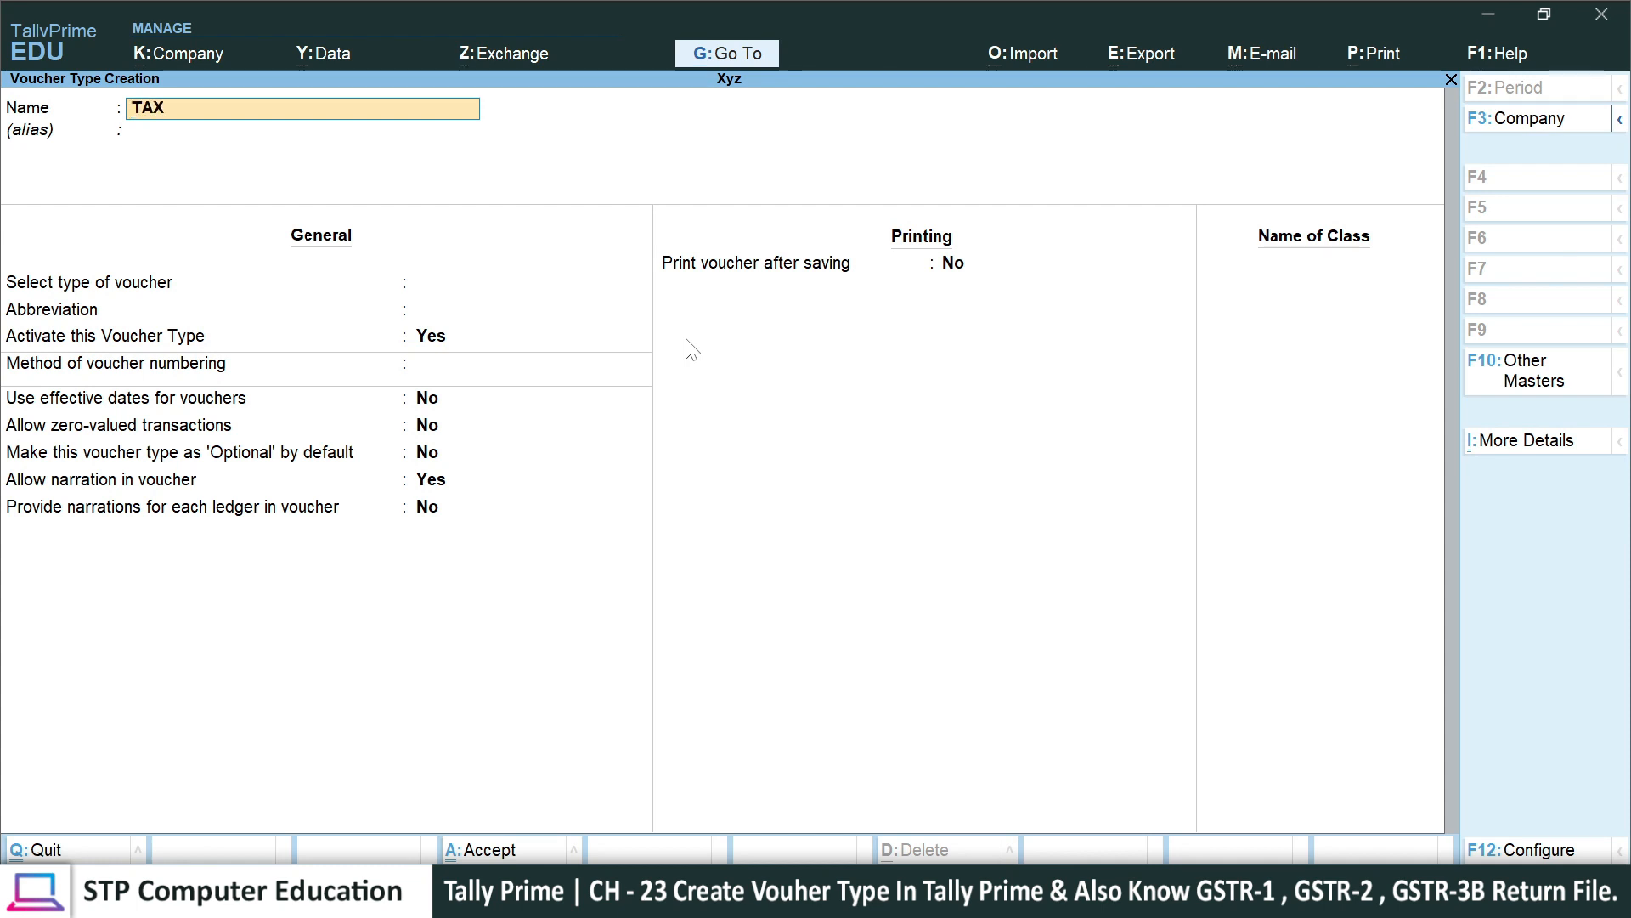
- Name the voucher type TAX INVOICE, base it on Sales, and keep the abbreviation Sale and its active status
{"action": "type", "text": "INVOICE"}
{"action": "key", "text": "Return"}
{"action": "key", "text": "Return"}
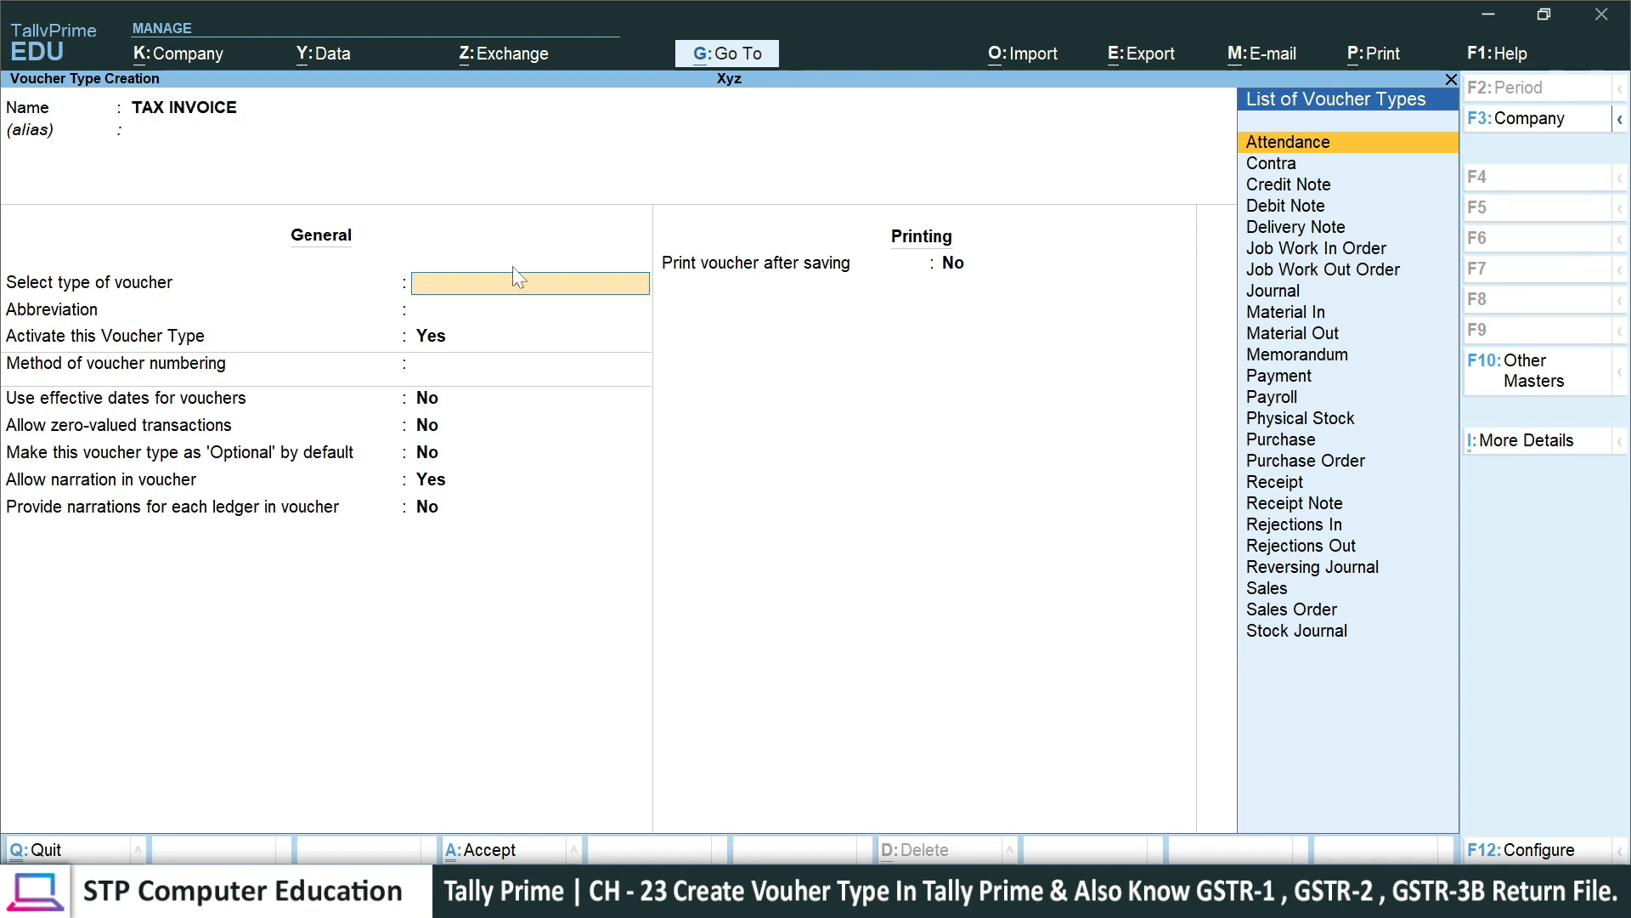
{"action": "left_click", "coordinate": [1276, 595]}
{"action": "left_click", "coordinate": [1287, 595]}
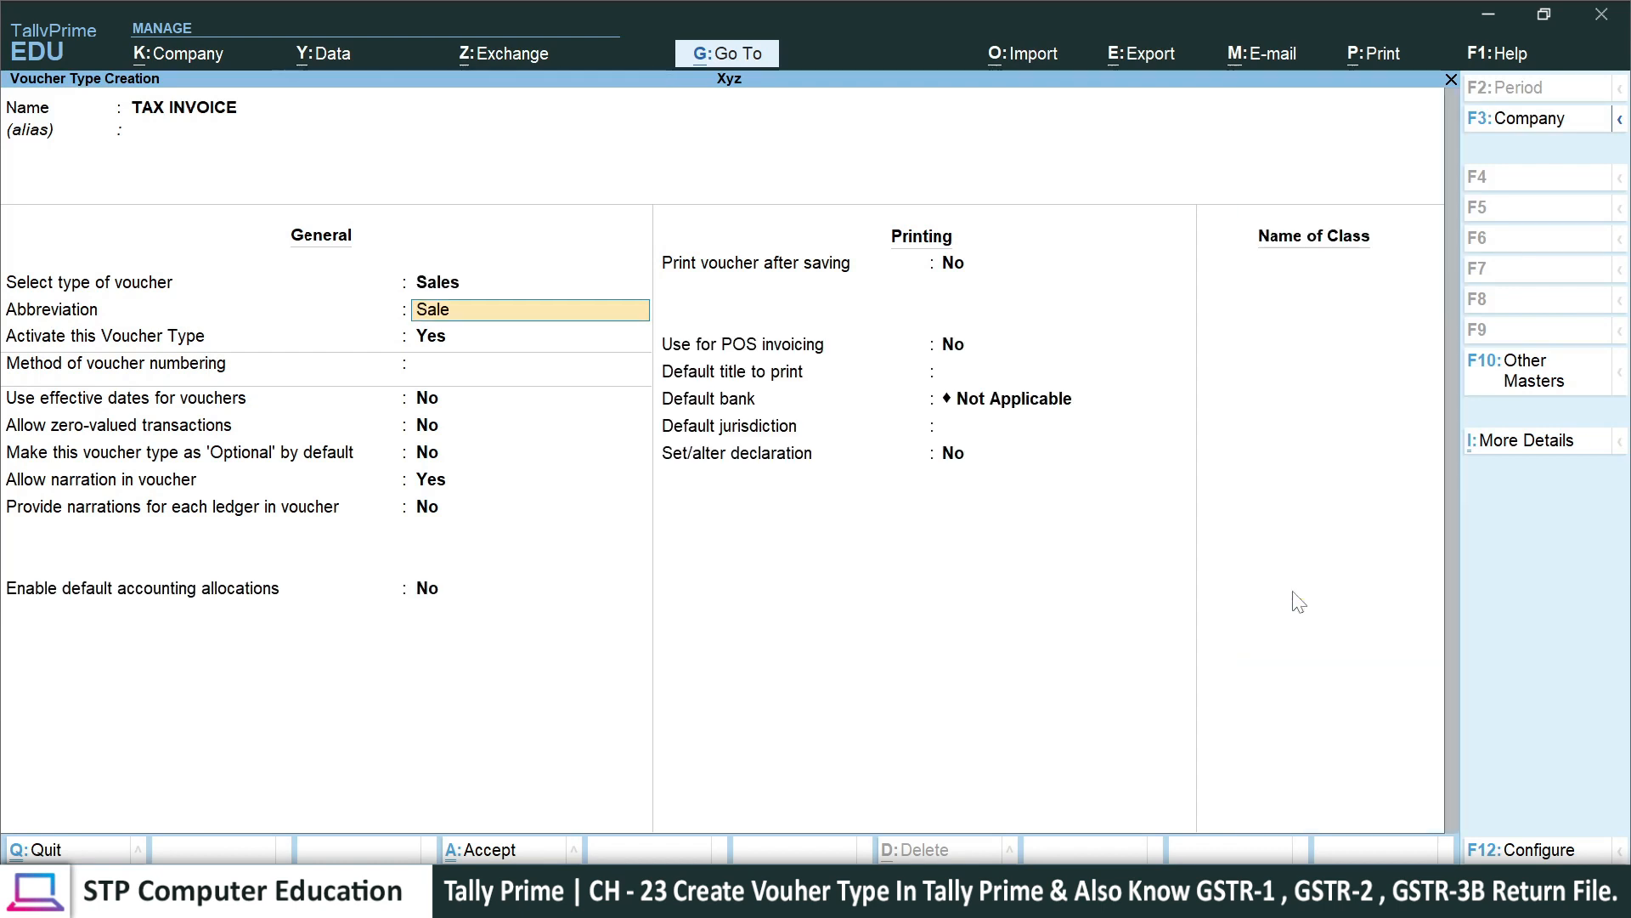
{"action": "key", "text": "Return"}
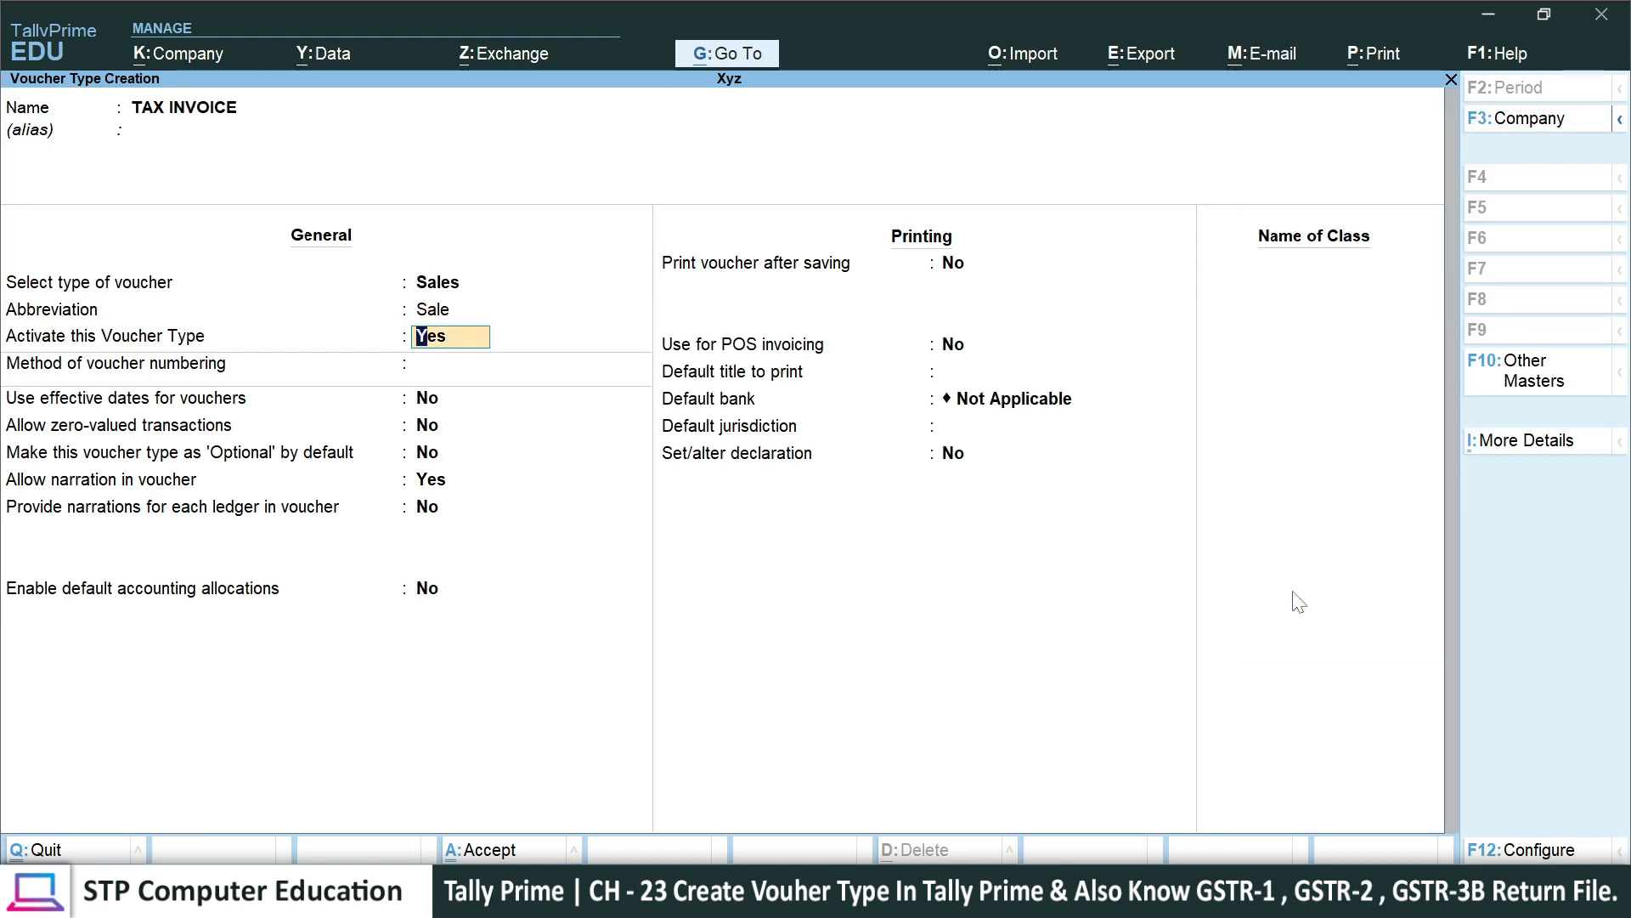
{"action": "key", "text": "Return"}
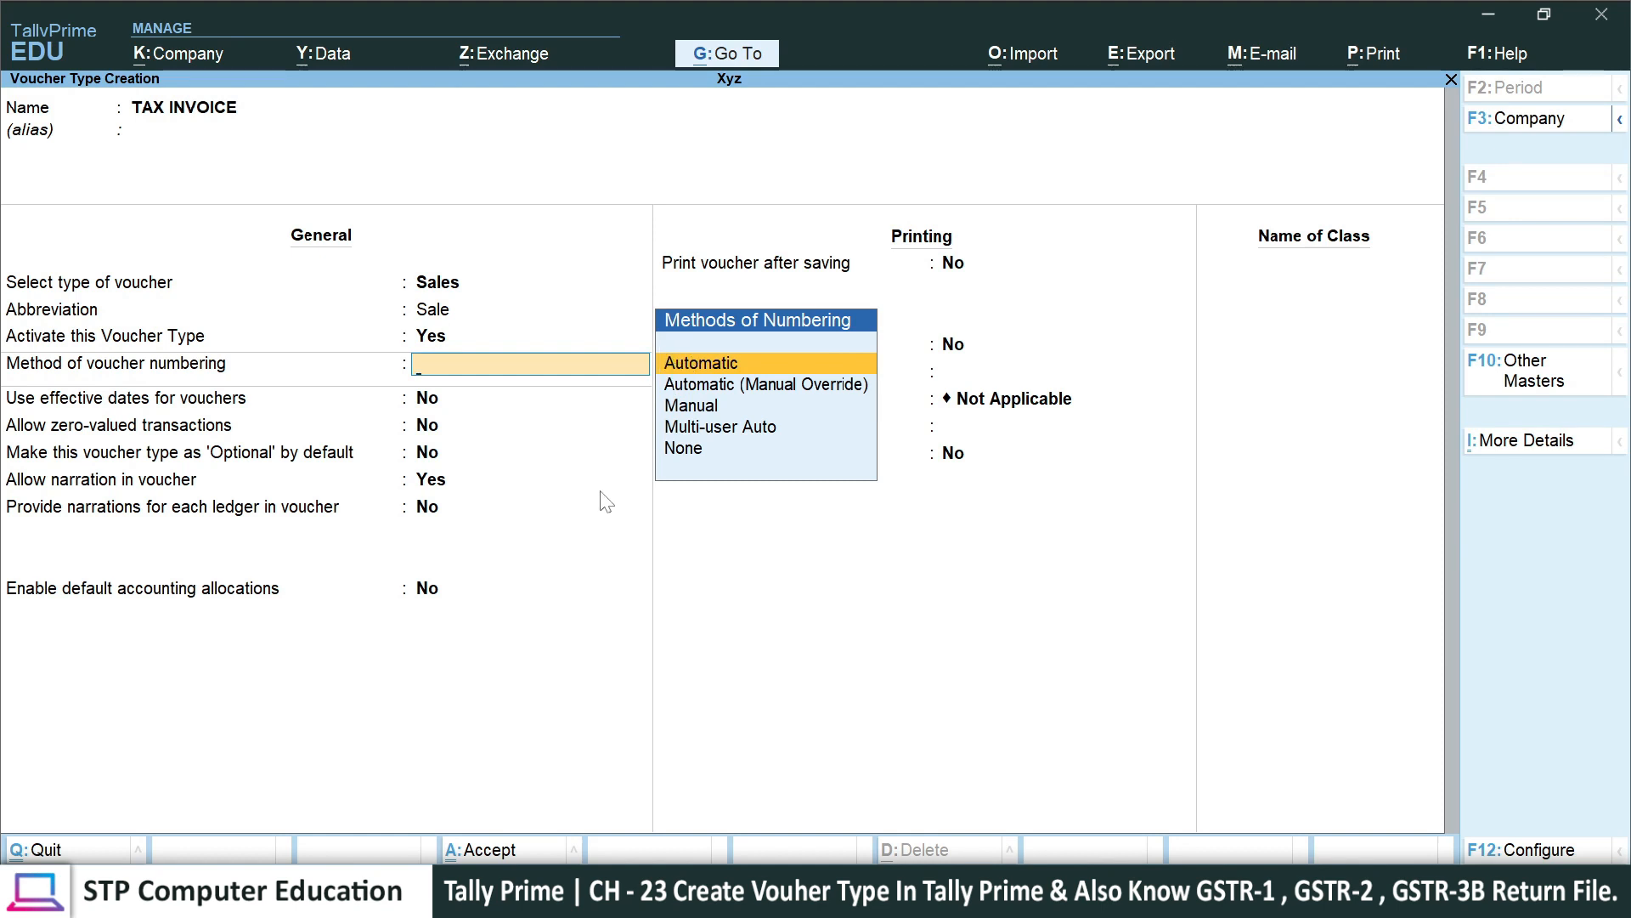
- Set Automatic voucher numbering with advanced configuration, using starting number 101, numerical width 4 and zero prefill
{"action": "key", "text": "Return"}
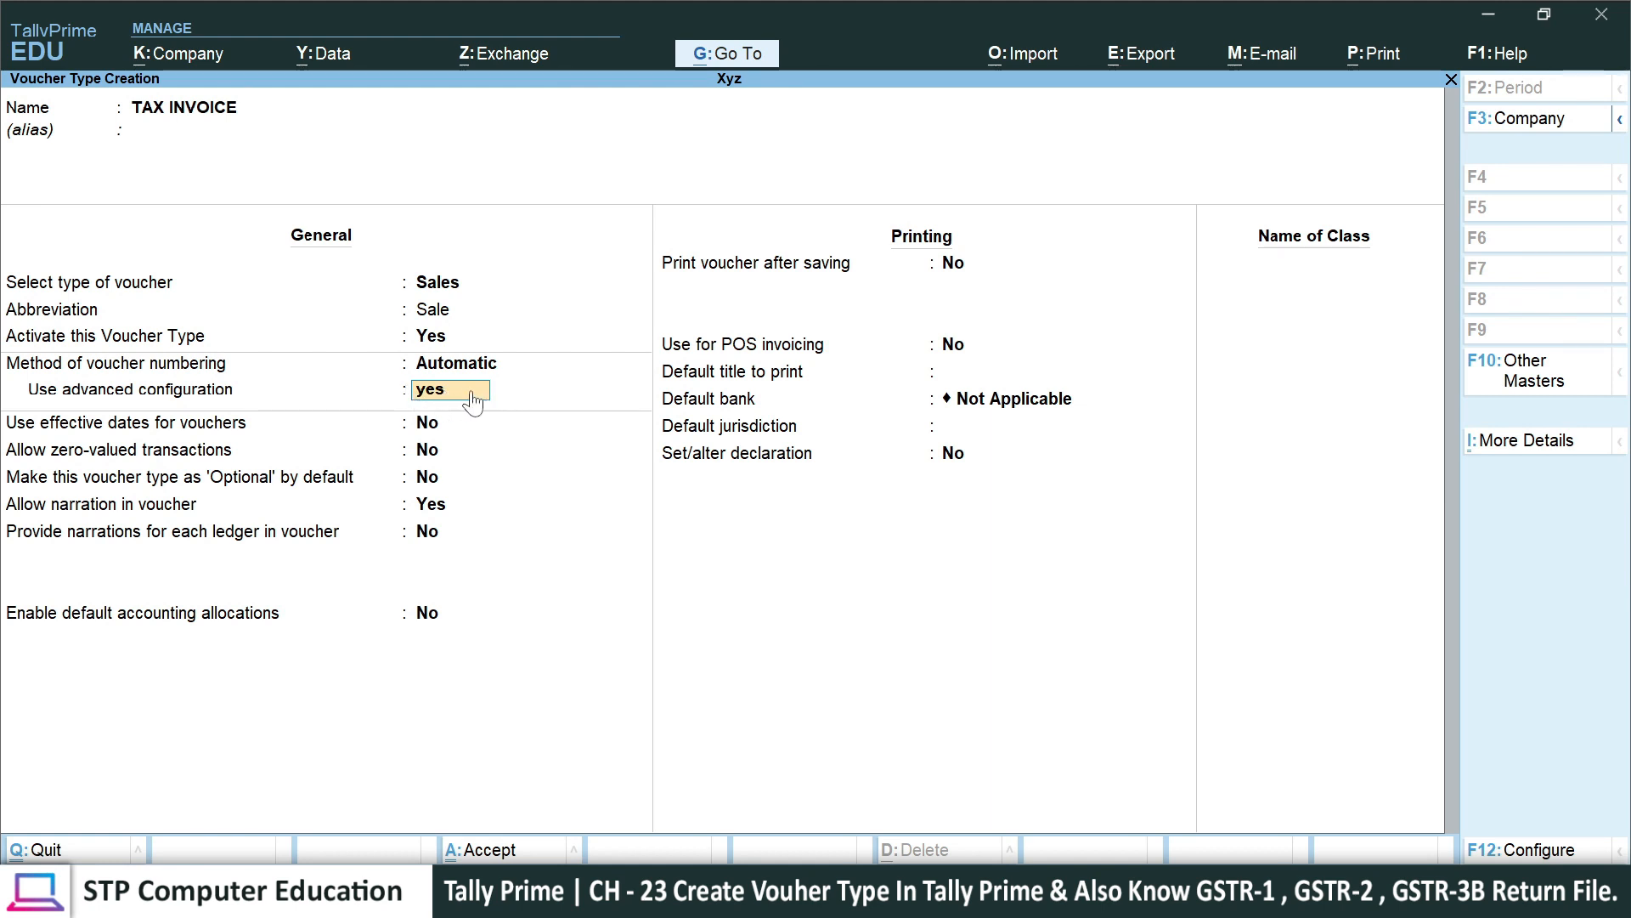
{"action": "key", "text": "Return"}
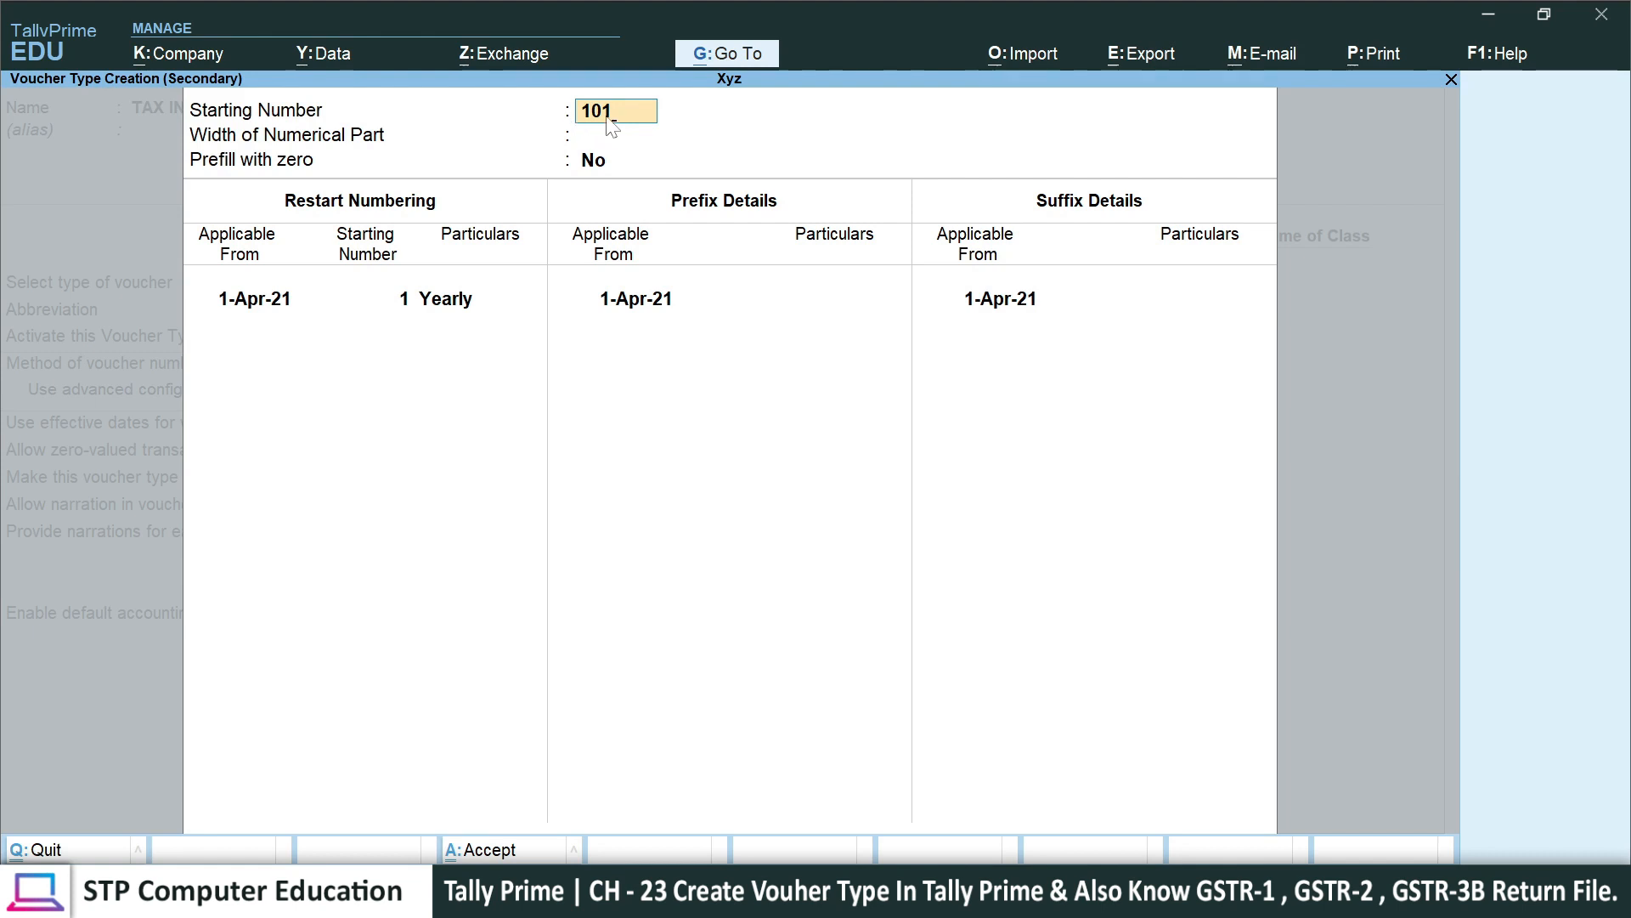
{"action": "key", "text": "Return"}
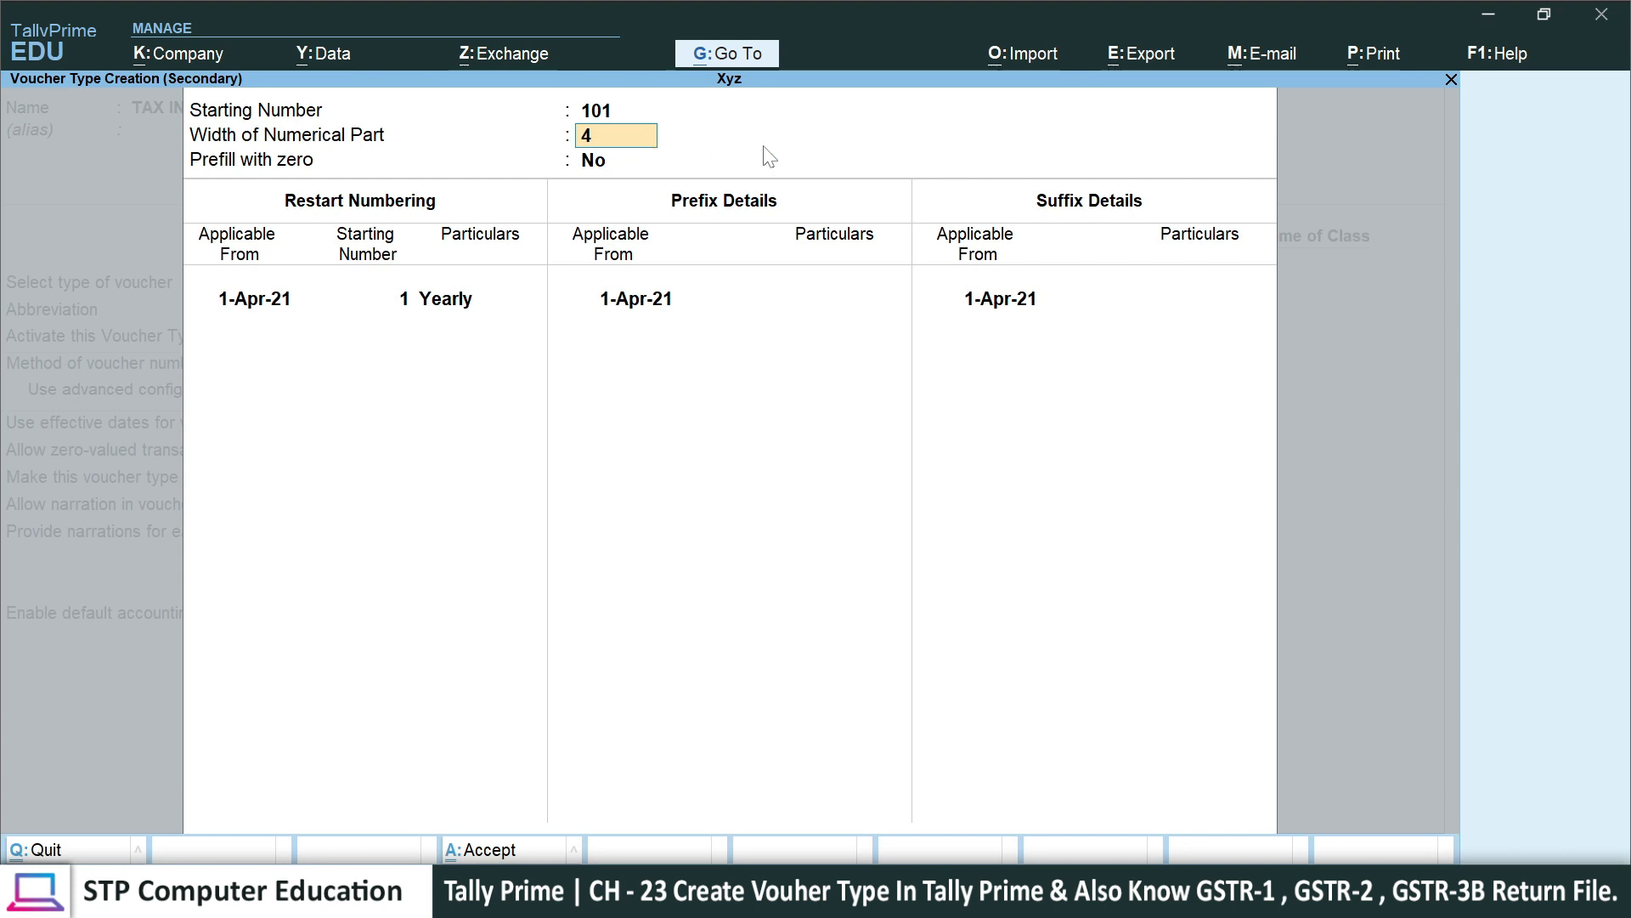
{"action": "key", "text": "Return"}
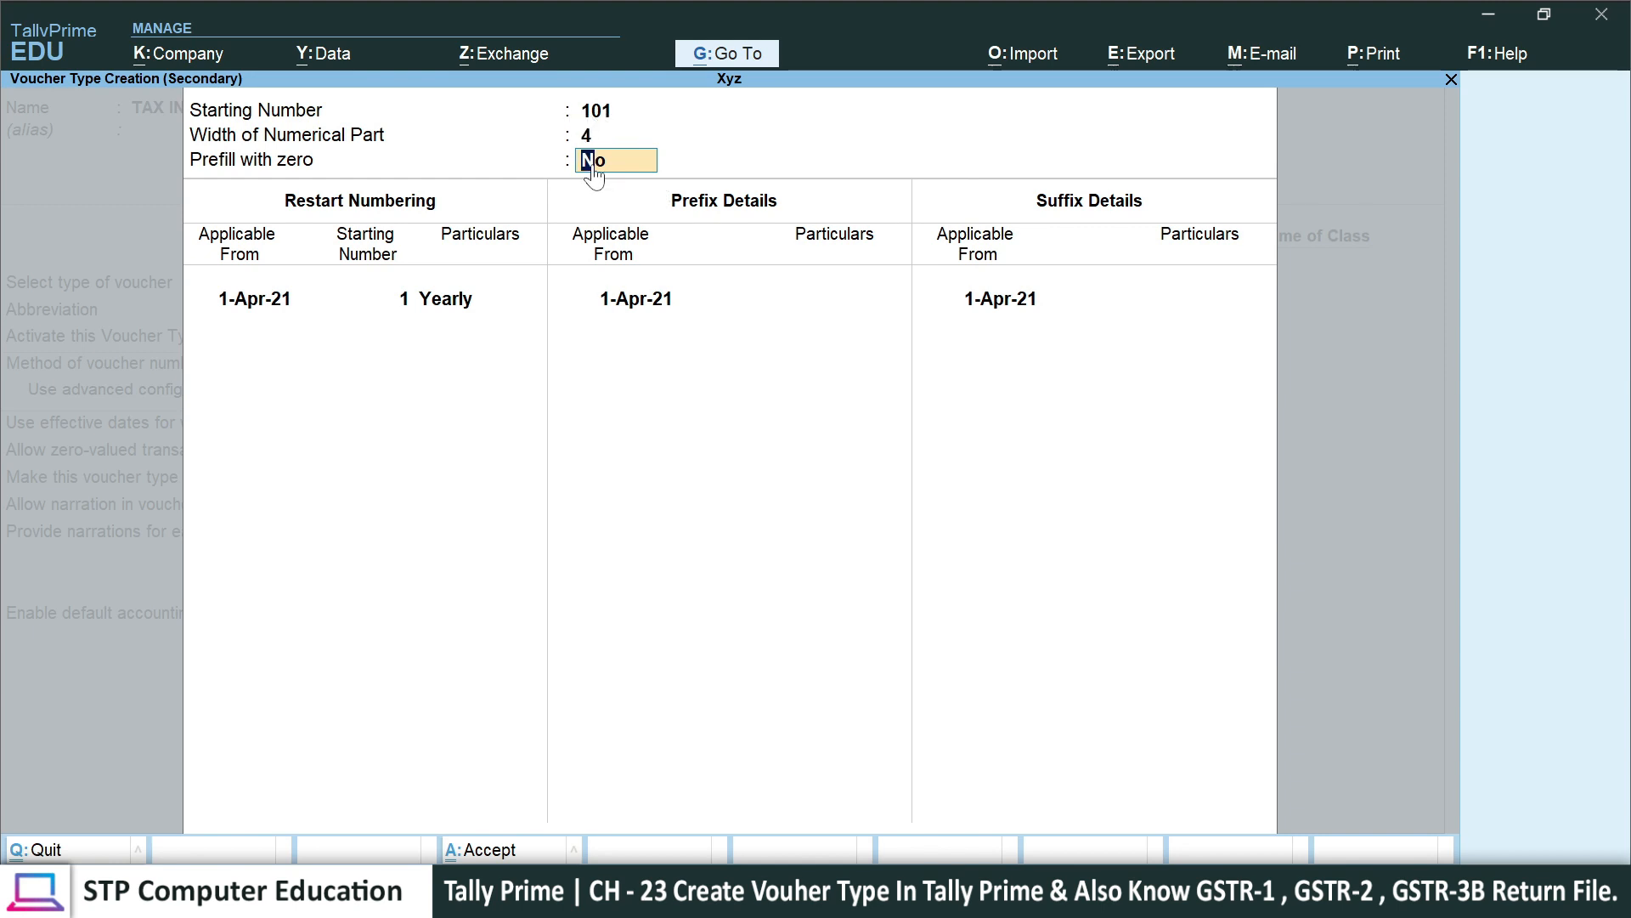
{"action": "type", "text": "yes"}
{"action": "key", "text": "Return"}
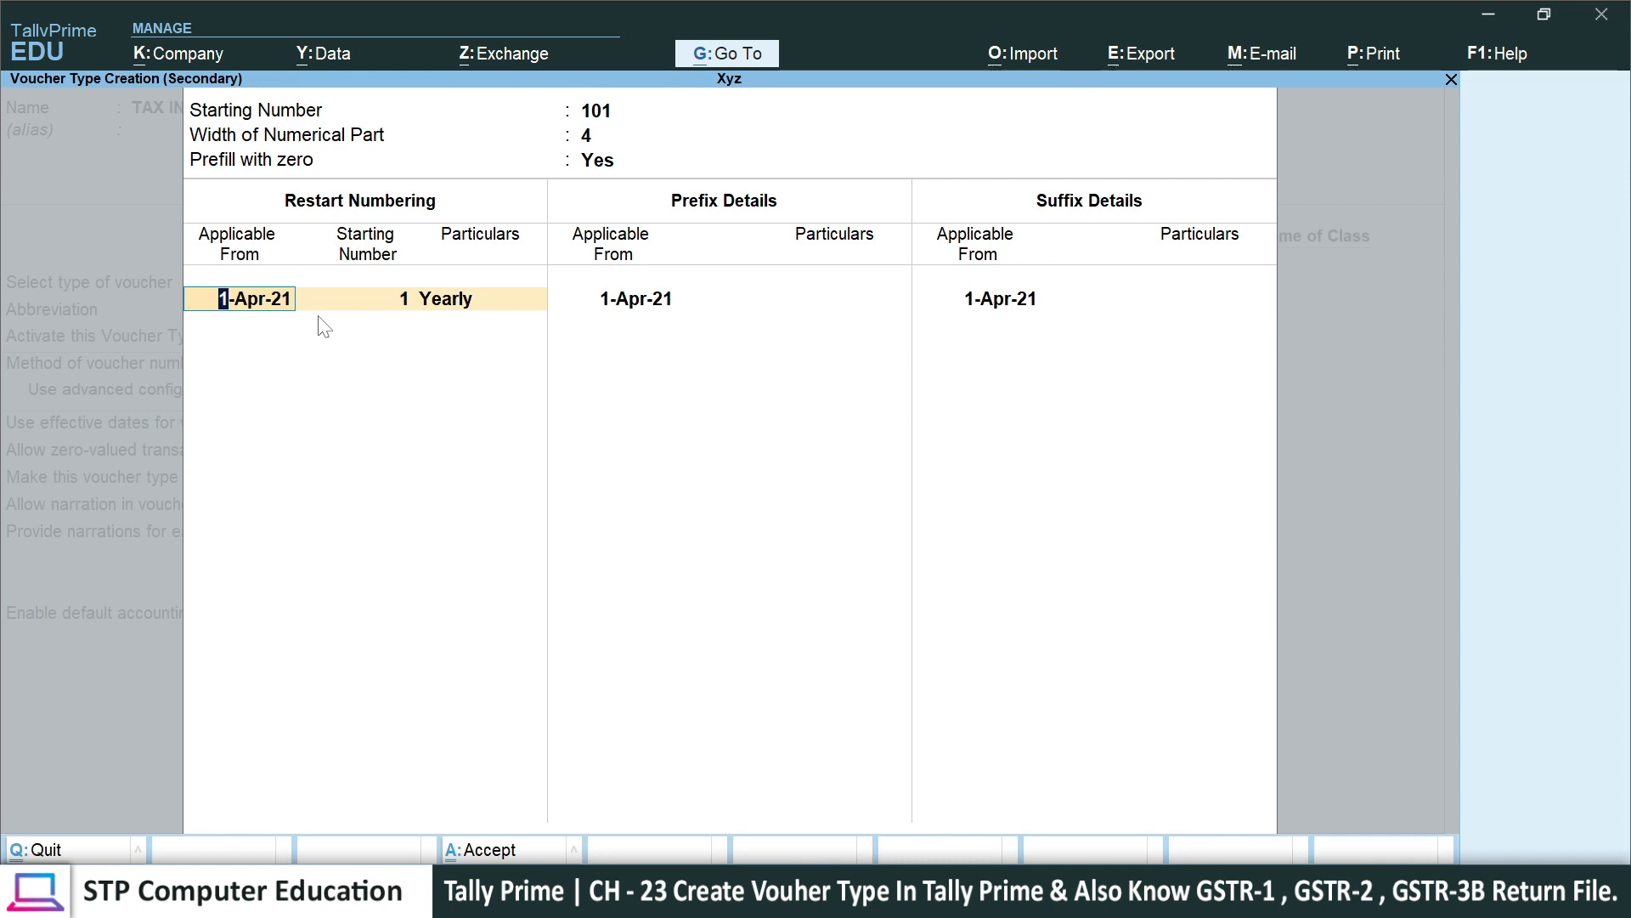
- Set numbering to restart Yearly at 101, applicable from 1-Apr-21
{"action": "key", "text": "Return"}
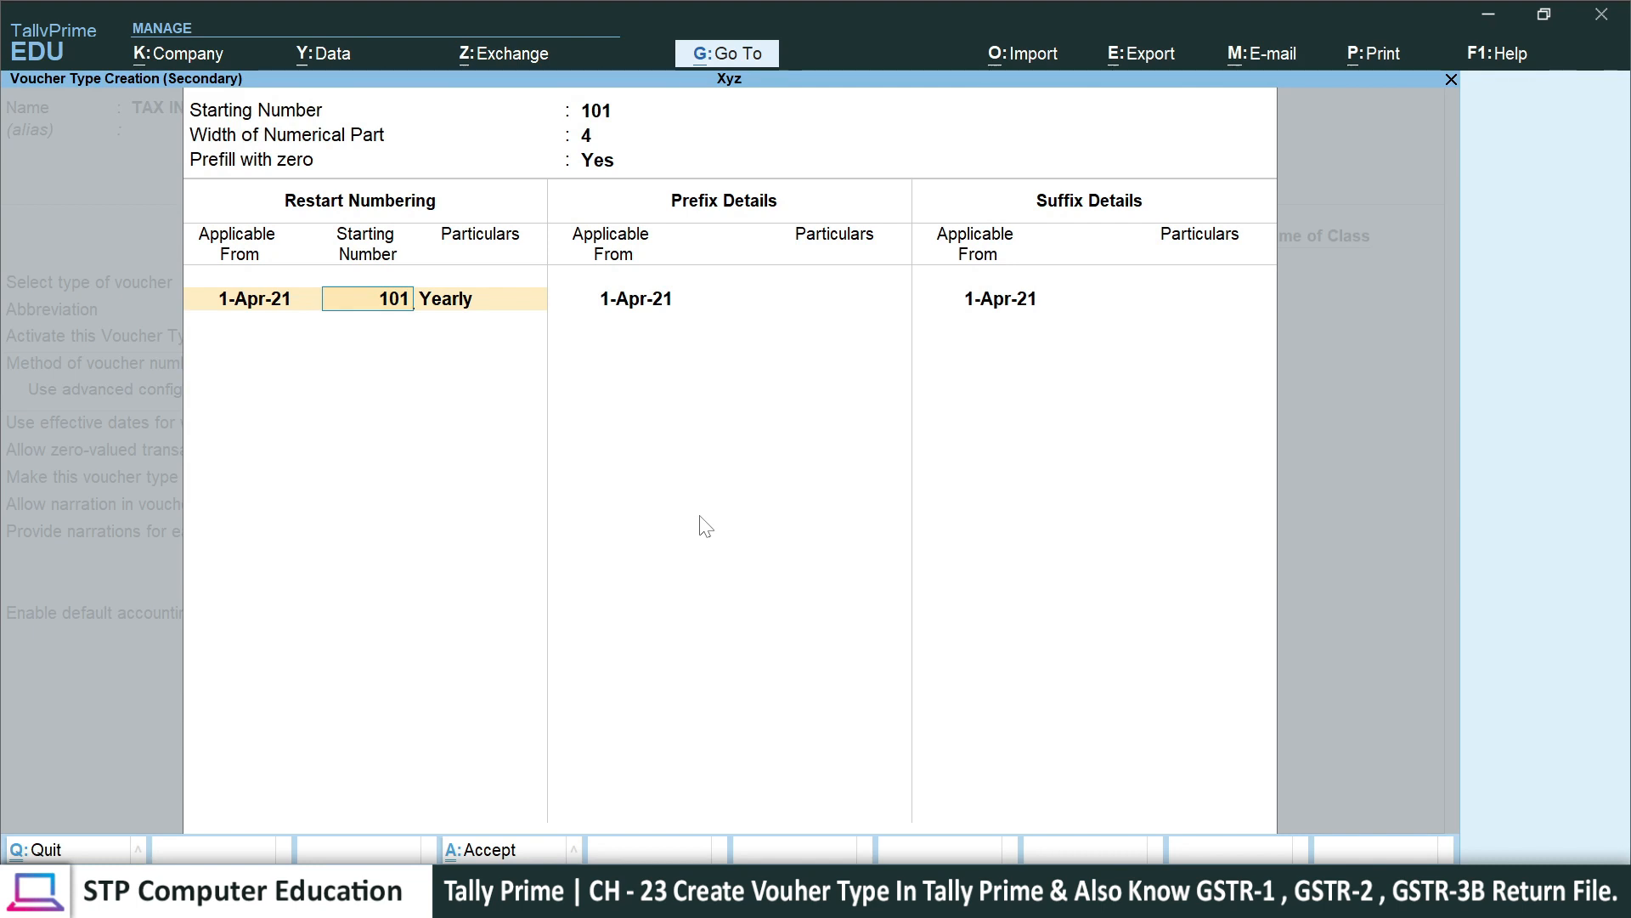
{"action": "key", "text": "Return"}
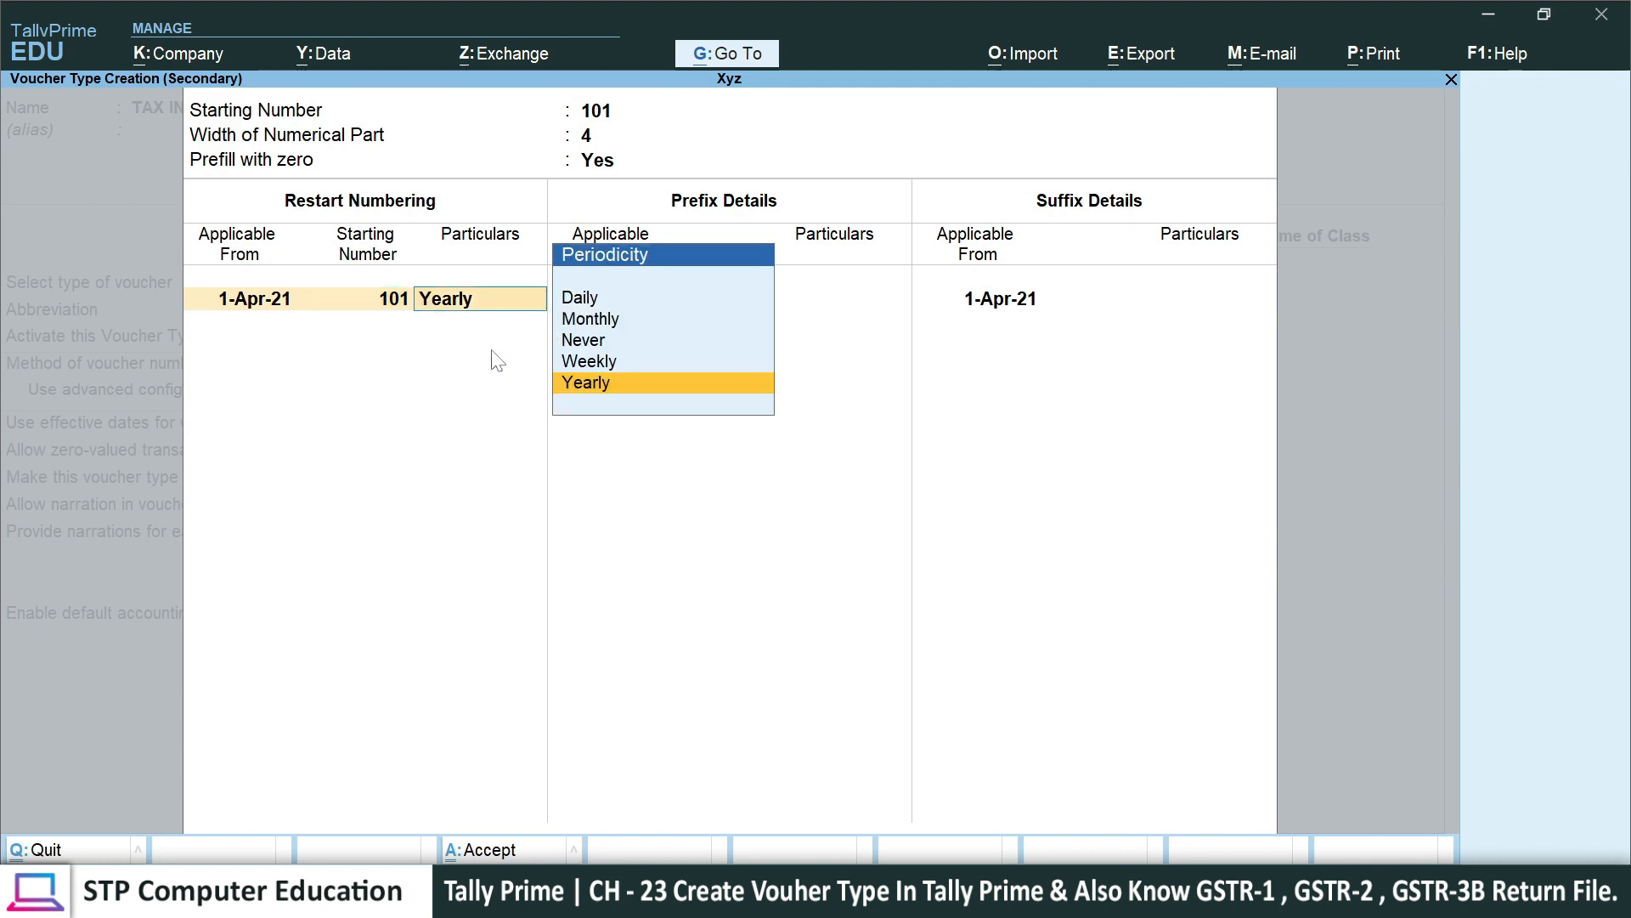
{"action": "key", "text": "Return"}
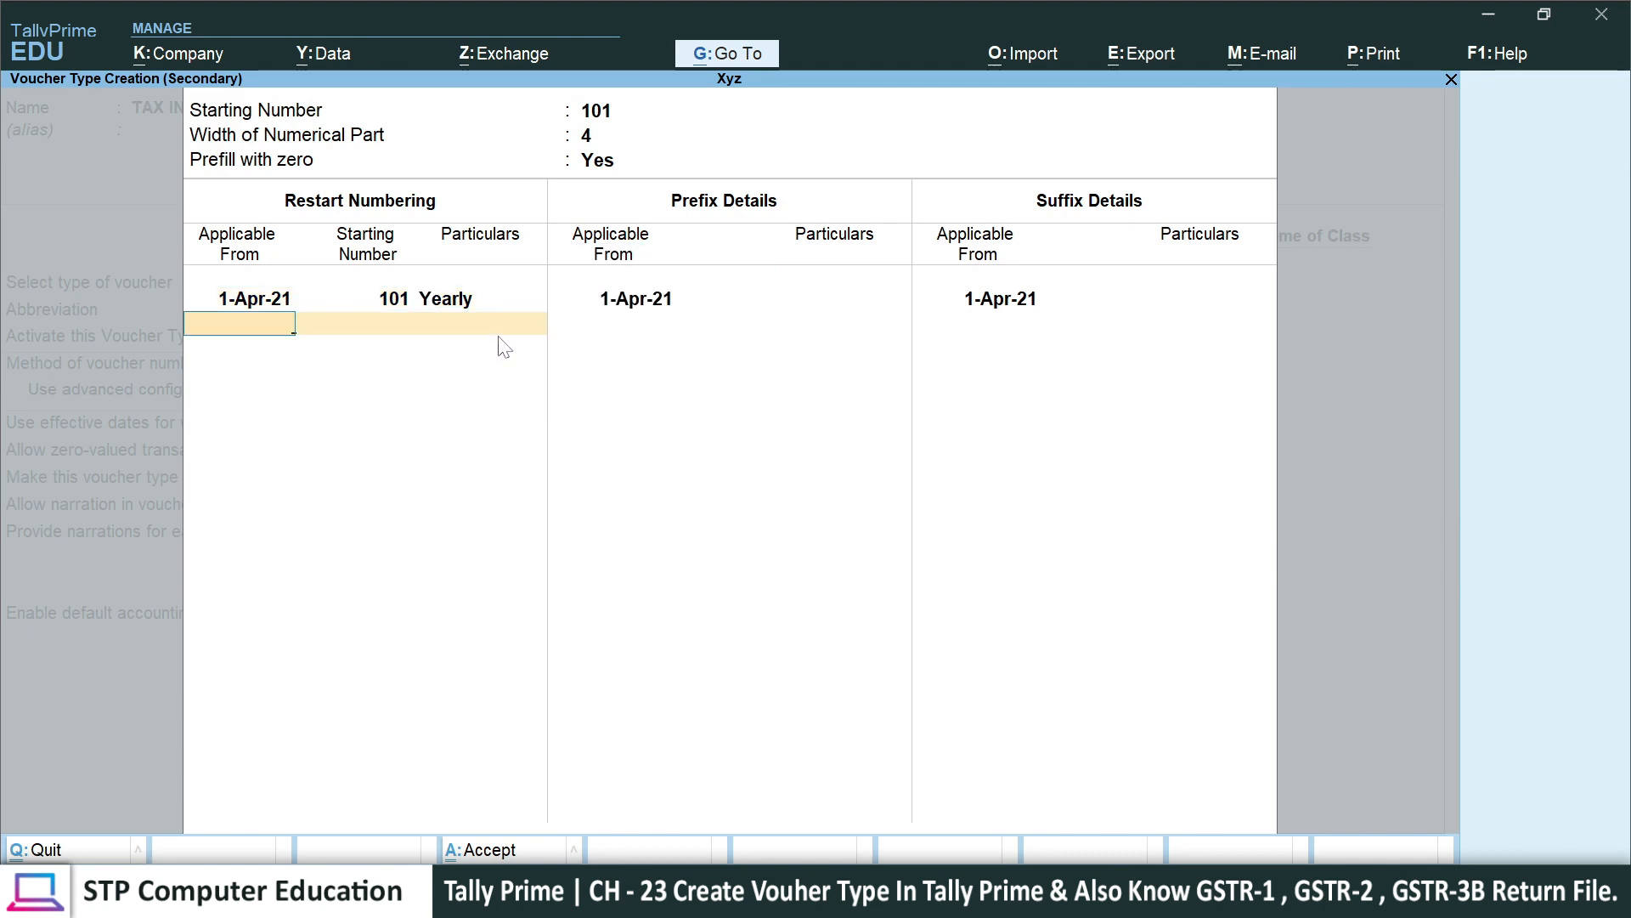
{"action": "key", "text": "Return"}
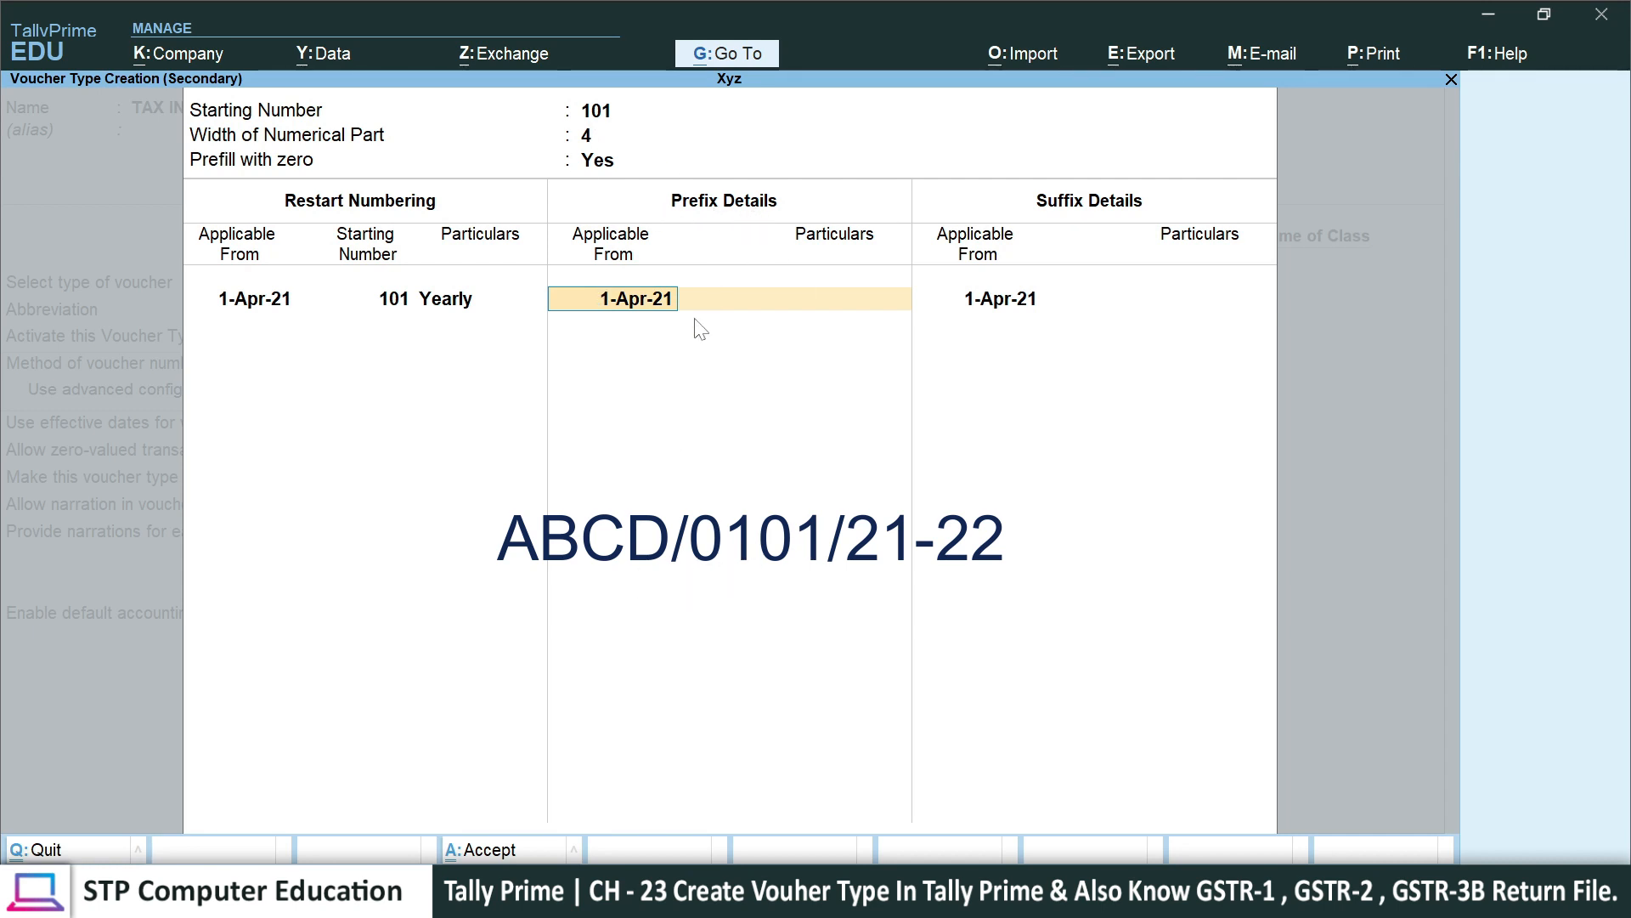
- Set the voucher number prefix to STPCE/ and the suffix to /21-22, both applicable from 1-Apr-21
{"action": "left_click", "coordinate": [821, 306]}
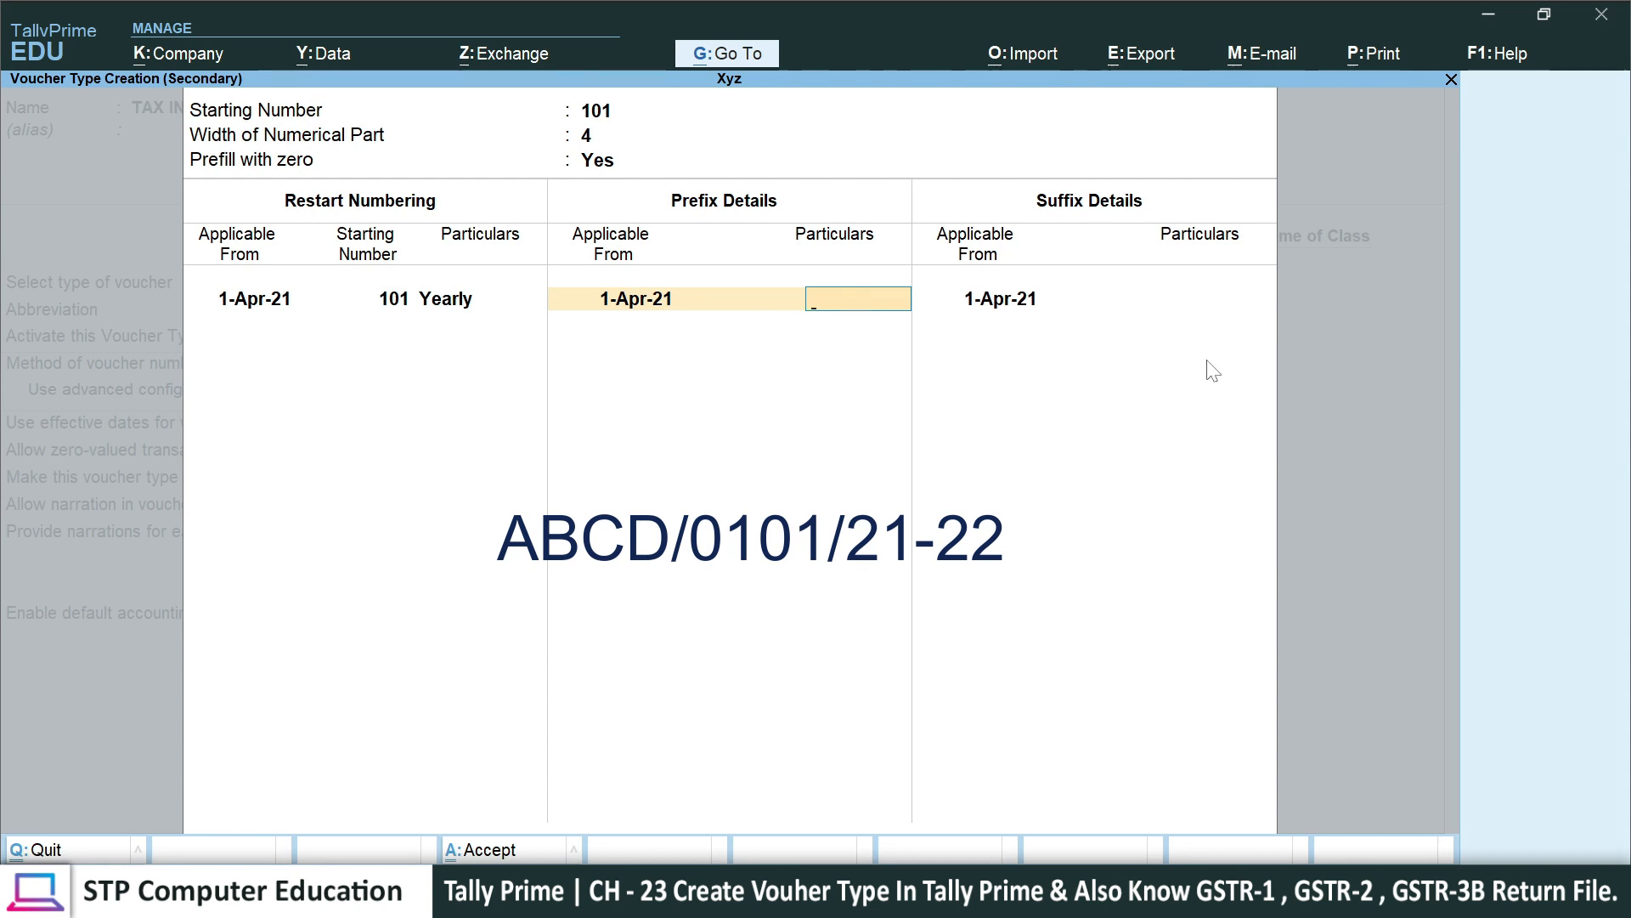
{"action": "type", "text": "STPCE"}
{"action": "key", "text": "Return"}
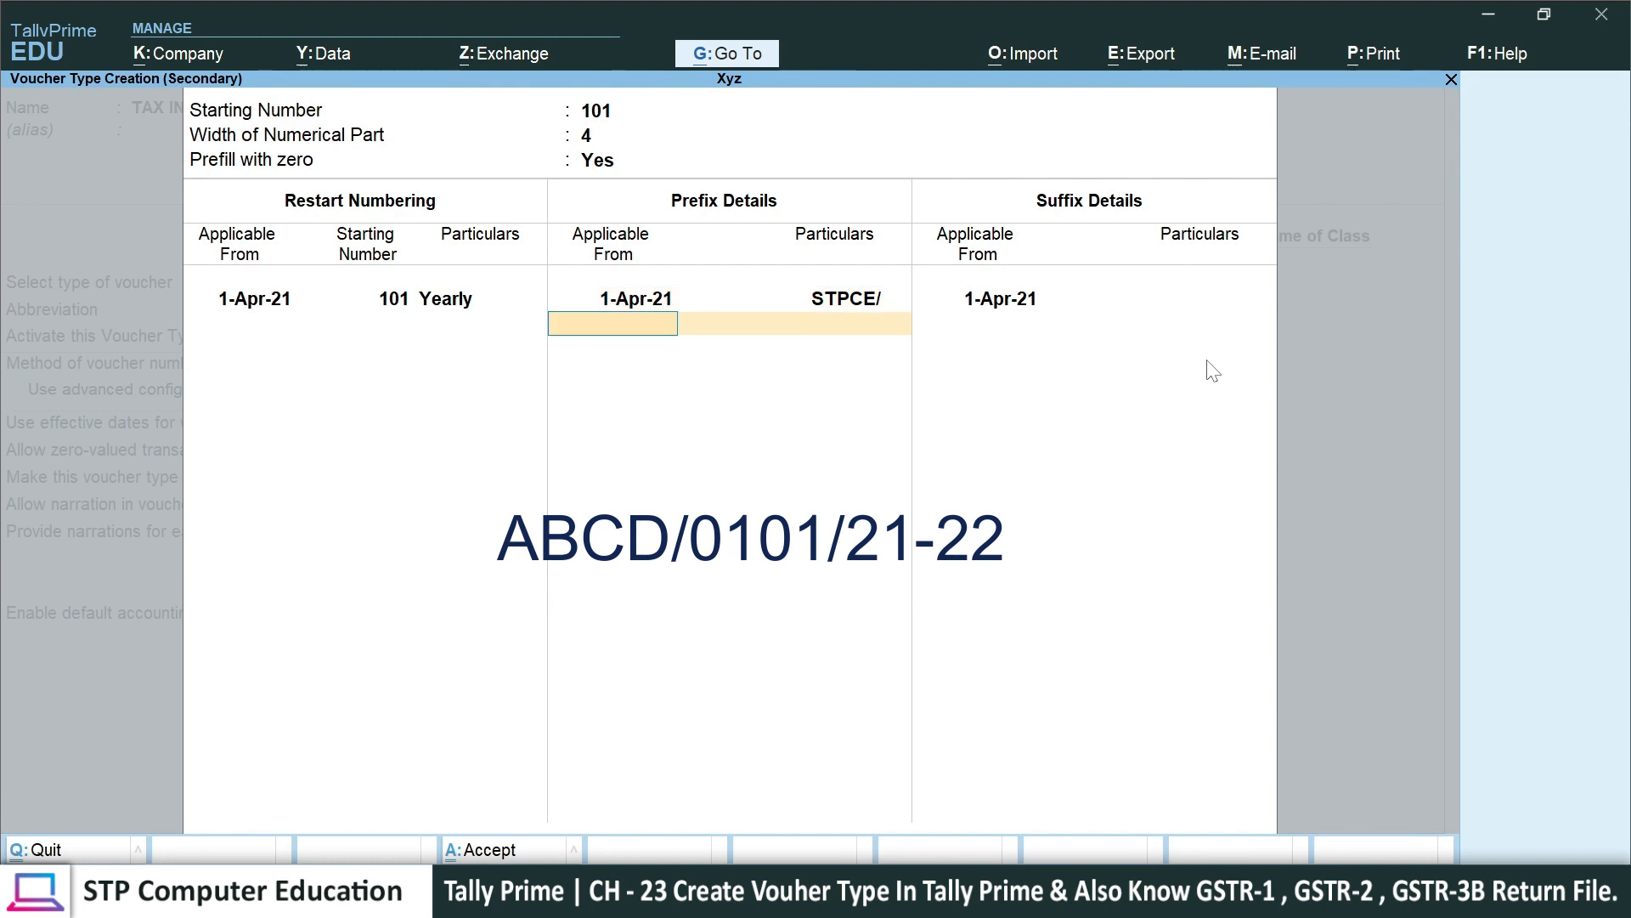
{"action": "key", "text": "Return"}
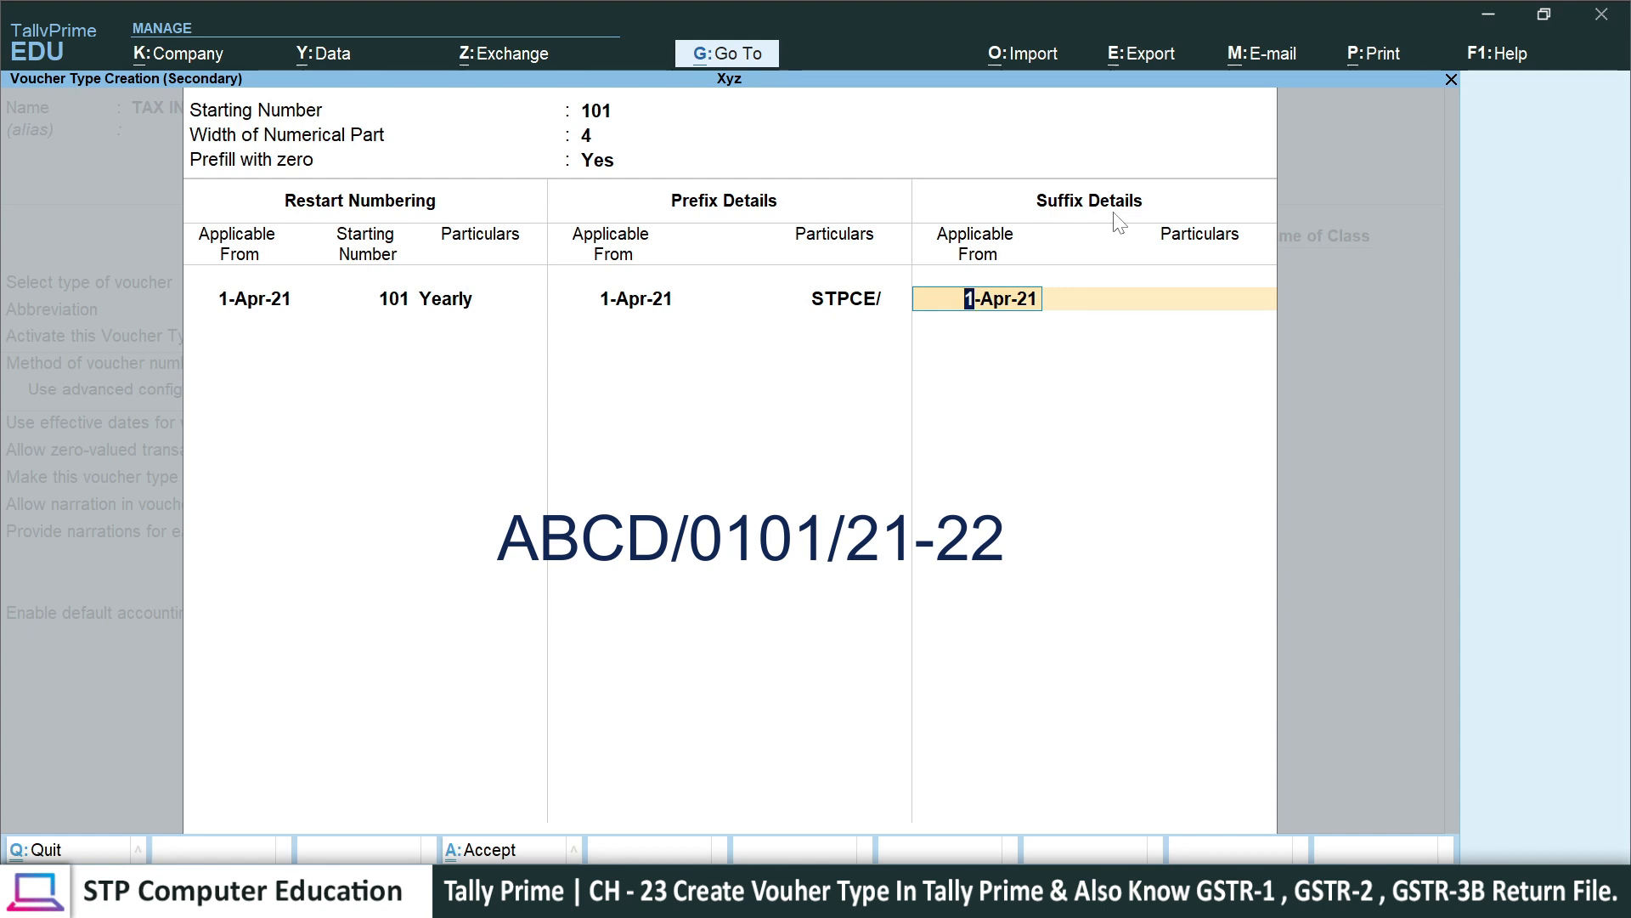
{"action": "key", "text": "Return"}
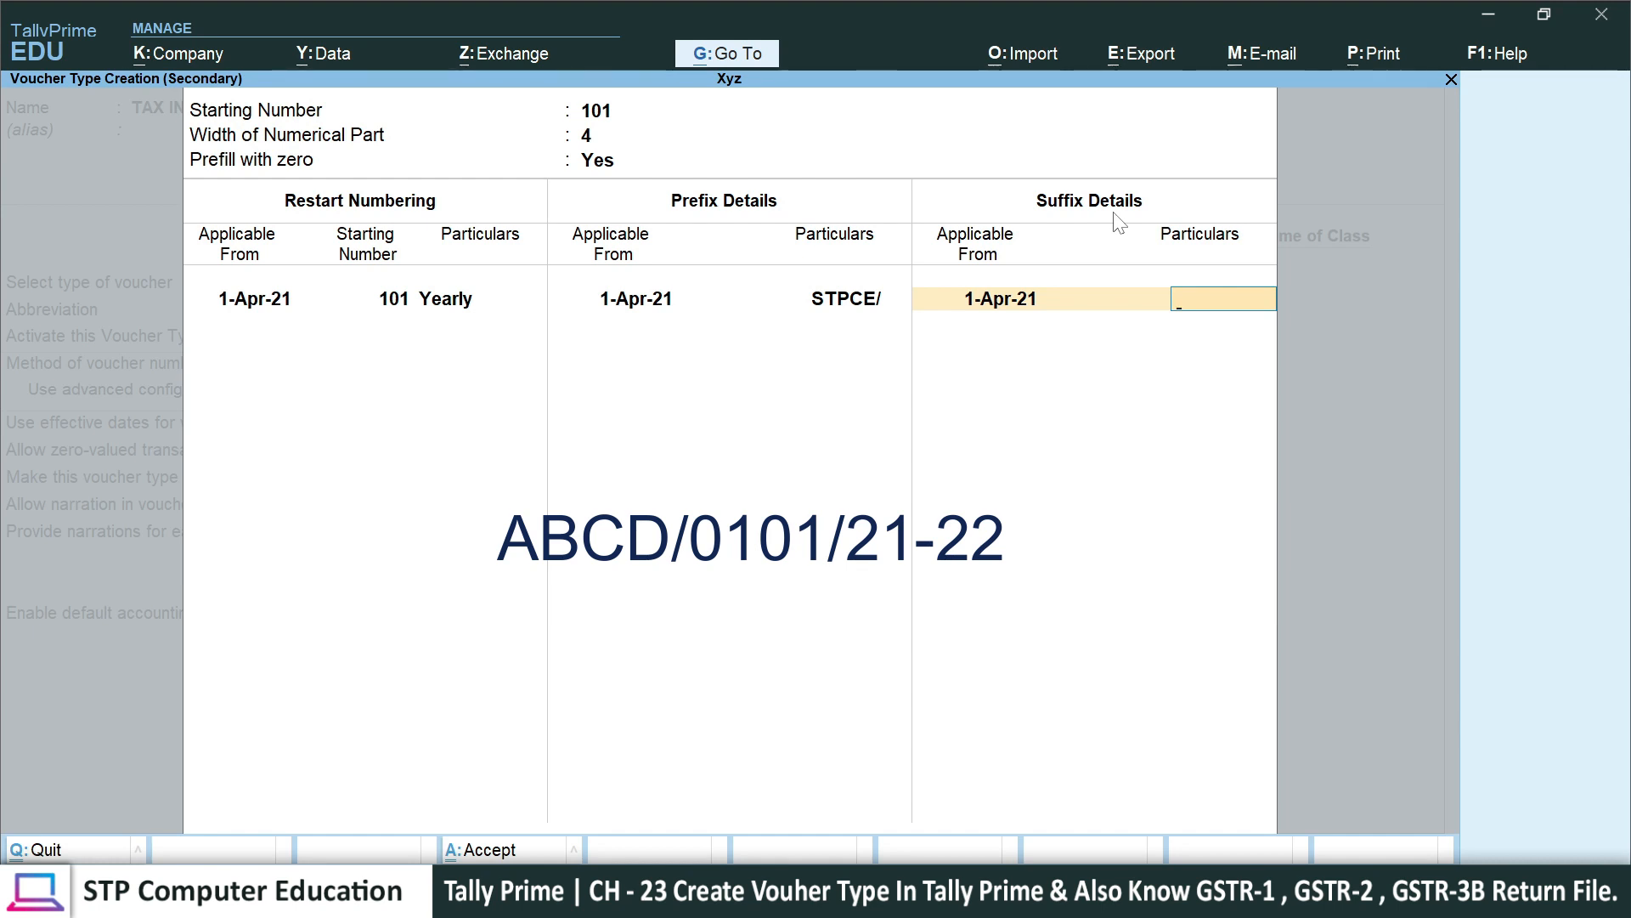
{"action": "type", "text": "/21-"}
{"action": "key", "text": "Return"}
{"action": "key", "text": "Return"}
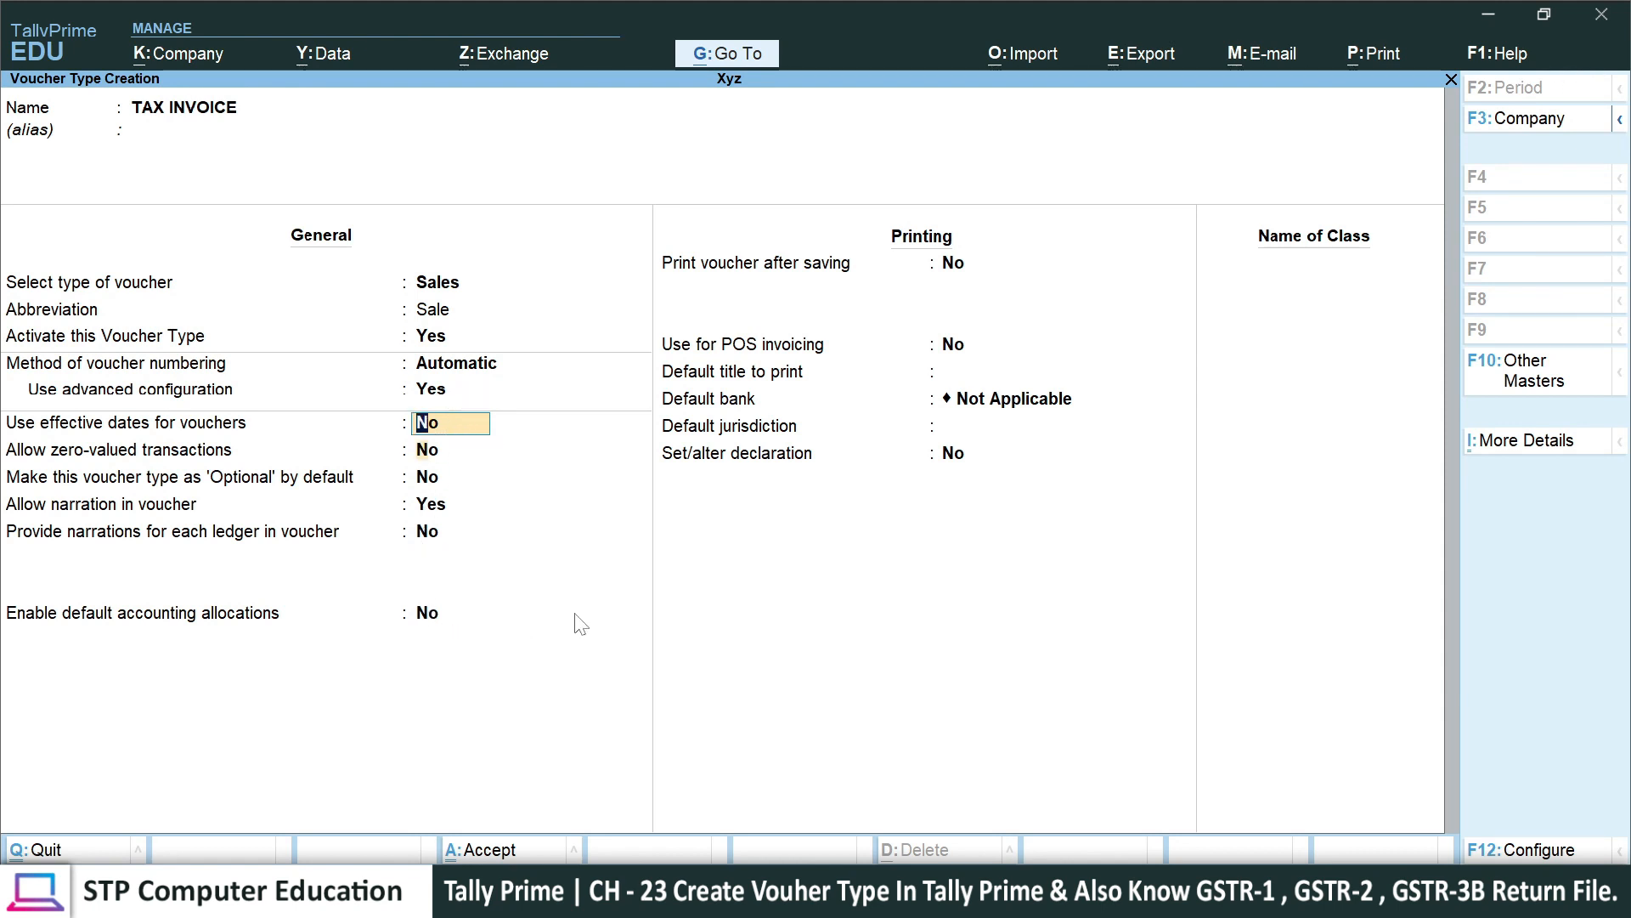
- Keep the remaining general options at their defaults, enable printing the voucher after saving, and leave POS invoicing off
{"action": "key", "text": "Return"}
{"action": "key", "text": "Return"}
{"action": "key", "text": "Return"}
{"action": "key", "text": "Return"}
{"action": "key", "text": "Return"}
{"action": "key", "text": "Return"}
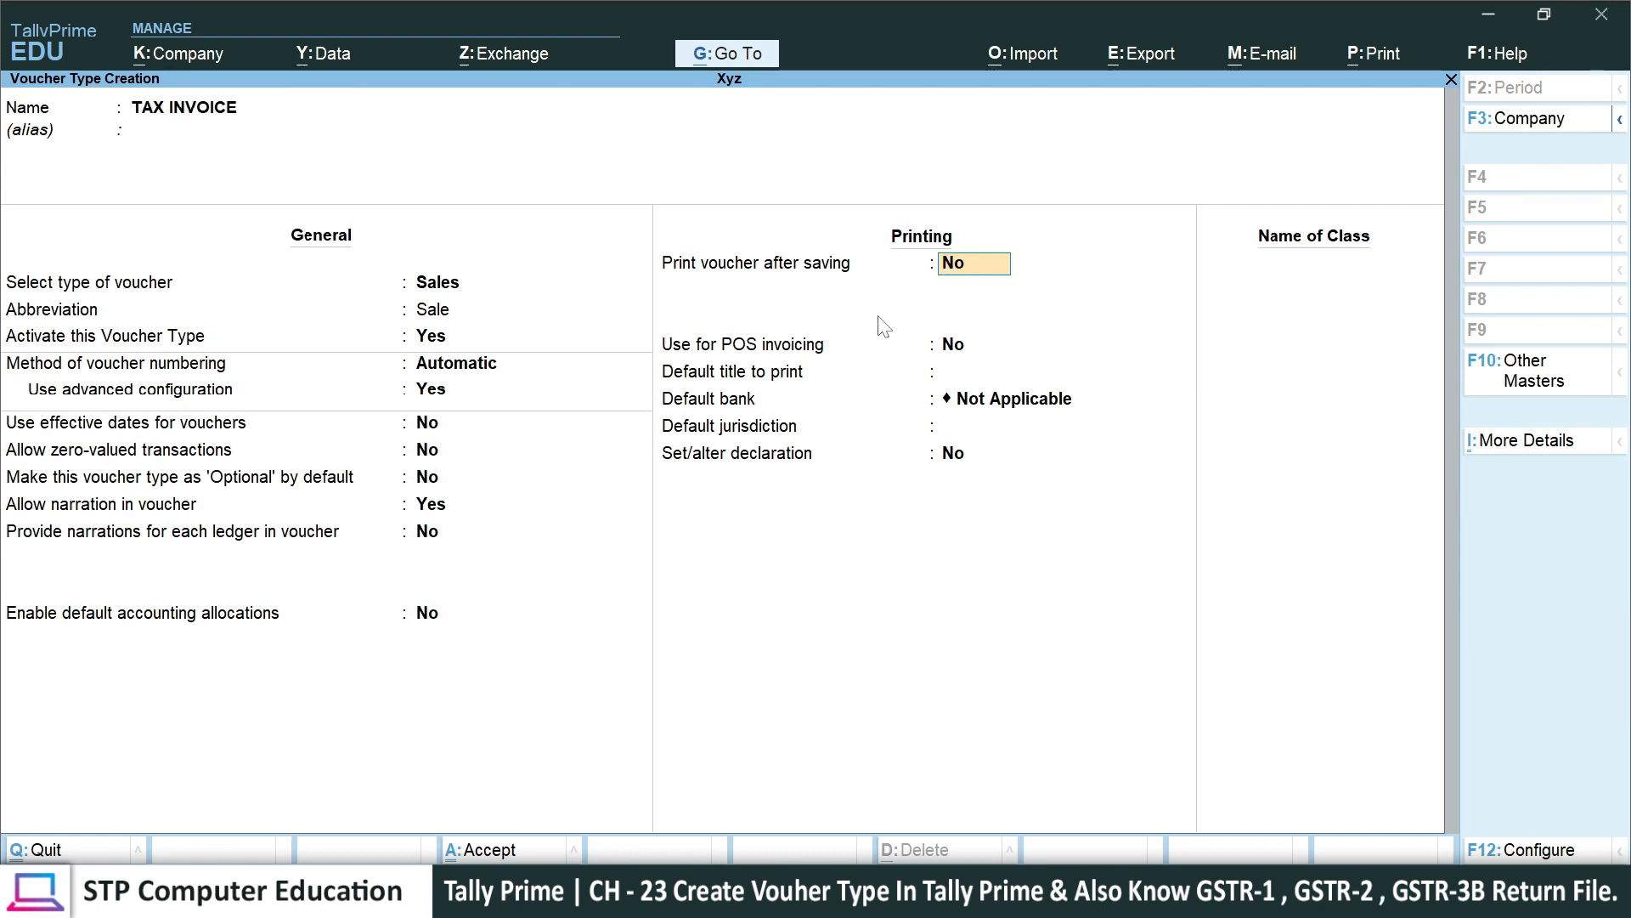
{"action": "type", "text": "YE"}
{"action": "key", "text": "Return"}
{"action": "key", "text": "Return"}
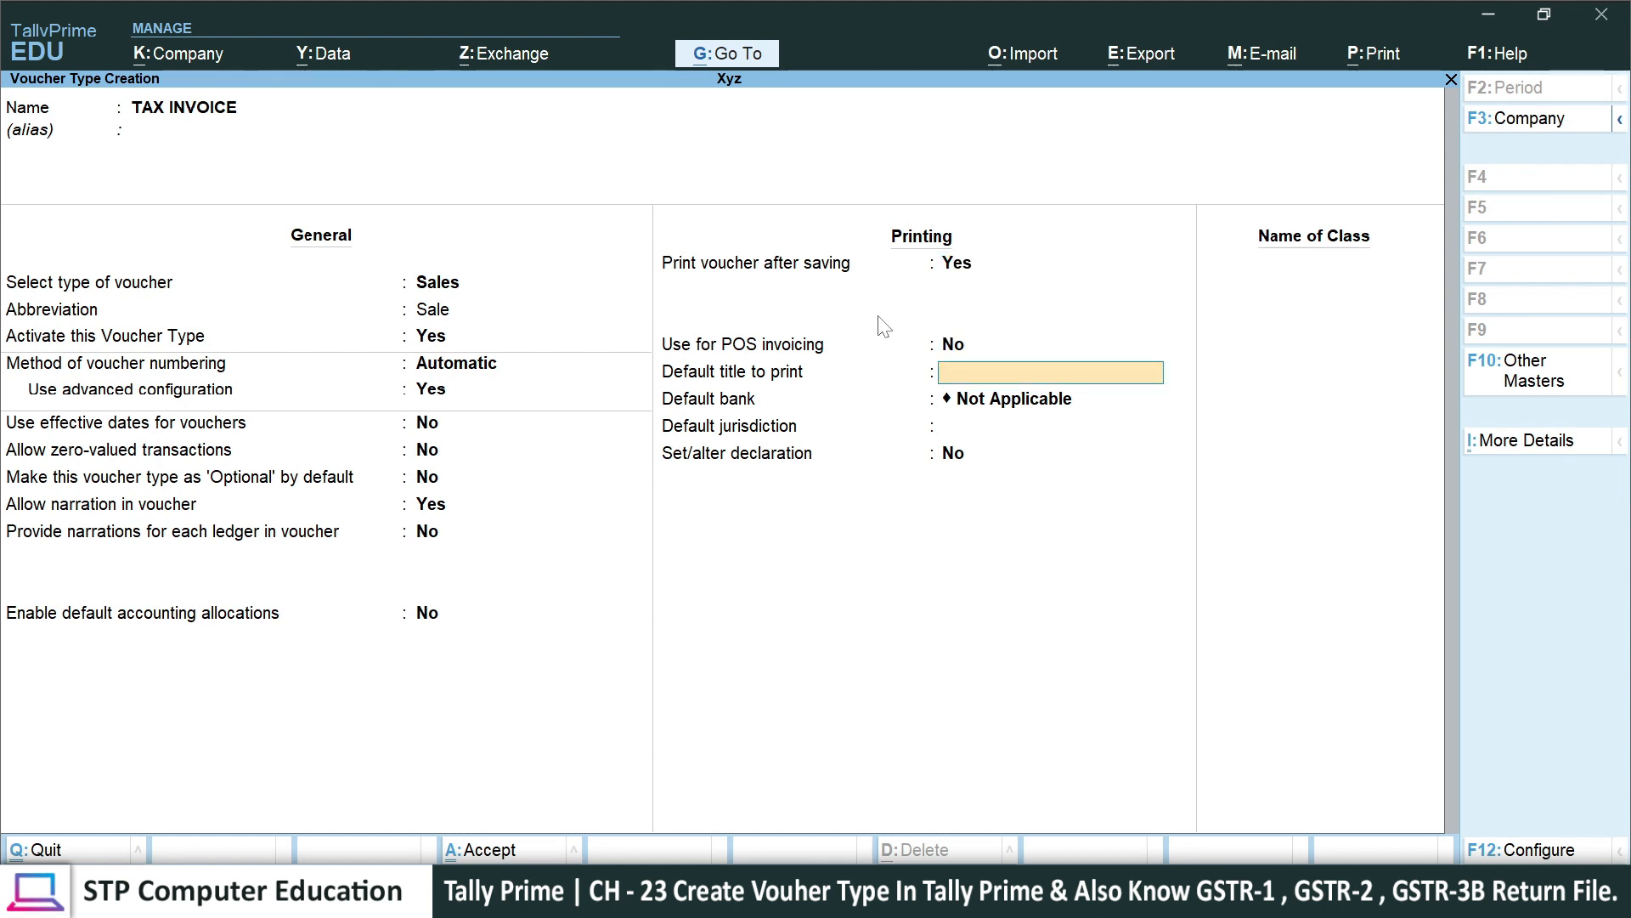
- Enable the declaration with lines "1.GOODS ONCE SOLD WILL NOT BE TAKEN BACK." and "2. INTREST WILL BE CHARGED @ 1% IF DUE DATE EXCEEDS."
{"action": "key", "text": "Return"}
{"action": "key", "text": "Return"}
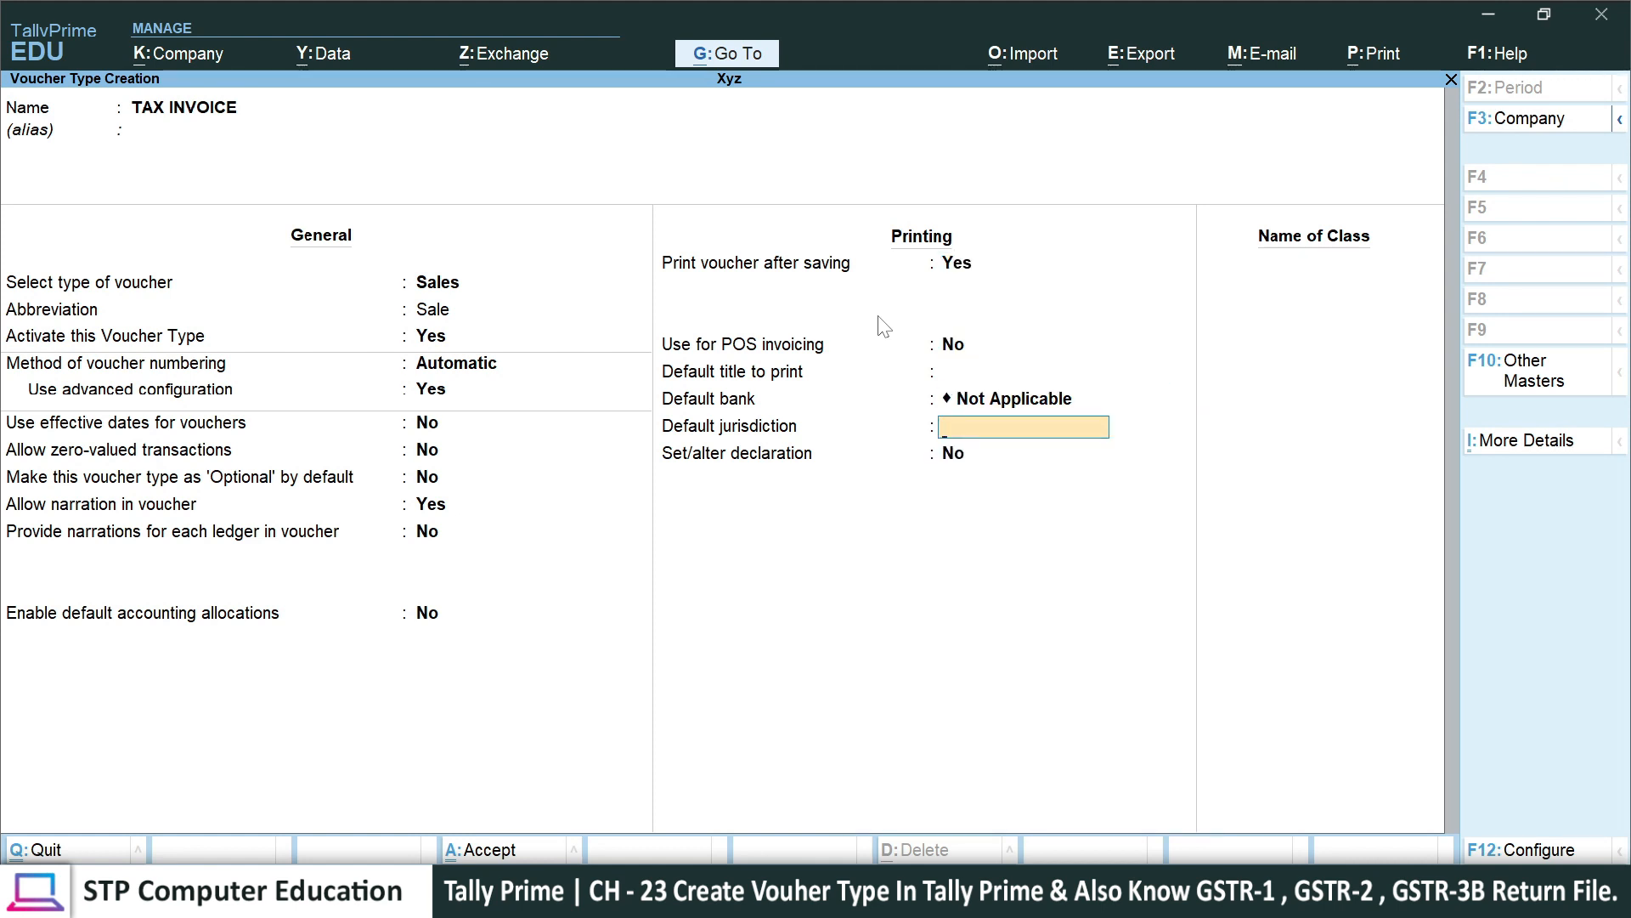
{"action": "key", "text": "Return"}
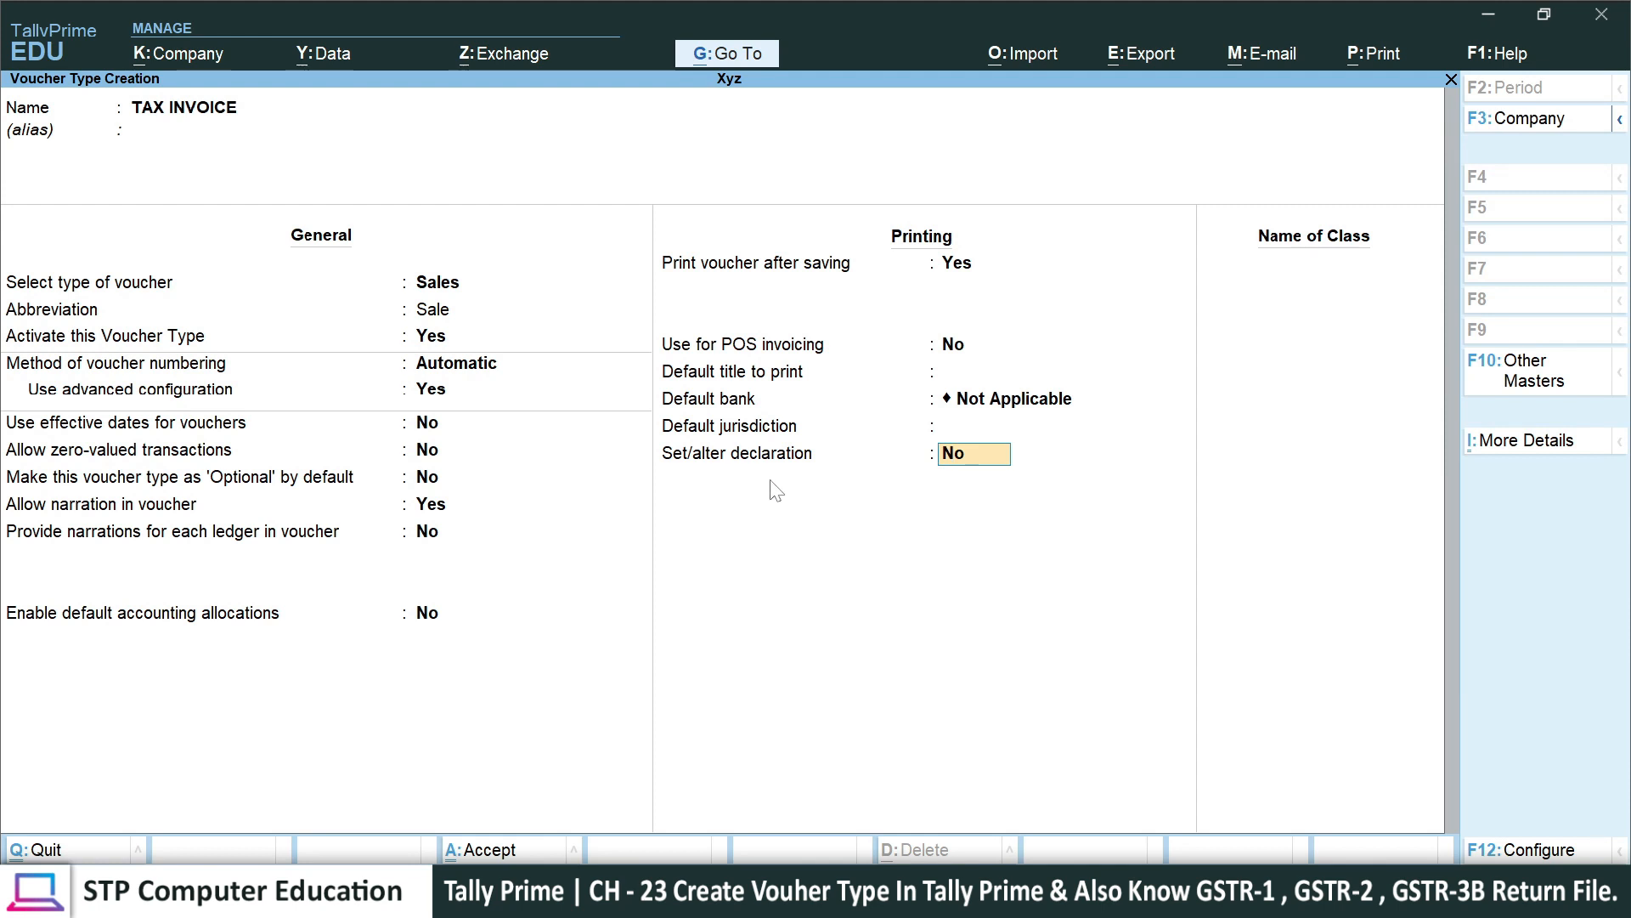
{"action": "type", "text": "YES"}
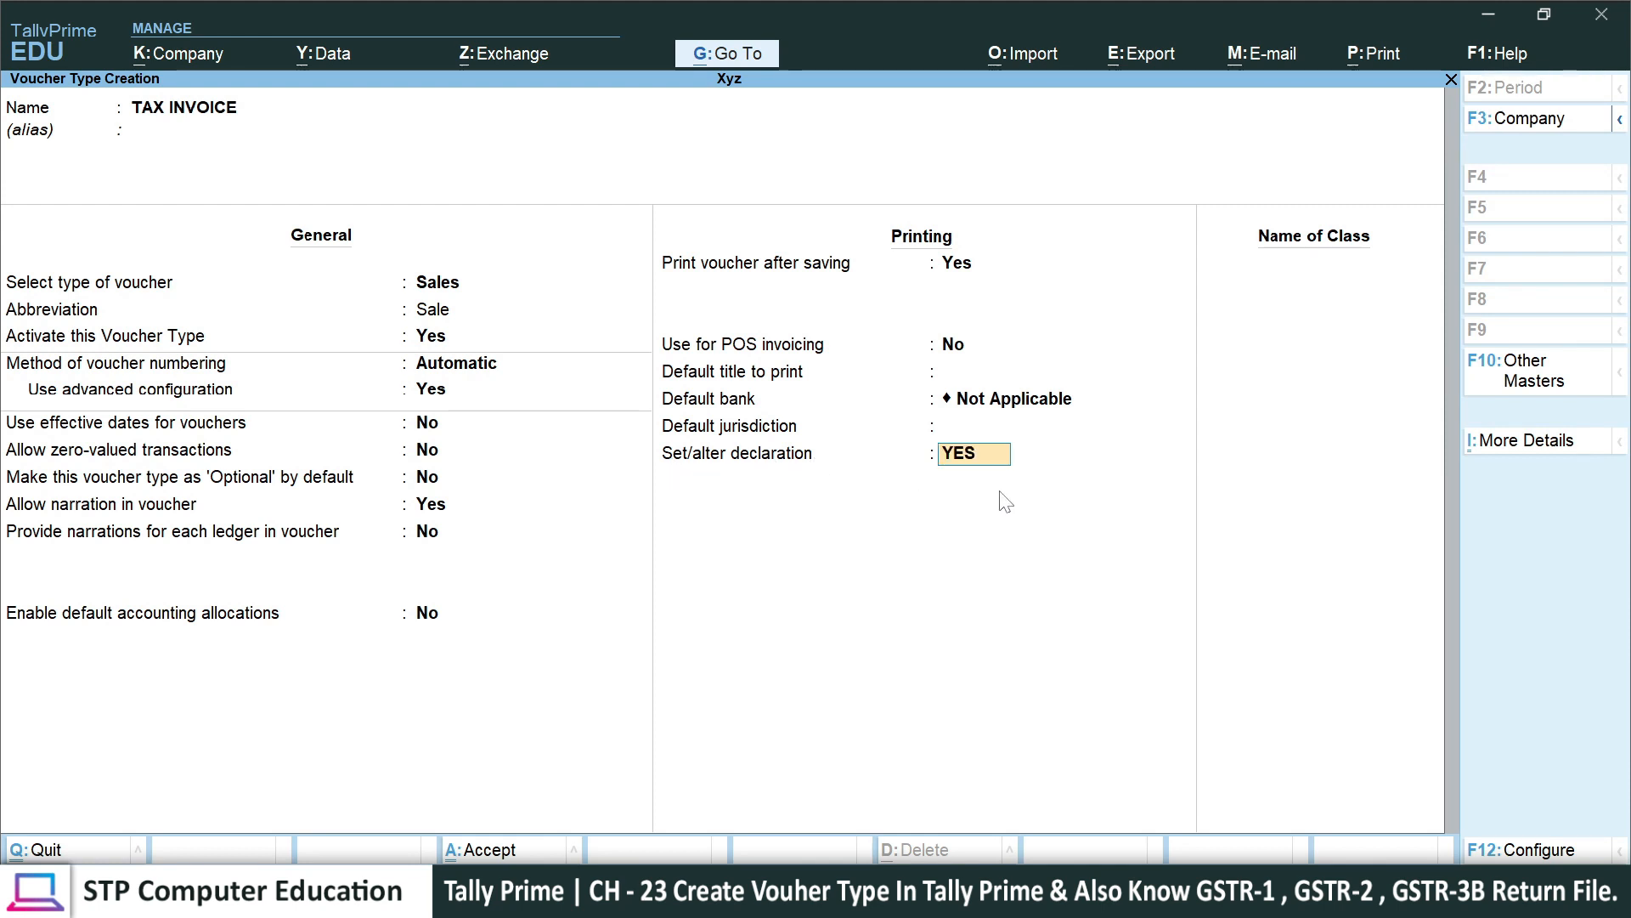
{"action": "key", "text": "Return"}
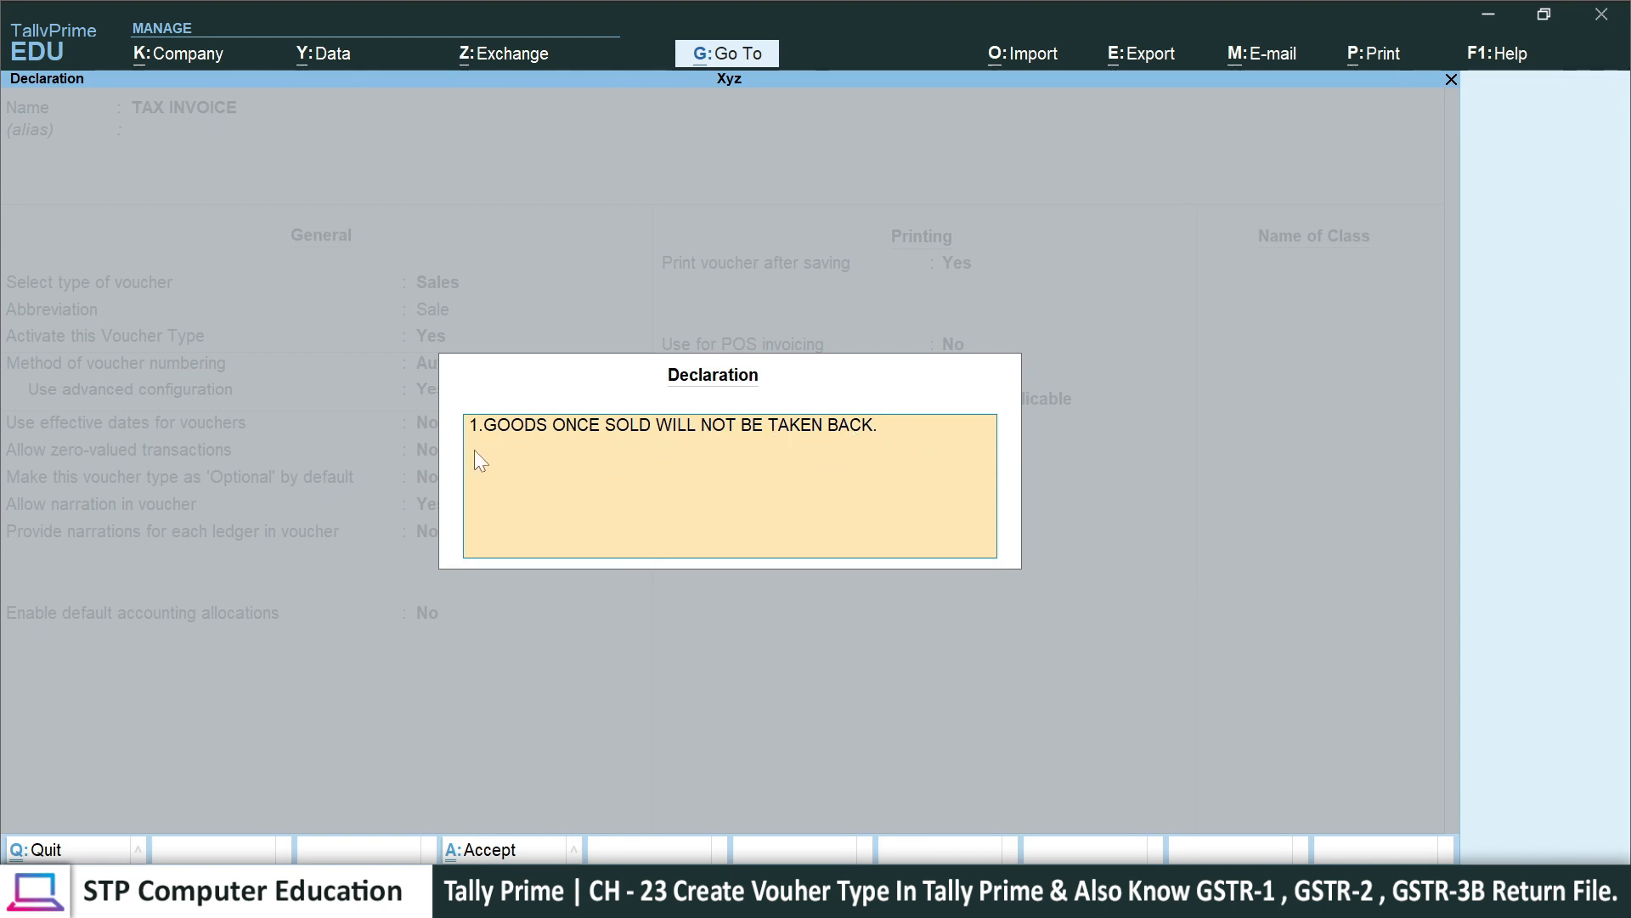
{"action": "key", "text": "ctrl"}
{"action": "key", "text": "ctrl+Return"}
{"action": "key", "text": "ctrl+alt+v"}
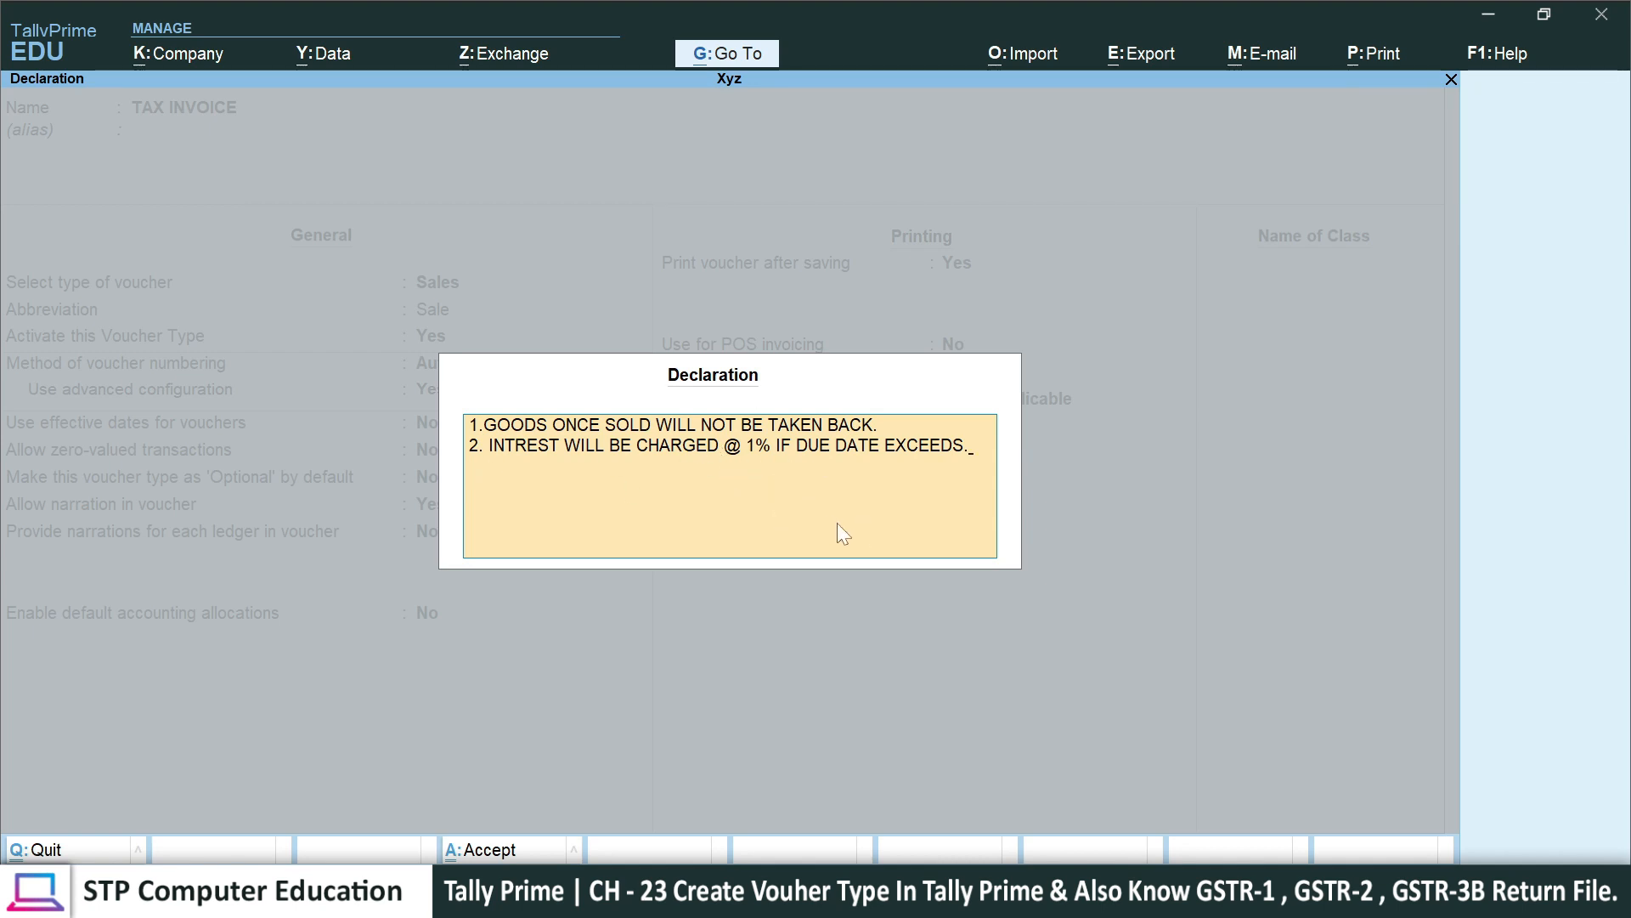
{"action": "key", "text": "ctrl+a"}
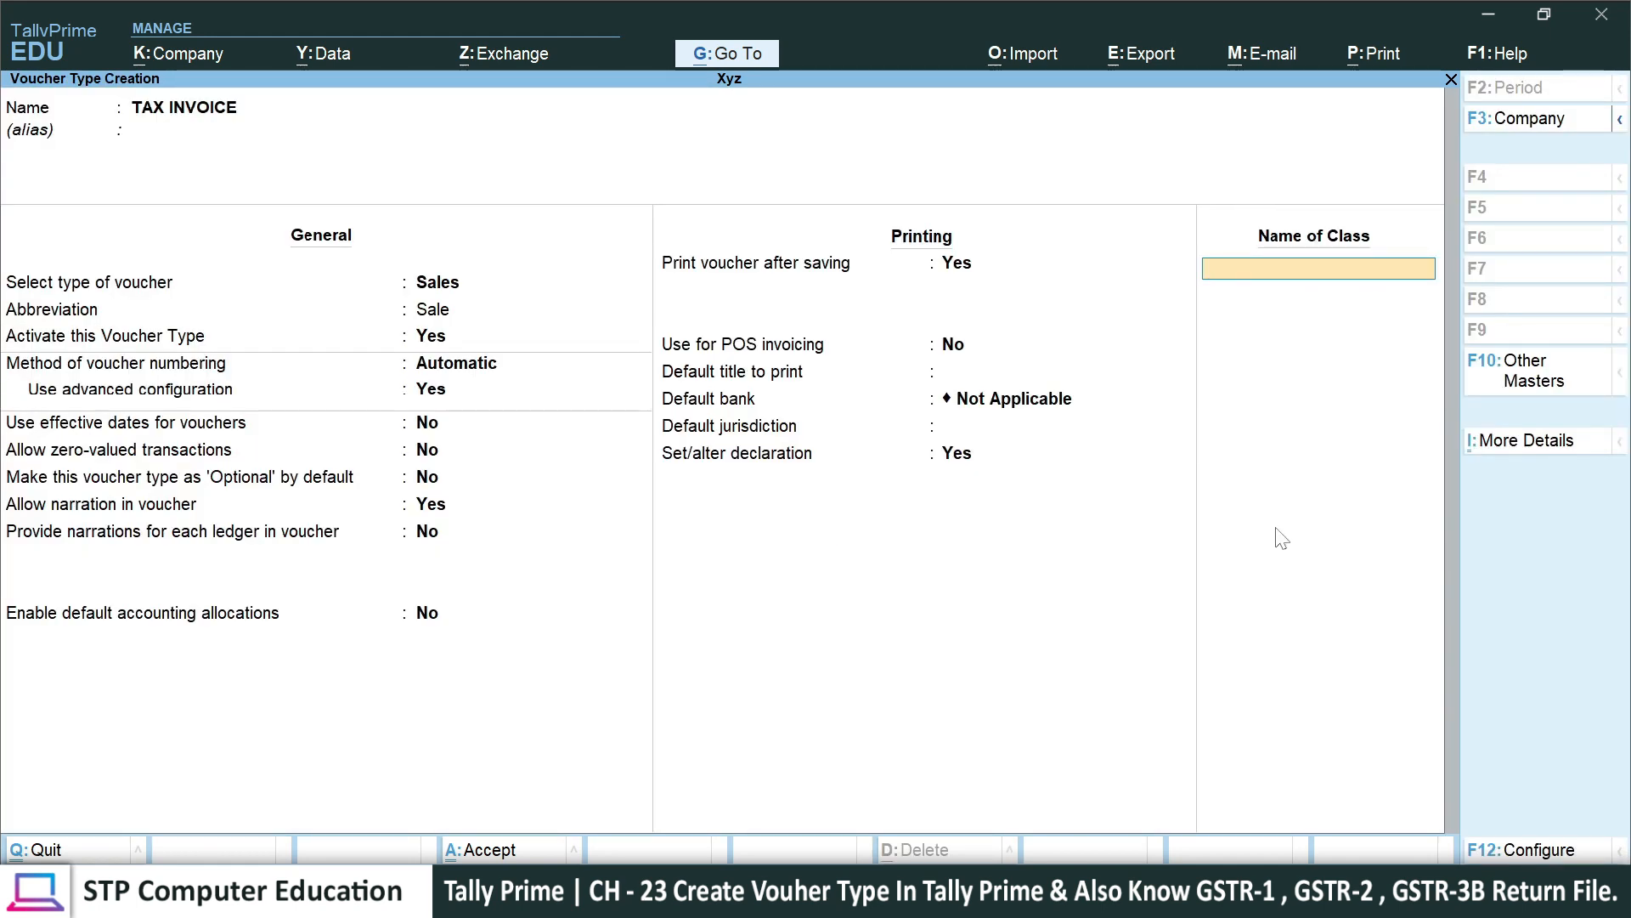
- Add a voucher class named GST with End of List for both the excluded and included groups
{"action": "type", "text": "GST"}
{"action": "key", "text": "Return"}
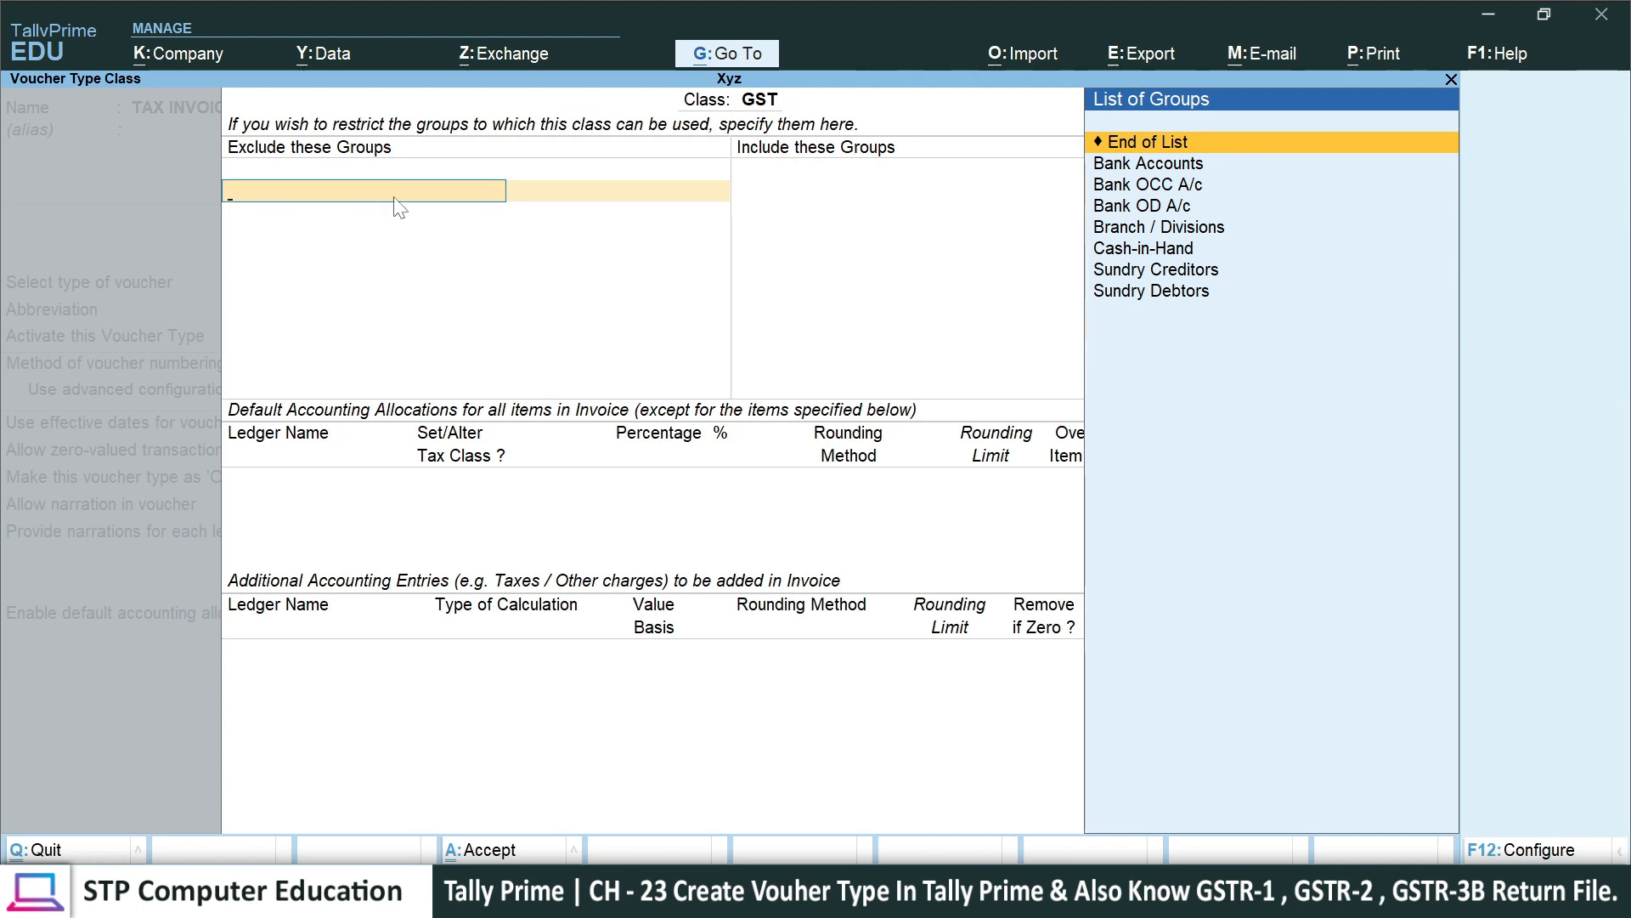
{"action": "key", "text": "Return"}
{"action": "key", "text": "Return"}
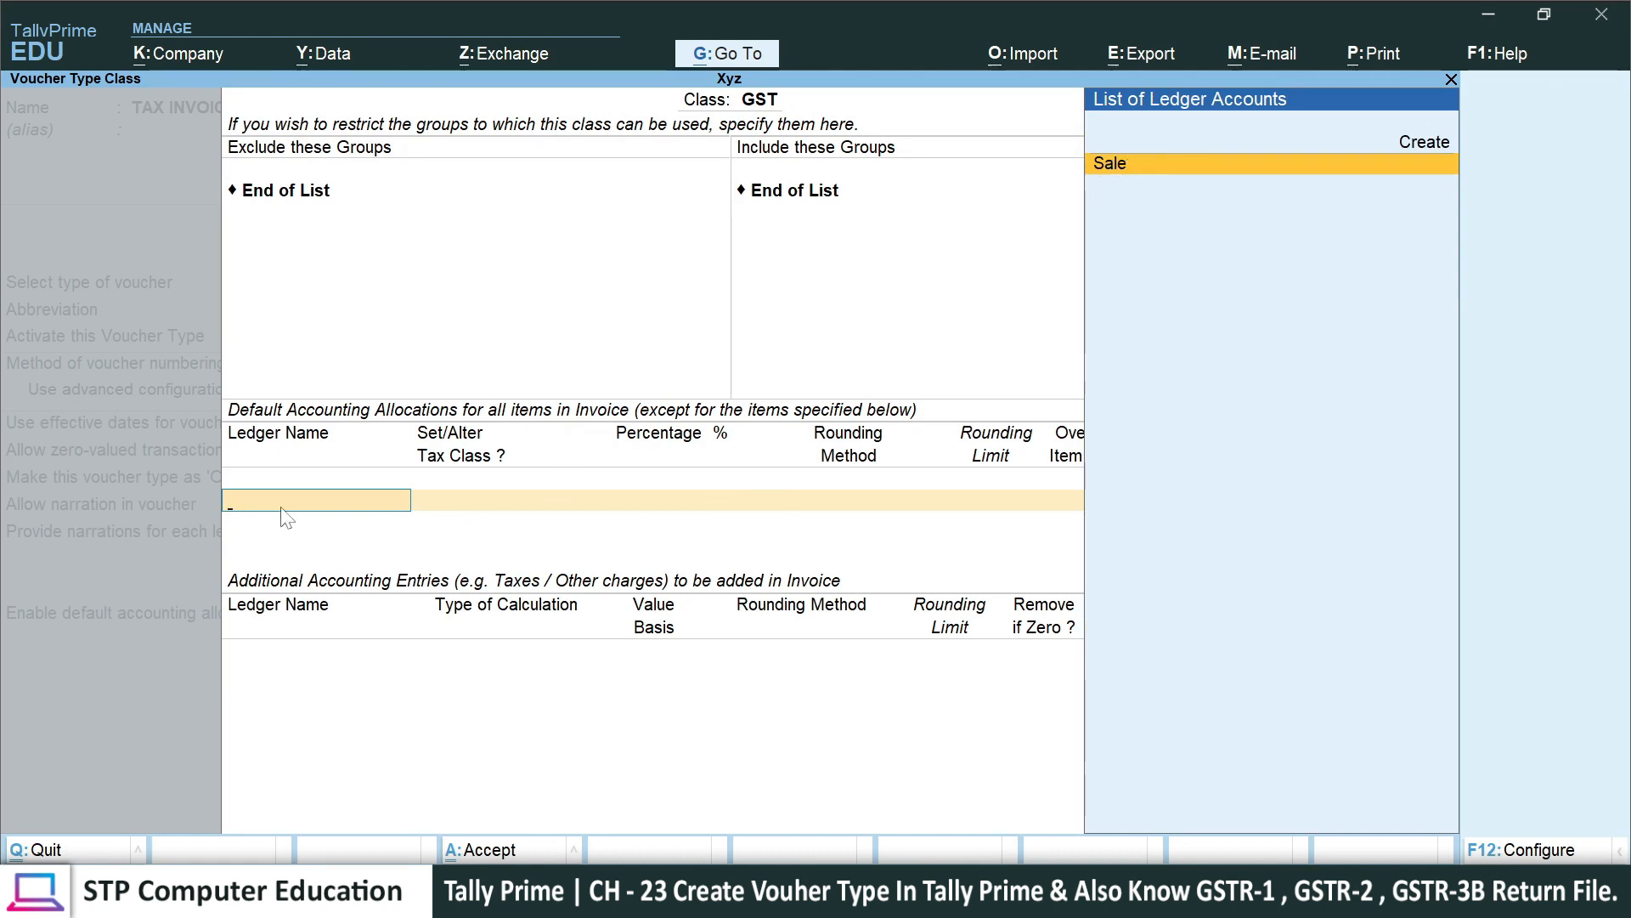
- Allocate all invoice items to the Sale ledger at 100%, with tax class alteration and item default override set to No
{"action": "key", "text": "Return"}
{"action": "key", "text": "Return"}
{"action": "key", "text": "Return"}
{"action": "key", "text": "Return"}
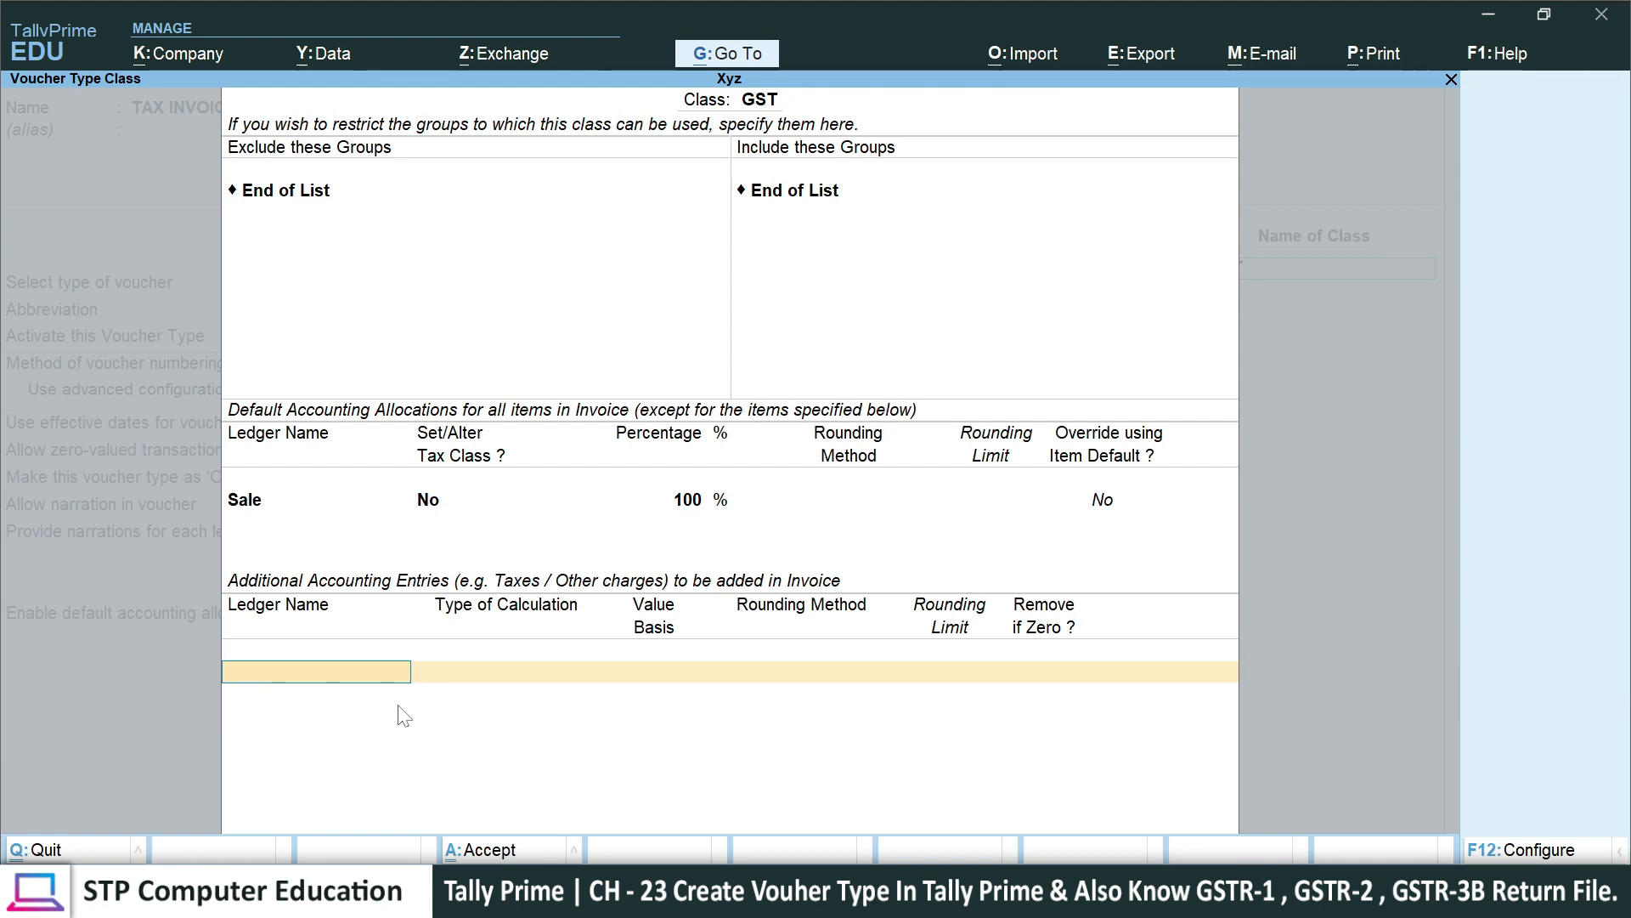
{"action": "key", "text": "BackSpace"}
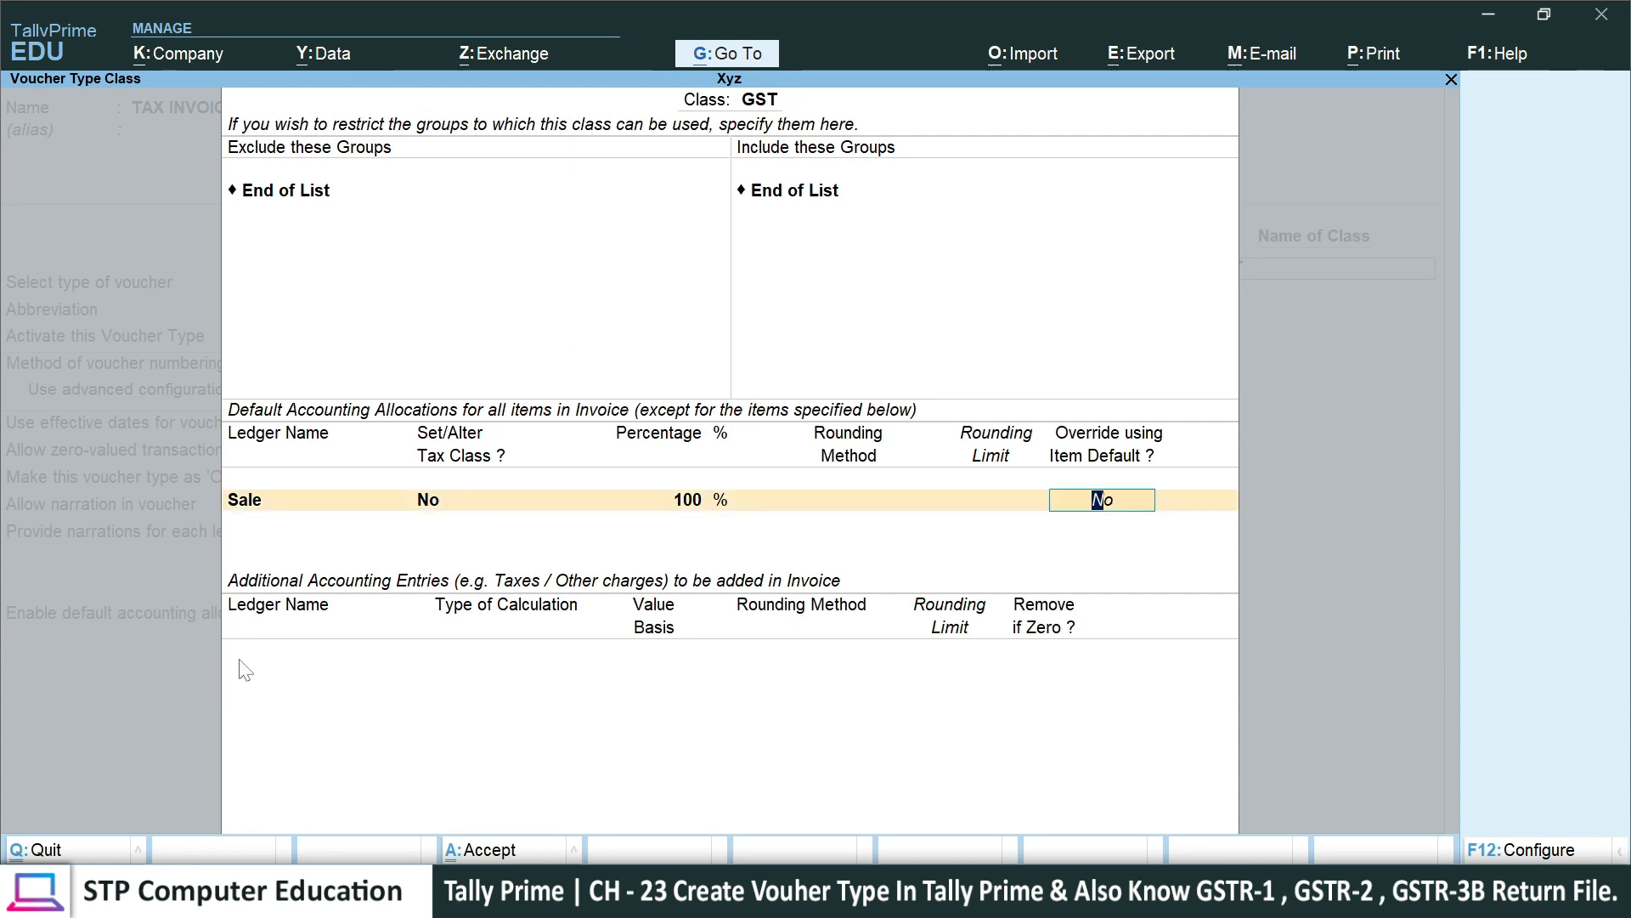
{"action": "key", "text": "Return"}
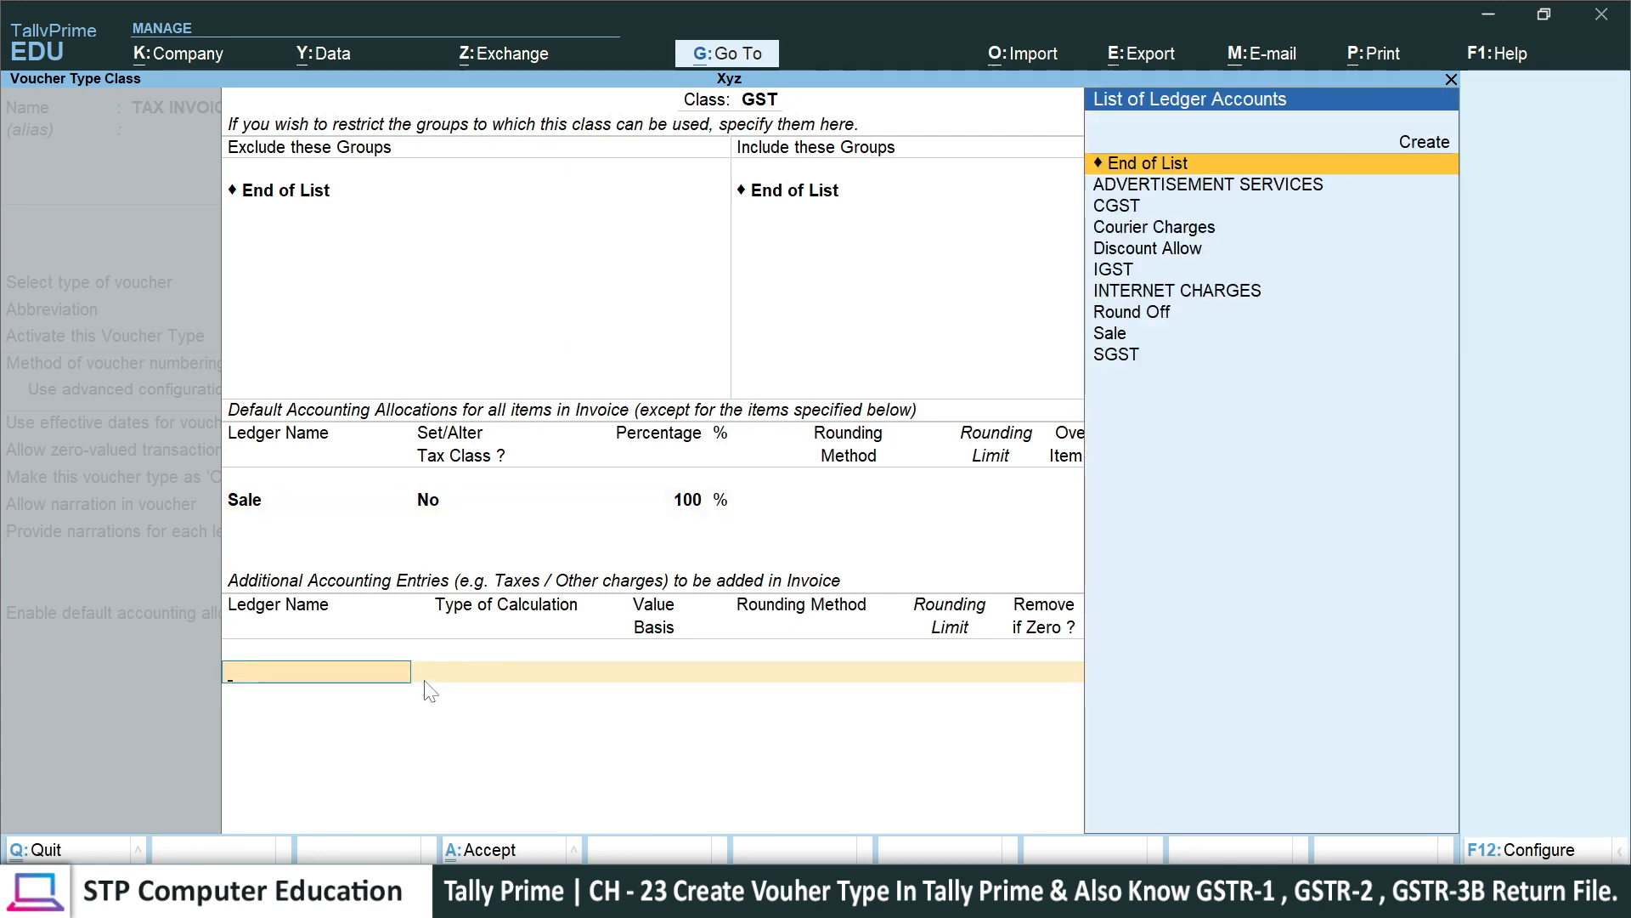
- Add Courier Charges as the first additional accounting entry of the GST class
{"action": "key", "text": "Down"}
{"action": "key", "text": "Down"}
{"action": "key", "text": "Down"}
{"action": "key", "text": "Down"}
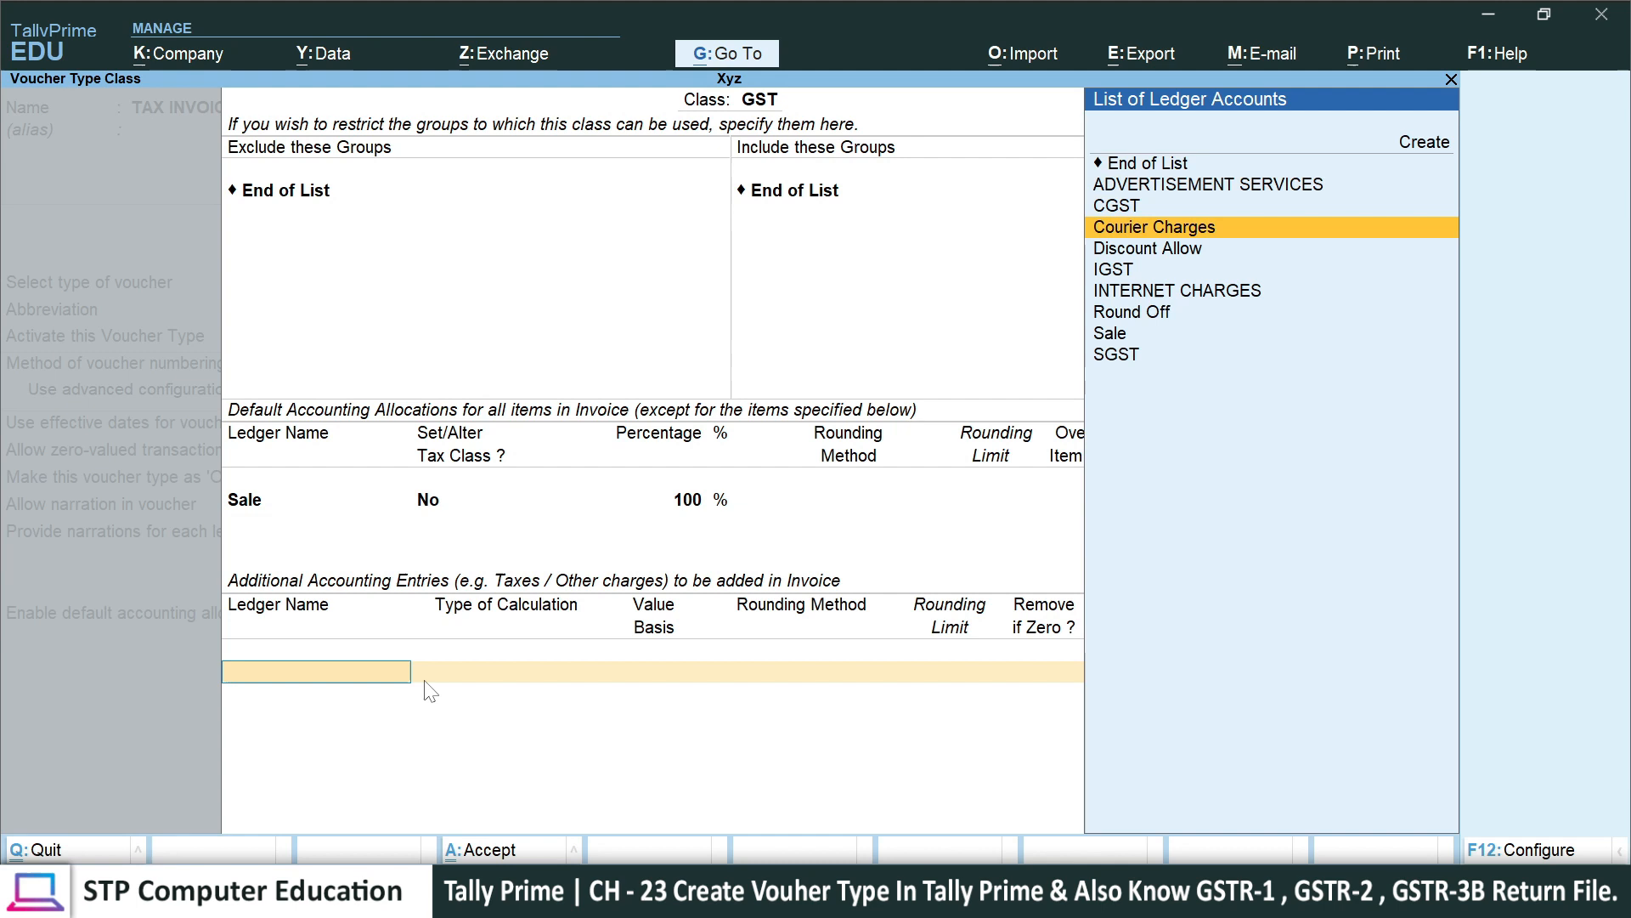
{"action": "key", "text": "Up"}
{"action": "key", "text": "Return"}
{"action": "key", "text": "Escape"}
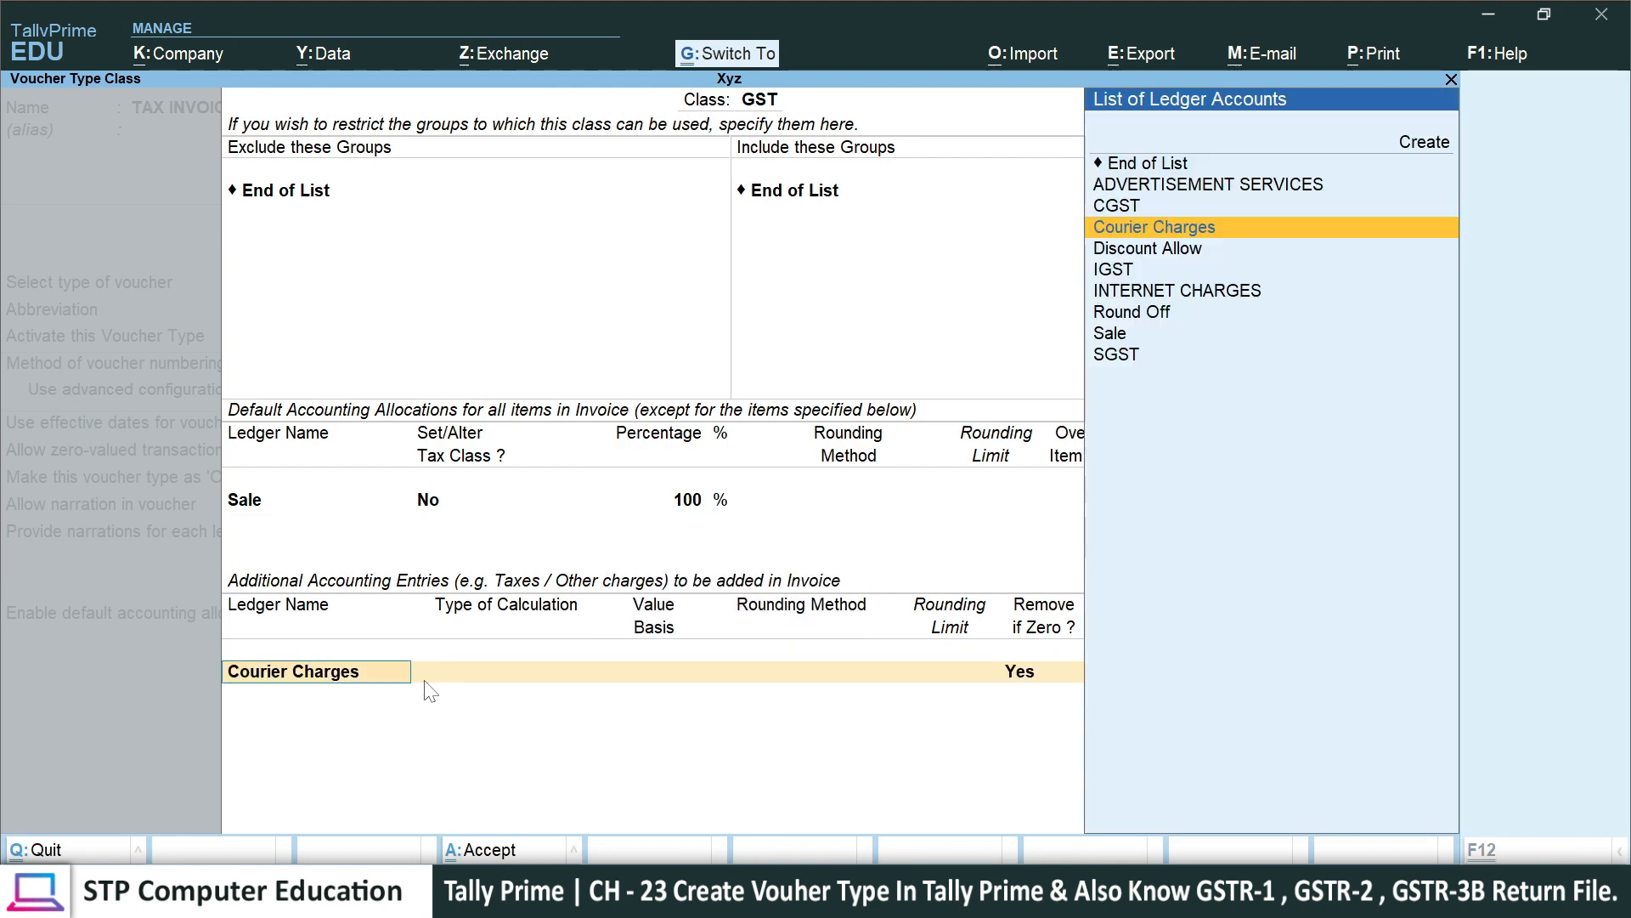
- Open the Courier Charges ledger for alteration, keep it under Indirect Incomes, and set ledger type and GST applicability to Not Applicable
{"action": "key", "text": "ctrl+Return"}
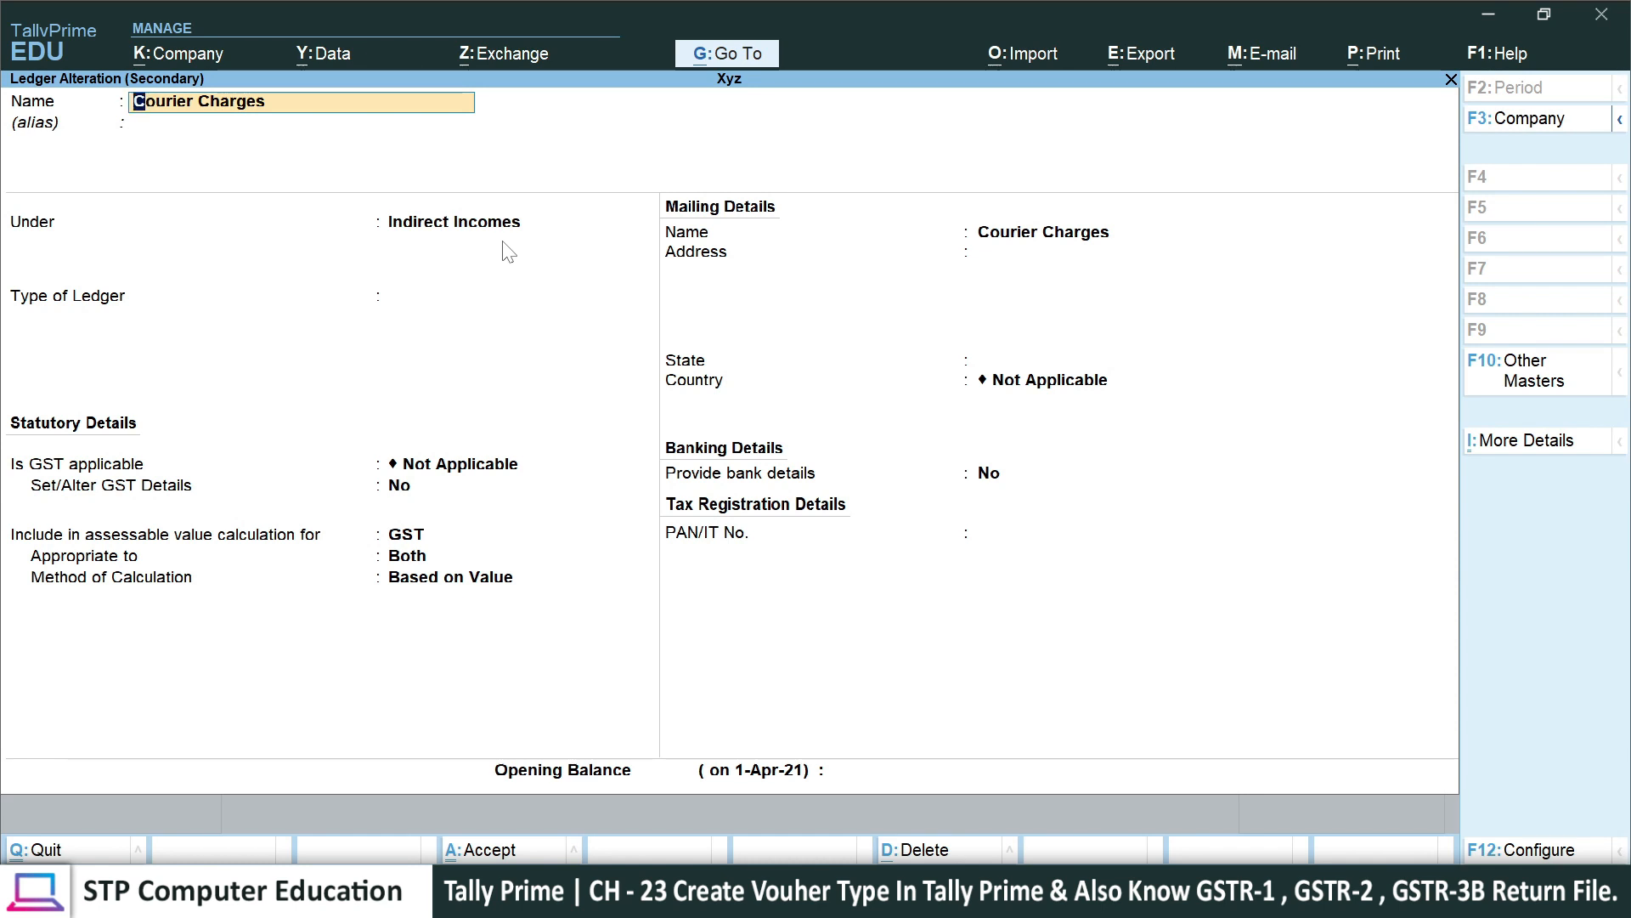
{"action": "key", "text": "Return"}
{"action": "key", "text": "Return"}
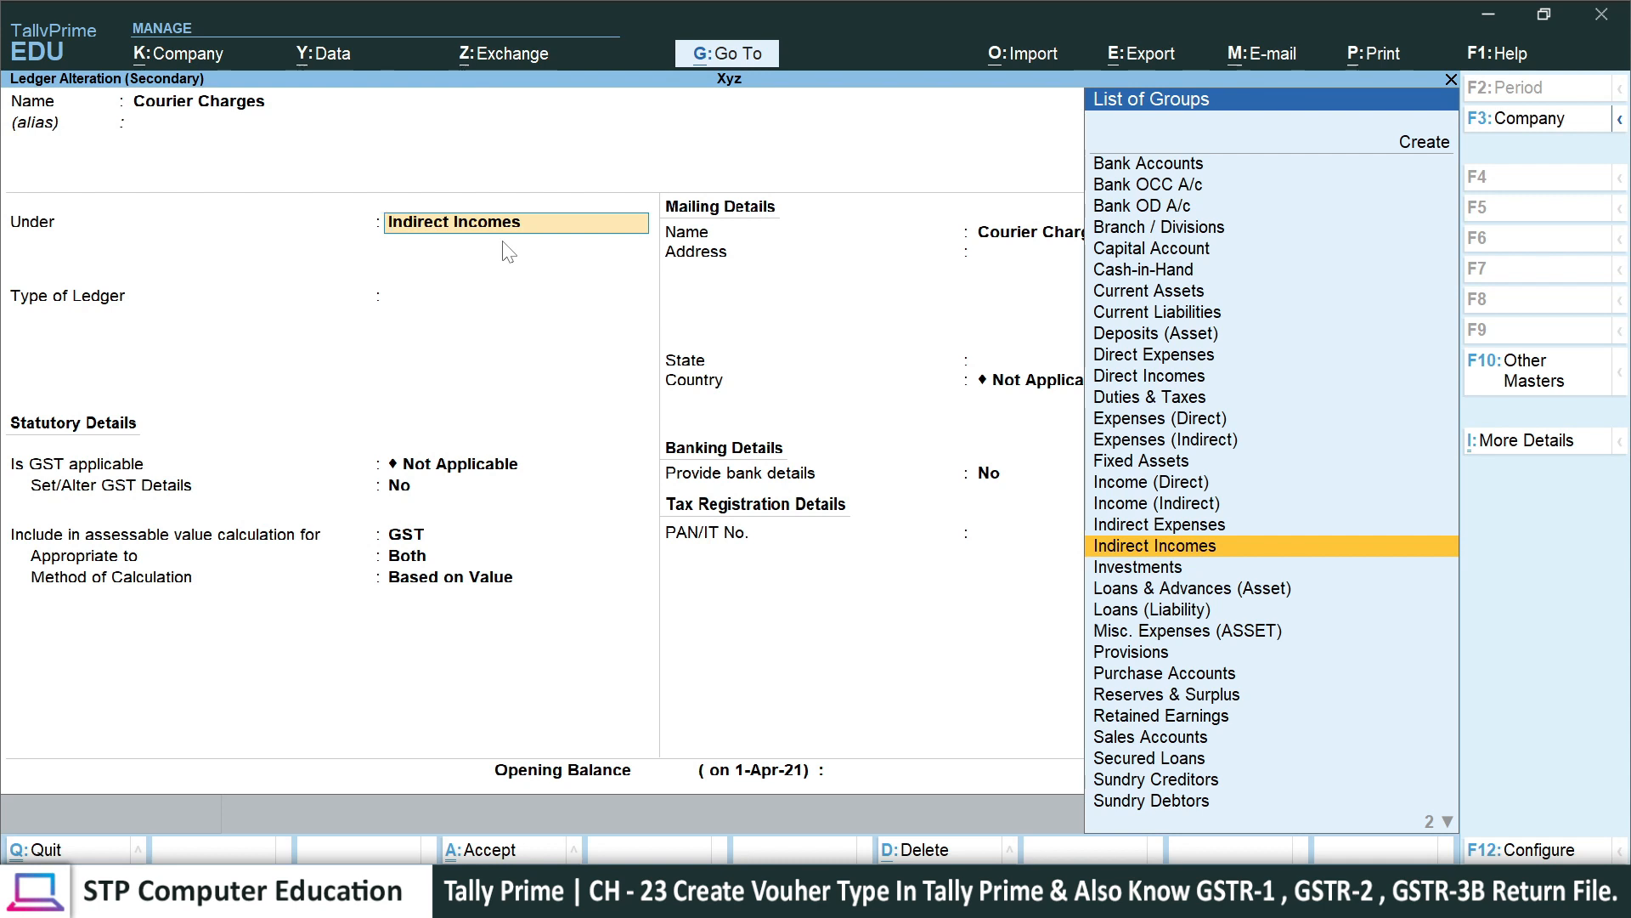
{"action": "key", "text": "Return"}
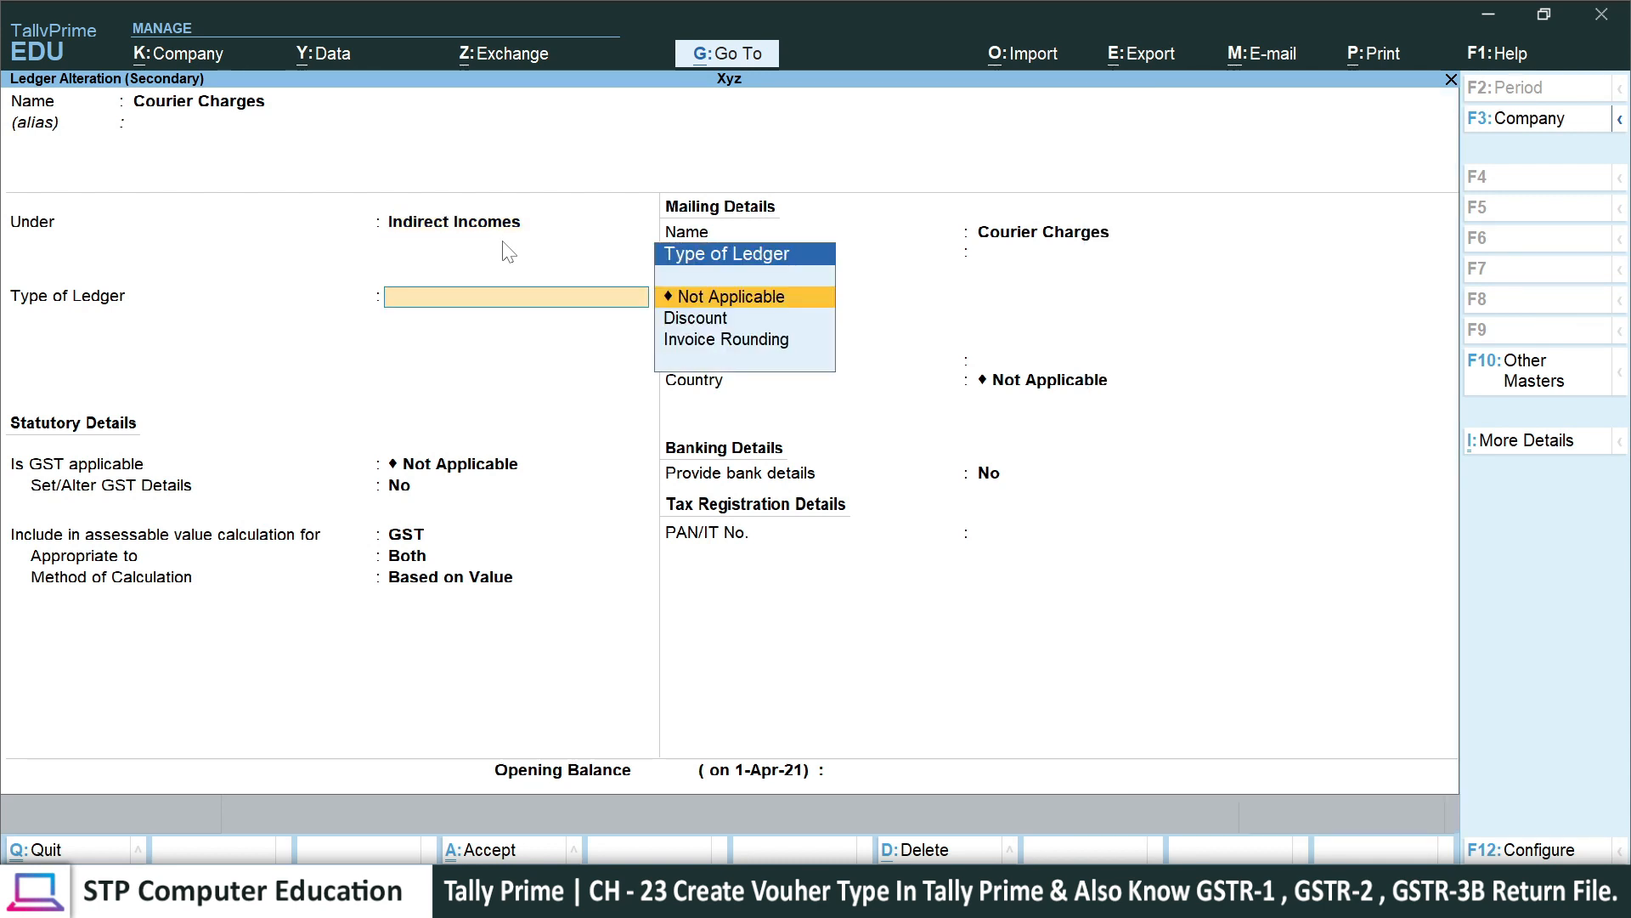
{"action": "key", "text": "Return"}
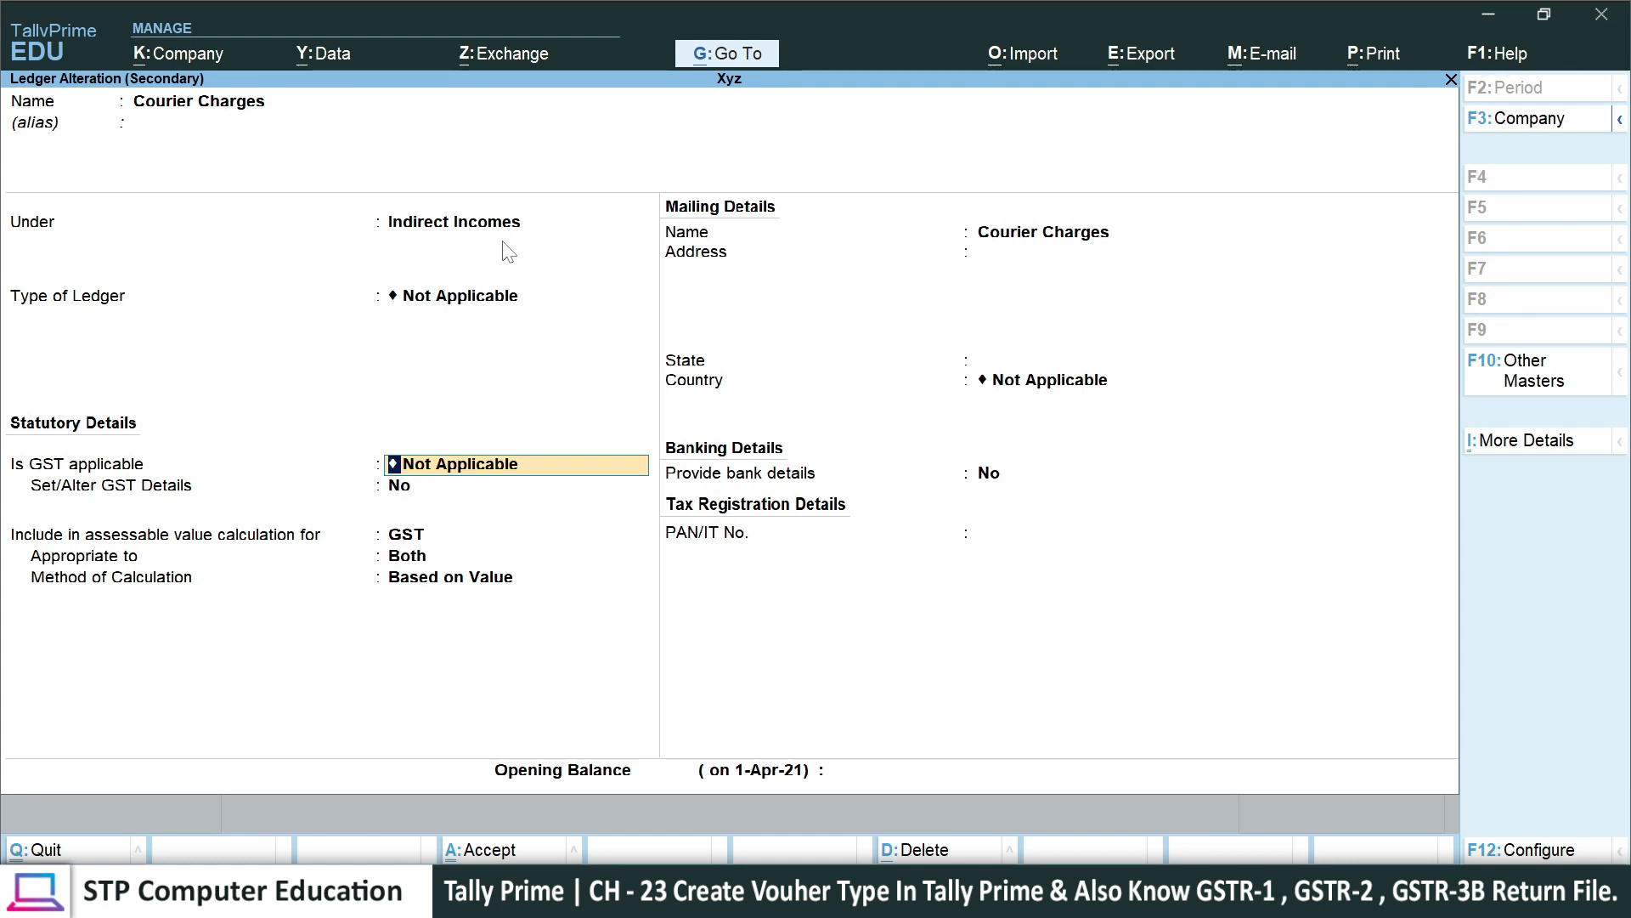
{"action": "key", "text": "BackSpace"}
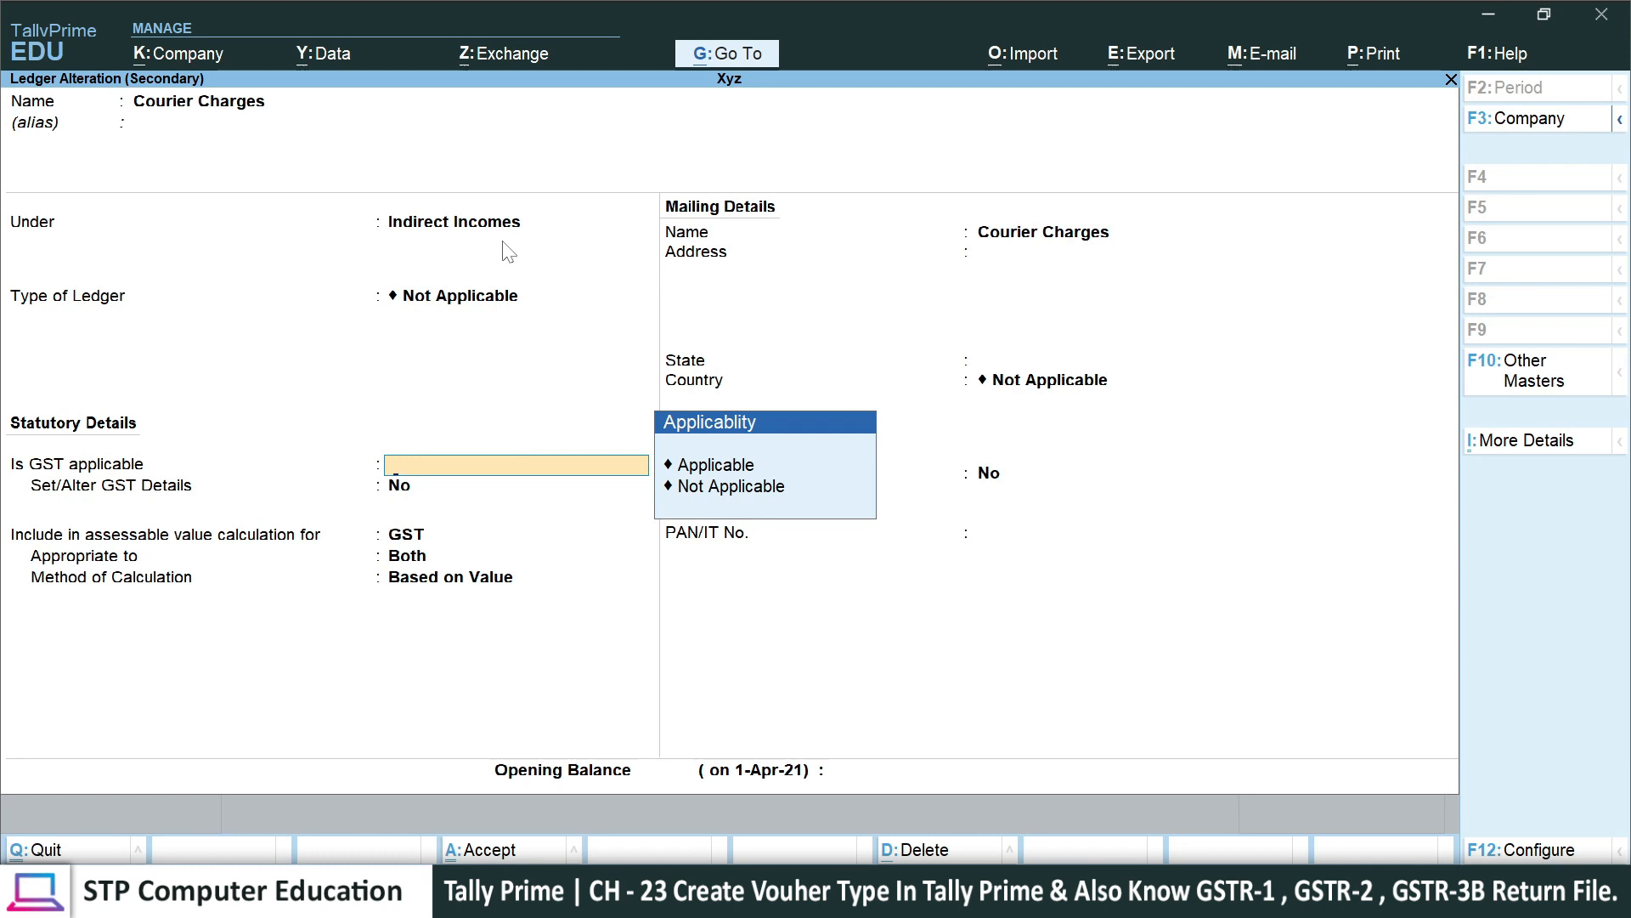
{"action": "key", "text": "Down"}
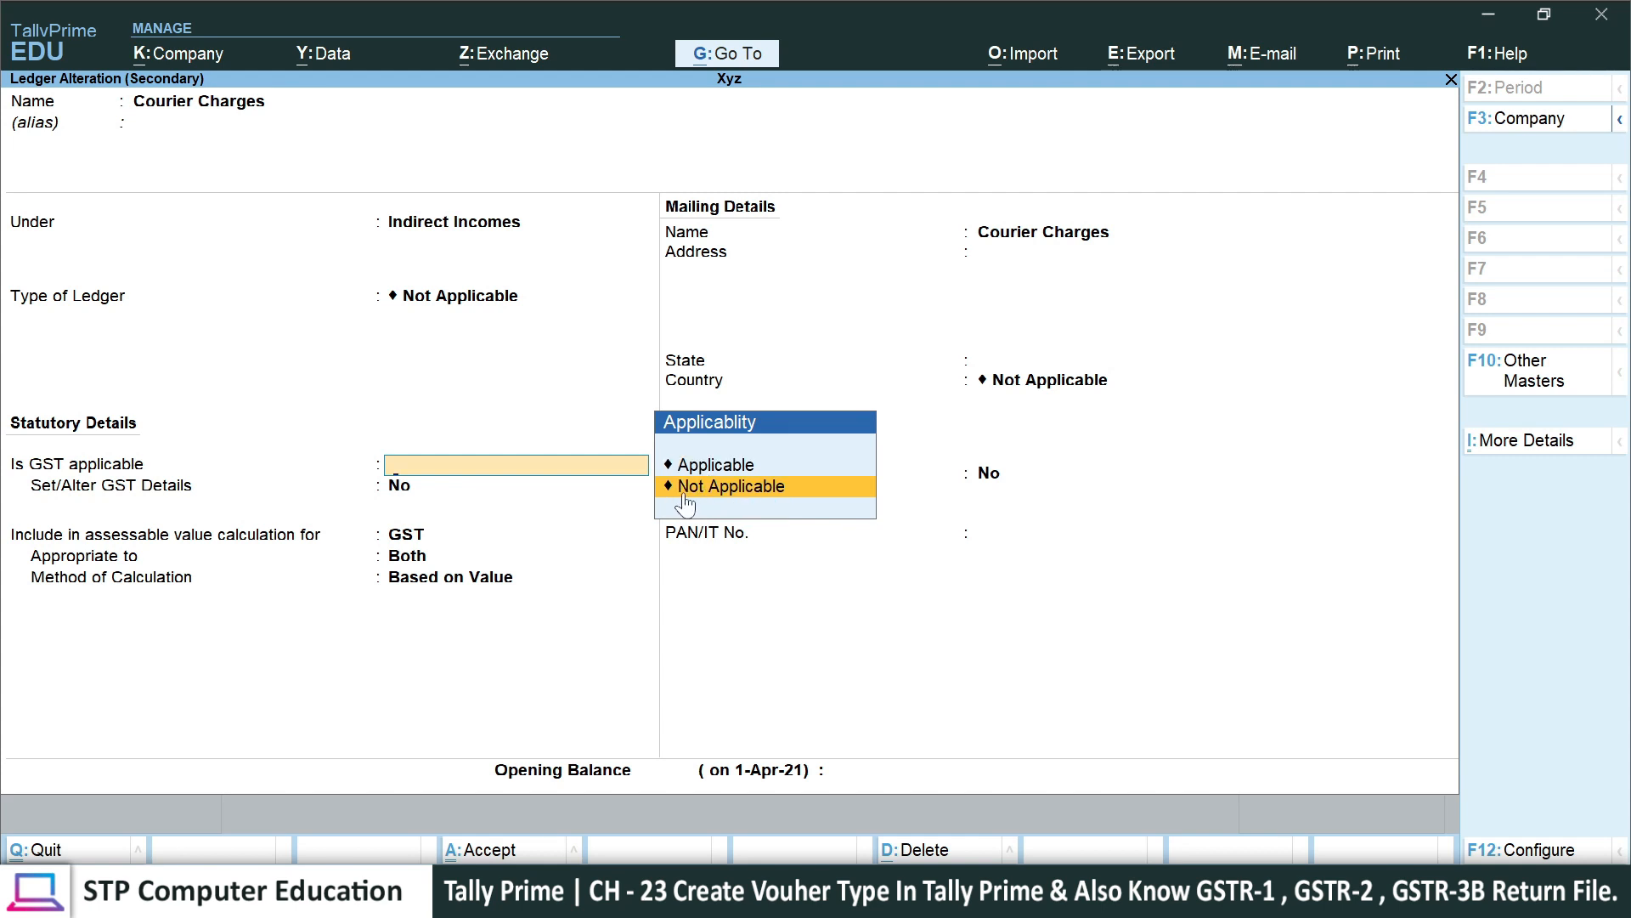
{"action": "key", "text": "Return"}
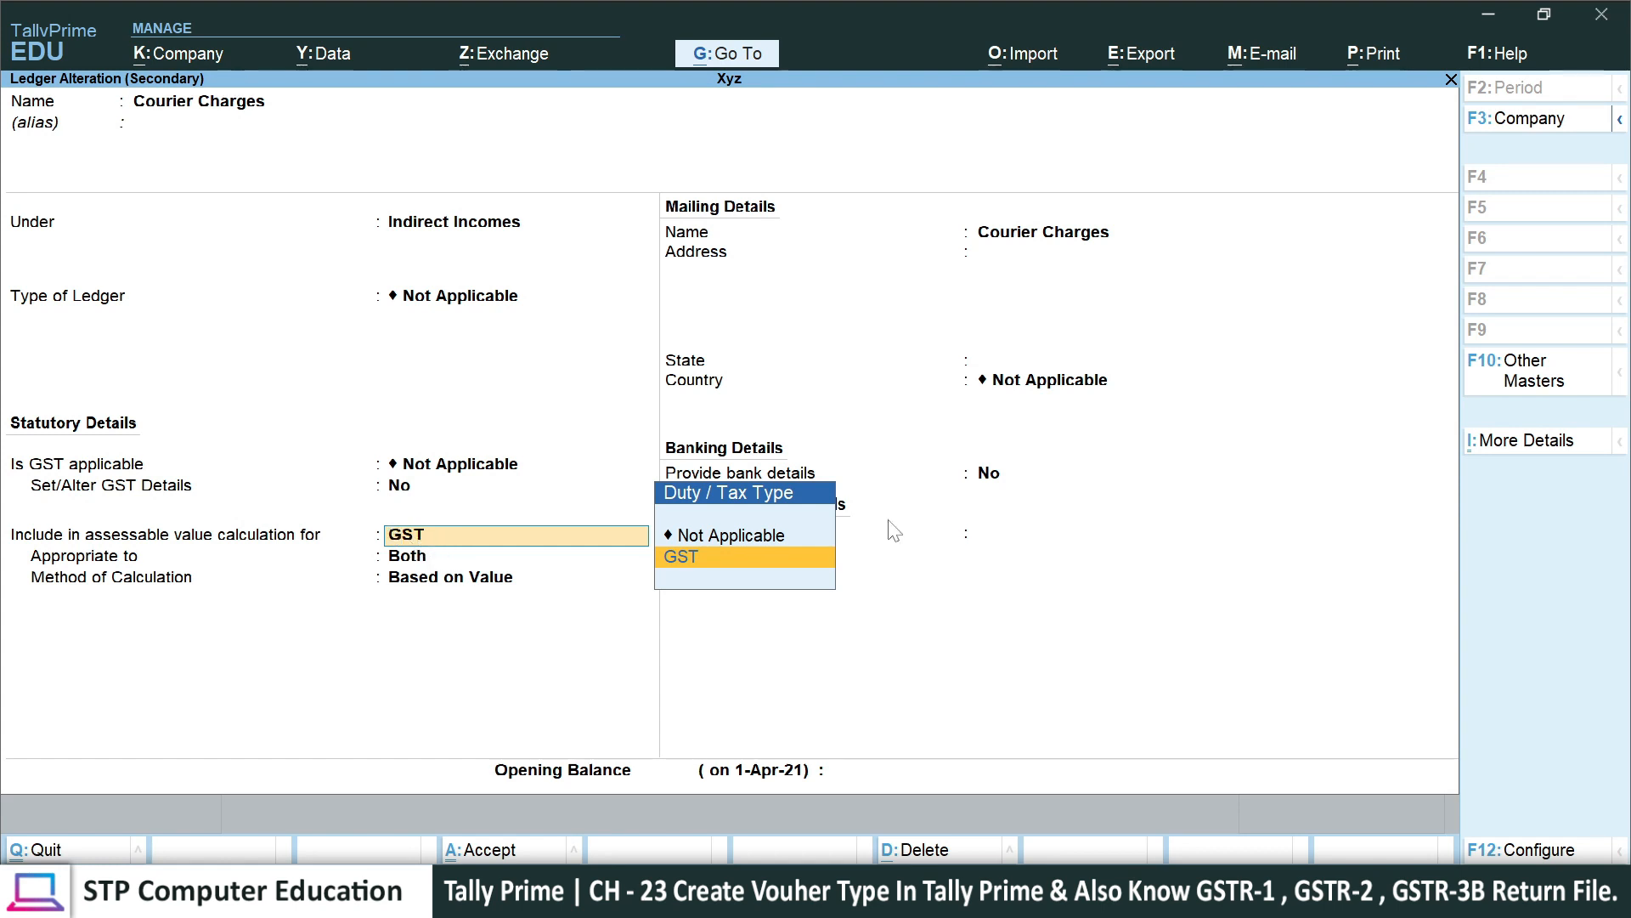
- Include Courier Charges in the GST assessable value for Both, based on value, without bank details, and save the ledger
{"action": "key", "text": "Up"}
{"action": "key", "text": "Down"}
{"action": "key", "text": "Return"}
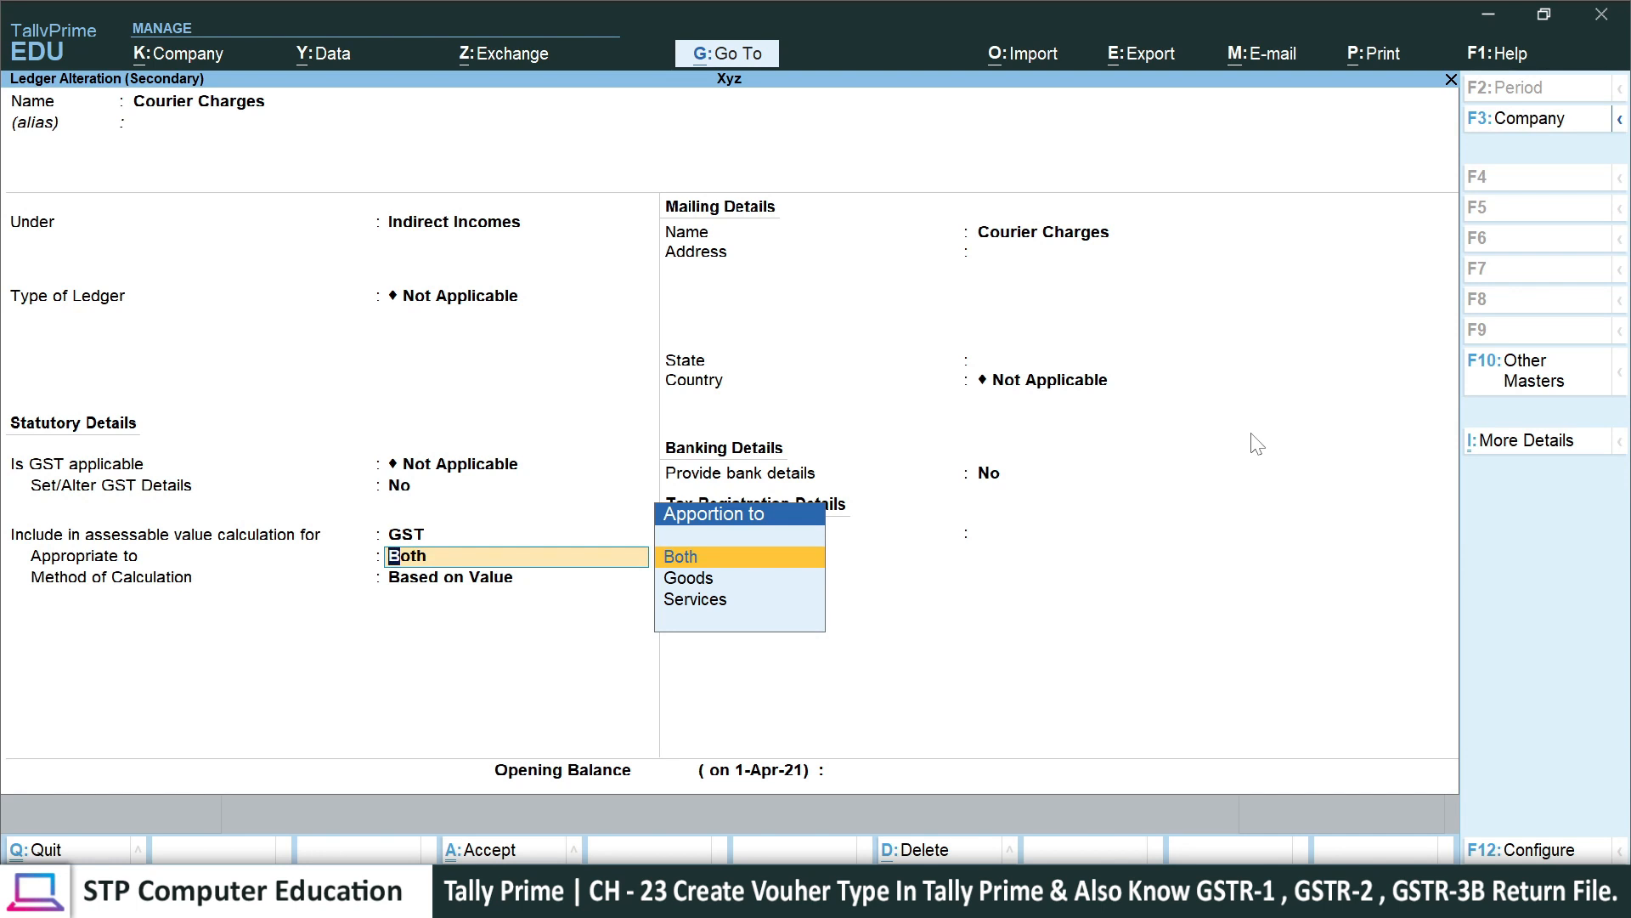
{"action": "key", "text": "Return"}
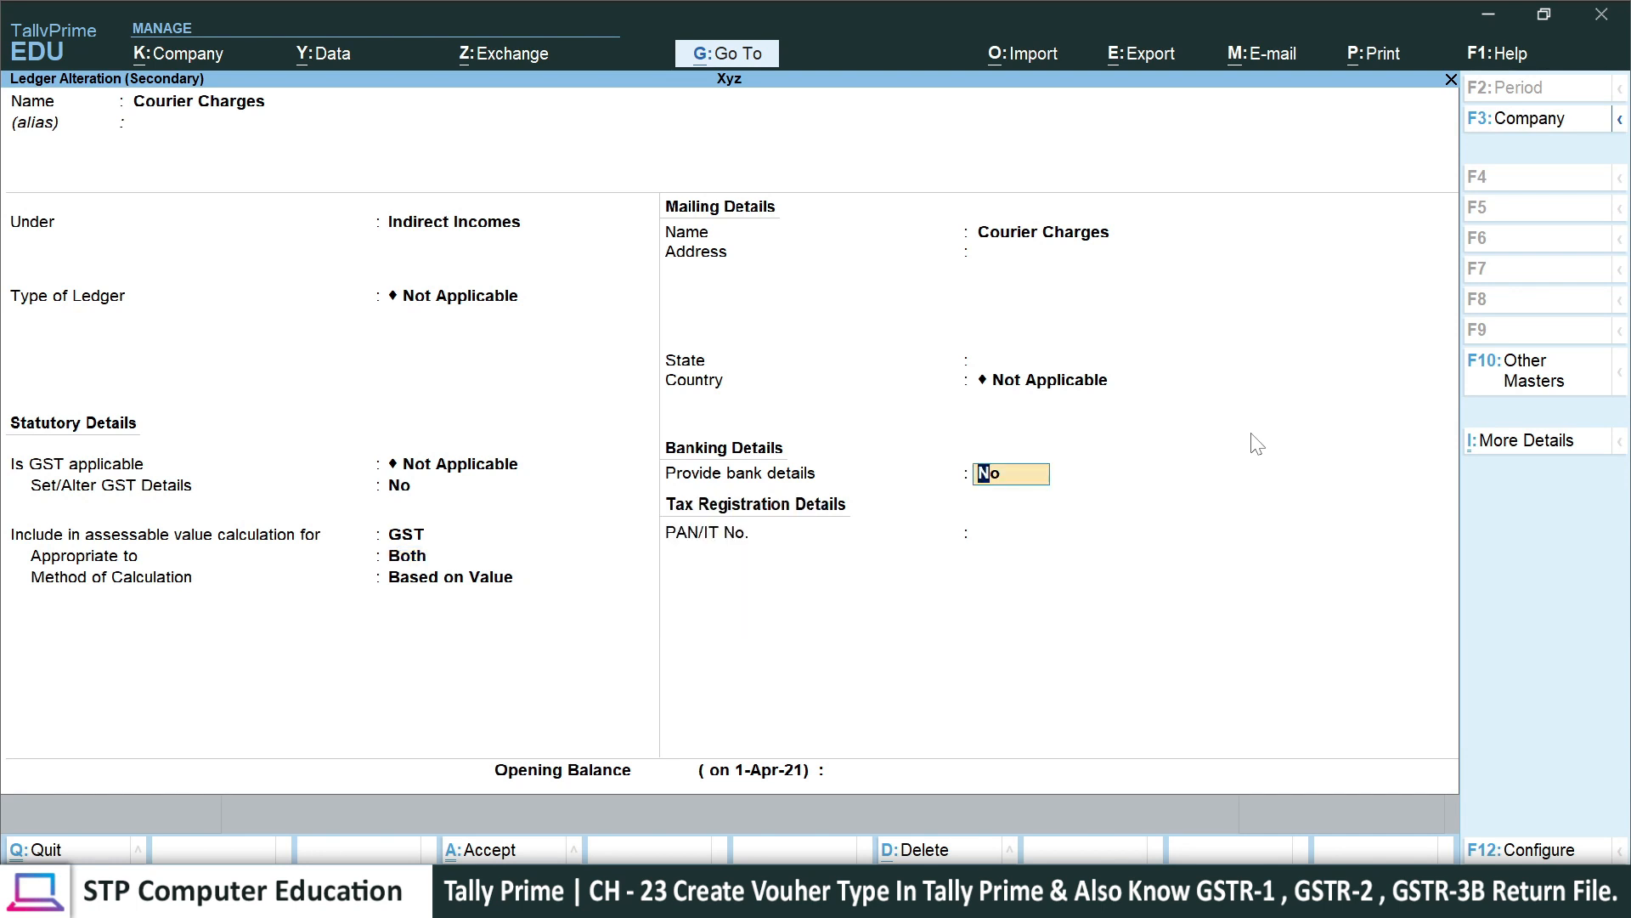
{"action": "key", "text": "Return"}
{"action": "key", "text": "Return"}
{"action": "key", "text": "Return"}
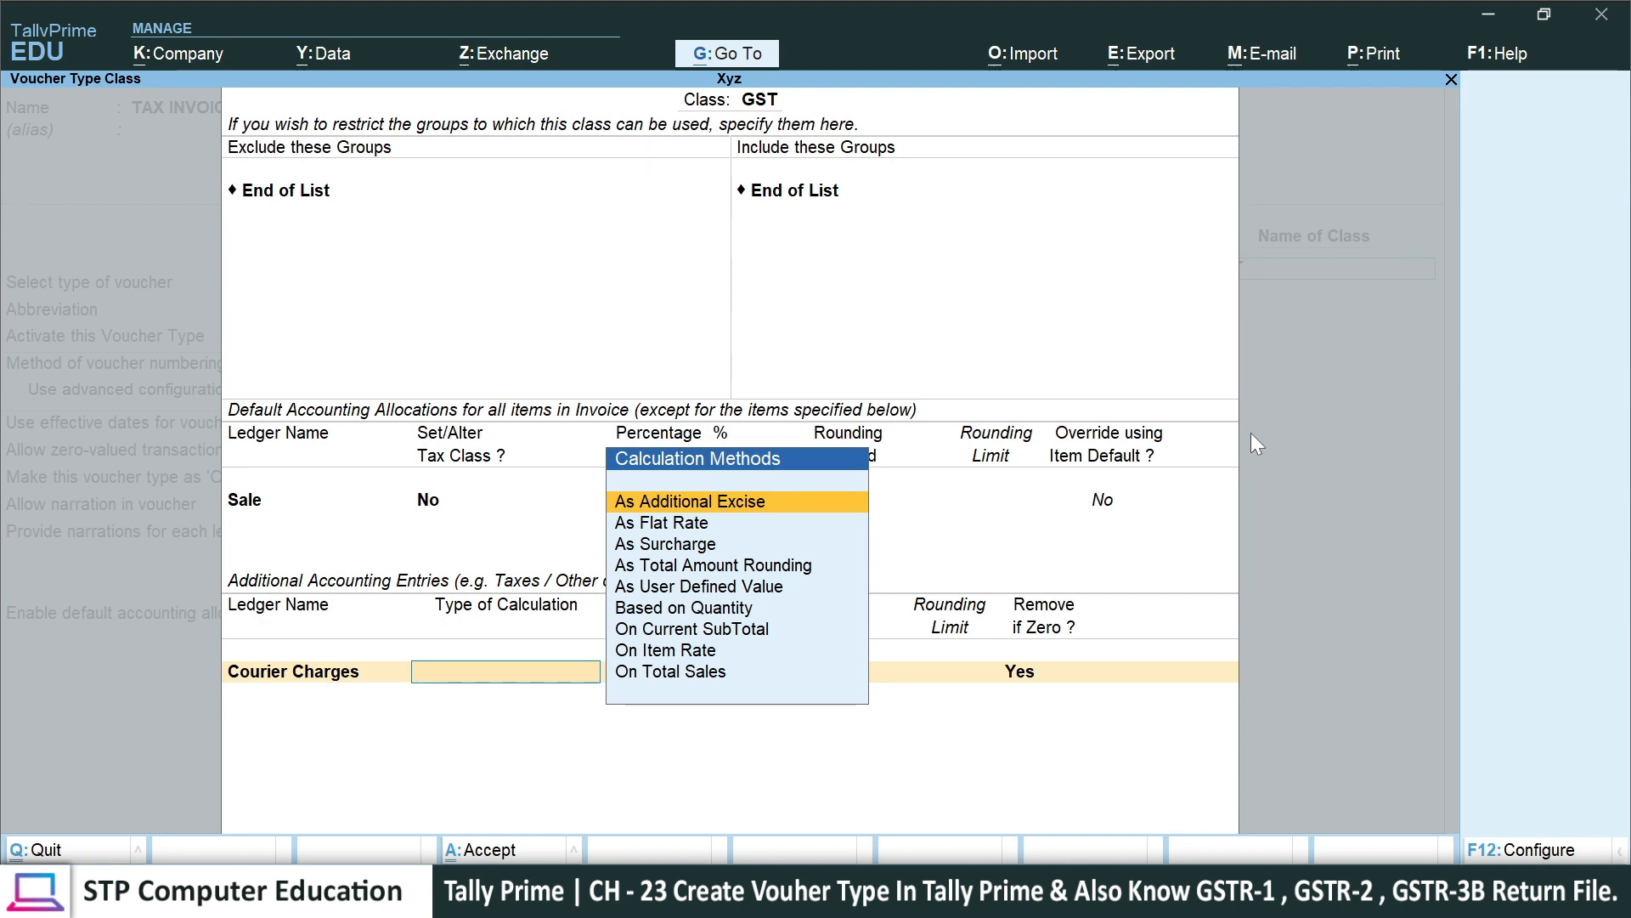
- Set the Courier Charges calculation type to As User Defined Value and keep Remove if Zero at Yes
{"action": "key", "text": "Down"}
{"action": "key", "text": "Down"}
{"action": "key", "text": "Down"}
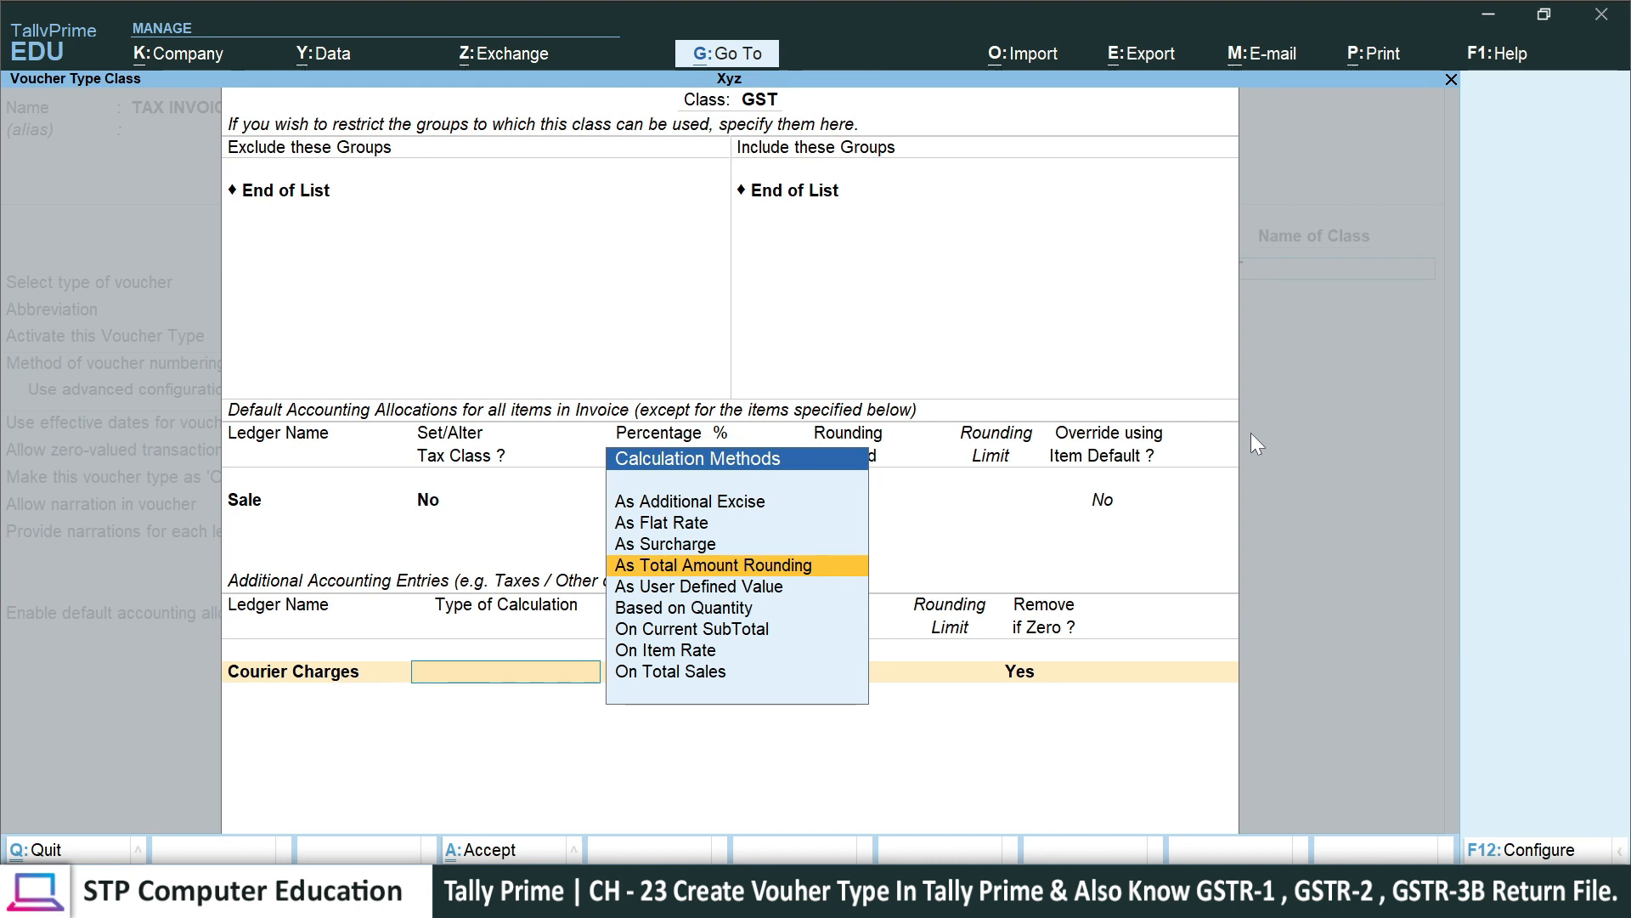
{"action": "key", "text": "Down"}
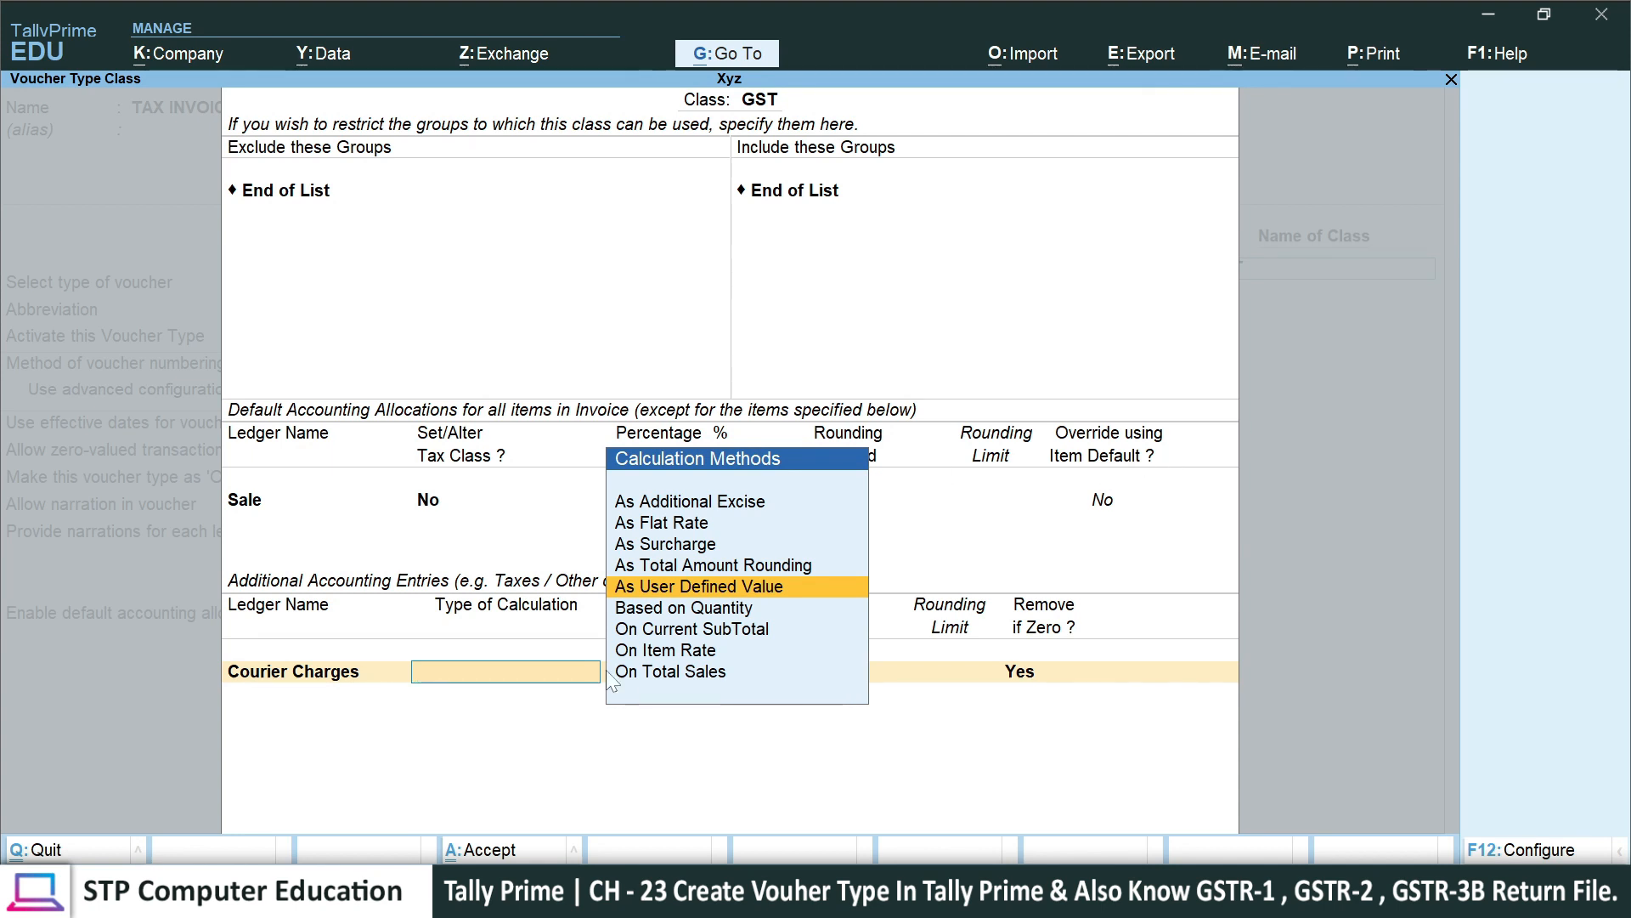
{"action": "left_click", "coordinate": [778, 593]}
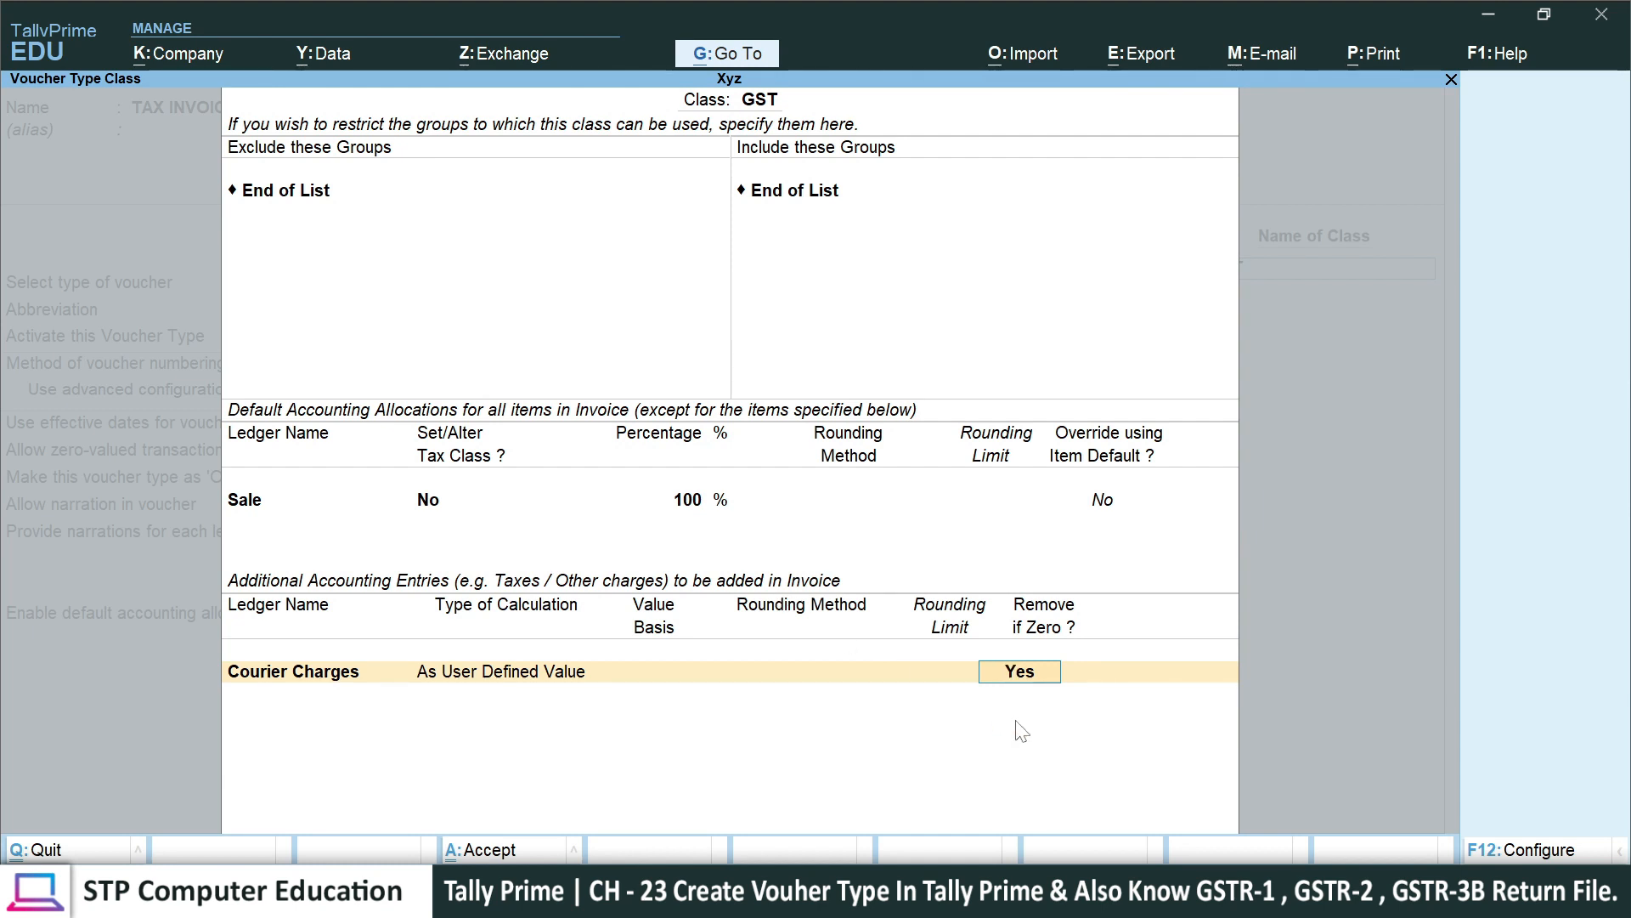
{"action": "key", "text": "Return"}
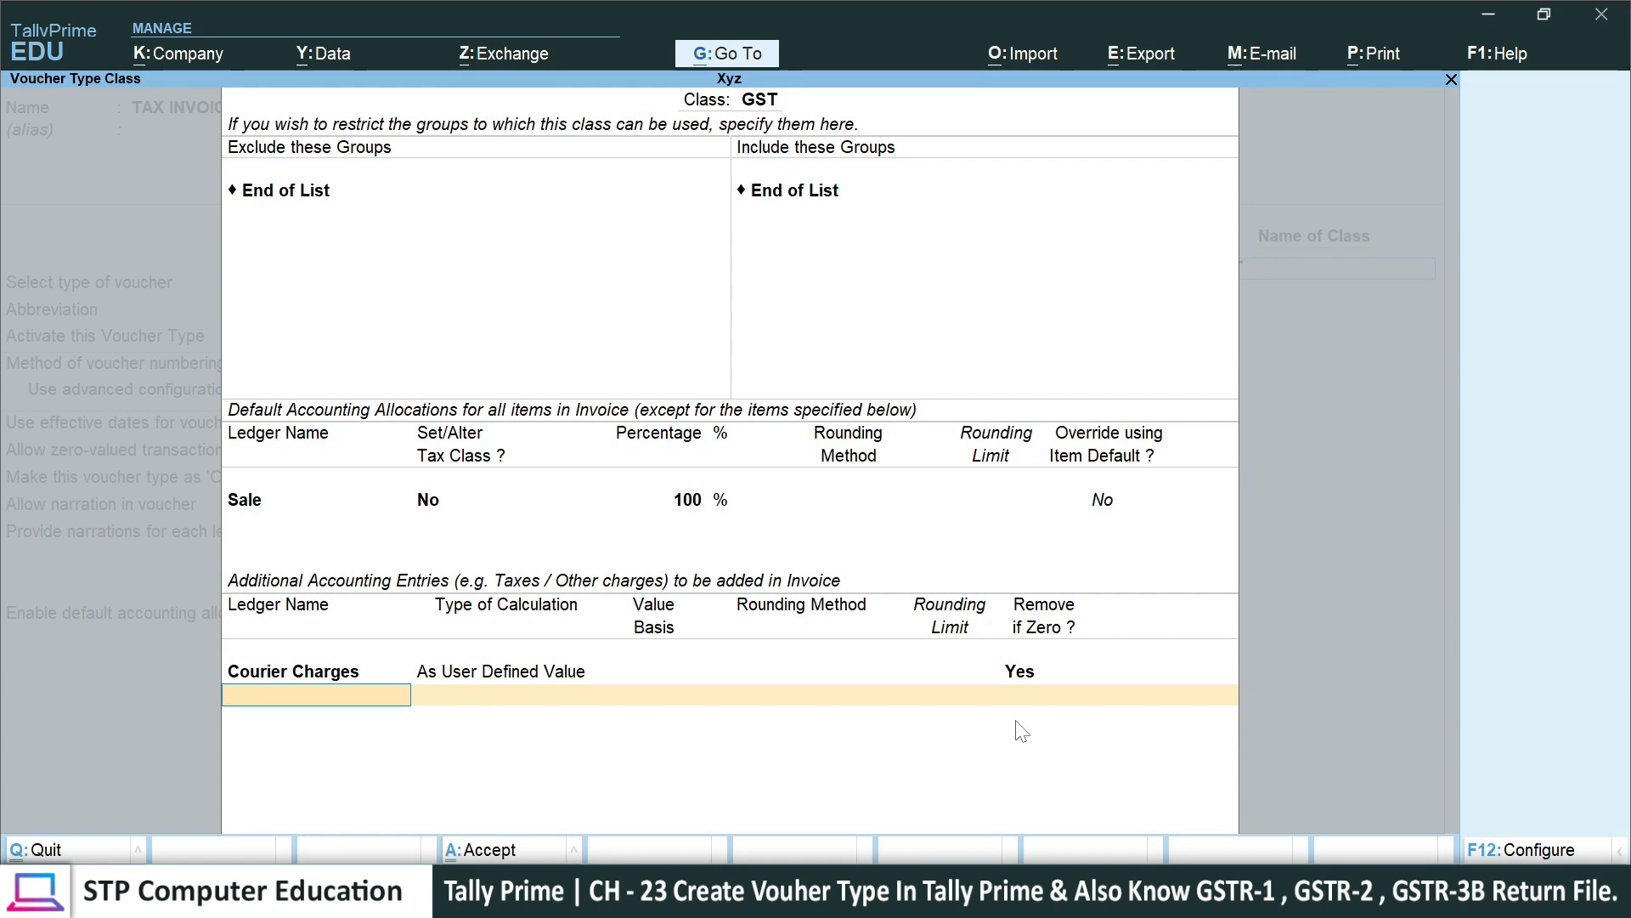
- Add Discount Allow as the second additional accounting entry of the GST class
{"action": "key", "text": "space"}
{"action": "key", "text": "Down"}
{"action": "key", "text": "Down"}
{"action": "key", "text": "Down"}
{"action": "key", "text": "Down"}
{"action": "key", "text": "Down"}
{"action": "key", "text": "Down"}
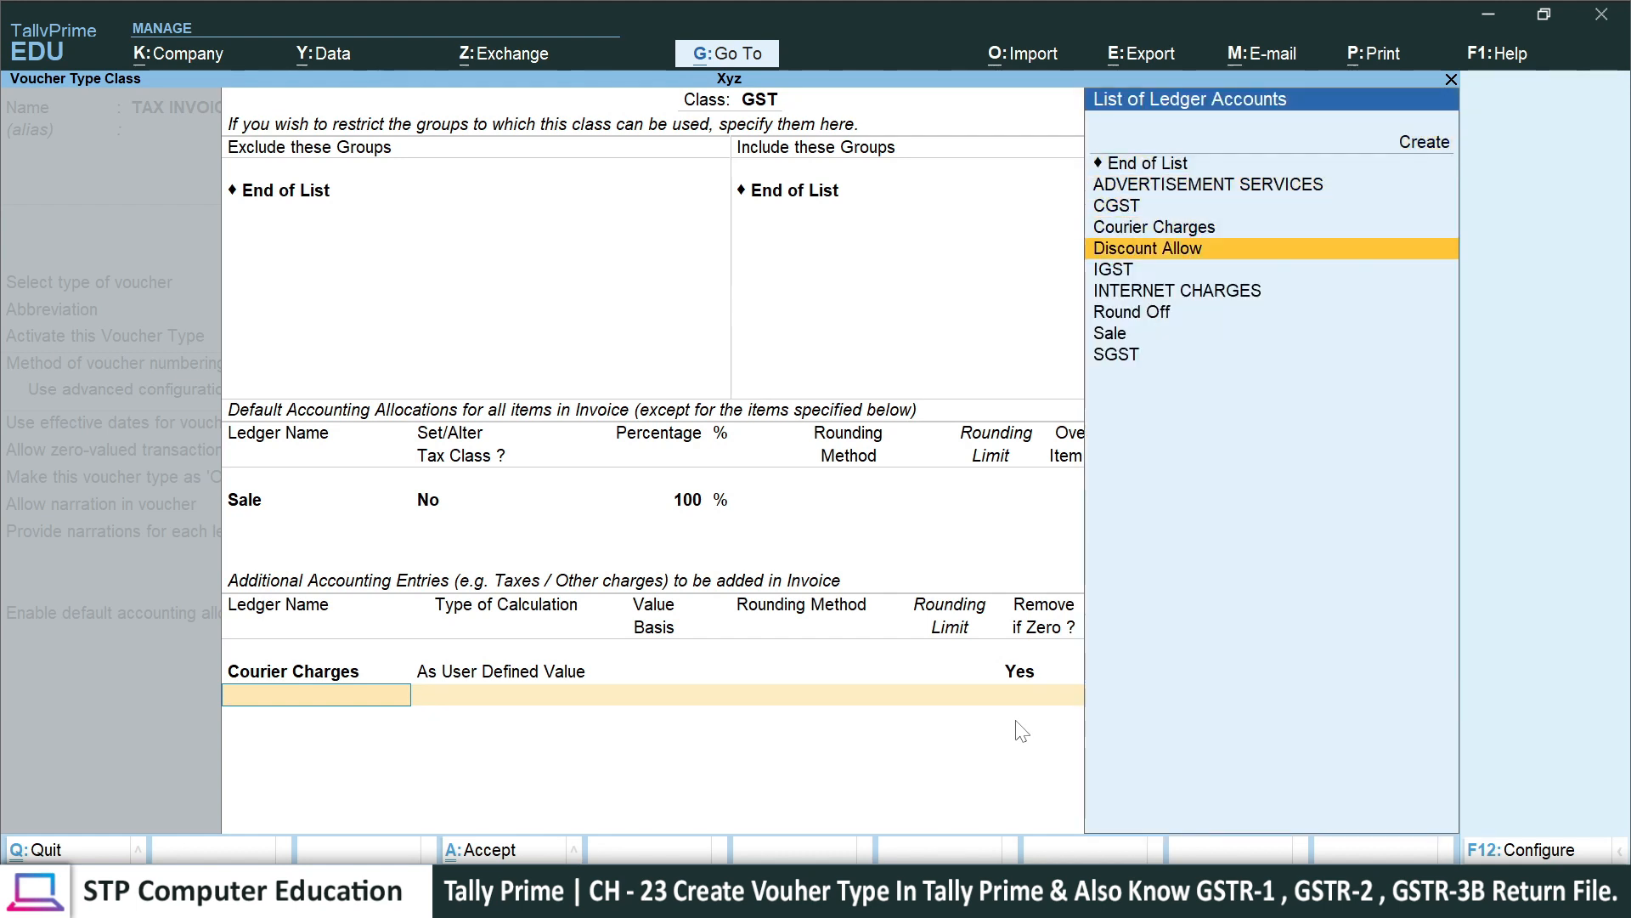
{"action": "key", "text": "Return"}
{"action": "key", "text": "BackSpace"}
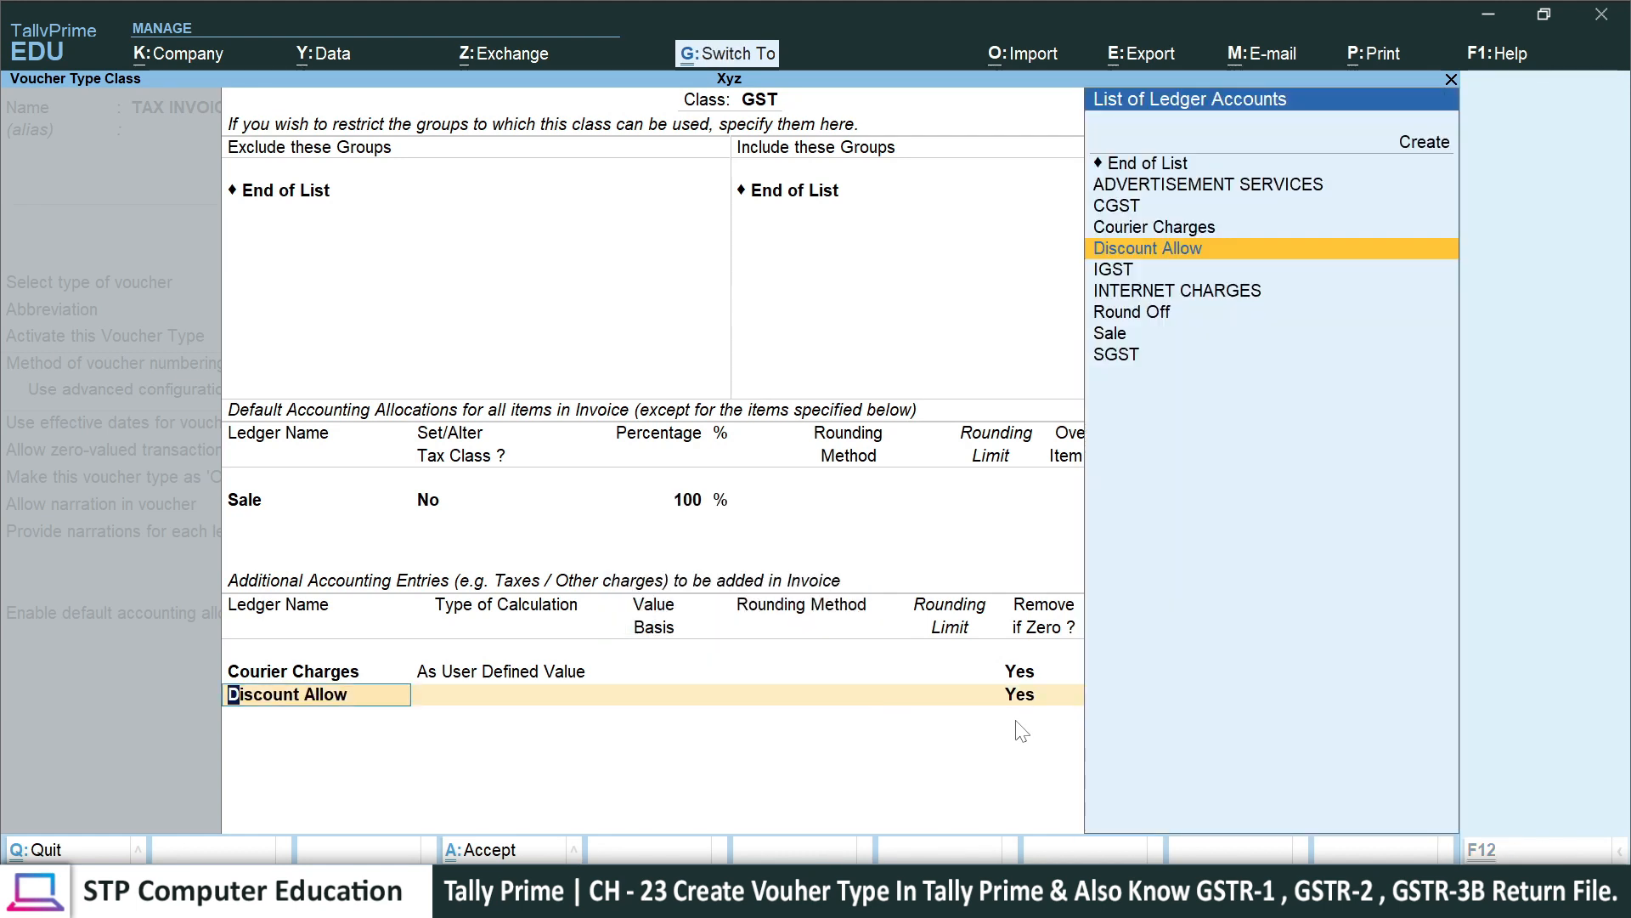
- Open the Discount Allow ledger for alteration, keep it under Indirect Expenses, and set ledger type and GST applicability to Not Applicable
{"action": "key", "text": "ctrl+Return"}
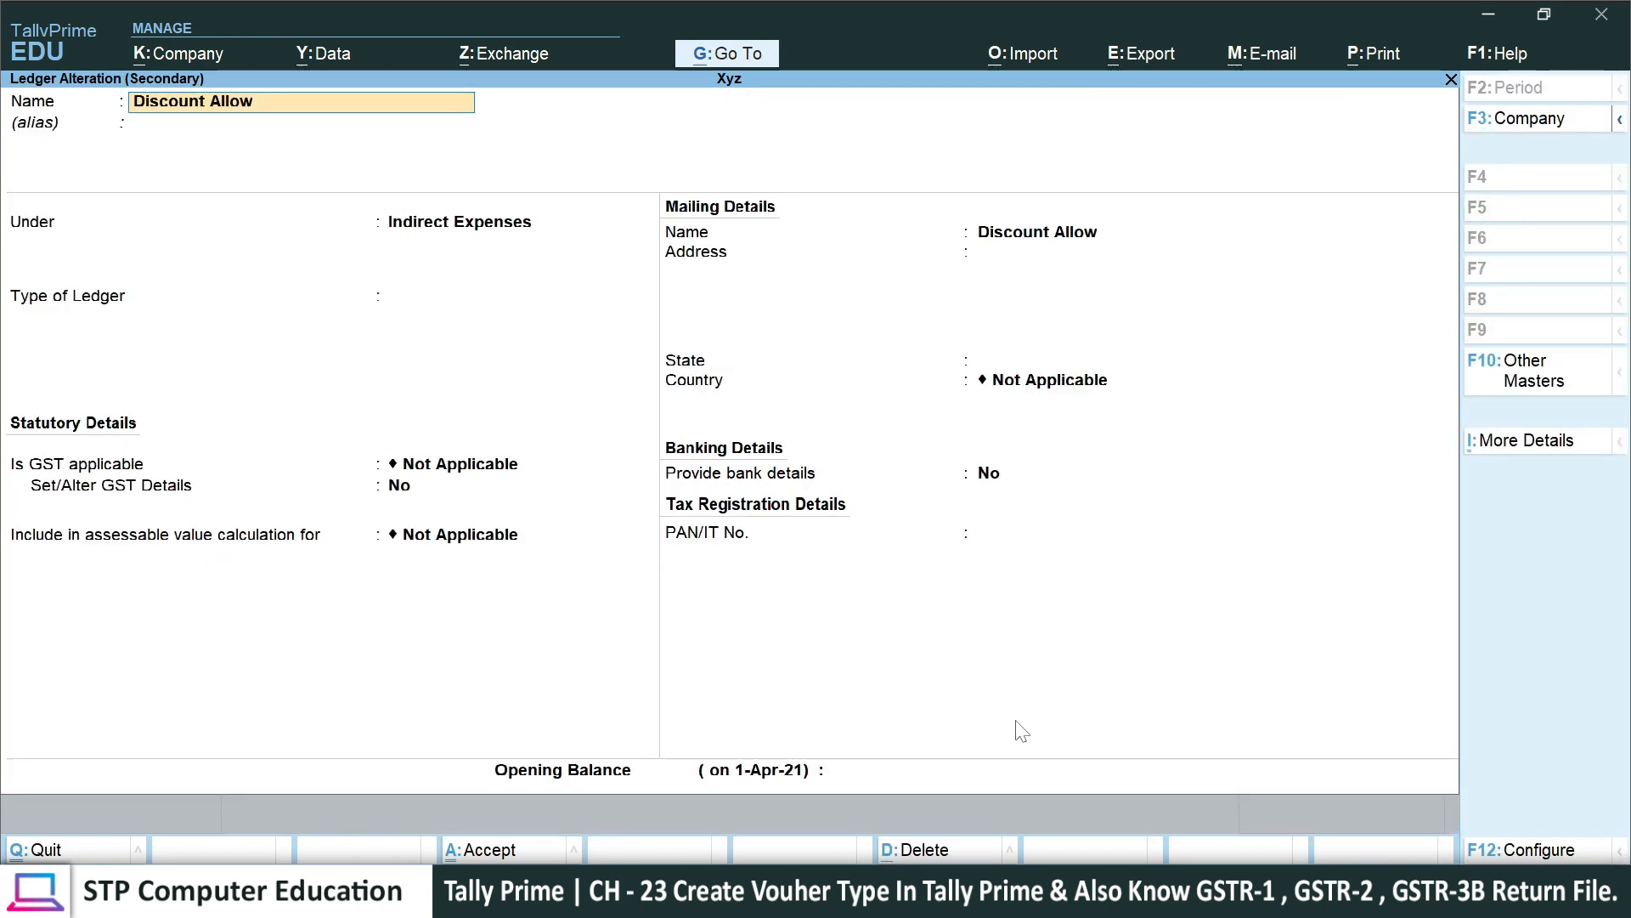
{"action": "key", "text": "Return"}
{"action": "key", "text": "Return"}
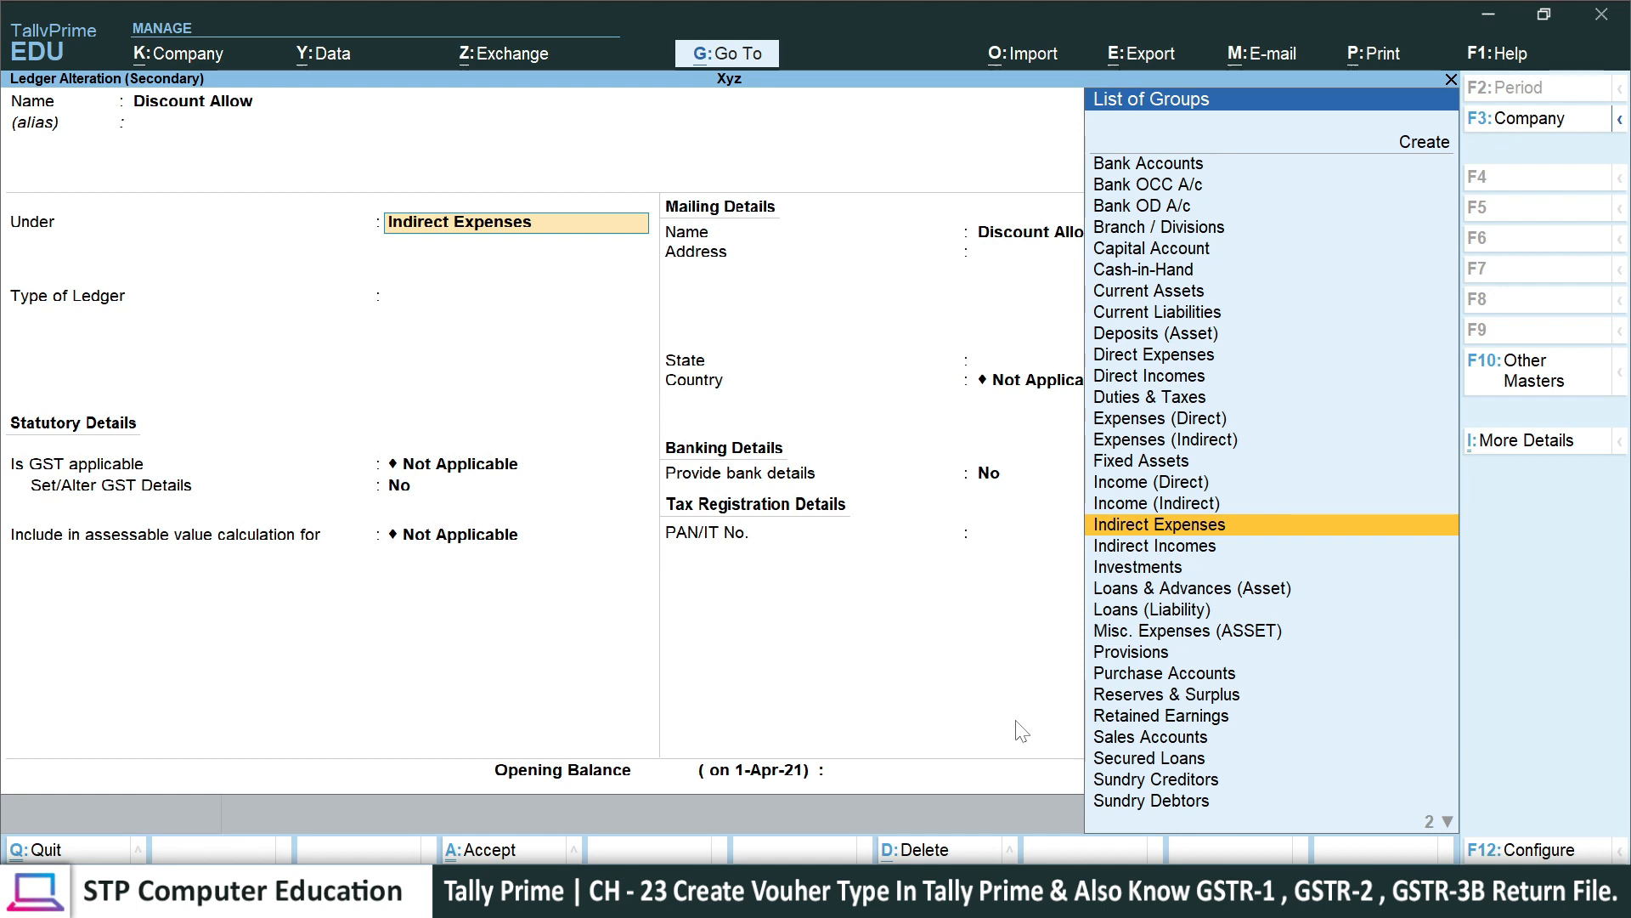
{"action": "key", "text": "Return"}
{"action": "key", "text": "Return"}
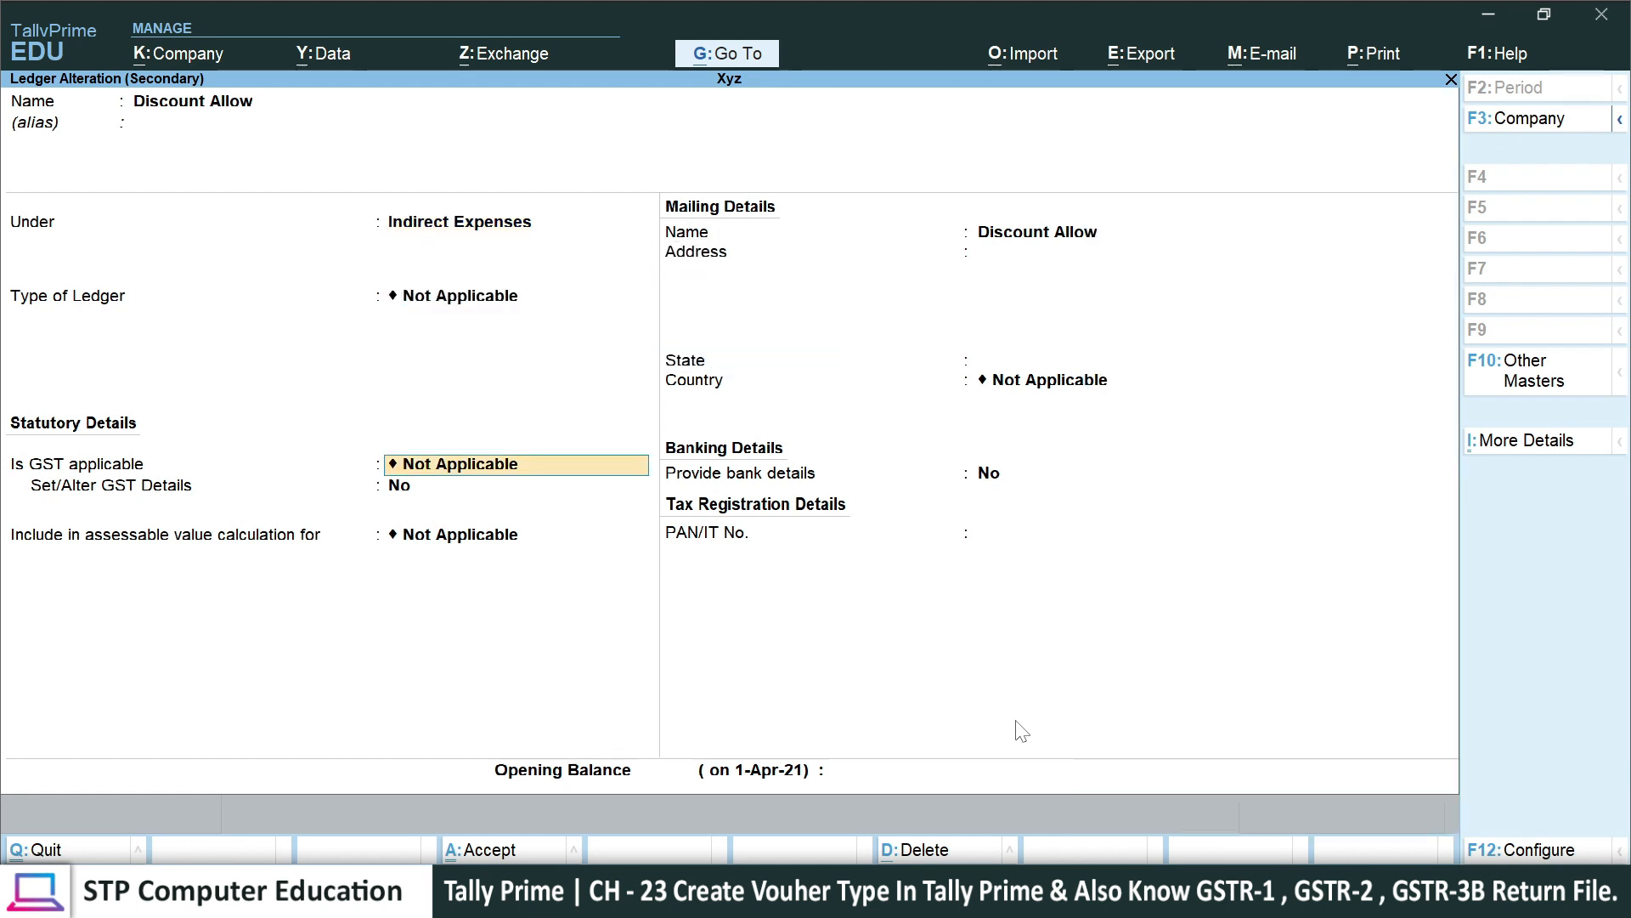
{"action": "key", "text": "BackSpace"}
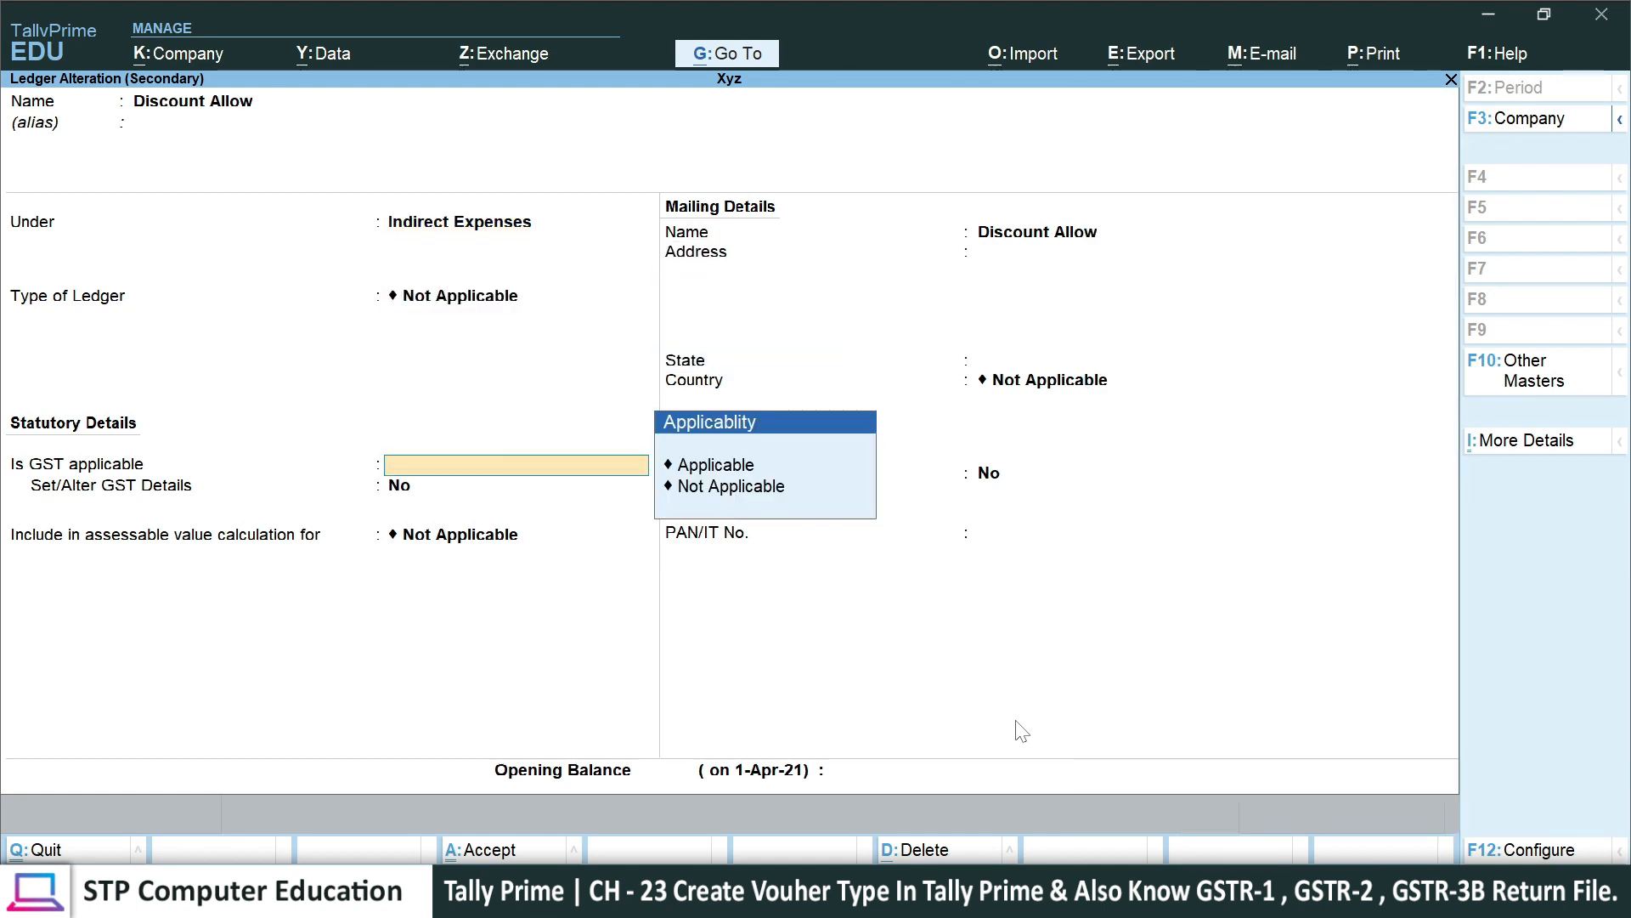
{"action": "key", "text": "Down"}
{"action": "key", "text": "Return"}
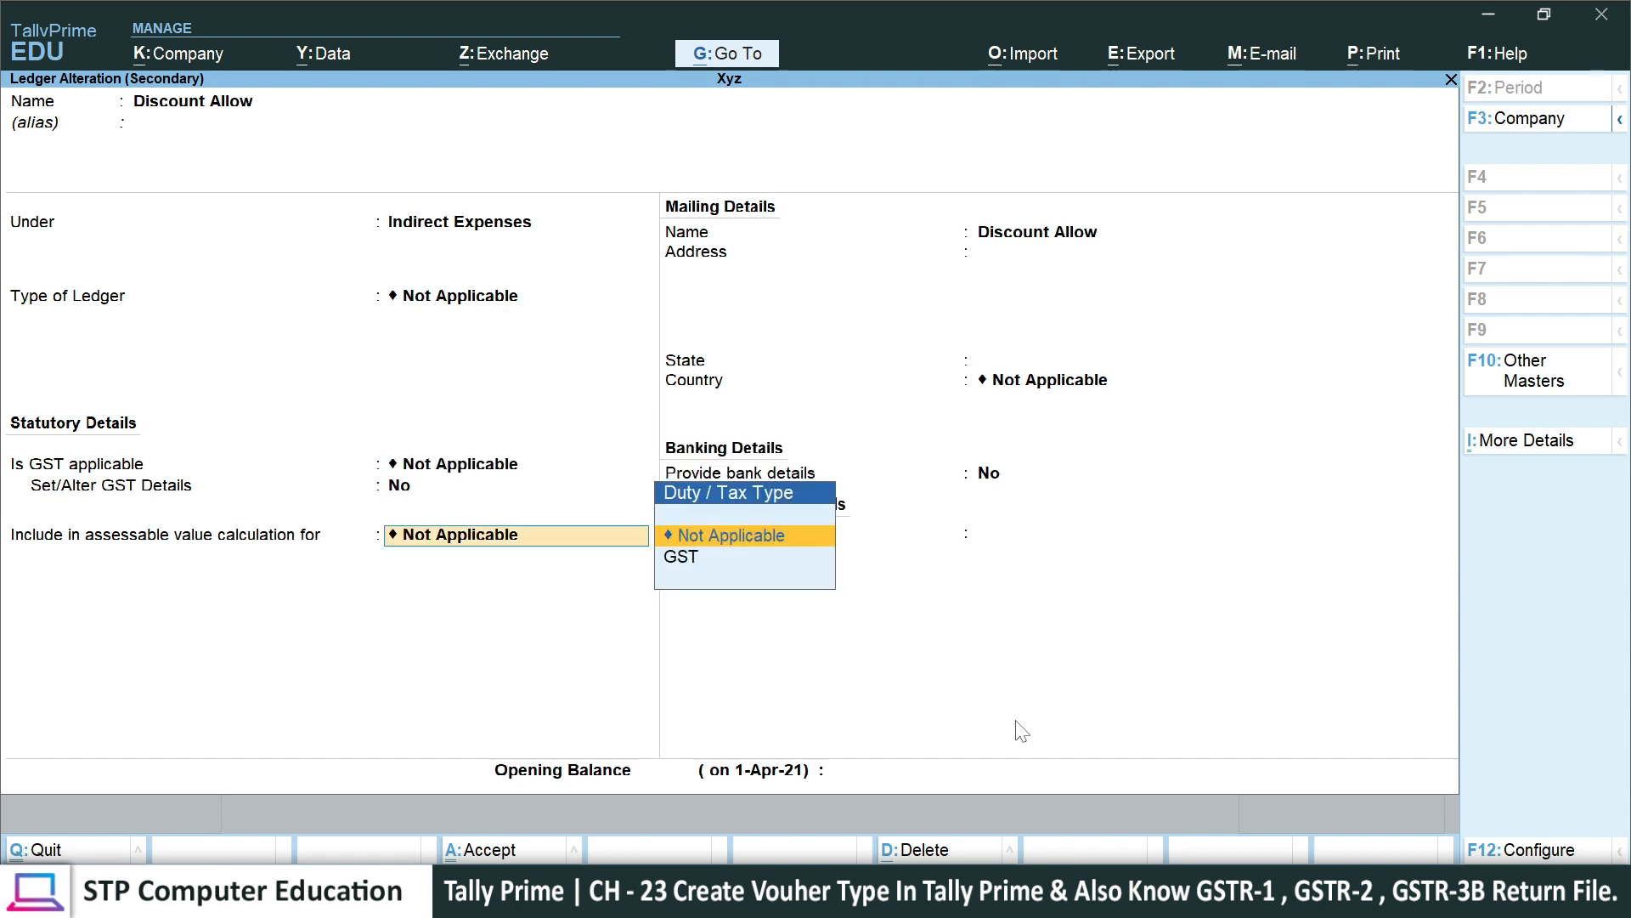
- Keep Discount Allow's assessable value inclusion at Not Applicable, leave bank details off, and save the ledger
{"action": "key", "text": "Down"}
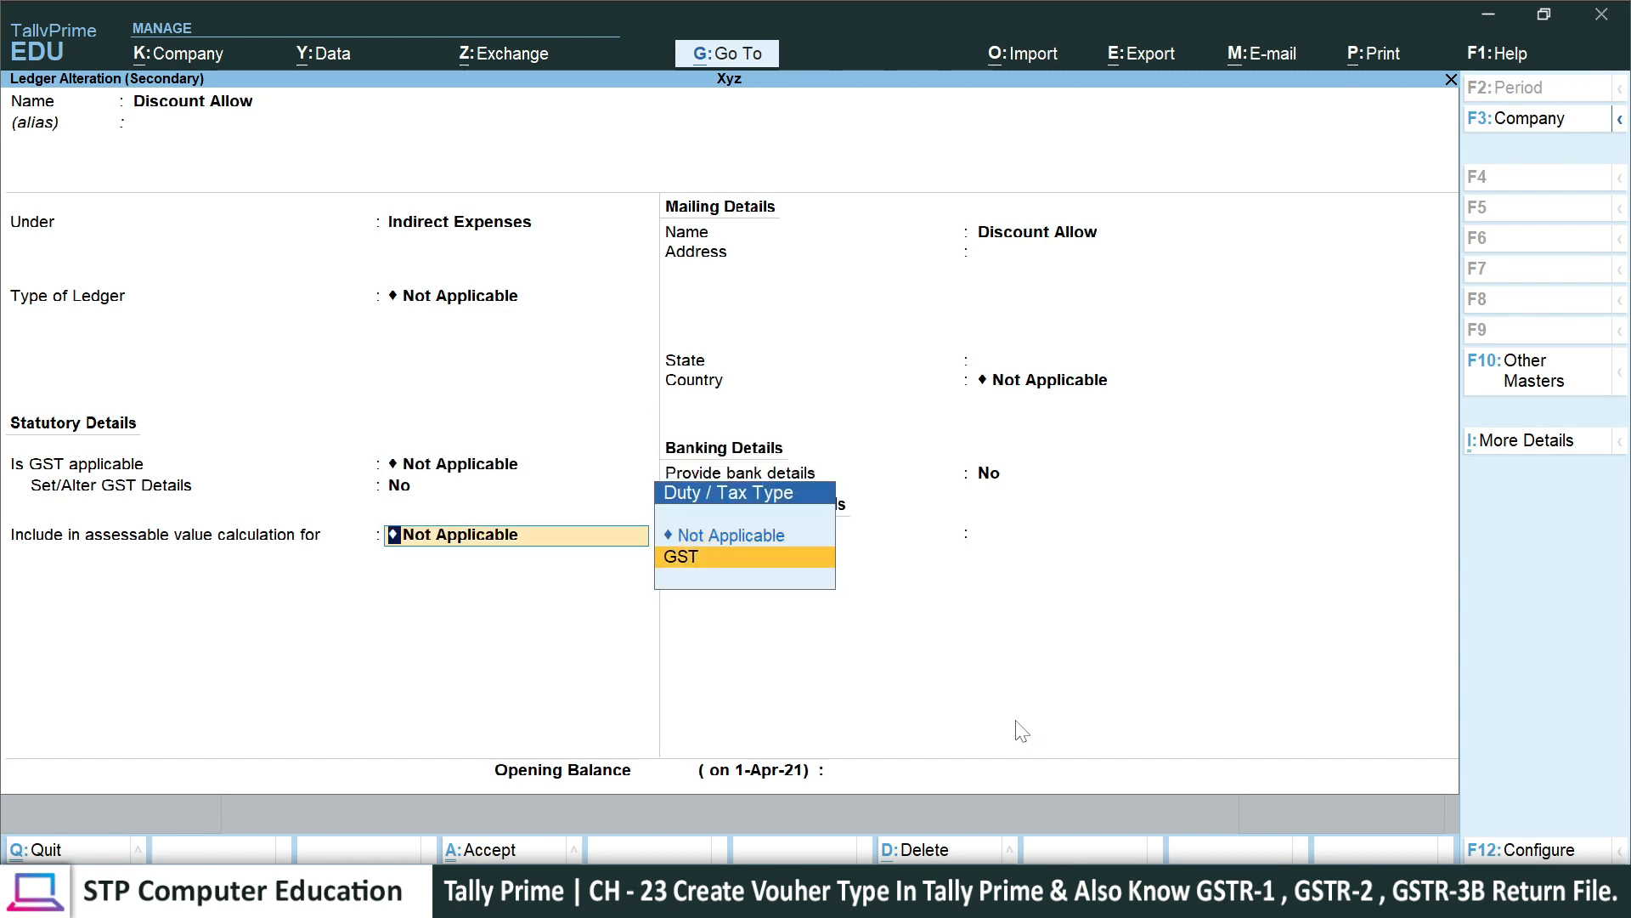
{"action": "key", "text": "Up"}
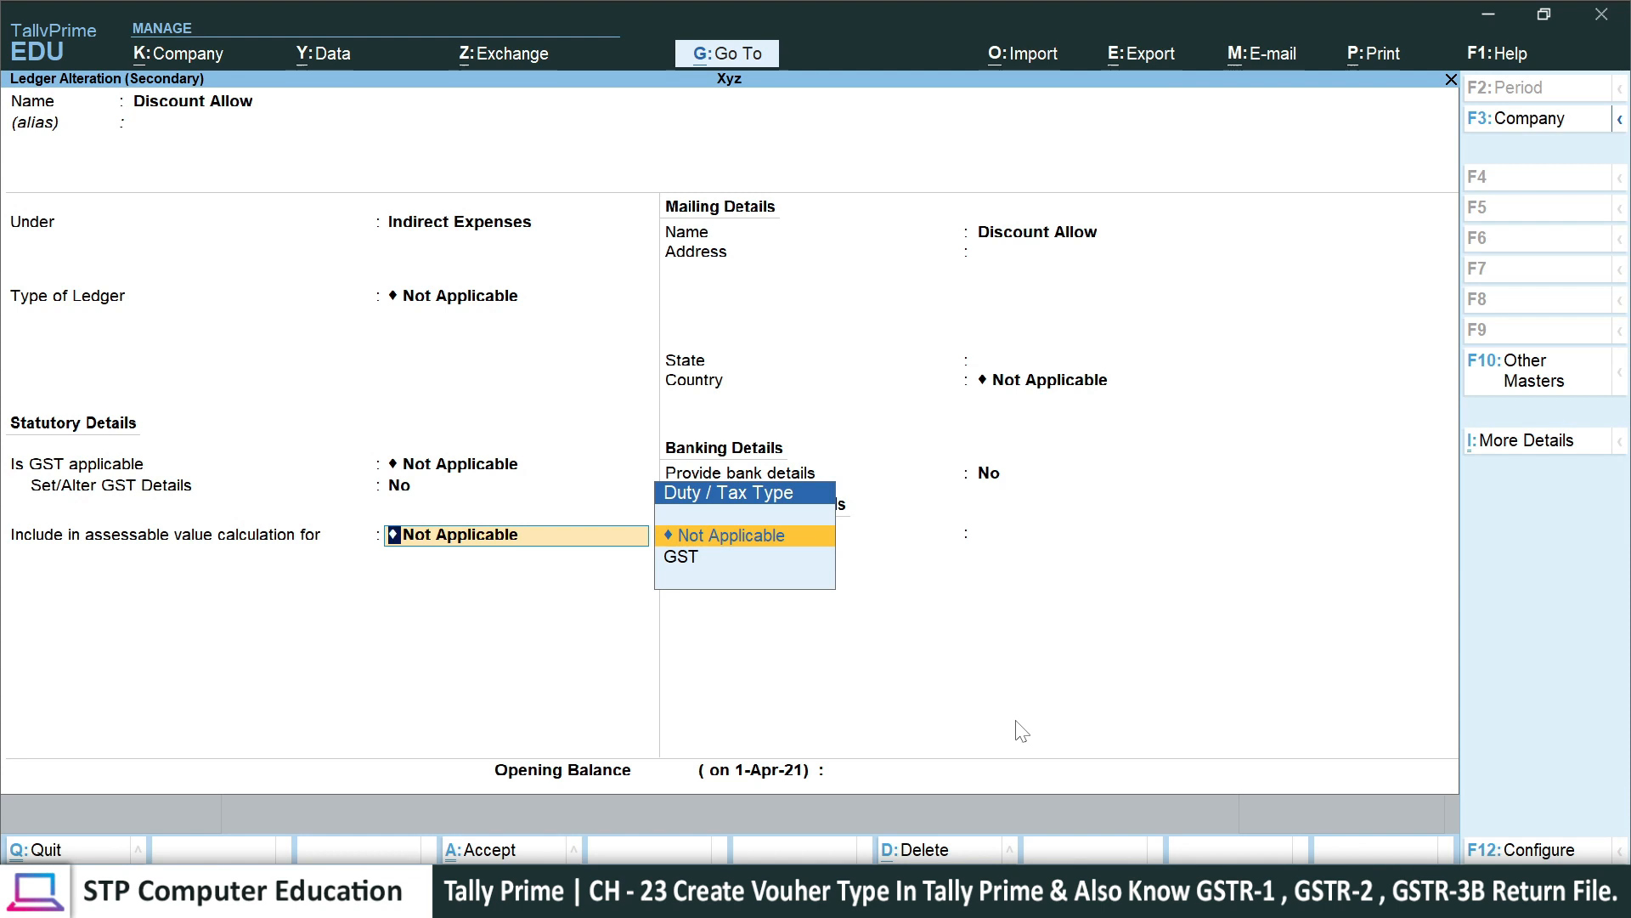
{"action": "key", "text": "Return"}
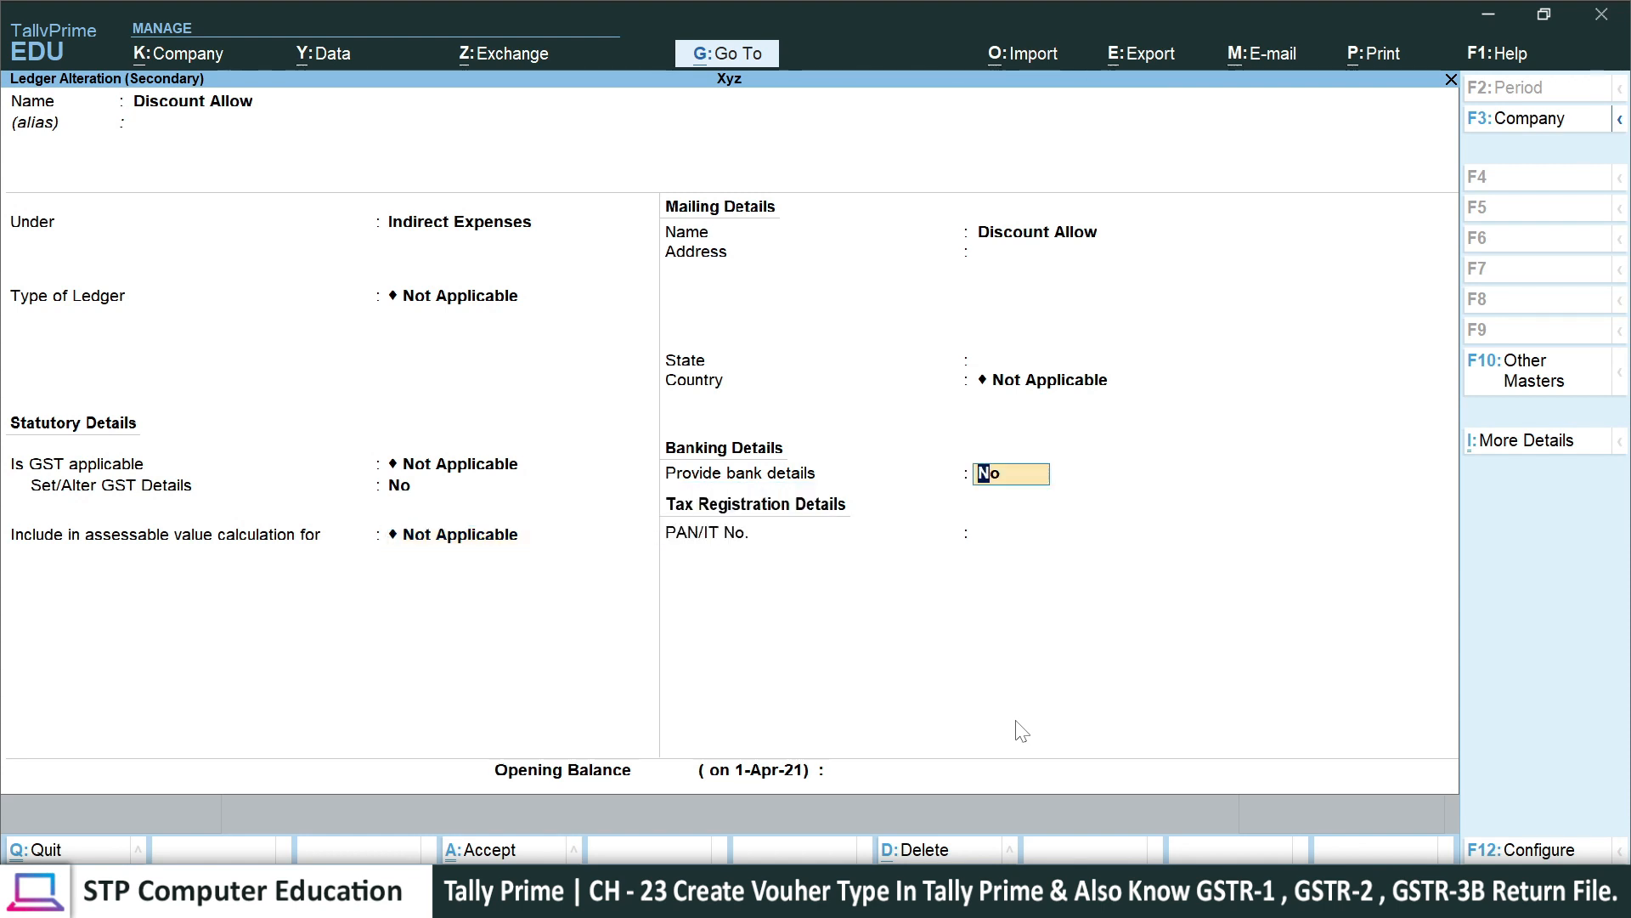
{"action": "key", "text": "Return"}
{"action": "key", "text": "Return"}
{"action": "key", "text": "Return"}
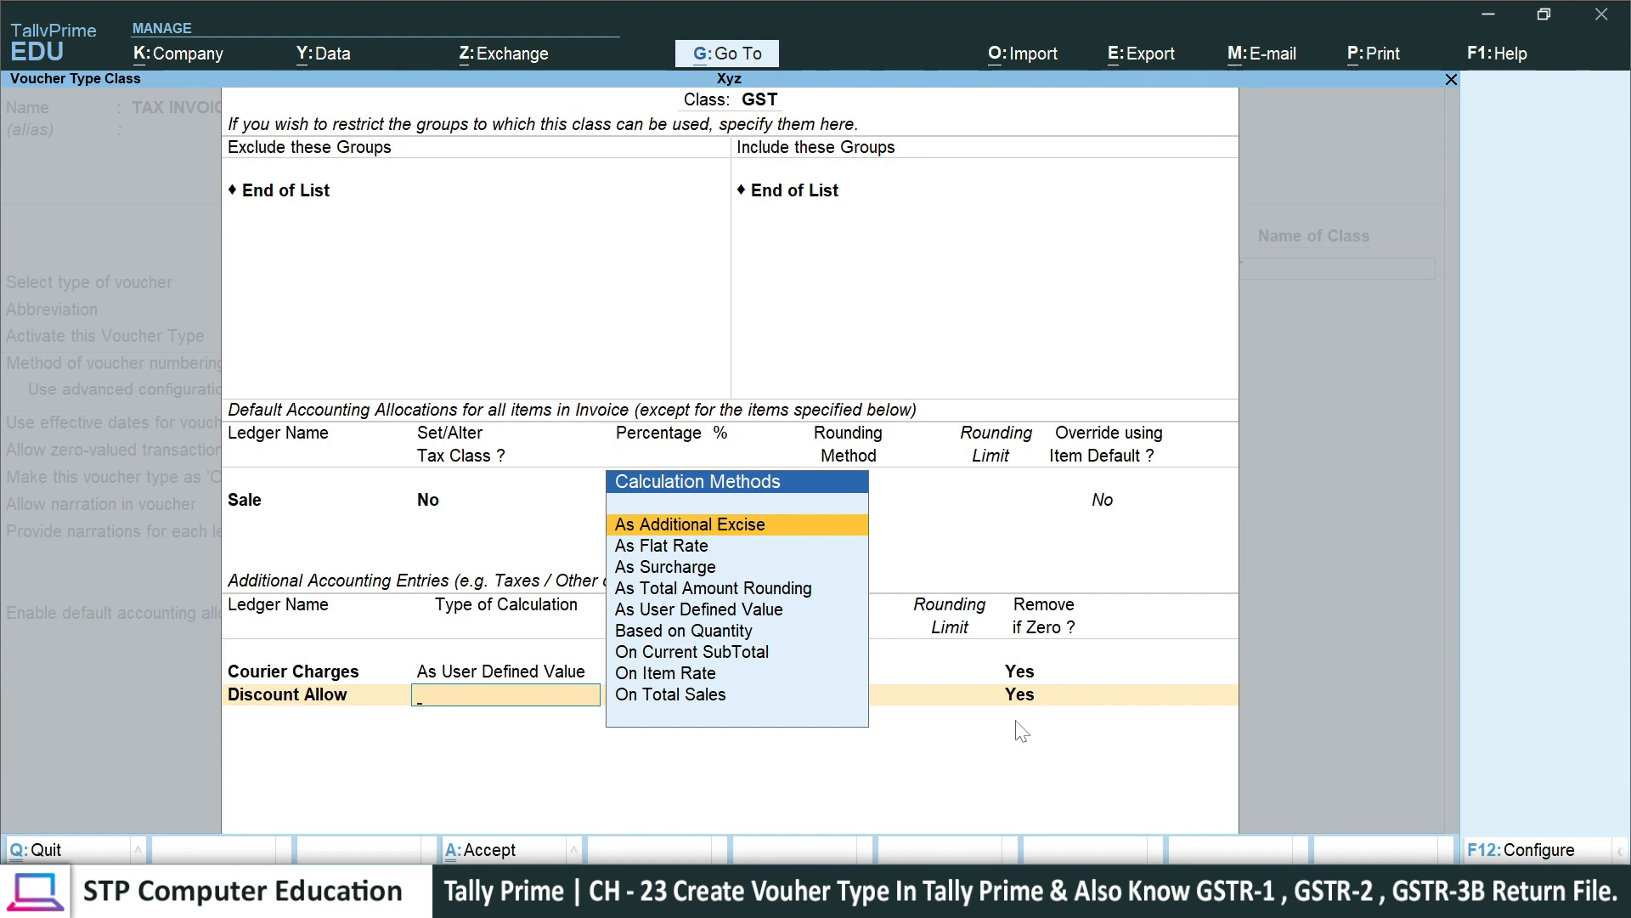
- Set the Discount Allow calculation type to As User Defined Value and keep Remove if Zero at Yes
{"action": "key", "text": "Down"}
{"action": "key", "text": "Down"}
{"action": "key", "text": "Down"}
{"action": "key", "text": "Down"}
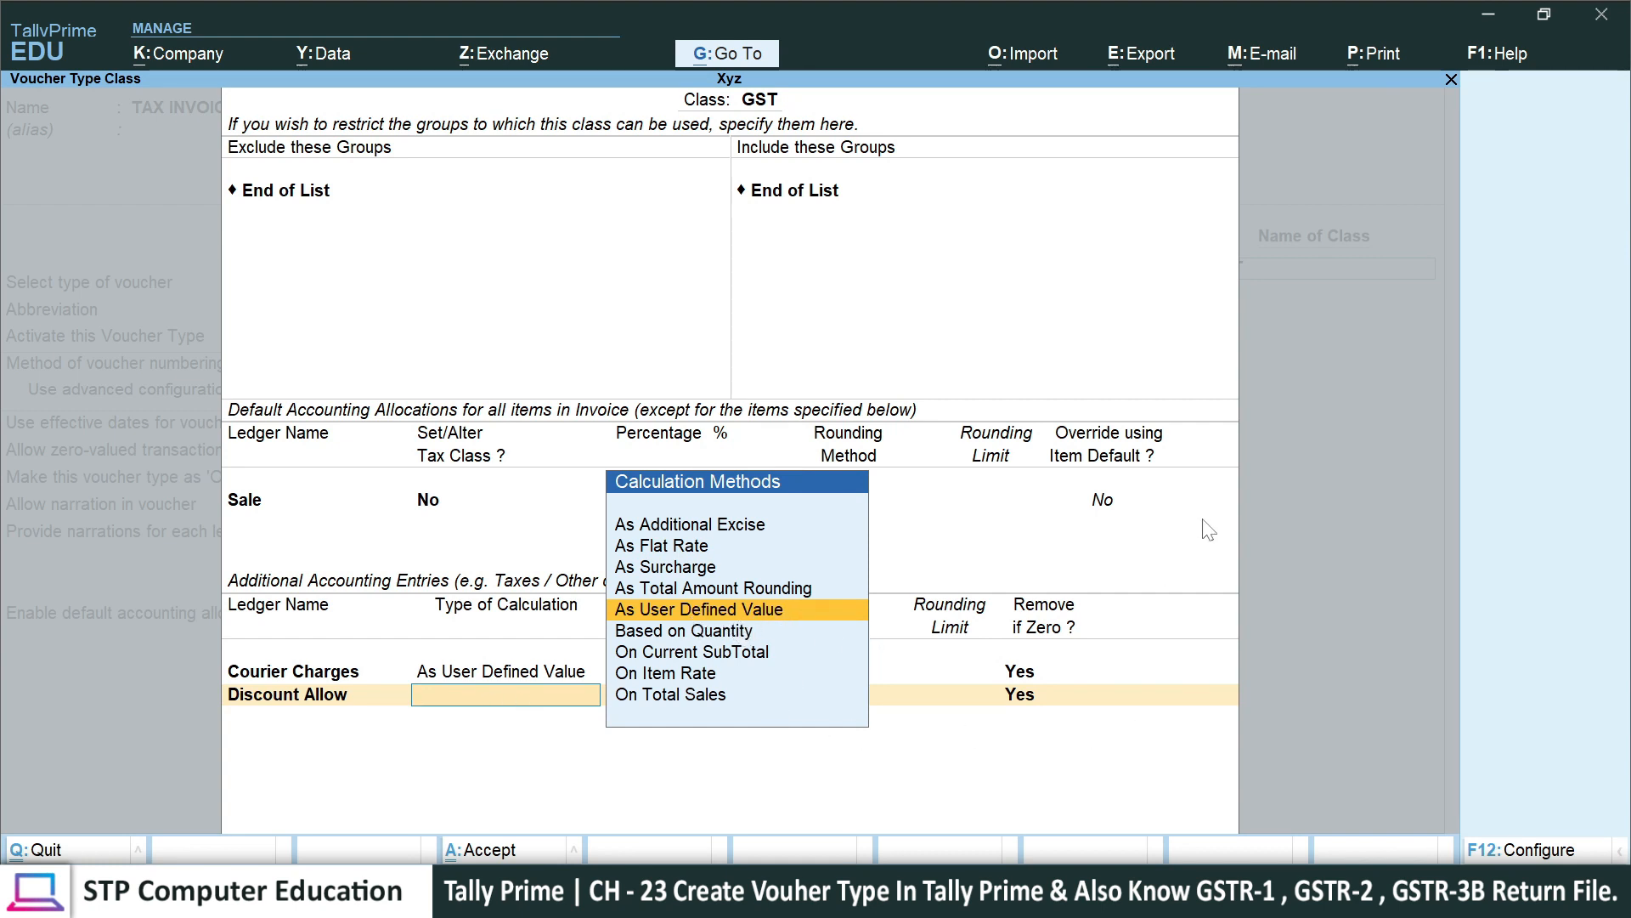
{"action": "key", "text": "Return"}
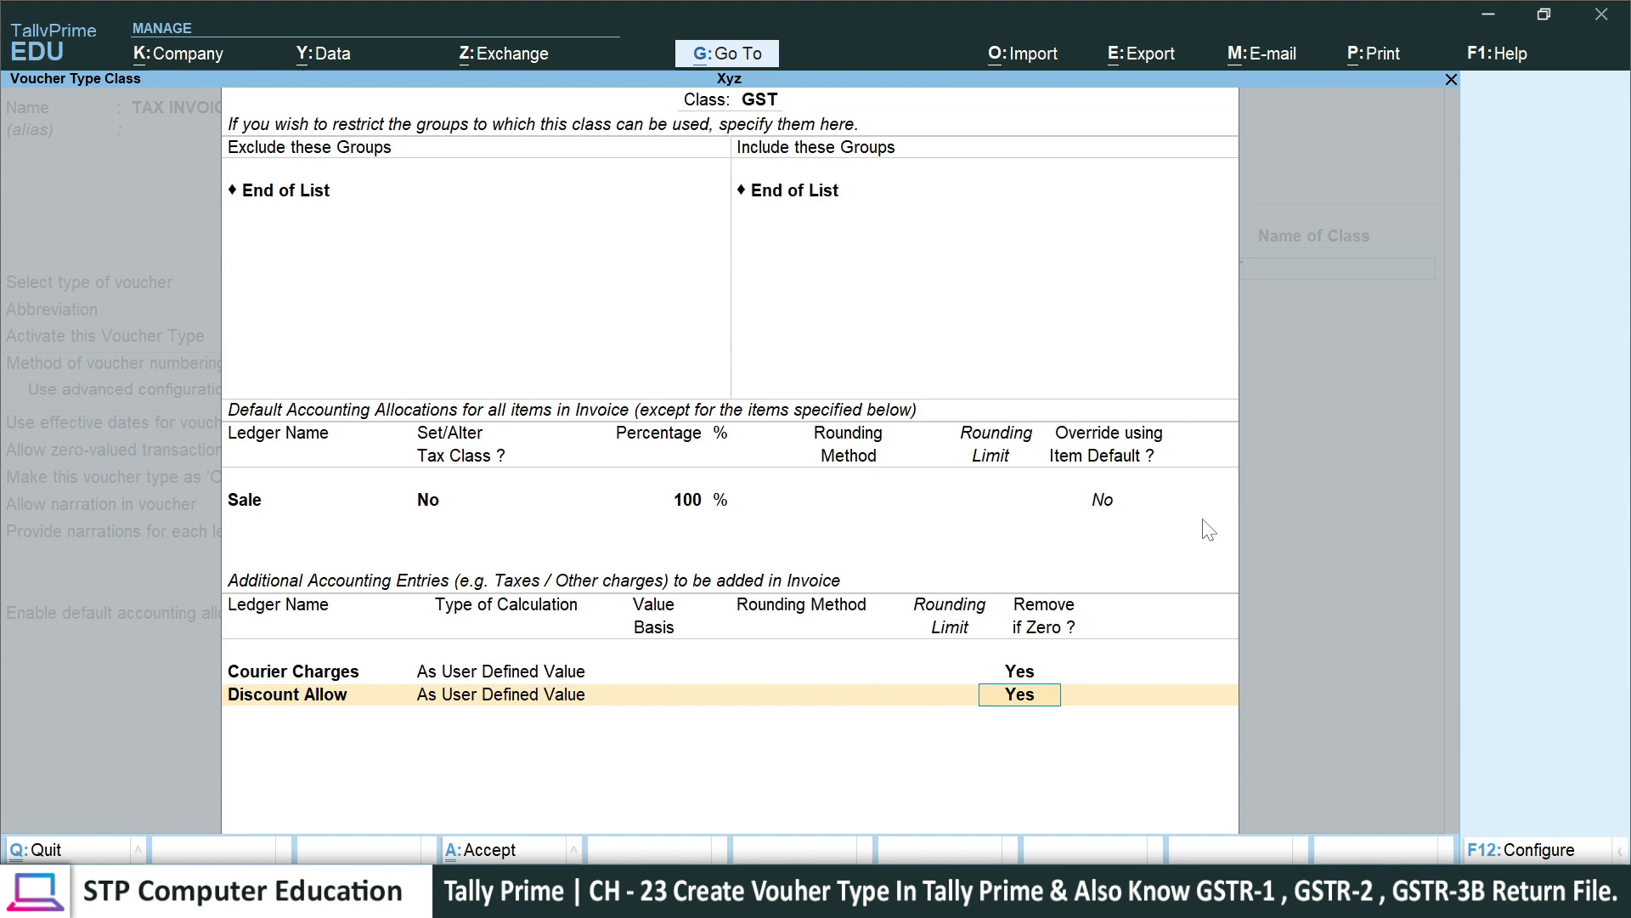
{"action": "key", "text": "Return"}
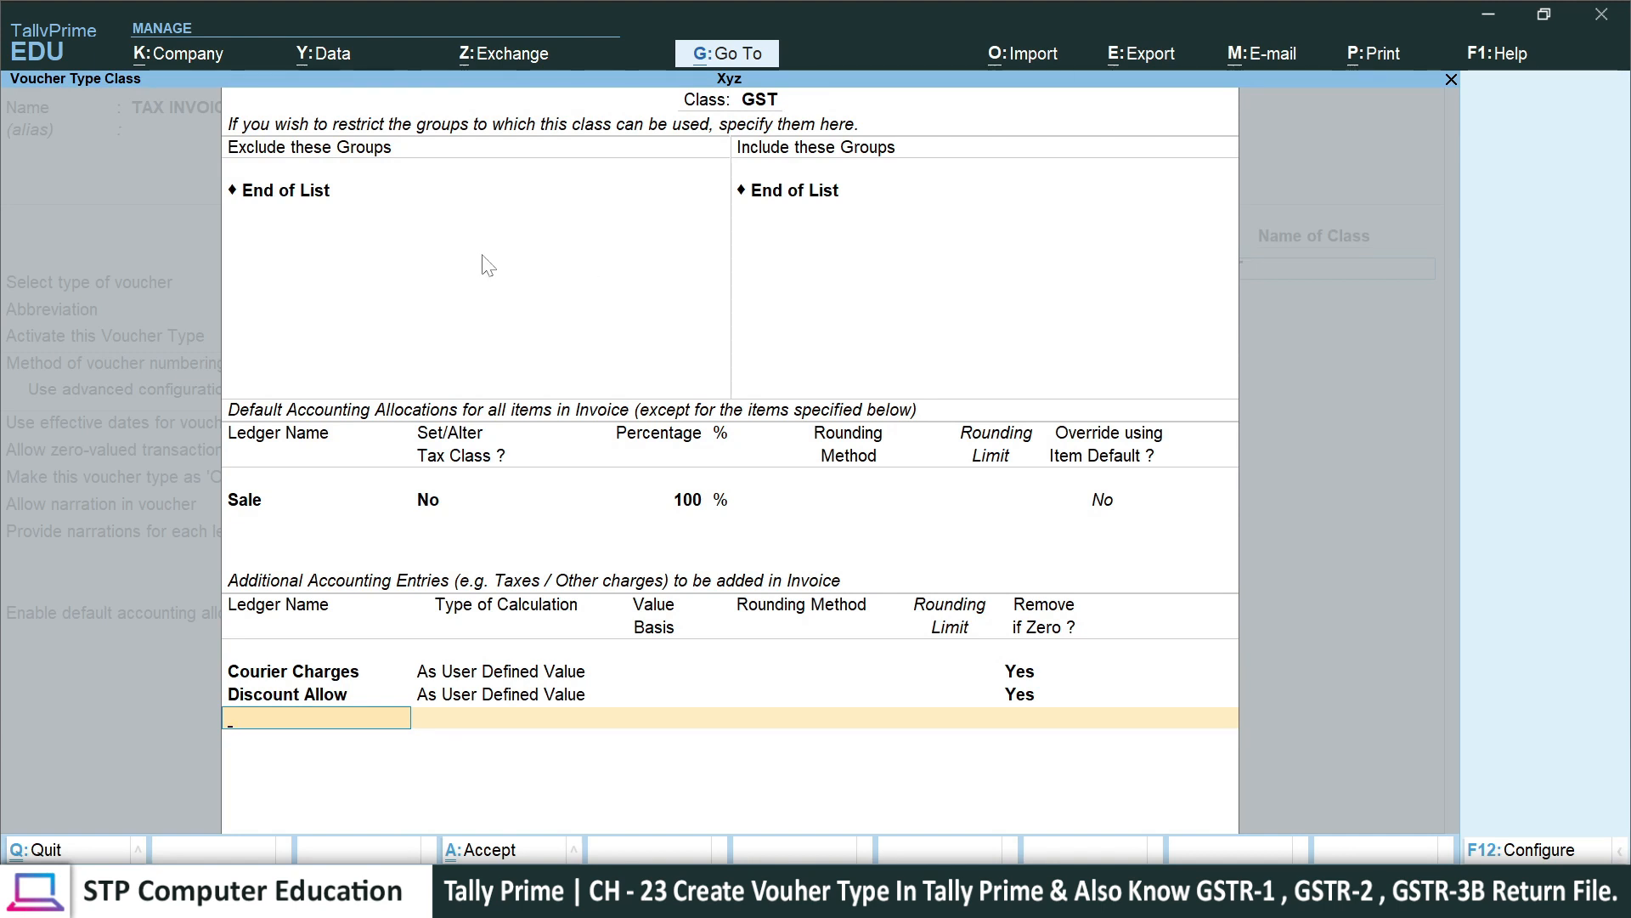
- Pick Round Off as the third additional accounting entry of the GST class and open its ledger for alteration
{"action": "key", "text": "space"}
{"action": "key", "text": "Down"}
{"action": "key", "text": "Down"}
{"action": "key", "text": "Down"}
{"action": "key", "text": "Down"}
{"action": "key", "text": "Down"}
{"action": "key", "text": "Down"}
{"action": "key", "text": "Down"}
{"action": "key", "text": "Down"}
{"action": "key", "text": "Down"}
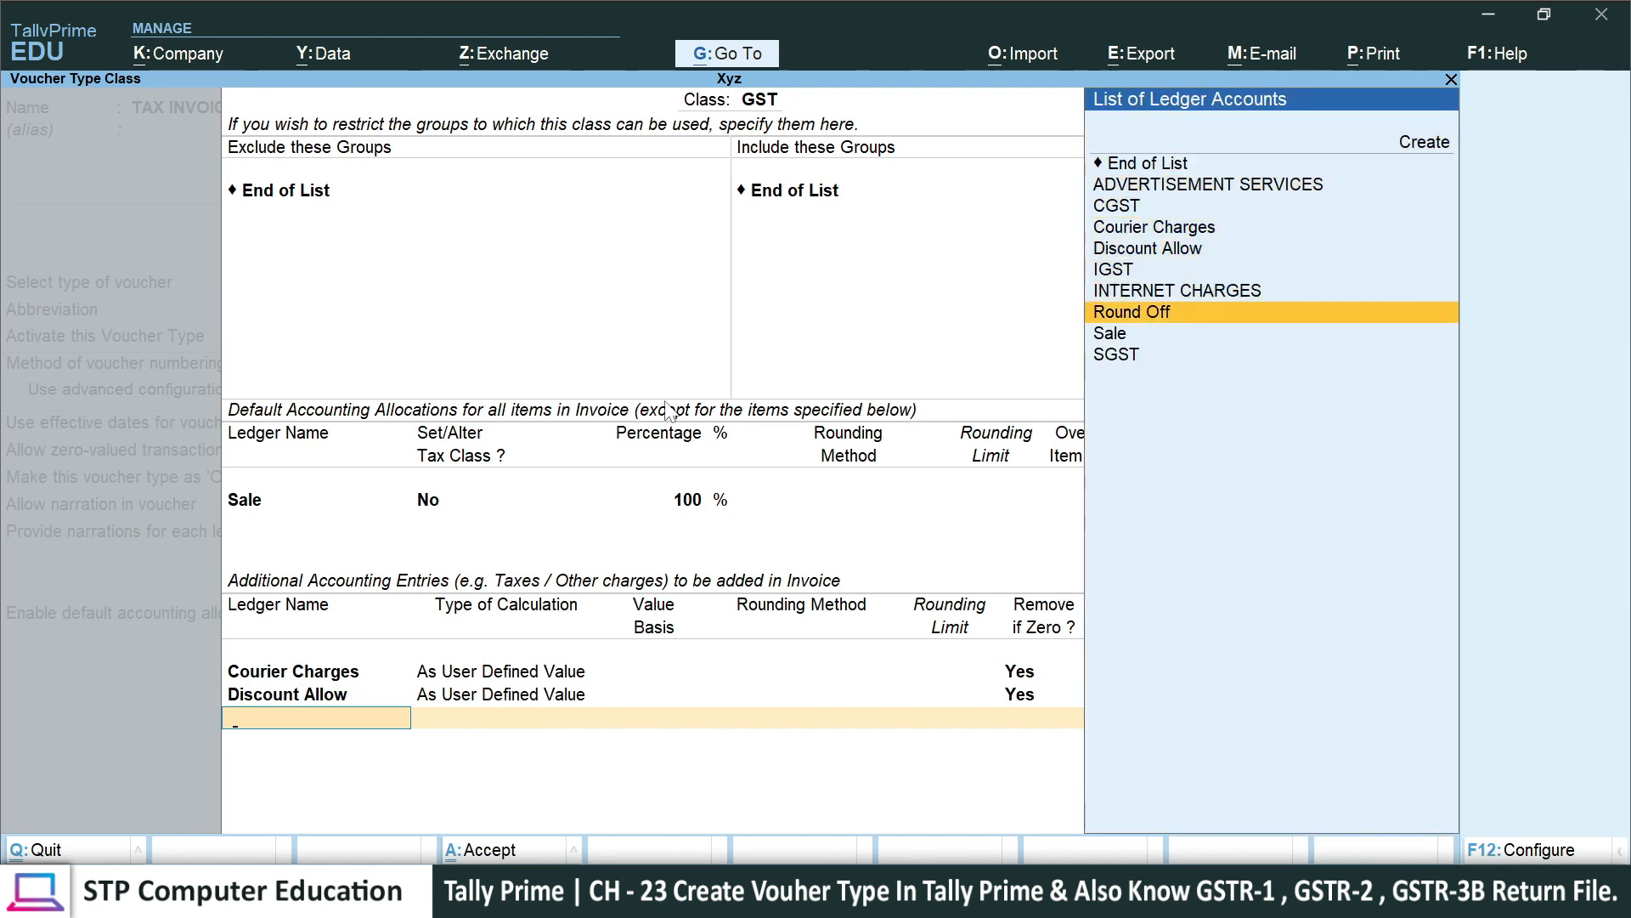
{"action": "key", "text": "Return"}
{"action": "key", "text": "Escape"}
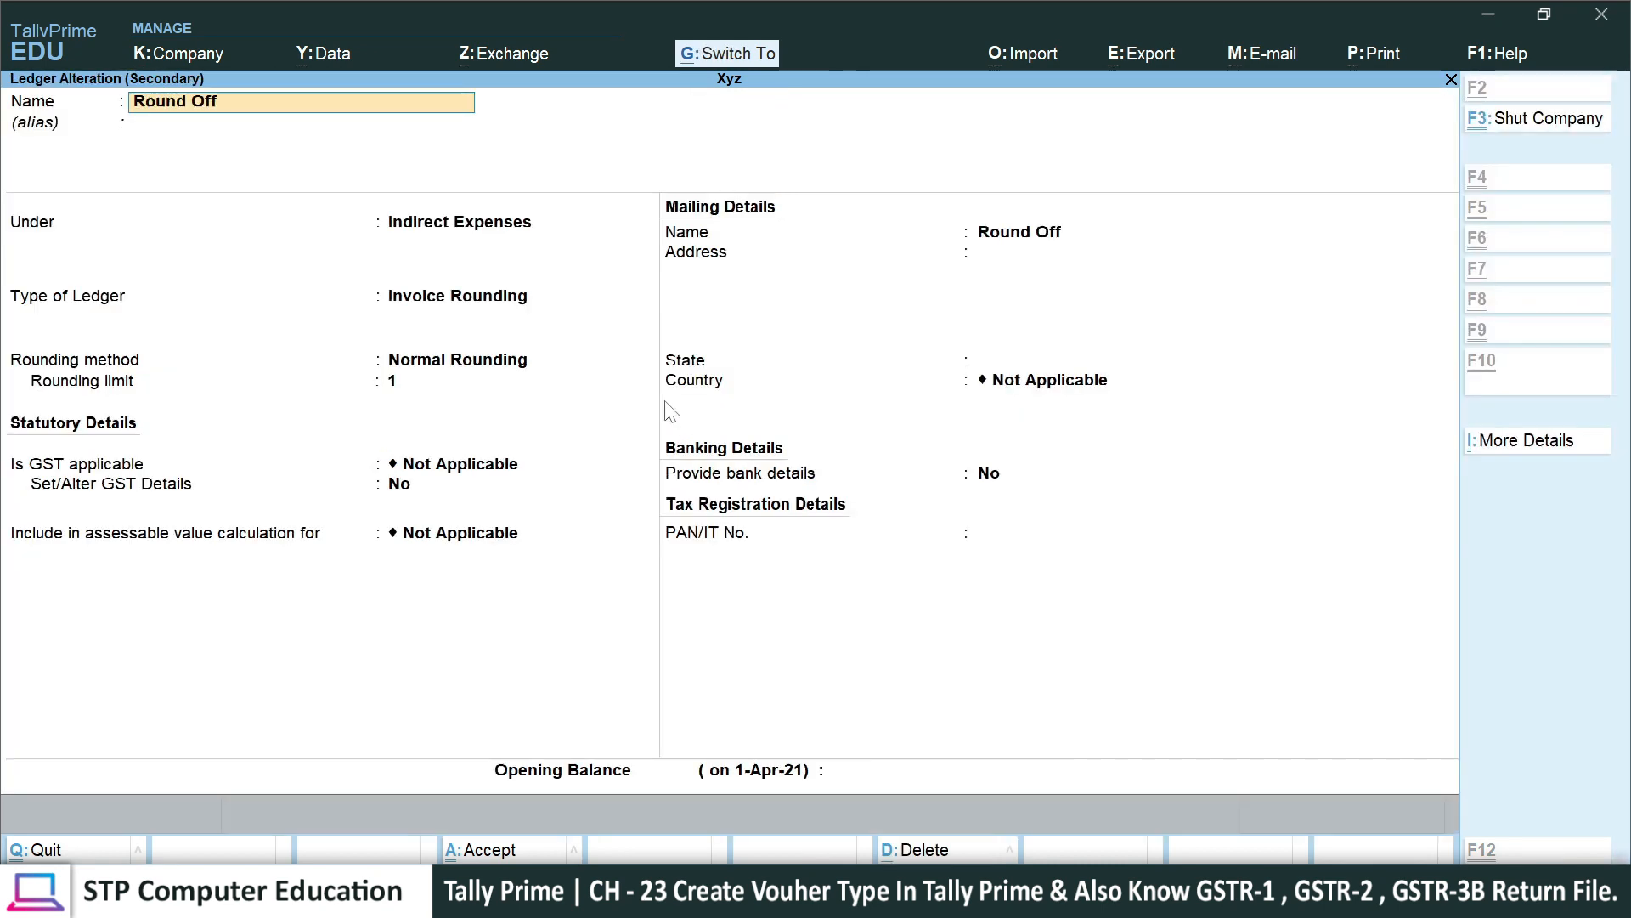
{"action": "key", "text": "ctrl+Return"}
- Keep the Round Off ledger under Indirect Expenses with Invoice Rounding as its type of ledger
{"action": "key", "text": "Return"}
{"action": "key", "text": "Return"}
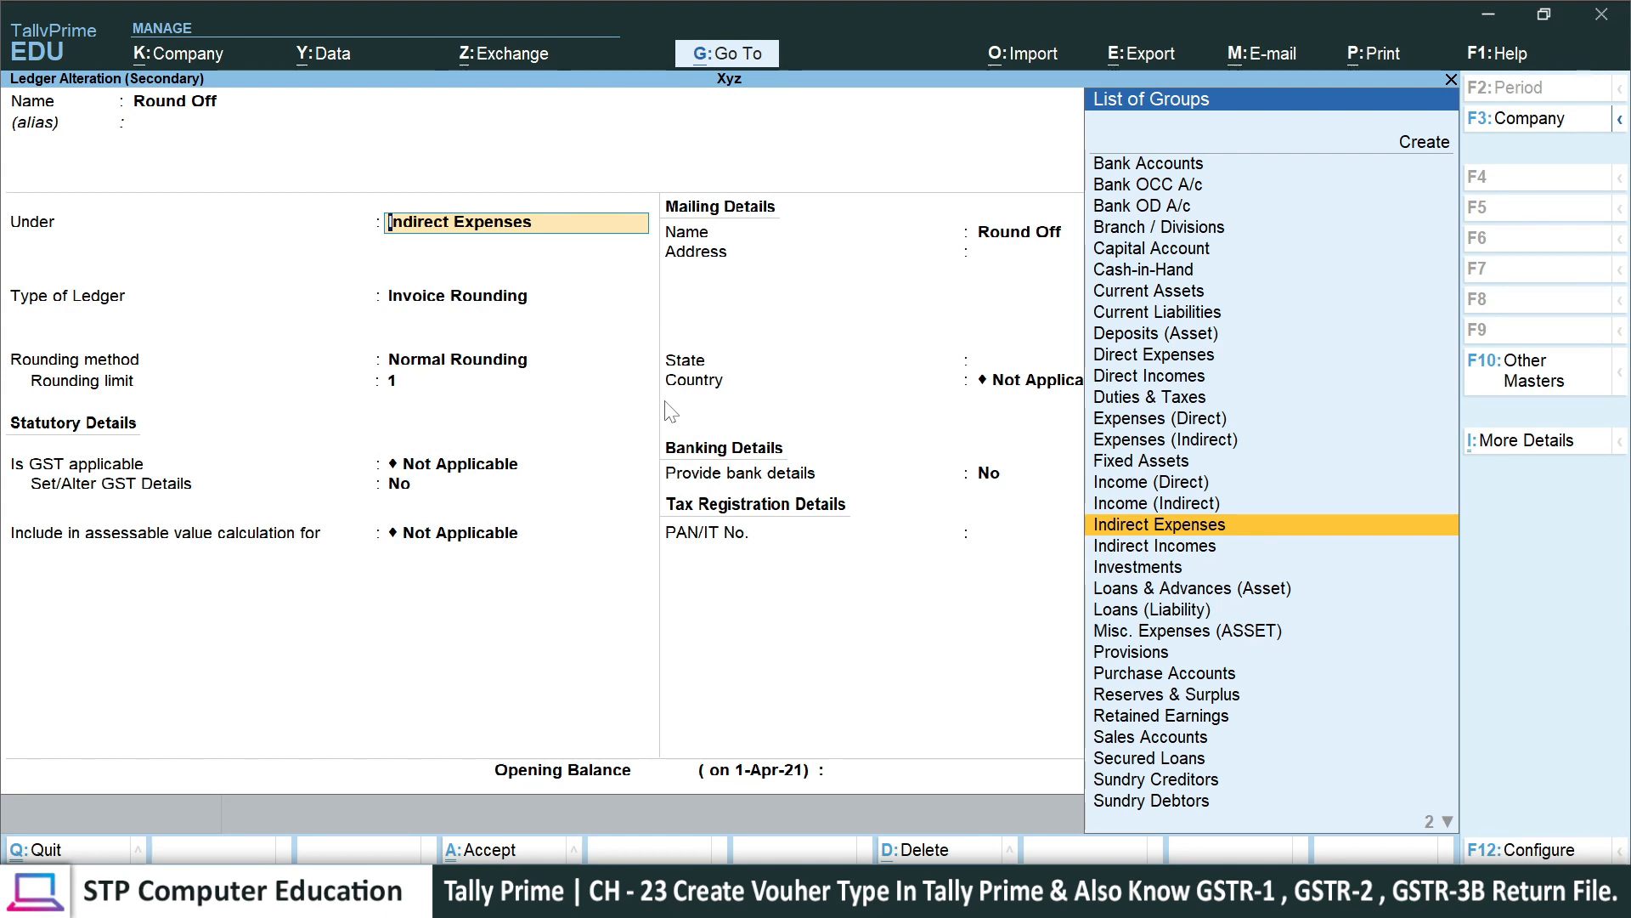
{"action": "key", "text": "Return"}
{"action": "key", "text": "Up"}
{"action": "key", "text": "Up"}
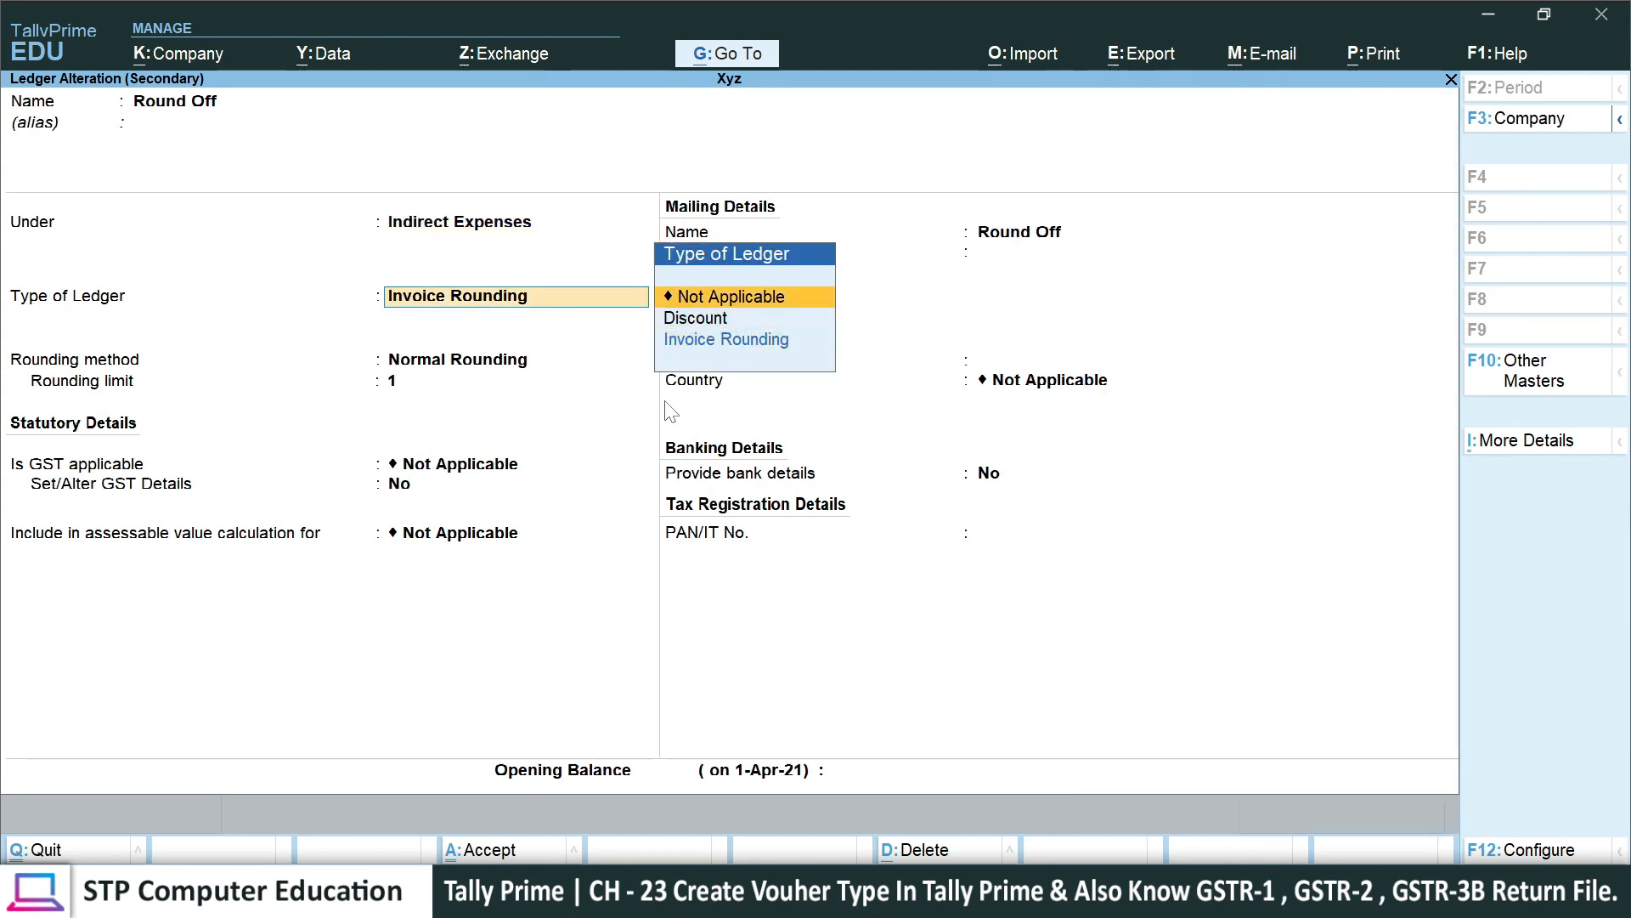
{"action": "key", "text": "Down"}
{"action": "key", "text": "Down"}
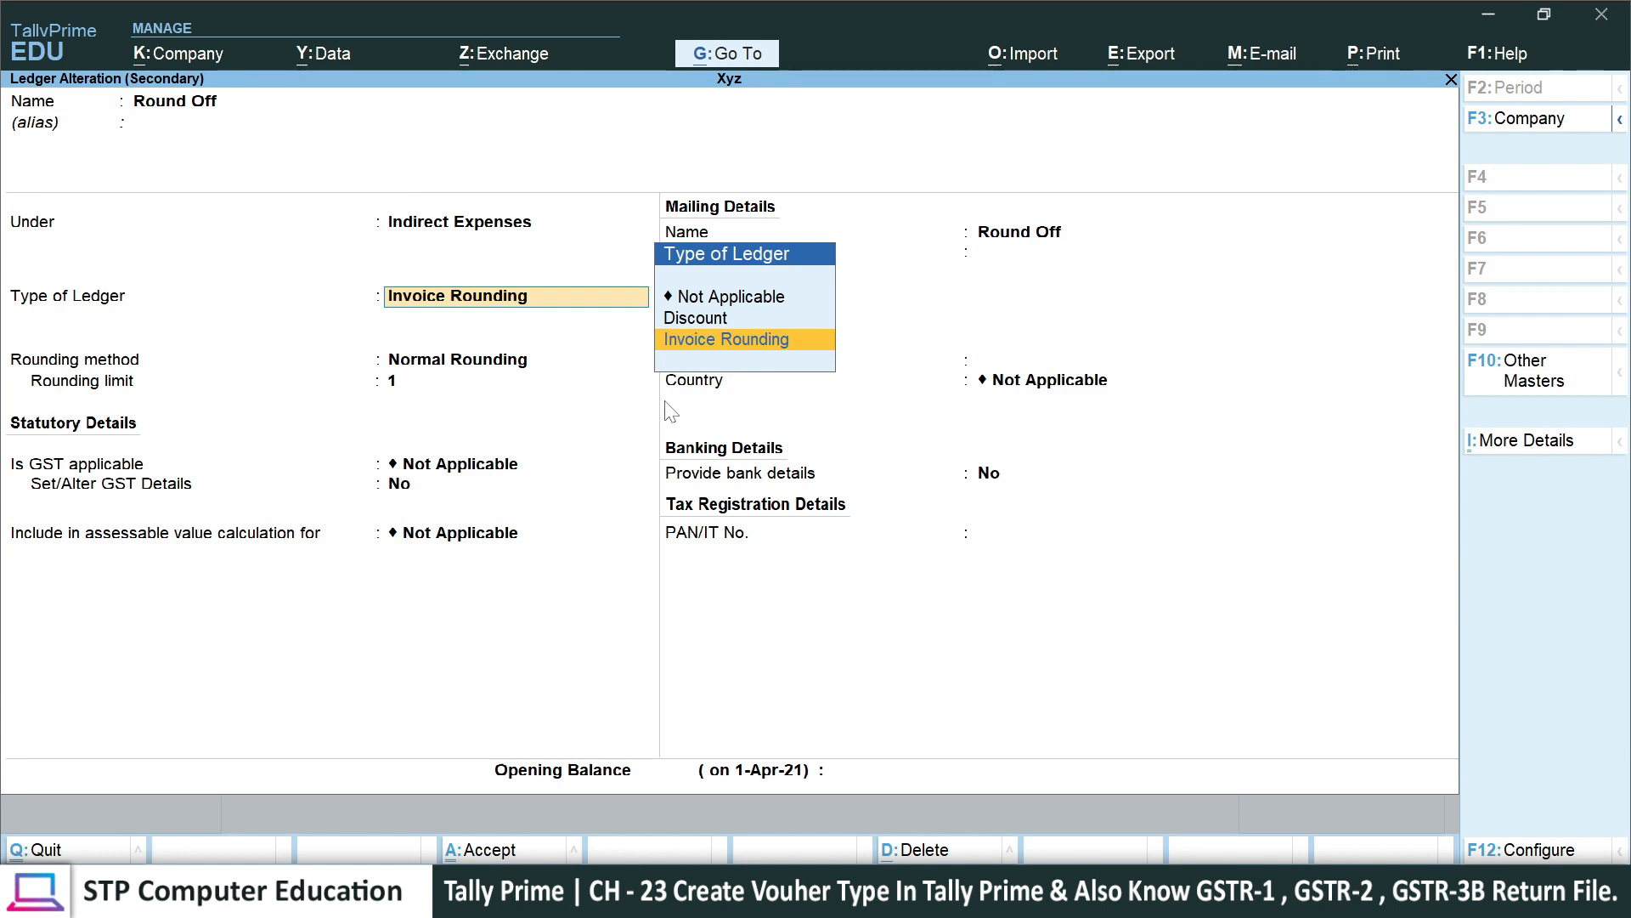
{"action": "key", "text": "Return"}
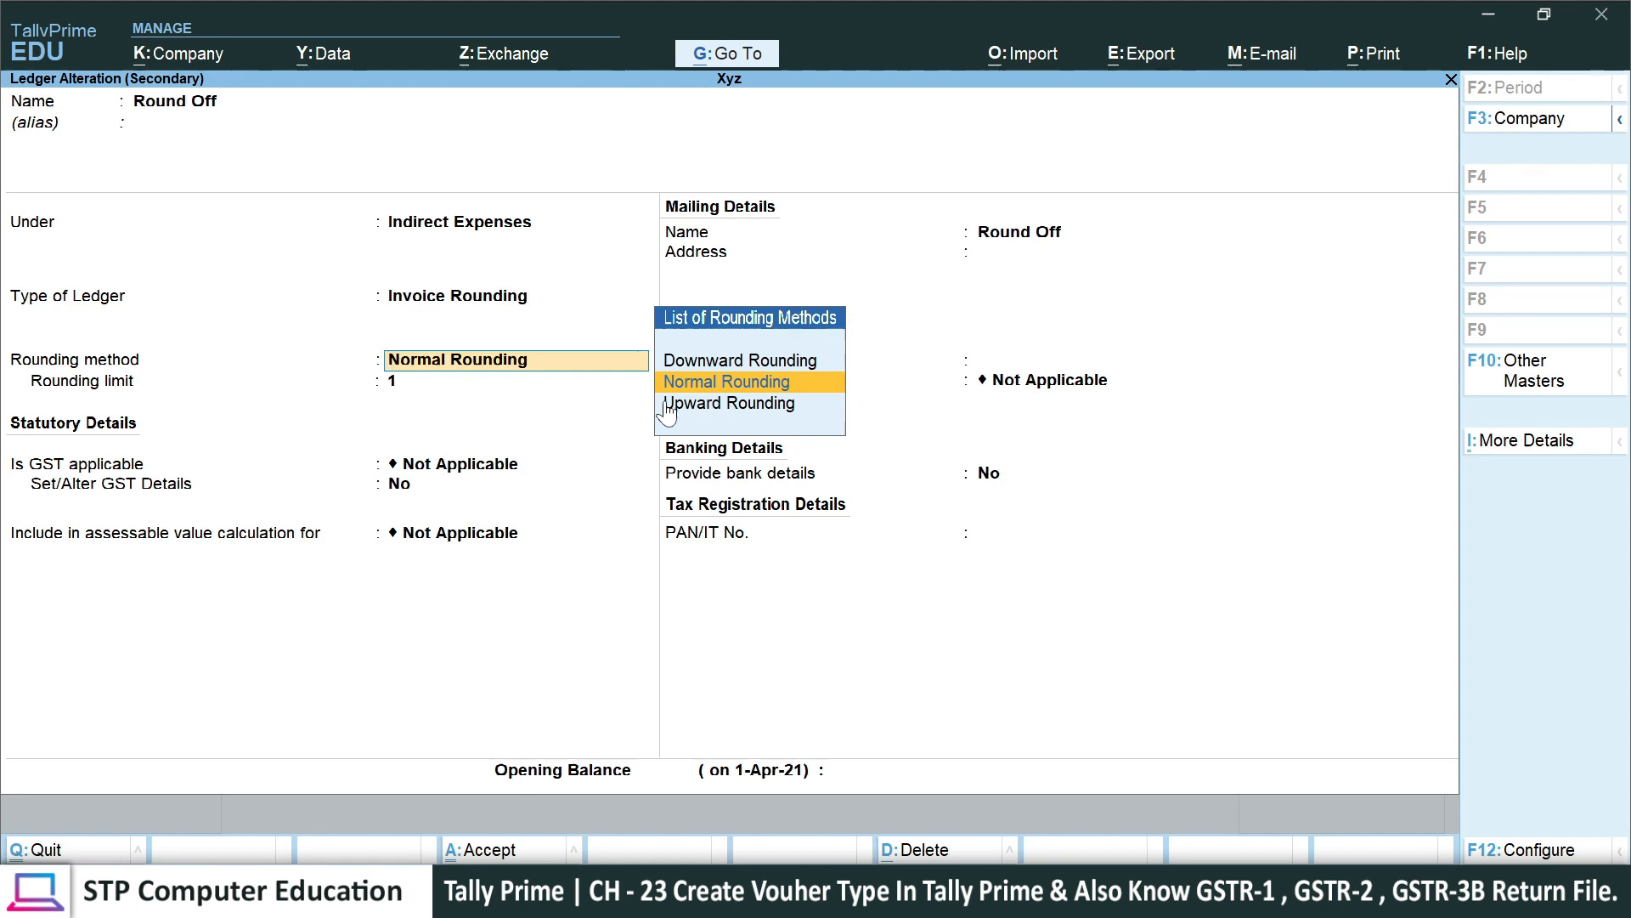
- Keep Normal Rounding with a rounding limit of 1, leave bank details off, and save the Round Off ledger
{"action": "key", "text": "Return"}
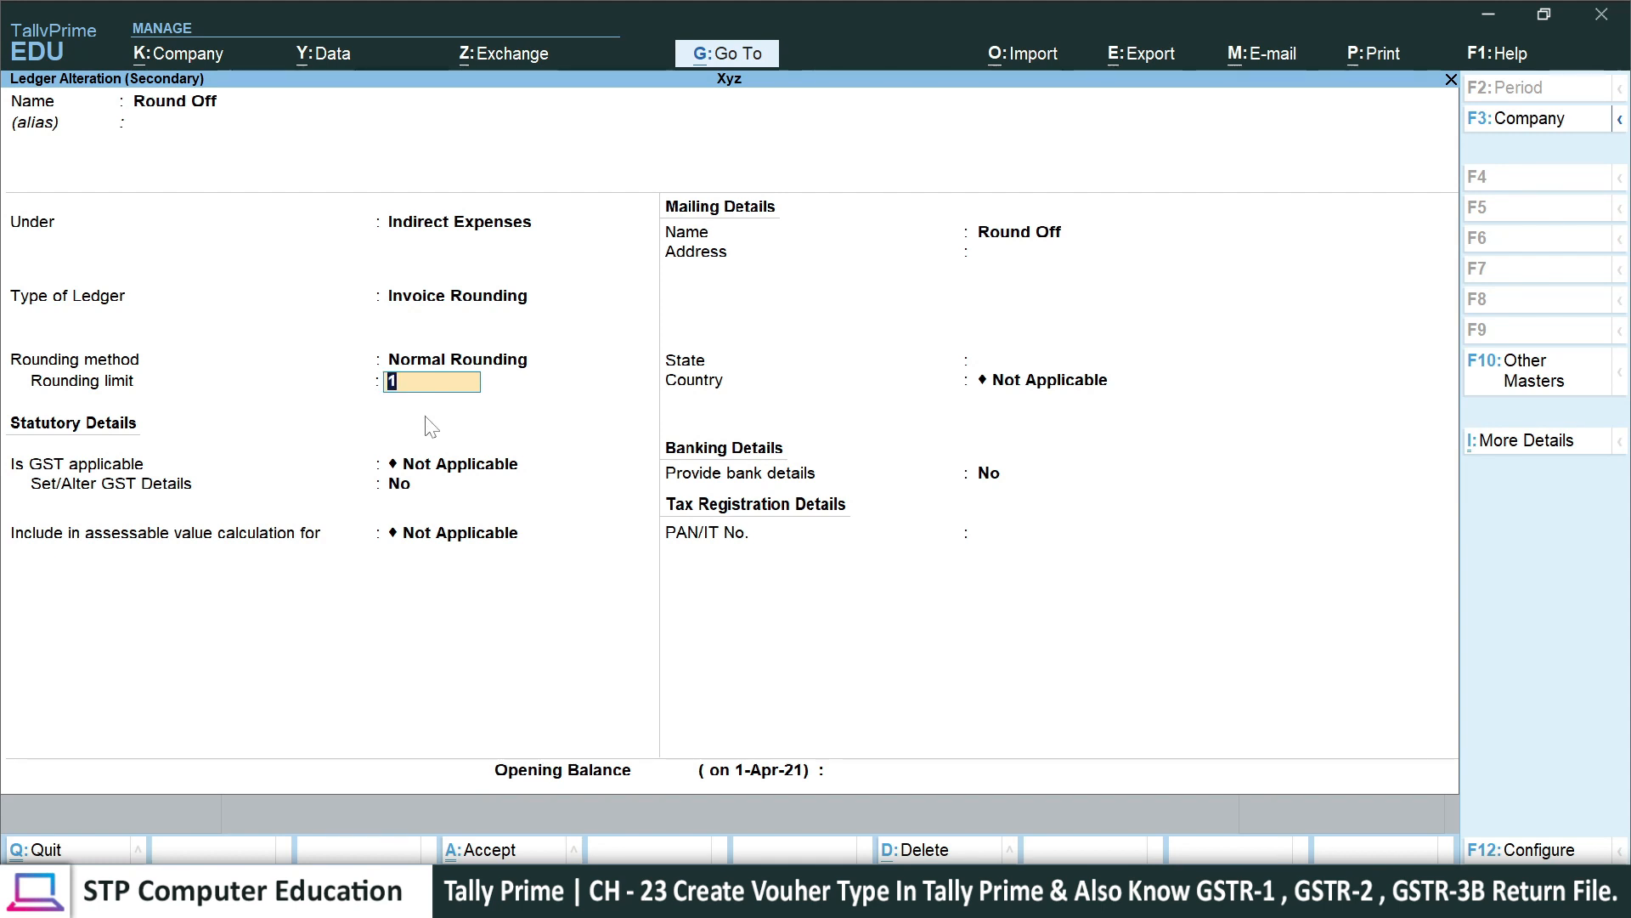
{"action": "key", "text": "Return"}
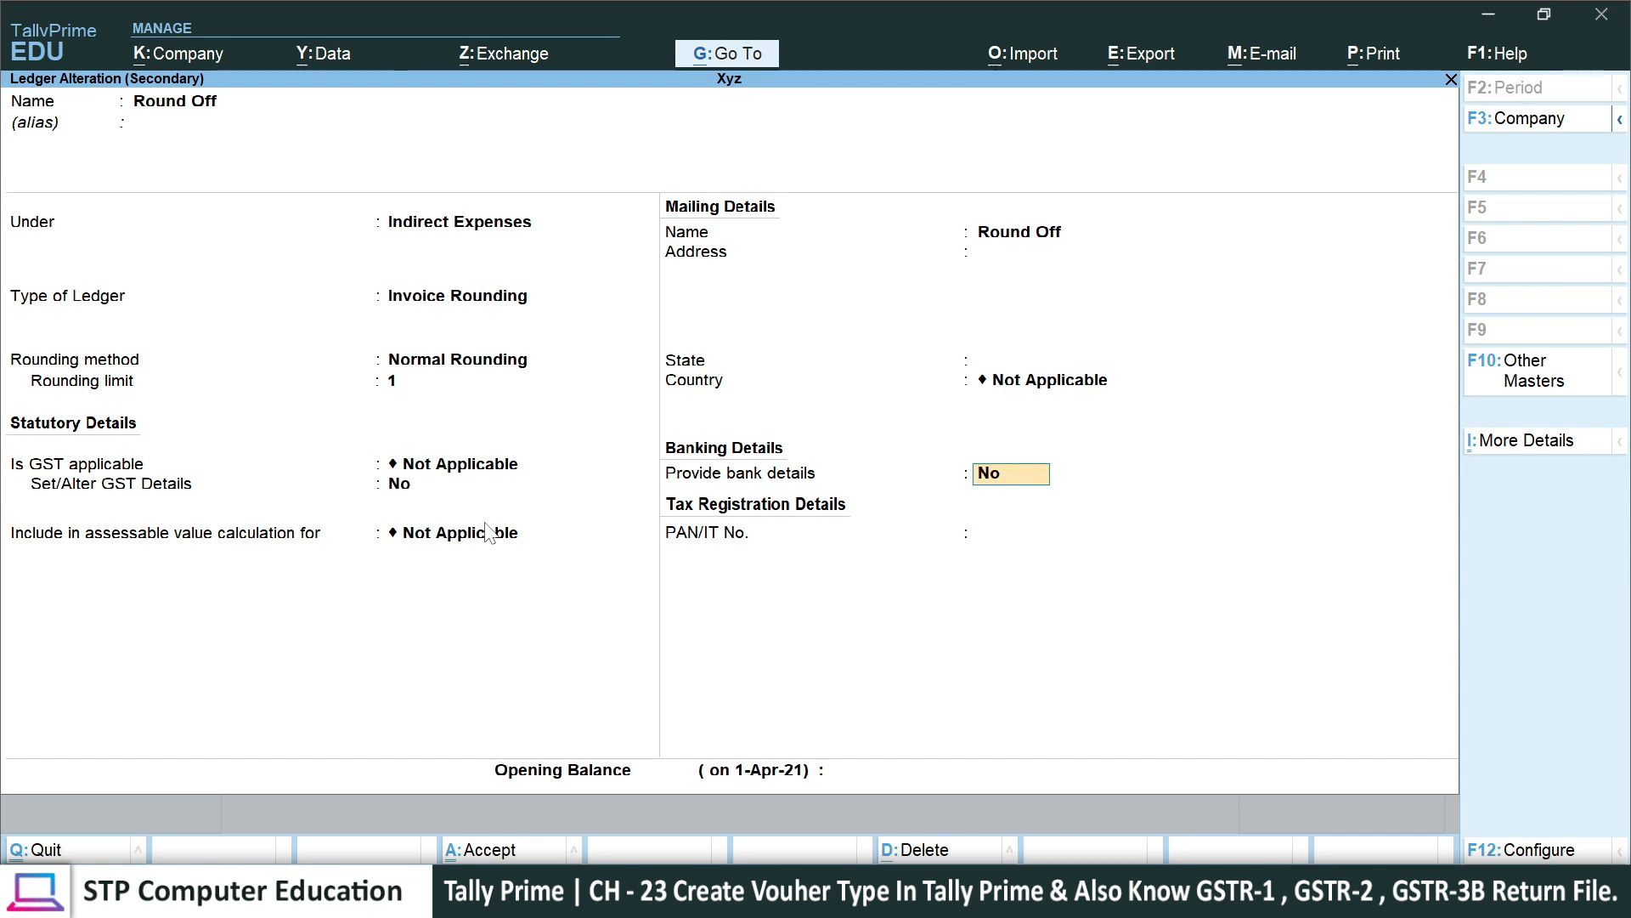
{"action": "key", "text": "Return"}
{"action": "key", "text": "Return"}
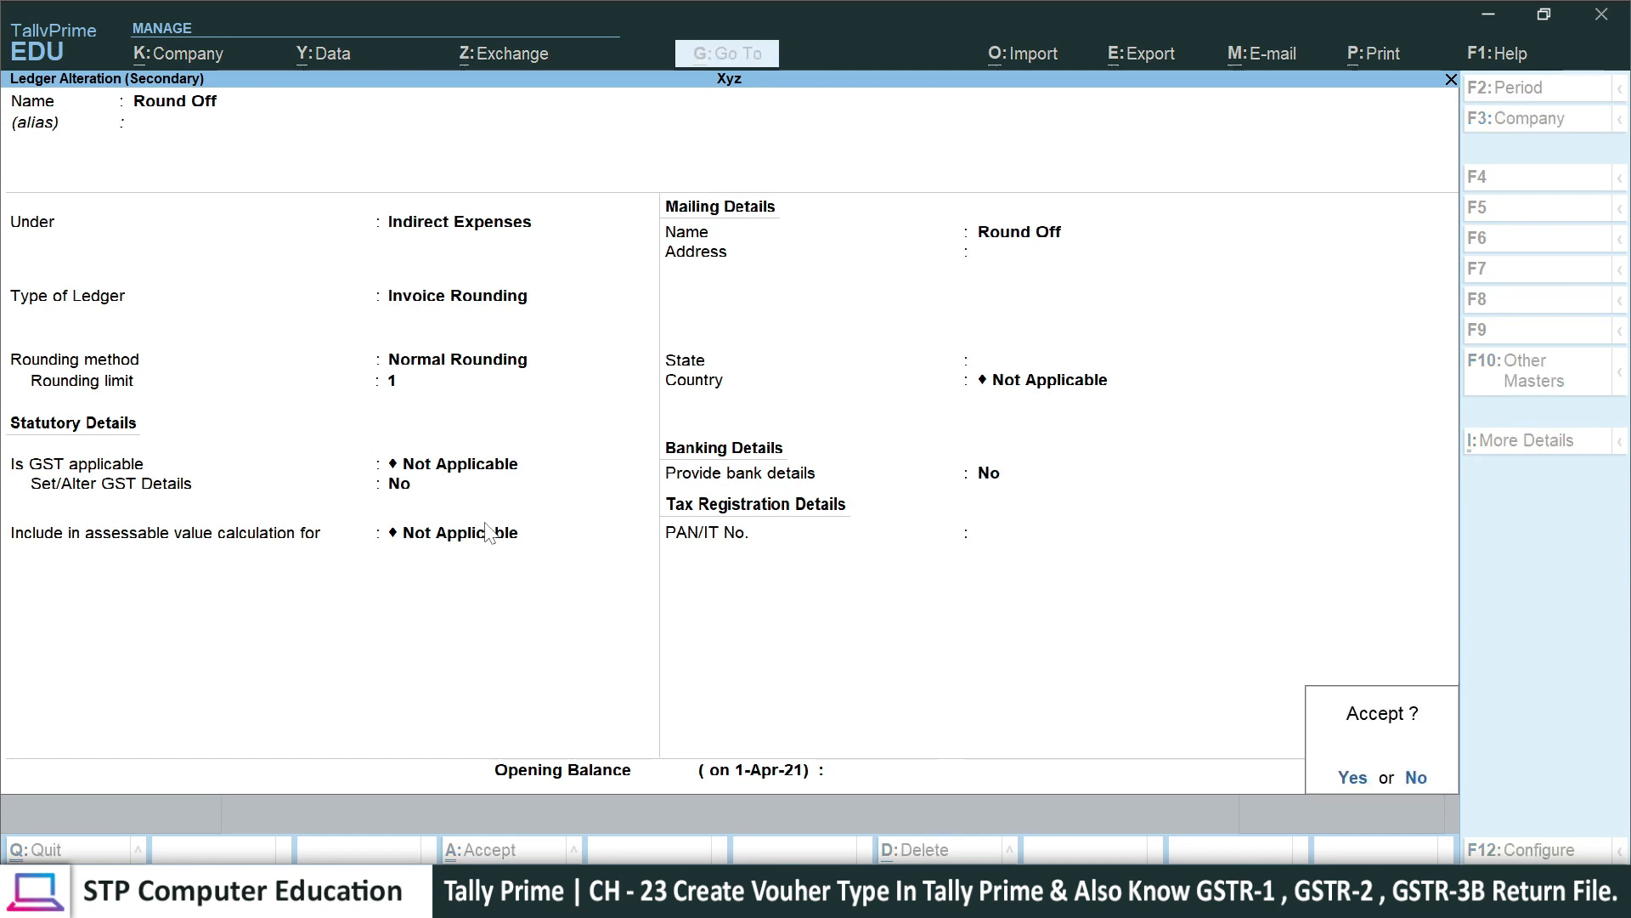
{"action": "key", "text": "Return"}
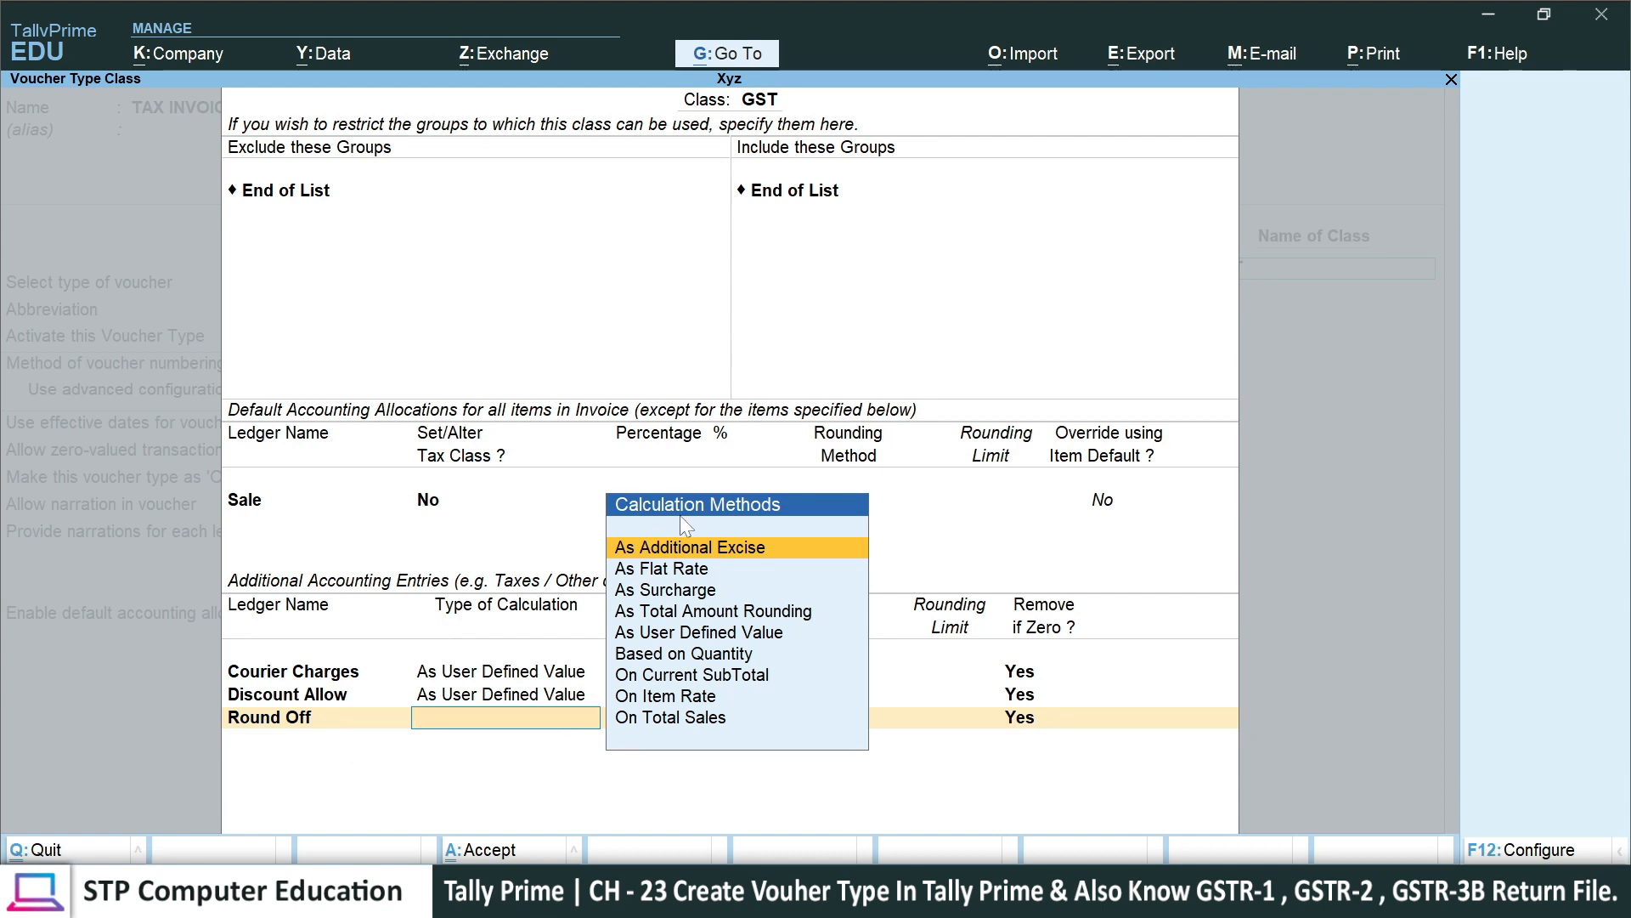
- Set the Round Off entry to As Total Amount Rounding with Normal Rounding, limit 1, and Remove if Zero at Yes
{"action": "key", "text": "Down"}
{"action": "key", "text": "Down"}
{"action": "key", "text": "Down"}
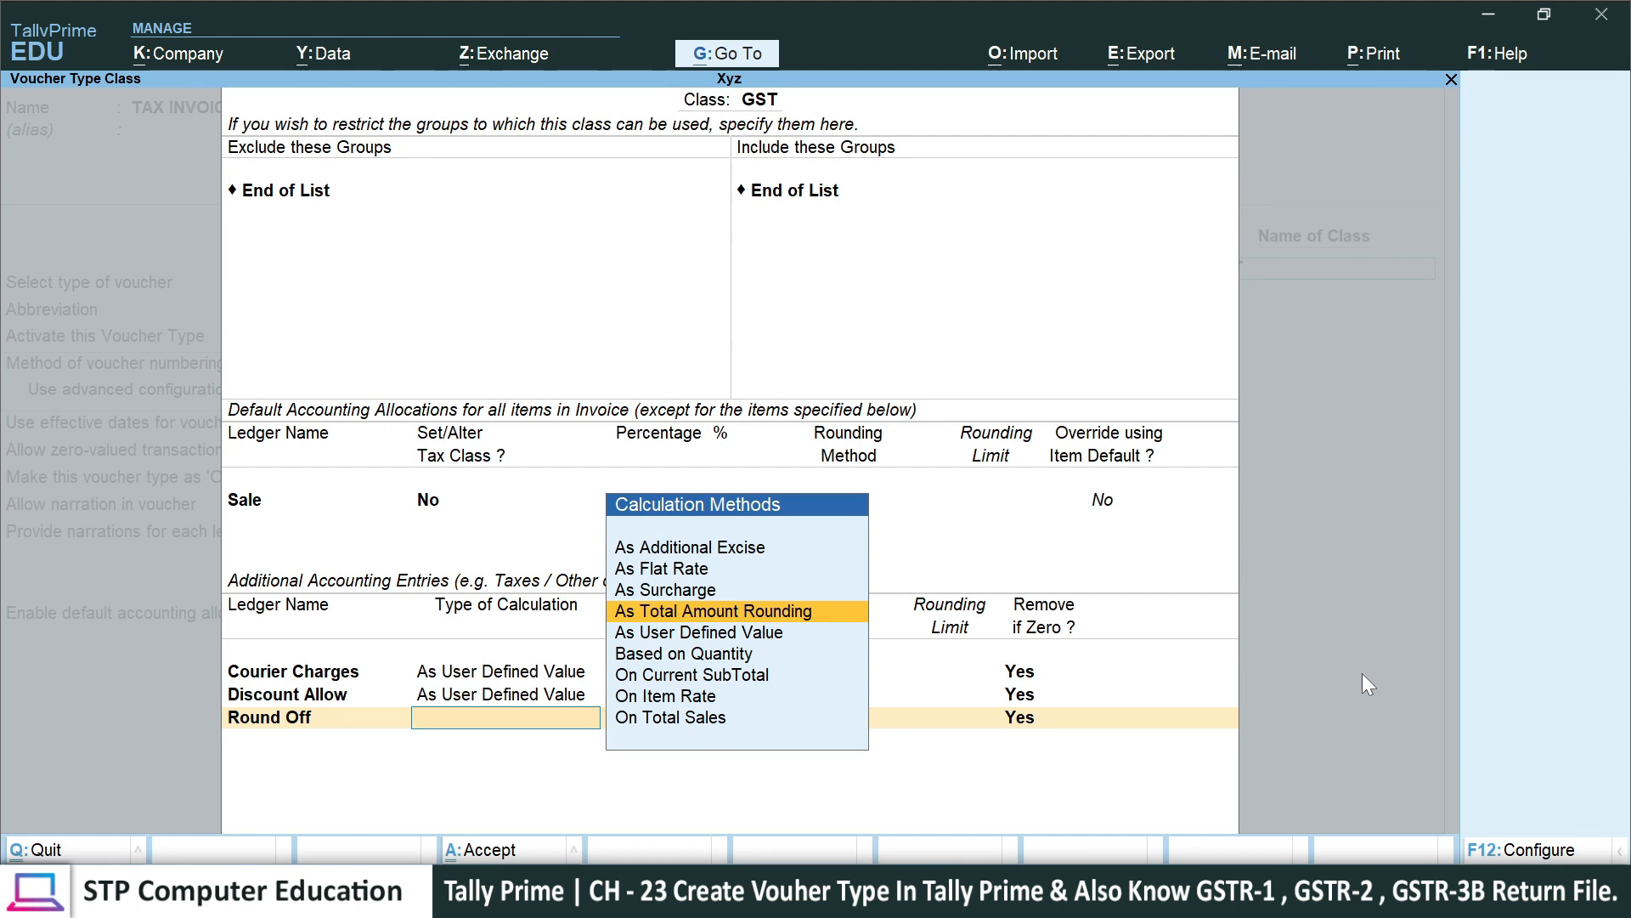
{"action": "key", "text": "Return"}
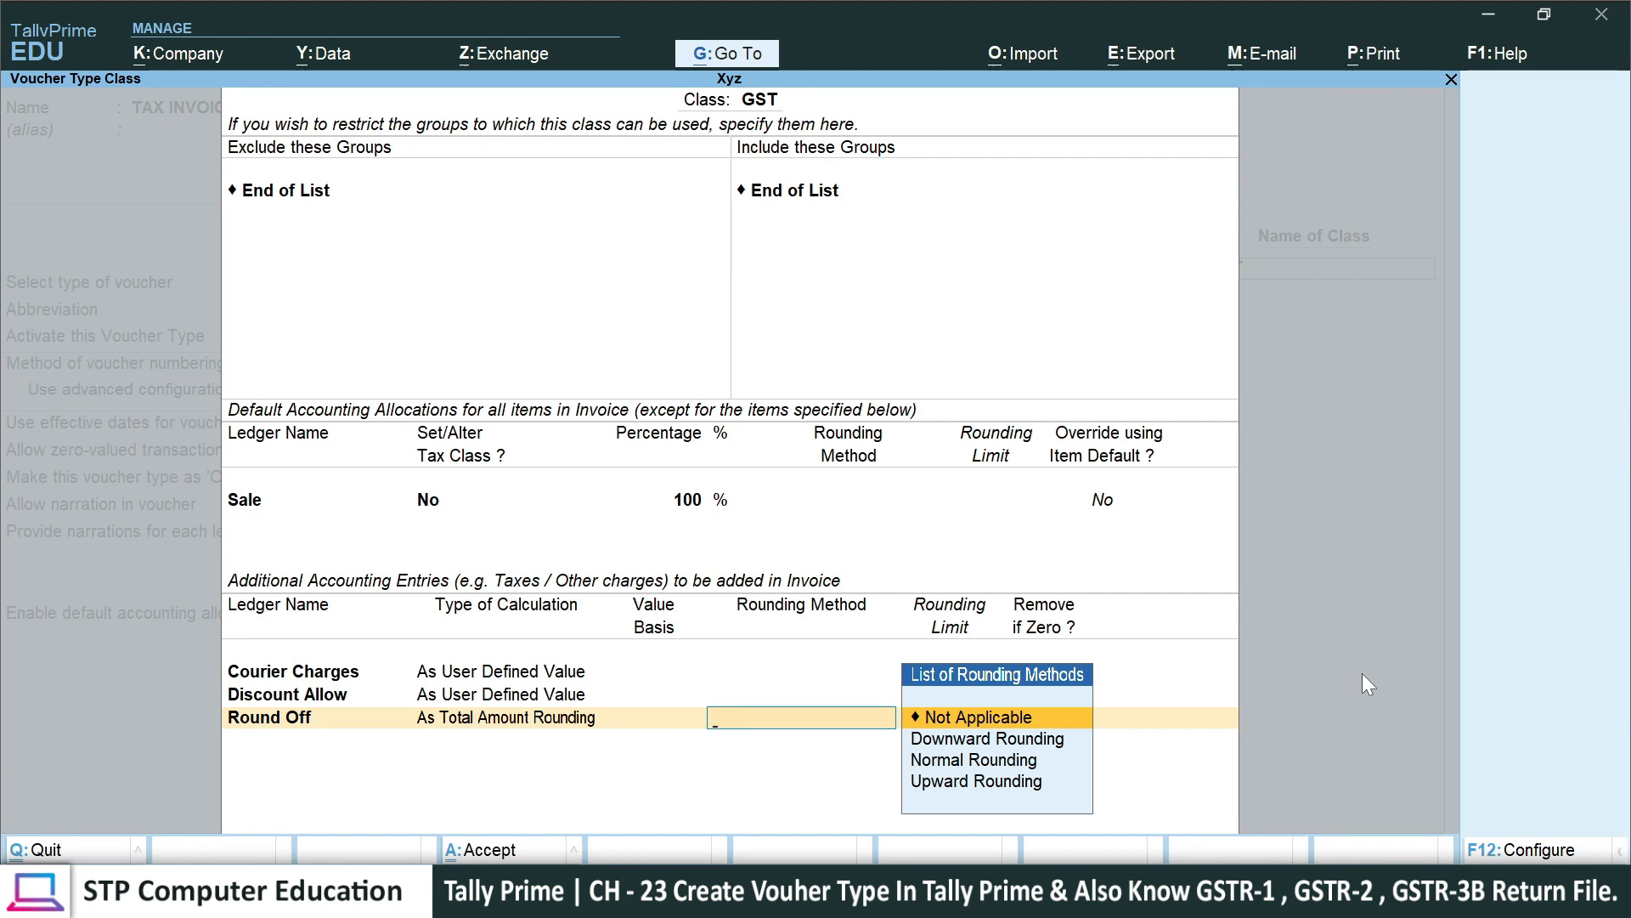
{"action": "key", "text": "Down"}
{"action": "key", "text": "Down"}
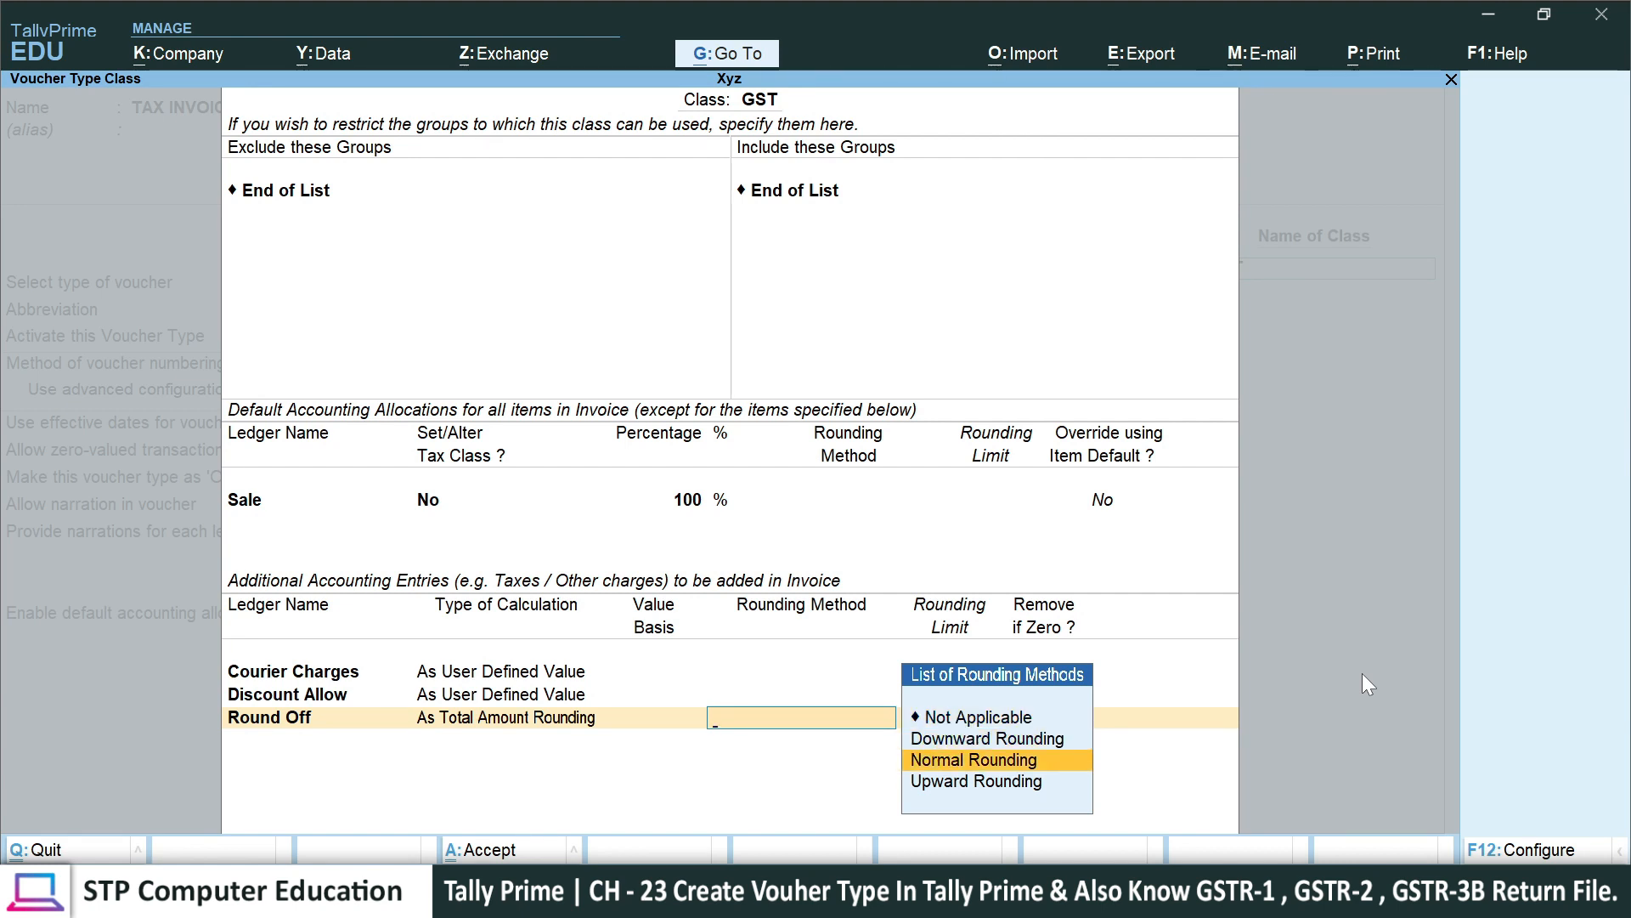
{"action": "key", "text": "Return"}
{"action": "type", "text": "1"}
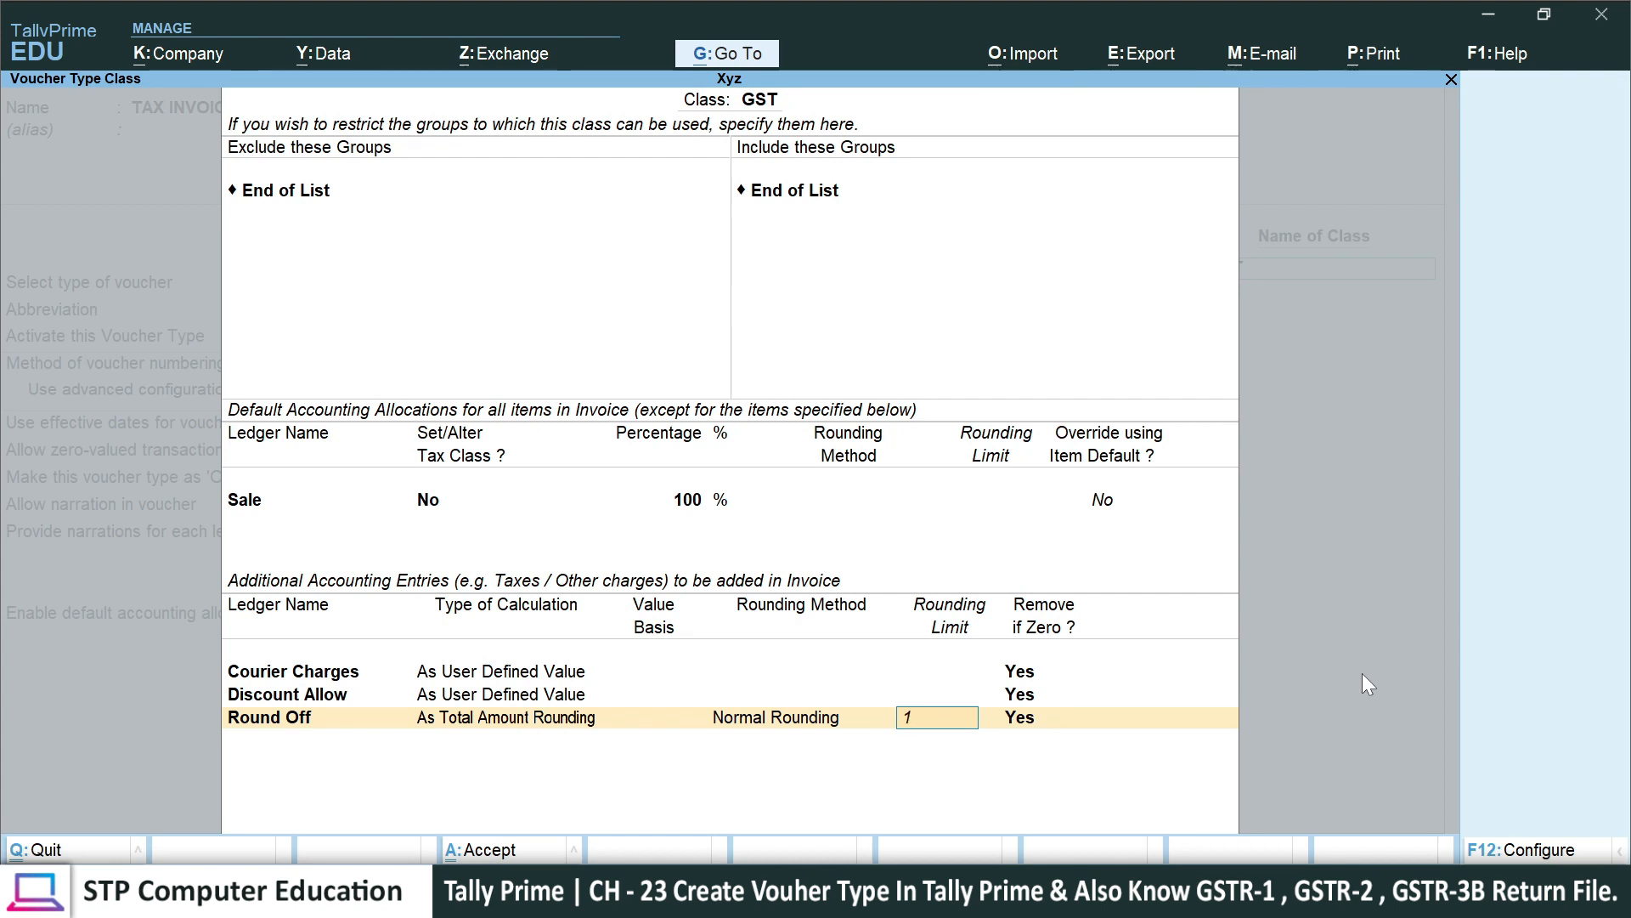
{"action": "key", "text": "Return"}
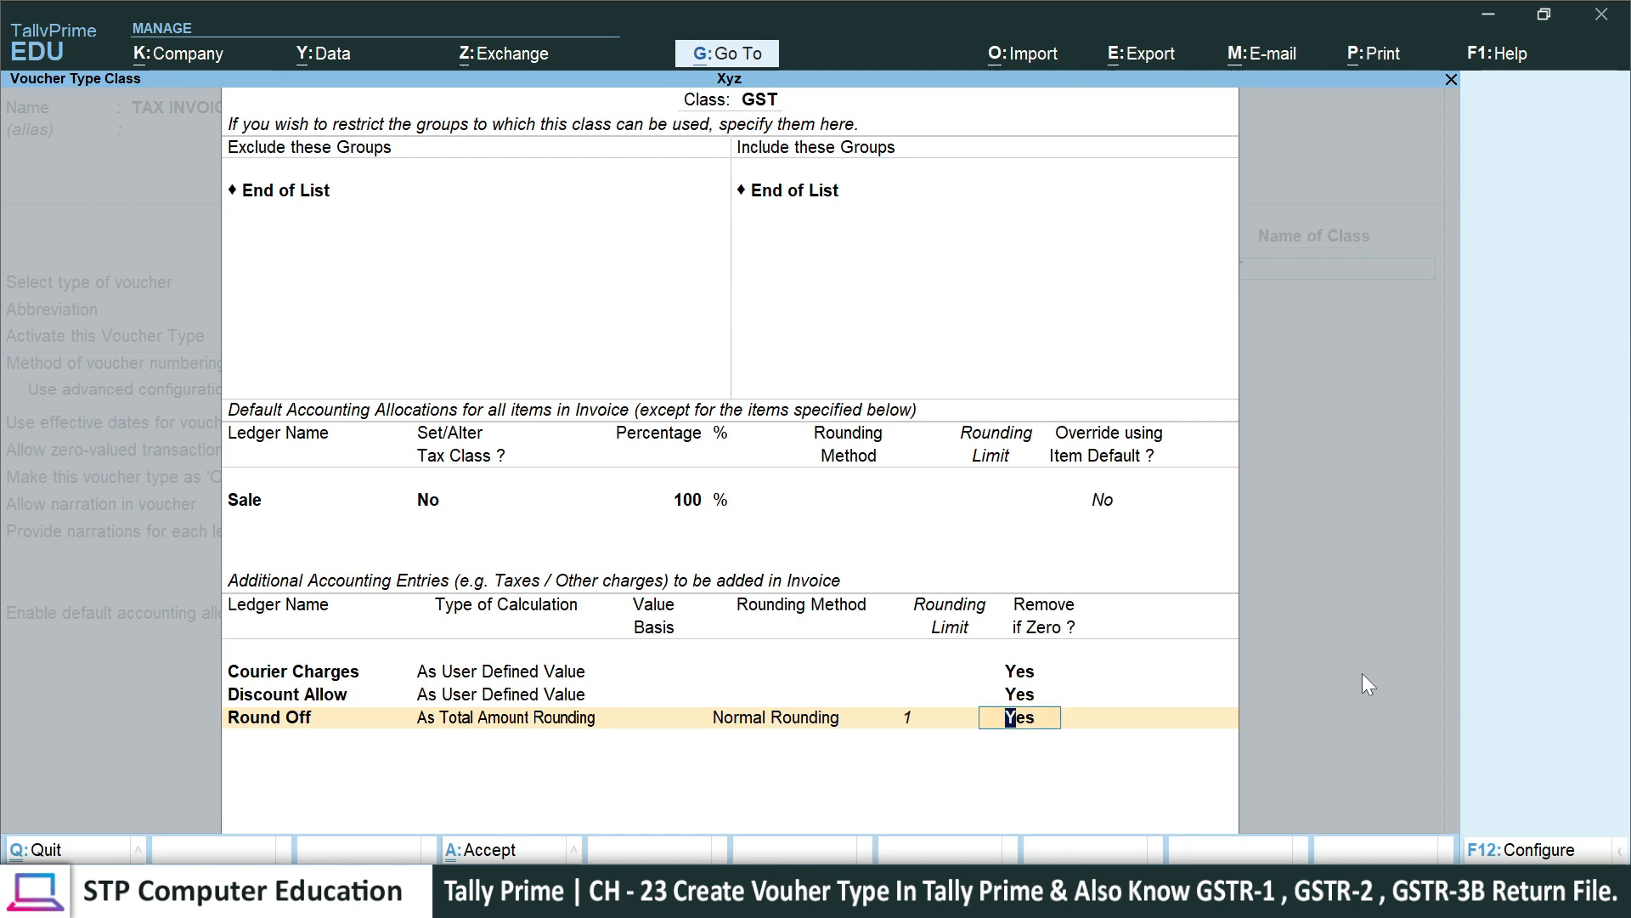
{"action": "key", "text": "Return"}
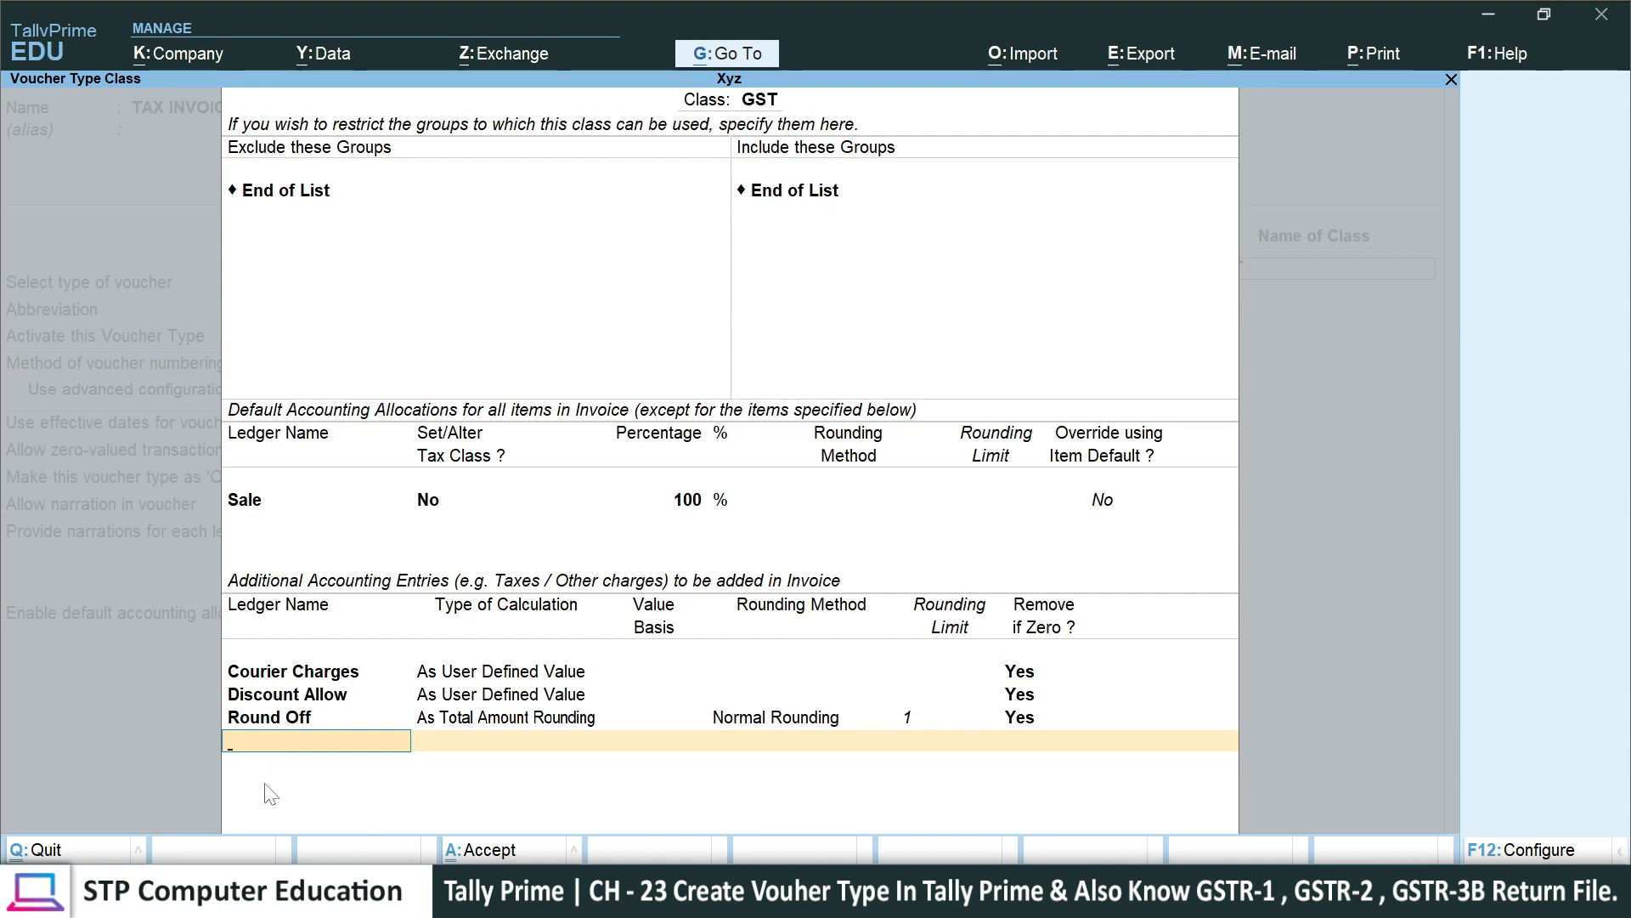
- Add CGST as the next additional accounting entry of the GST class
{"action": "key", "text": "space"}
{"action": "key", "text": "Down"}
{"action": "key", "text": "Down"}
{"action": "key", "text": "Down"}
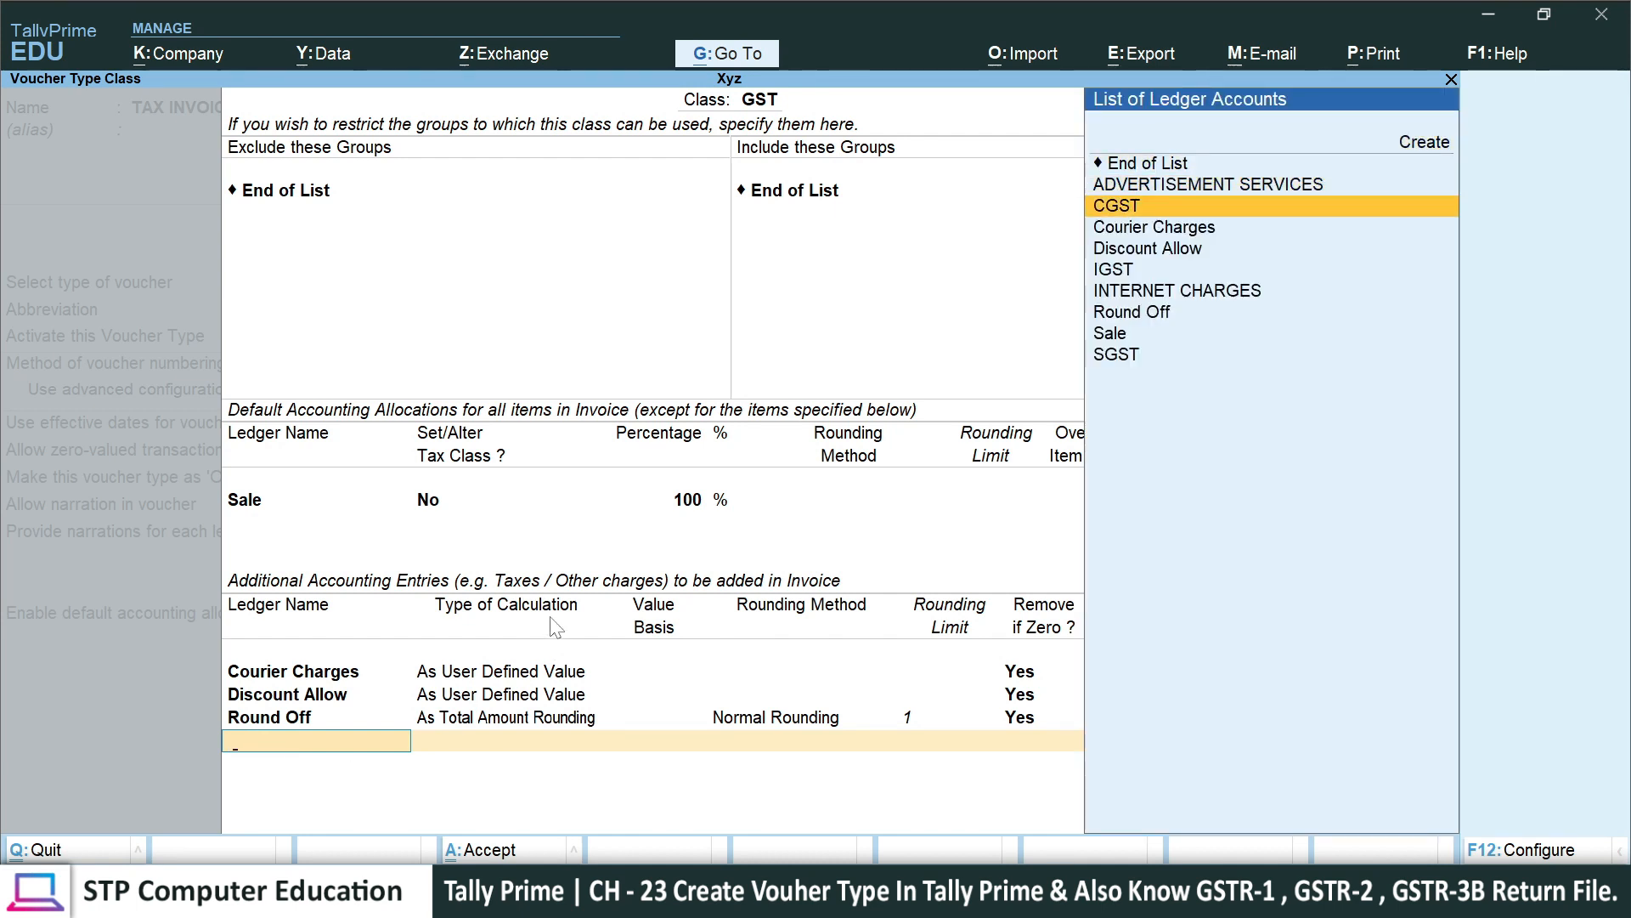
{"action": "key", "text": "Return"}
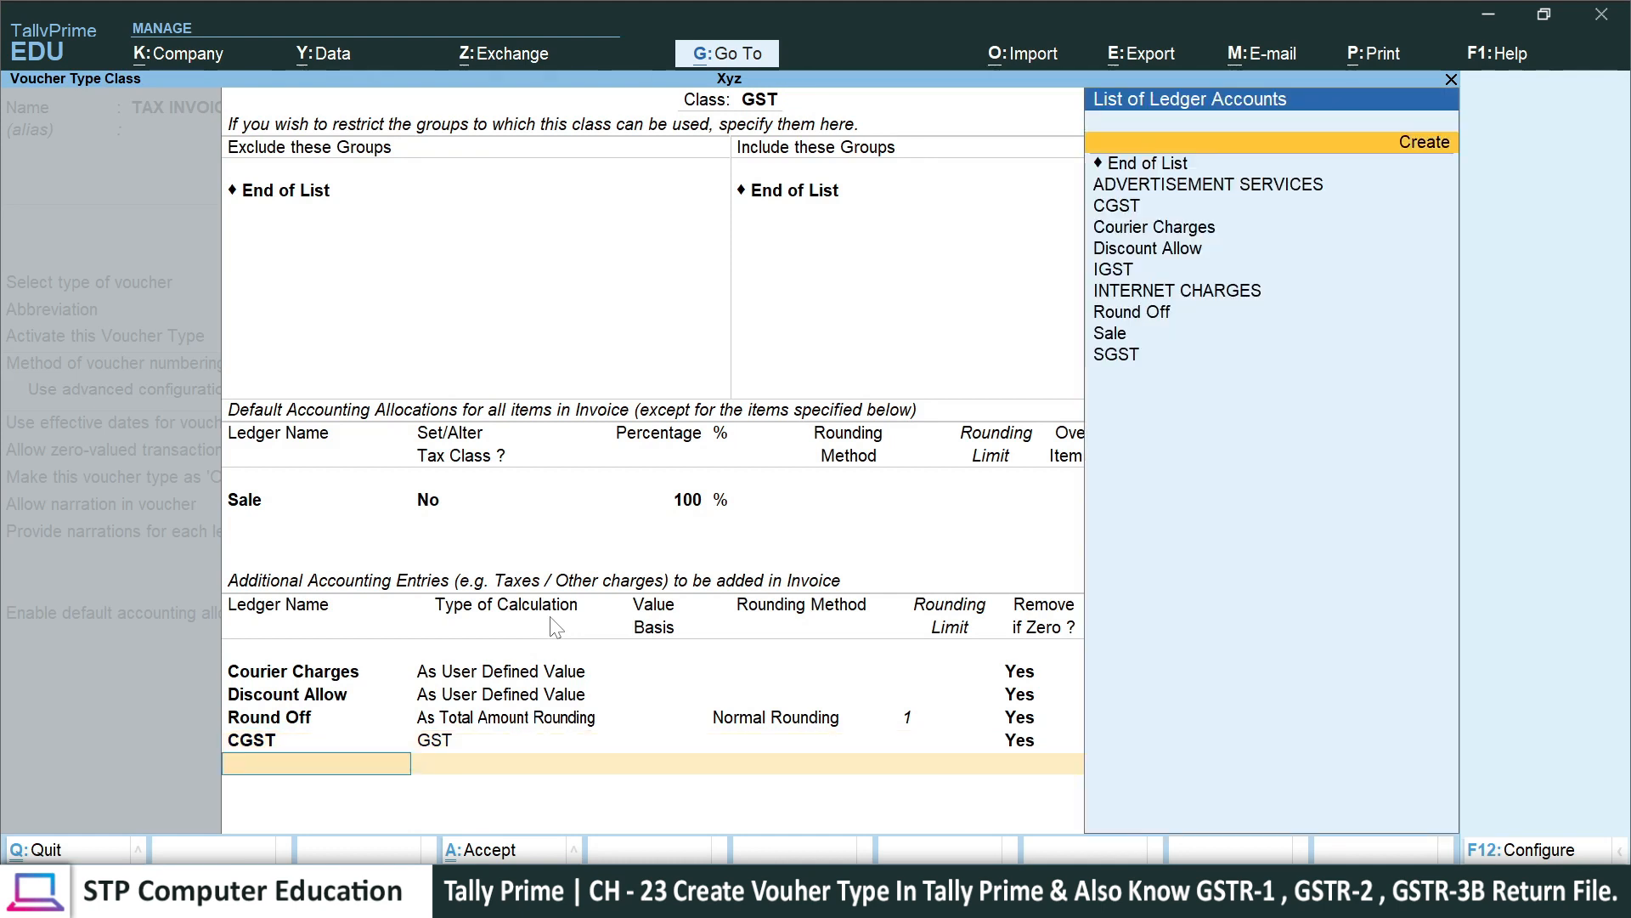
- Add SGST as the additional accounting entry below CGST, keeping Remove if Zero at Yes
{"action": "key", "text": "Down"}
{"action": "key", "text": "Down"}
{"action": "key", "text": "Down"}
{"action": "key", "text": "Down"}
{"action": "key", "text": "Down"}
{"action": "key", "text": "Down"}
{"action": "key", "text": "Down"}
{"action": "key", "text": "Down"}
{"action": "key", "text": "Down"}
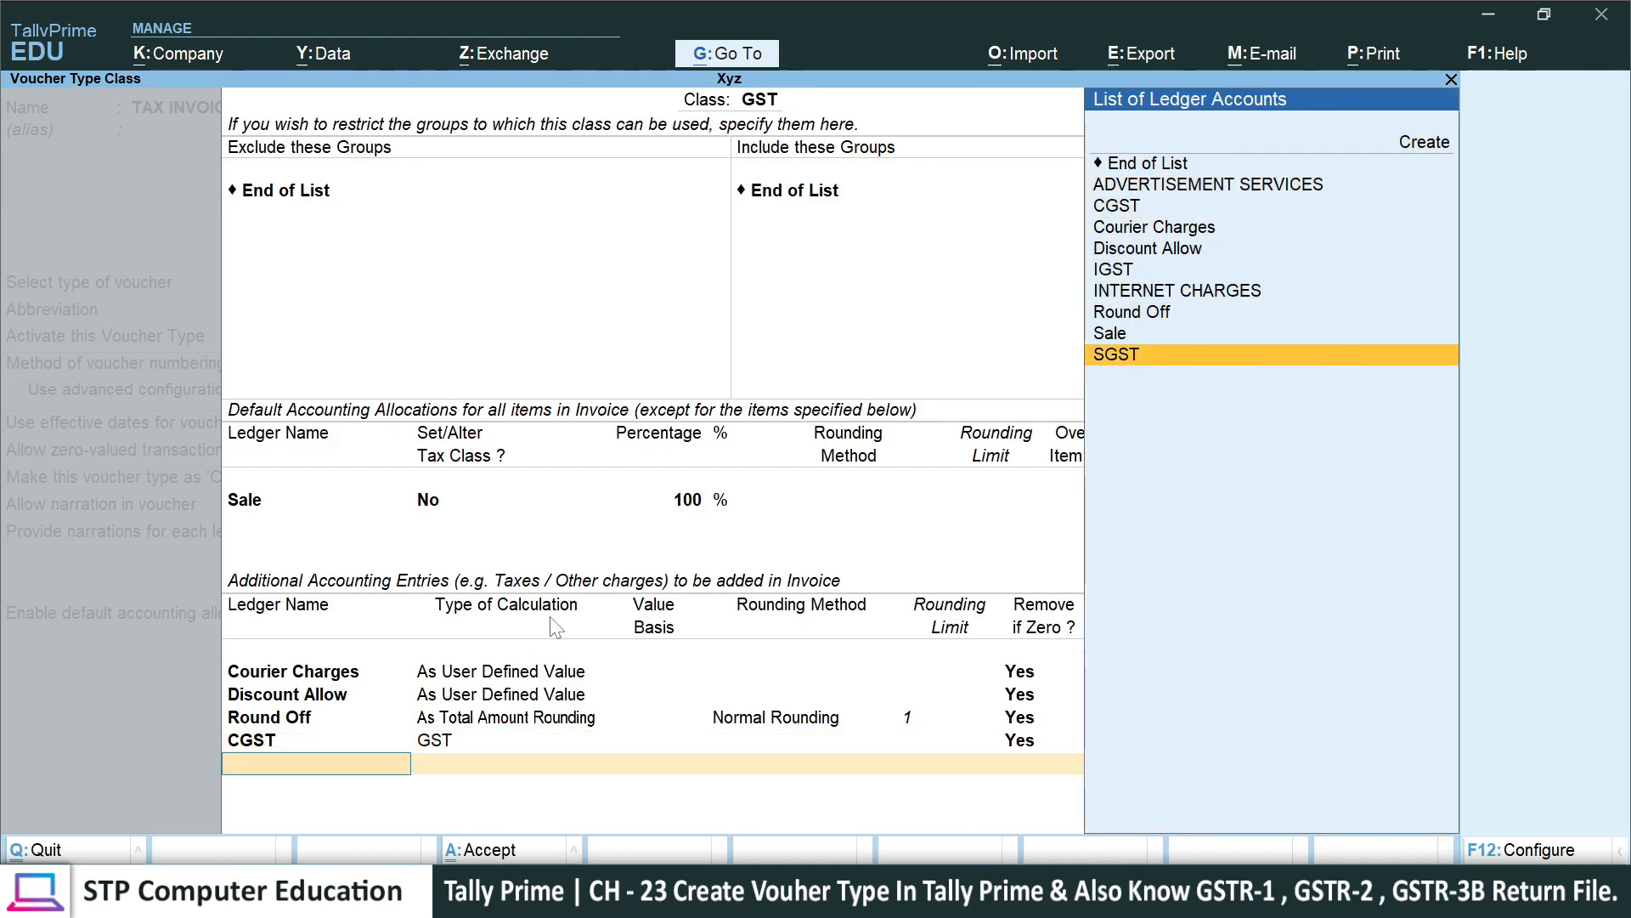
{"action": "key", "text": "Return"}
{"action": "key", "text": "Return"}
- Add IGST as the additional accounting entry below SGST, keeping Remove if Zero at Yes
{"action": "key", "text": "Down"}
{"action": "key", "text": "Down"}
{"action": "key", "text": "Down"}
{"action": "key", "text": "Down"}
{"action": "key", "text": "Down"}
{"action": "key", "text": "Down"}
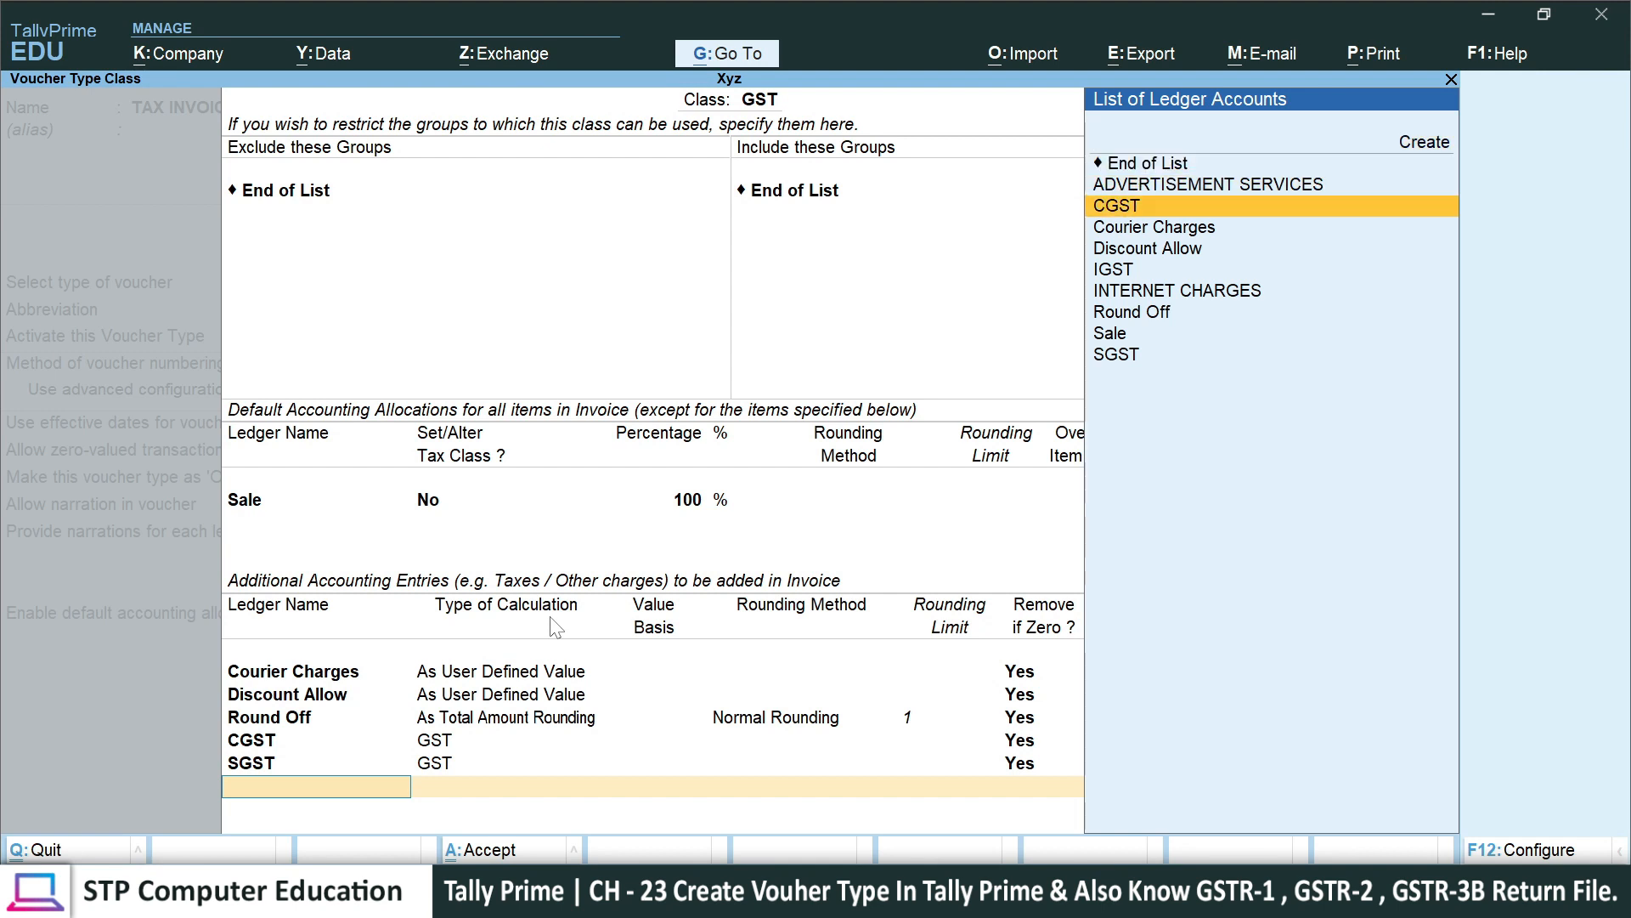
{"action": "key", "text": "Return"}
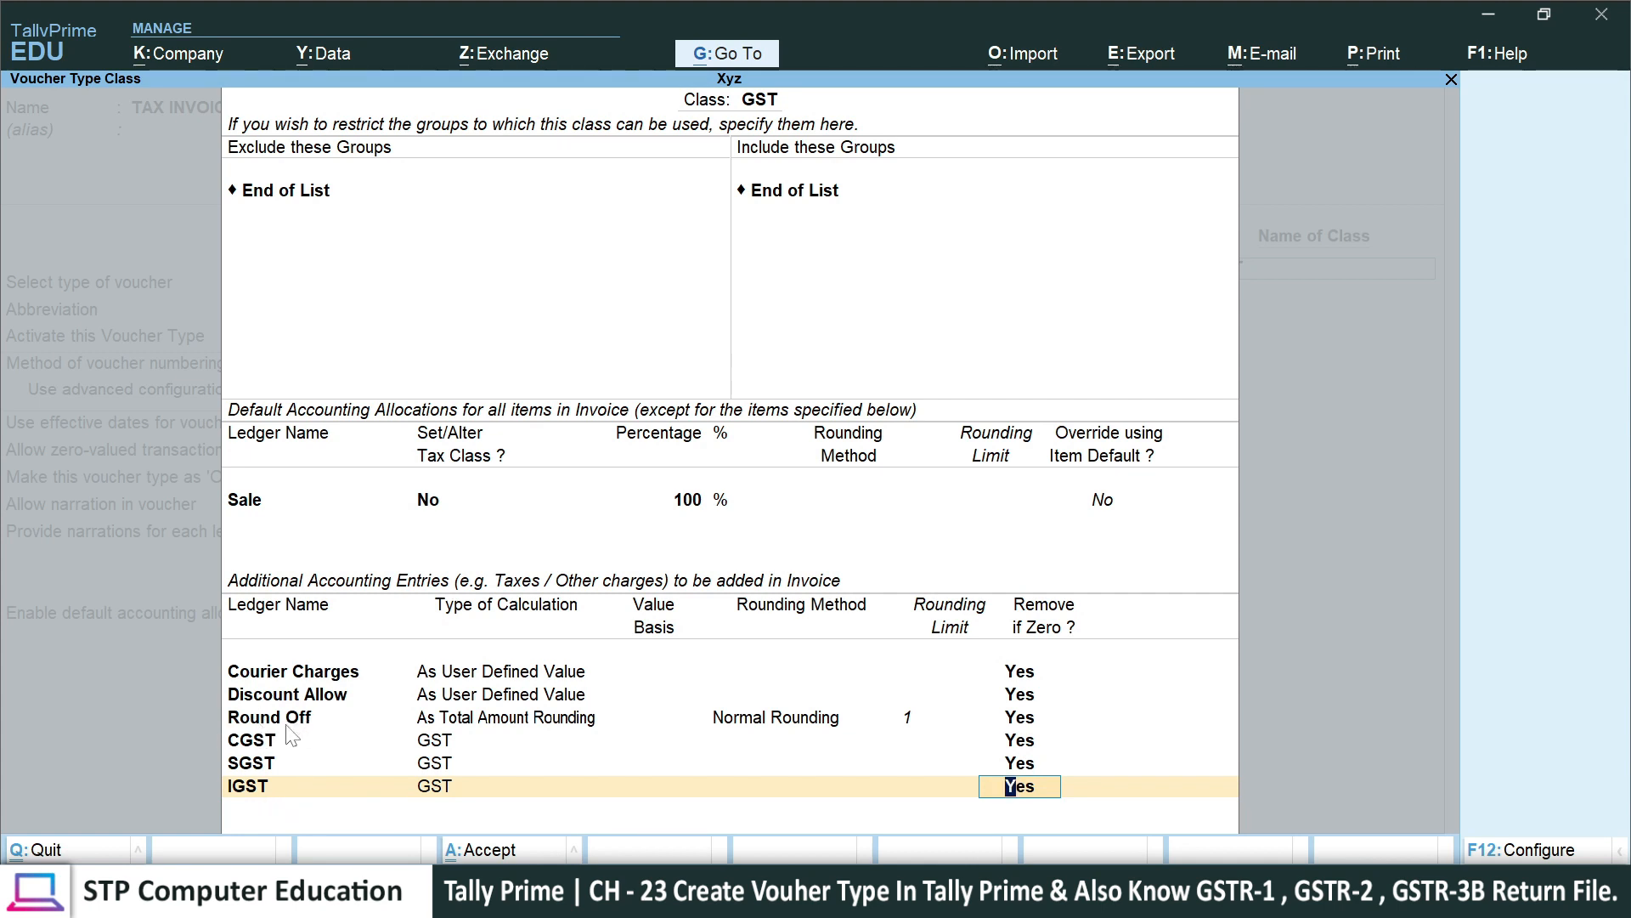
{"action": "key", "text": "Return"}
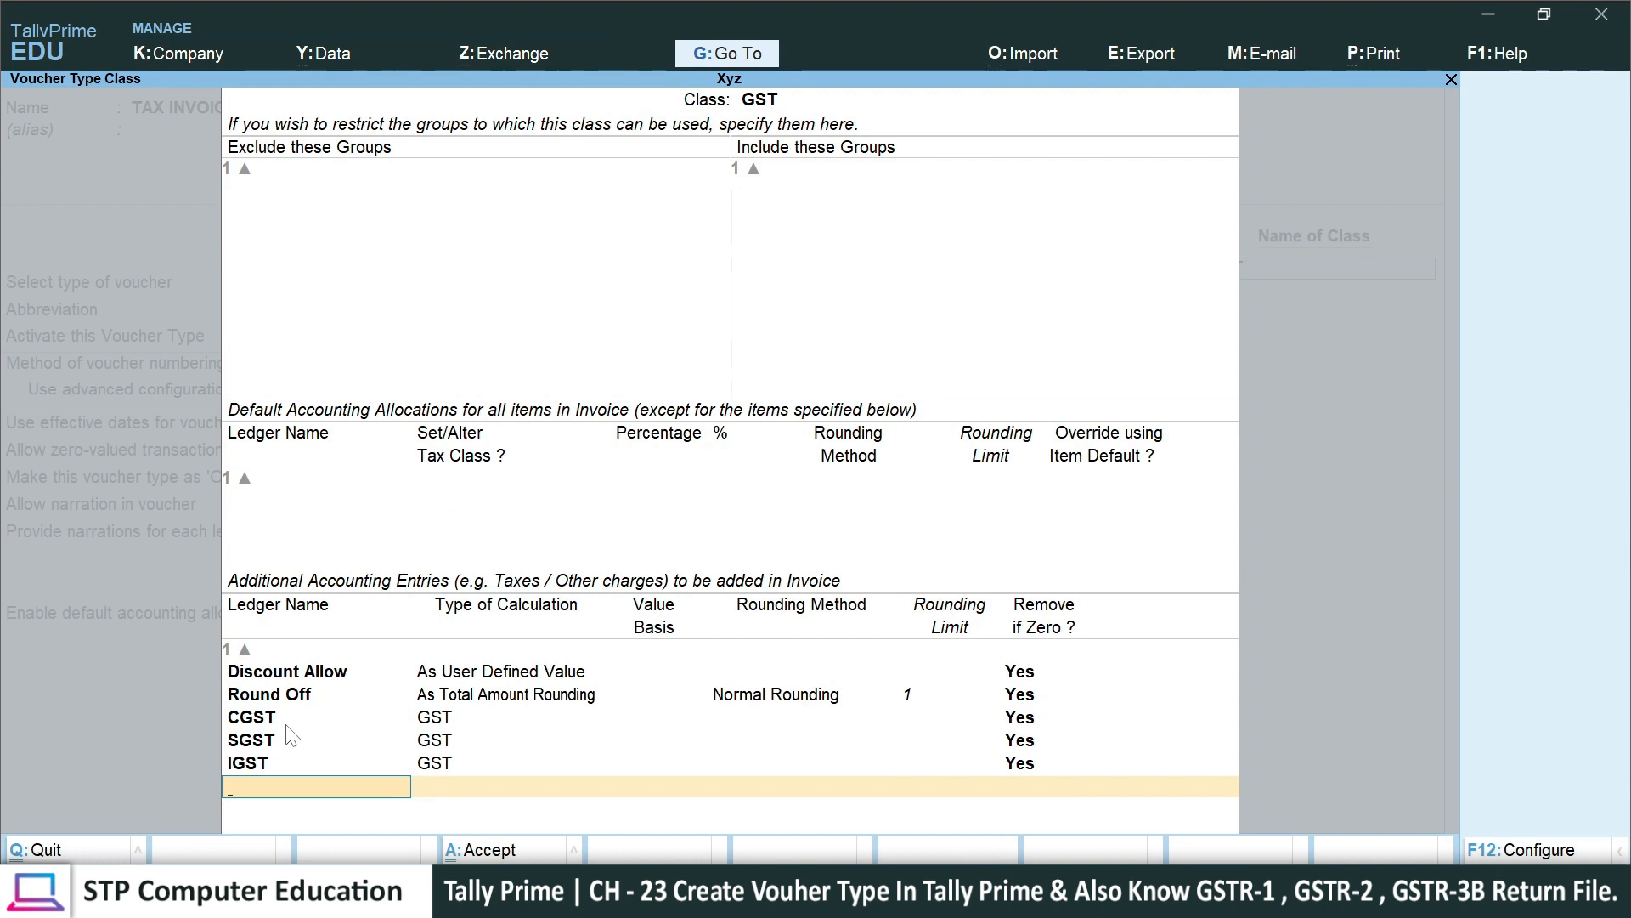
- Go back to the Round Off entry between Discount Allow and CGST and remove it from the GST class
{"action": "key", "text": "BackSpace"}
{"action": "key", "text": "BackSpace"}
{"action": "key", "text": "BackSpace"}
{"action": "key", "text": "BackSpace"}
{"action": "key", "text": "BackSpace"}
{"action": "key", "text": "BackSpace"}
{"action": "key", "text": "BackSpace"}
{"action": "key", "text": "BackSpace"}
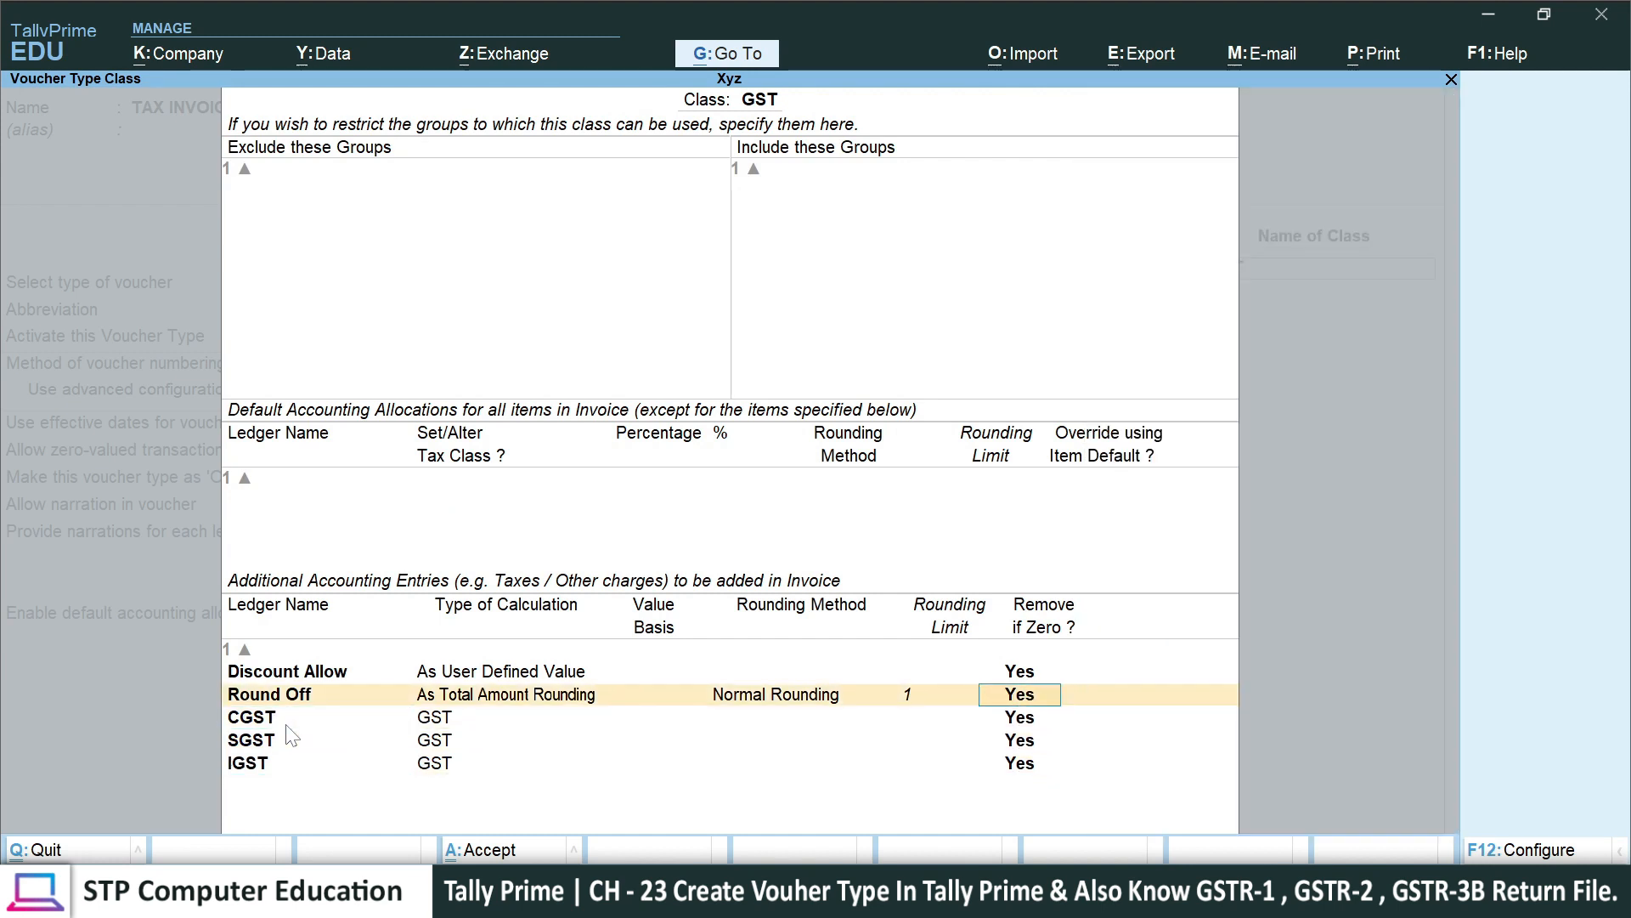
{"action": "key", "text": "BackSpace"}
{"action": "key", "text": "BackSpace"}
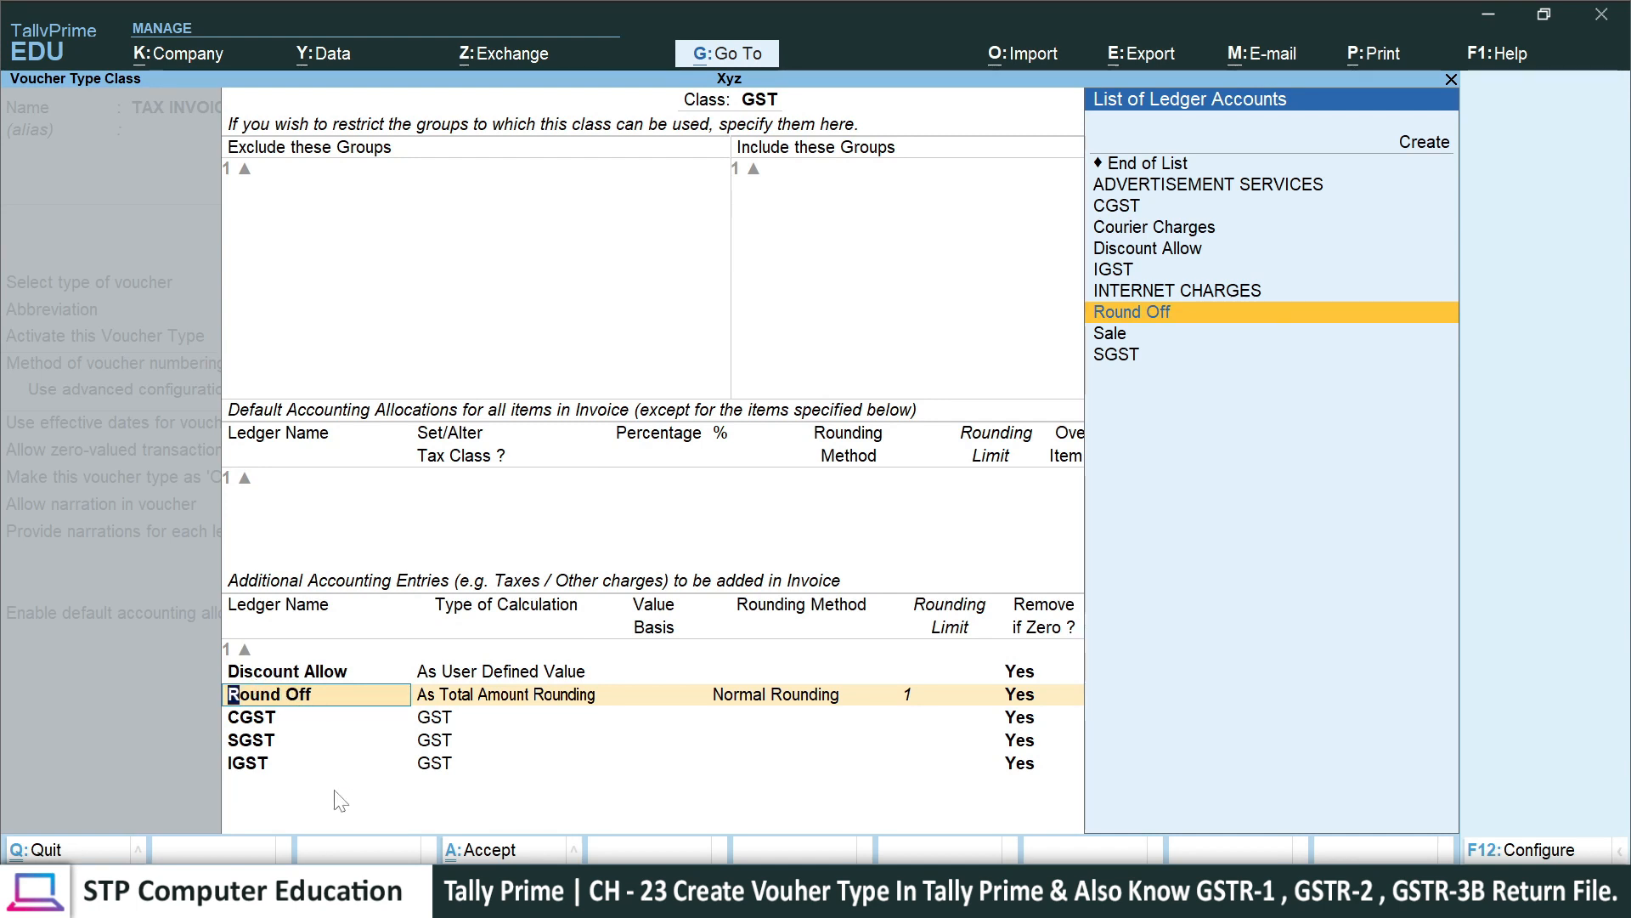
{"action": "key", "text": "Delete"}
{"action": "key", "text": "Delete"}
{"action": "key", "text": "Delete"}
{"action": "key", "text": "Delete"}
{"action": "key", "text": "Delete"}
{"action": "key", "text": "Delete"}
{"action": "key", "text": "Delete"}
{"action": "key", "text": "Delete"}
{"action": "key", "text": "Delete"}
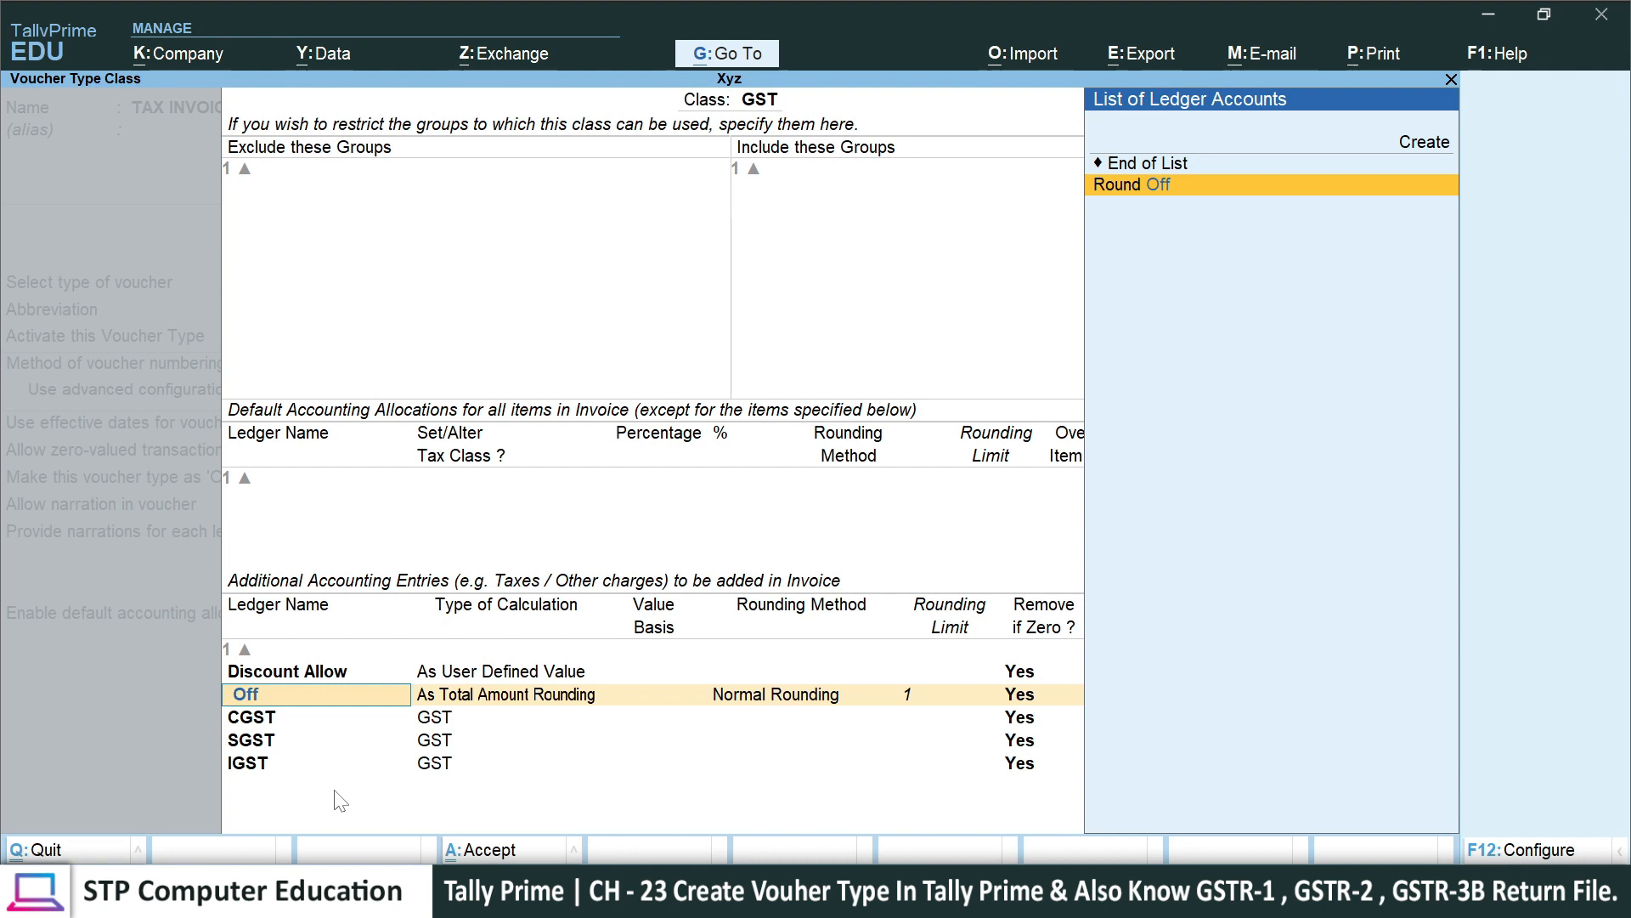
{"action": "key", "text": "Return"}
{"action": "key", "text": "Return"}
{"action": "key", "text": "Return"}
{"action": "key", "text": "Return"}
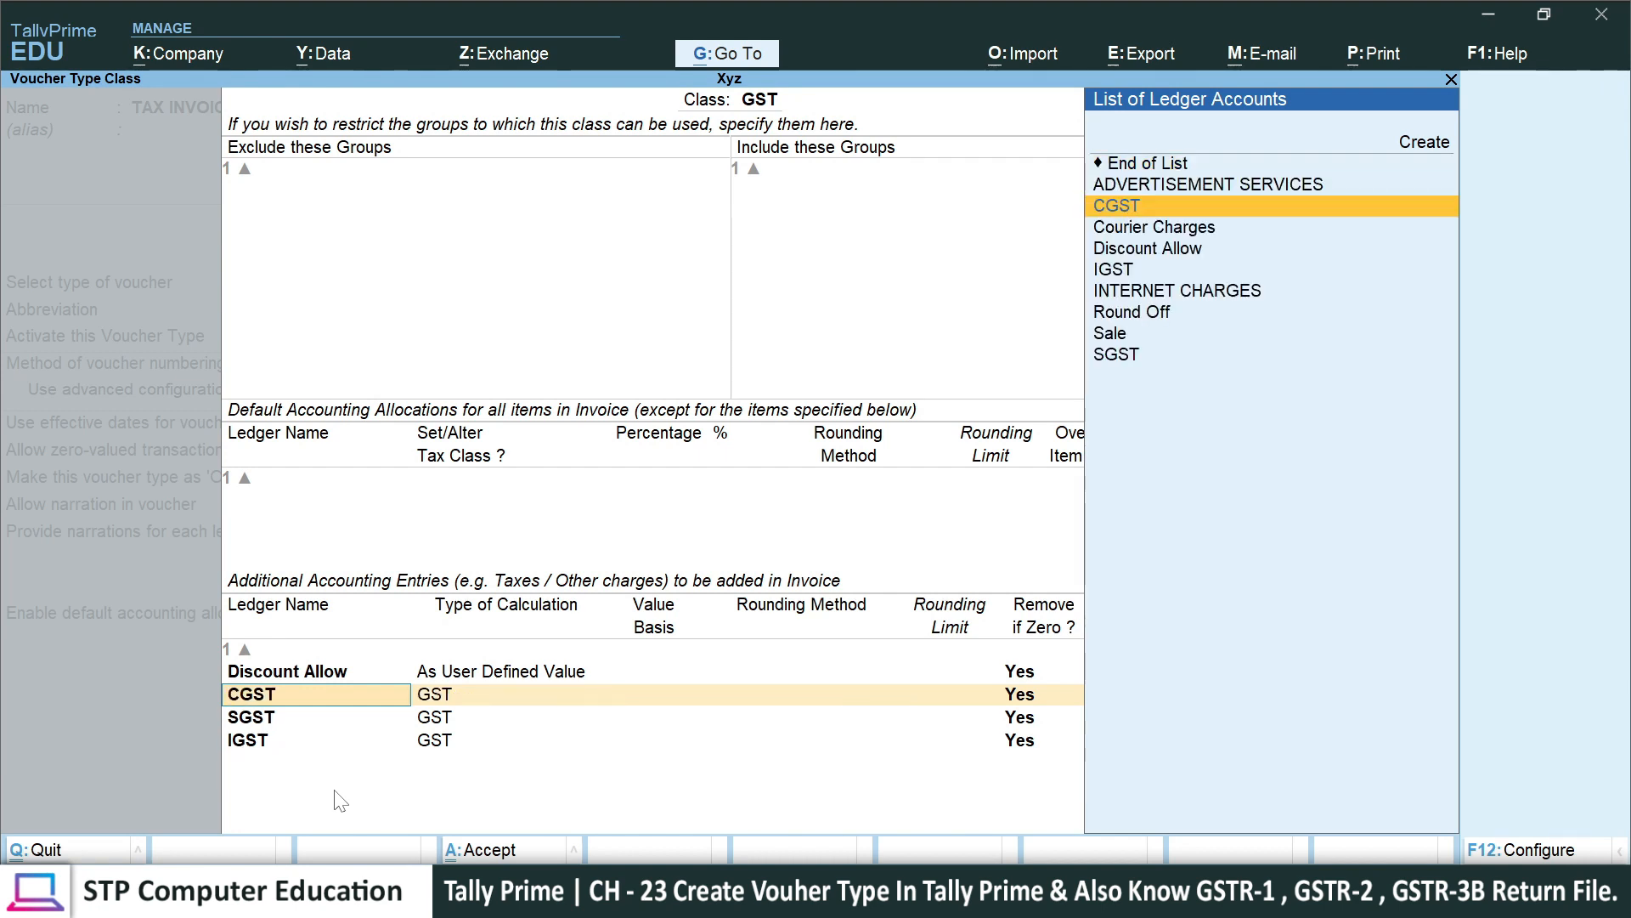
- Add Round Off as the last additional accounting entry, below IGST
{"action": "key", "text": "Return"}
{"action": "key", "text": "Return"}
{"action": "key", "text": "Return"}
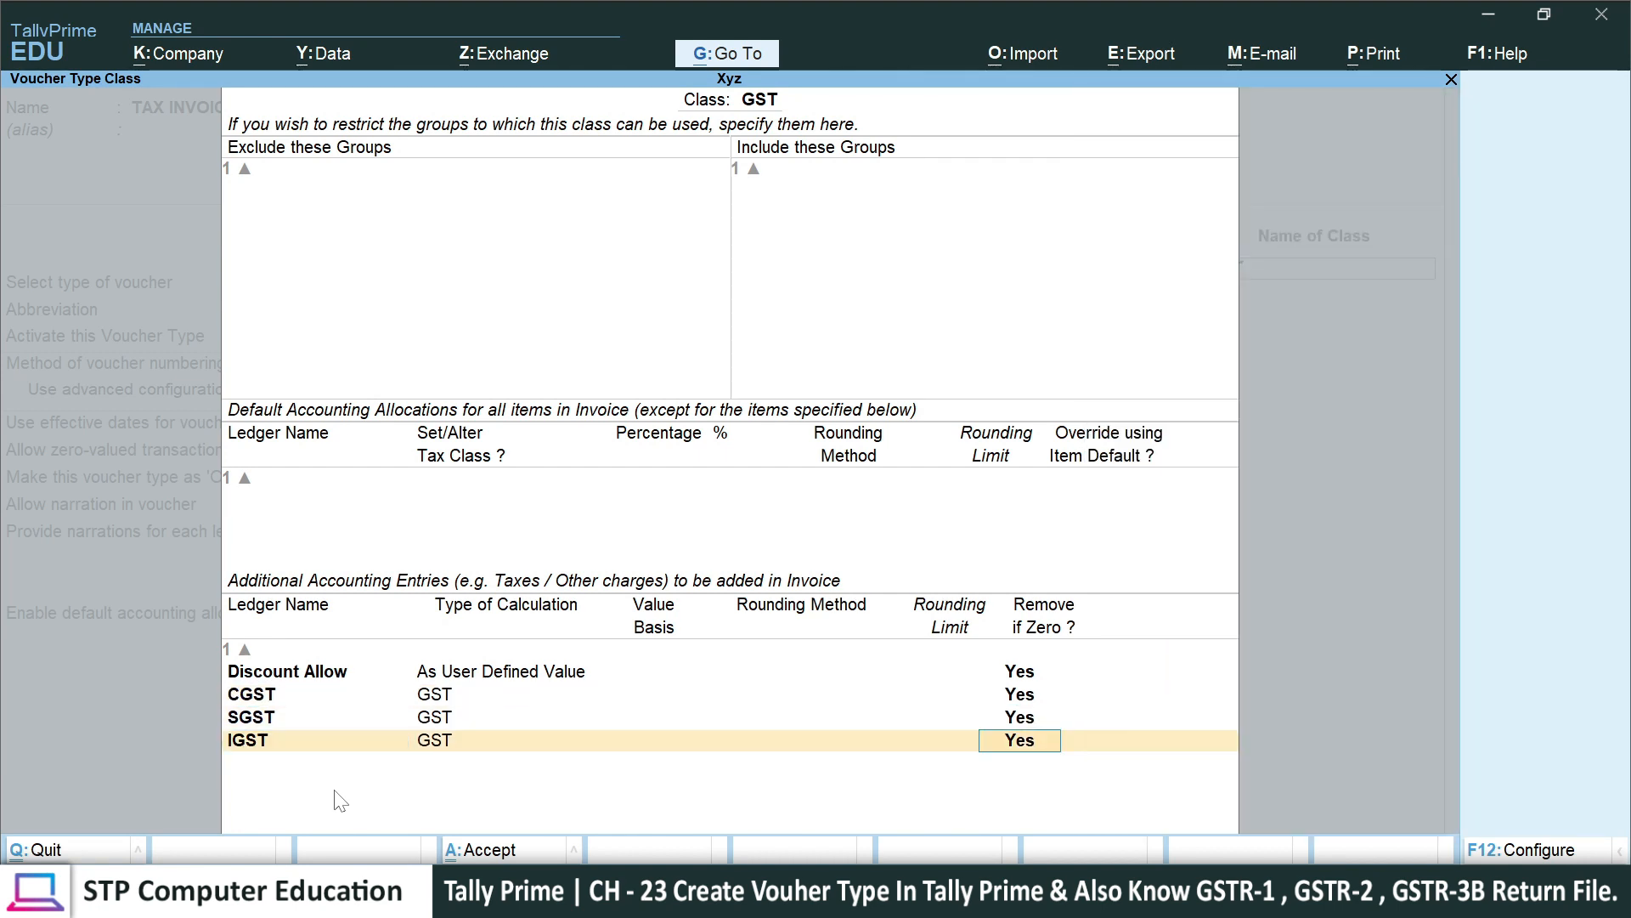
{"action": "key", "text": "Up"}
{"action": "key", "text": "Up"}
{"action": "key", "text": "Up"}
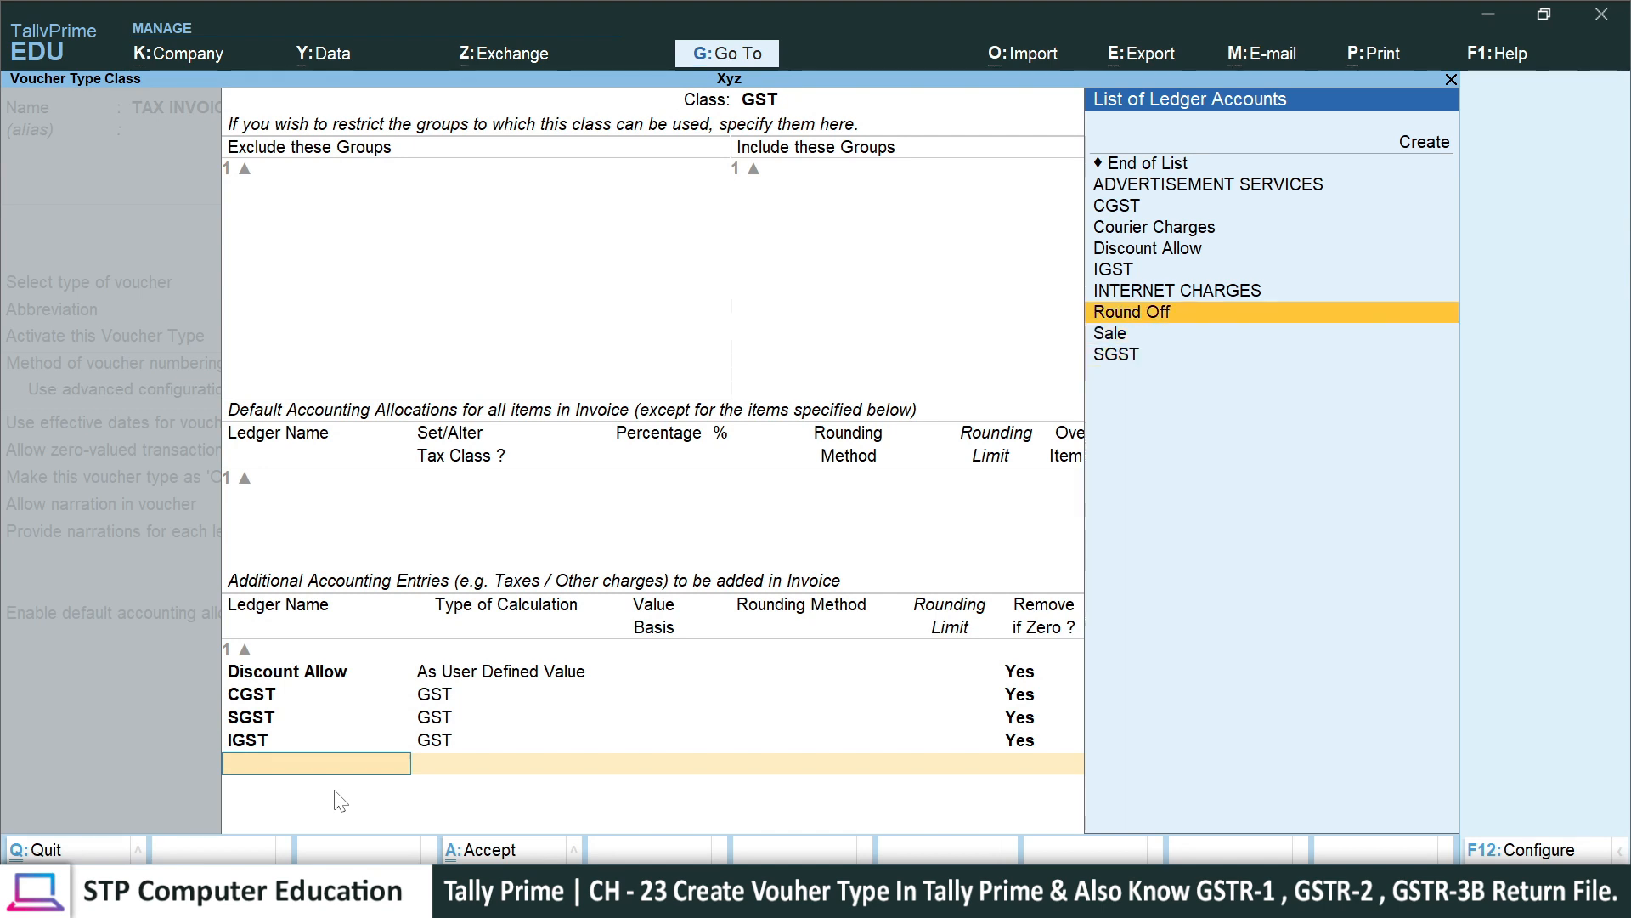
{"action": "key", "text": "Return"}
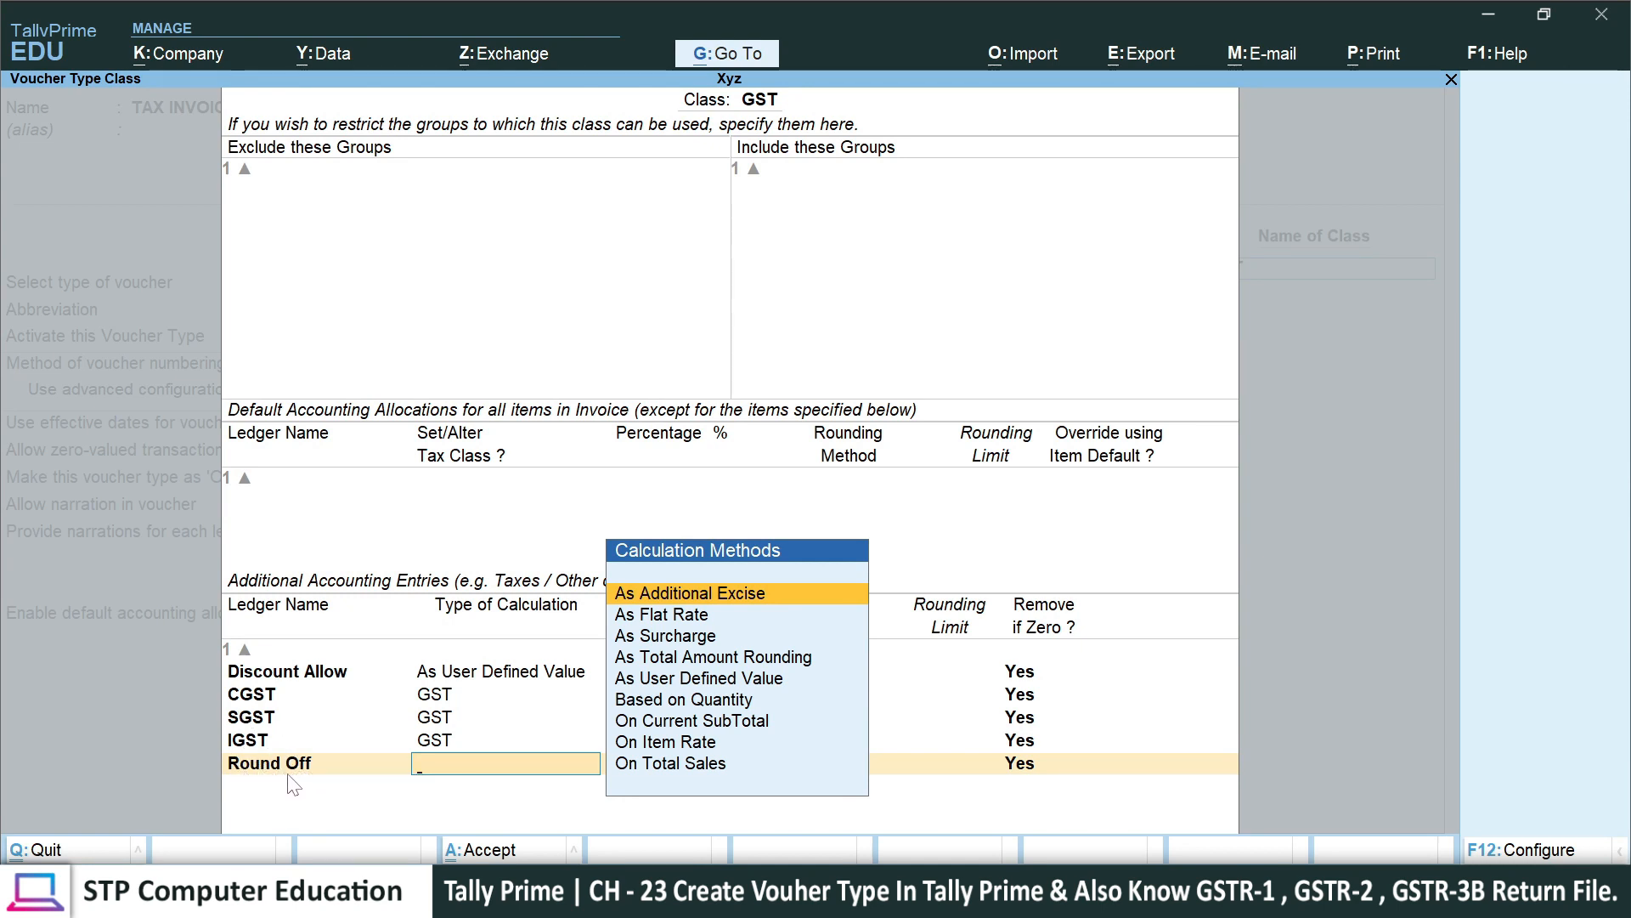
- Set the Round Off entry below IGST to As Total Amount Rounding, Normal Rounding, limit 1, with Remove if Zero at Yes
{"action": "key", "text": "Down"}
{"action": "key", "text": "Down"}
{"action": "key", "text": "Down"}
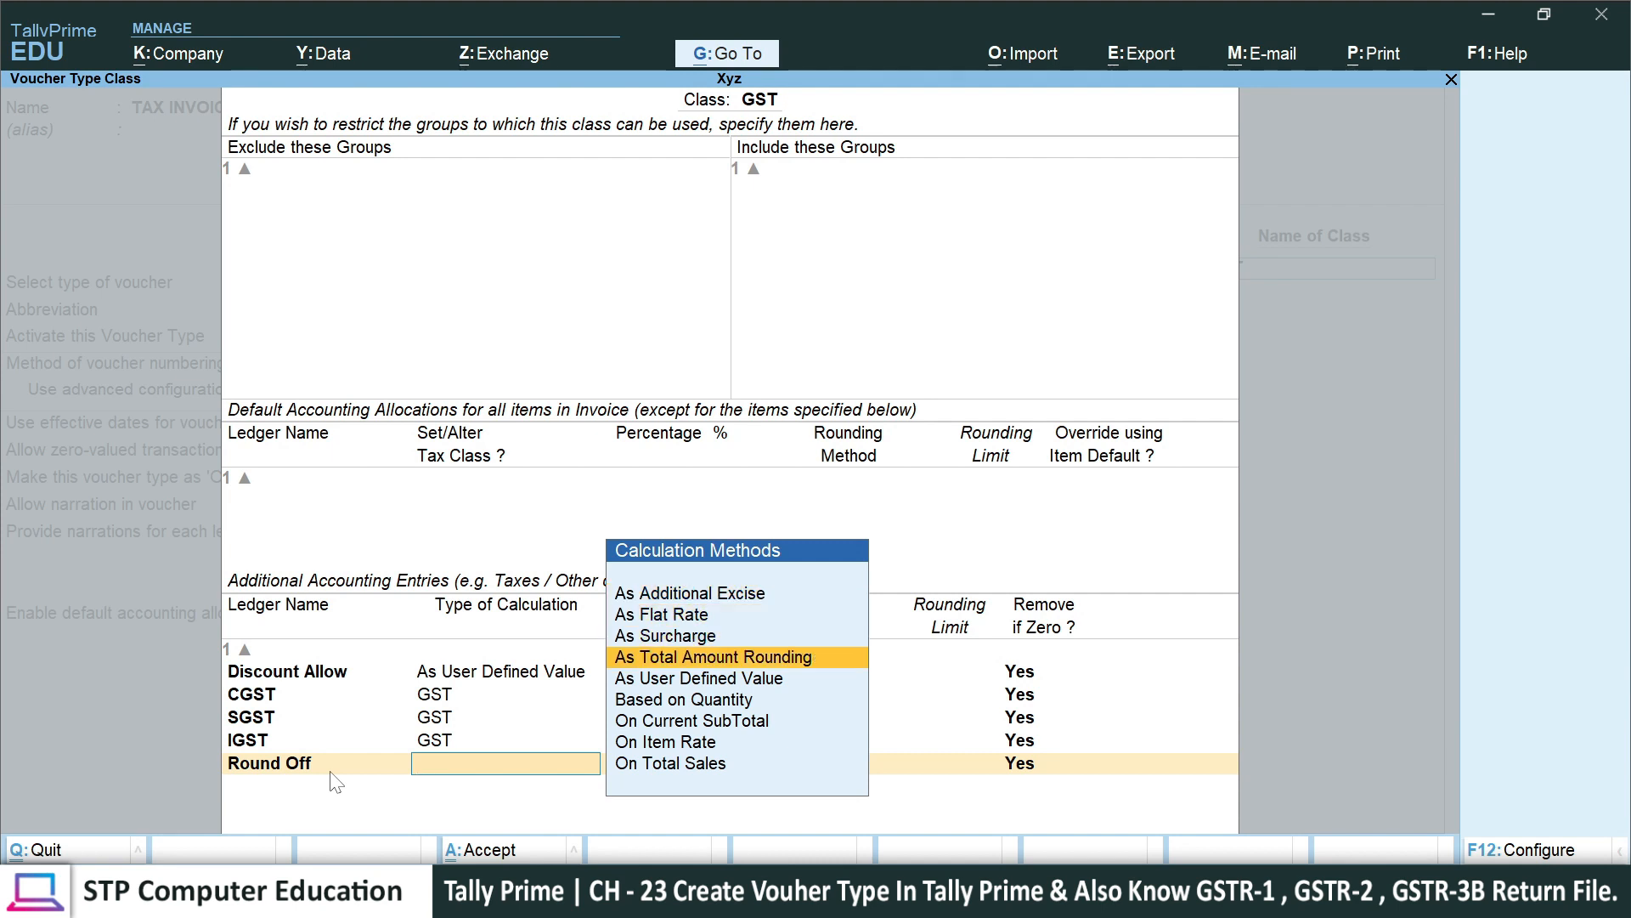
{"action": "key", "text": "Return"}
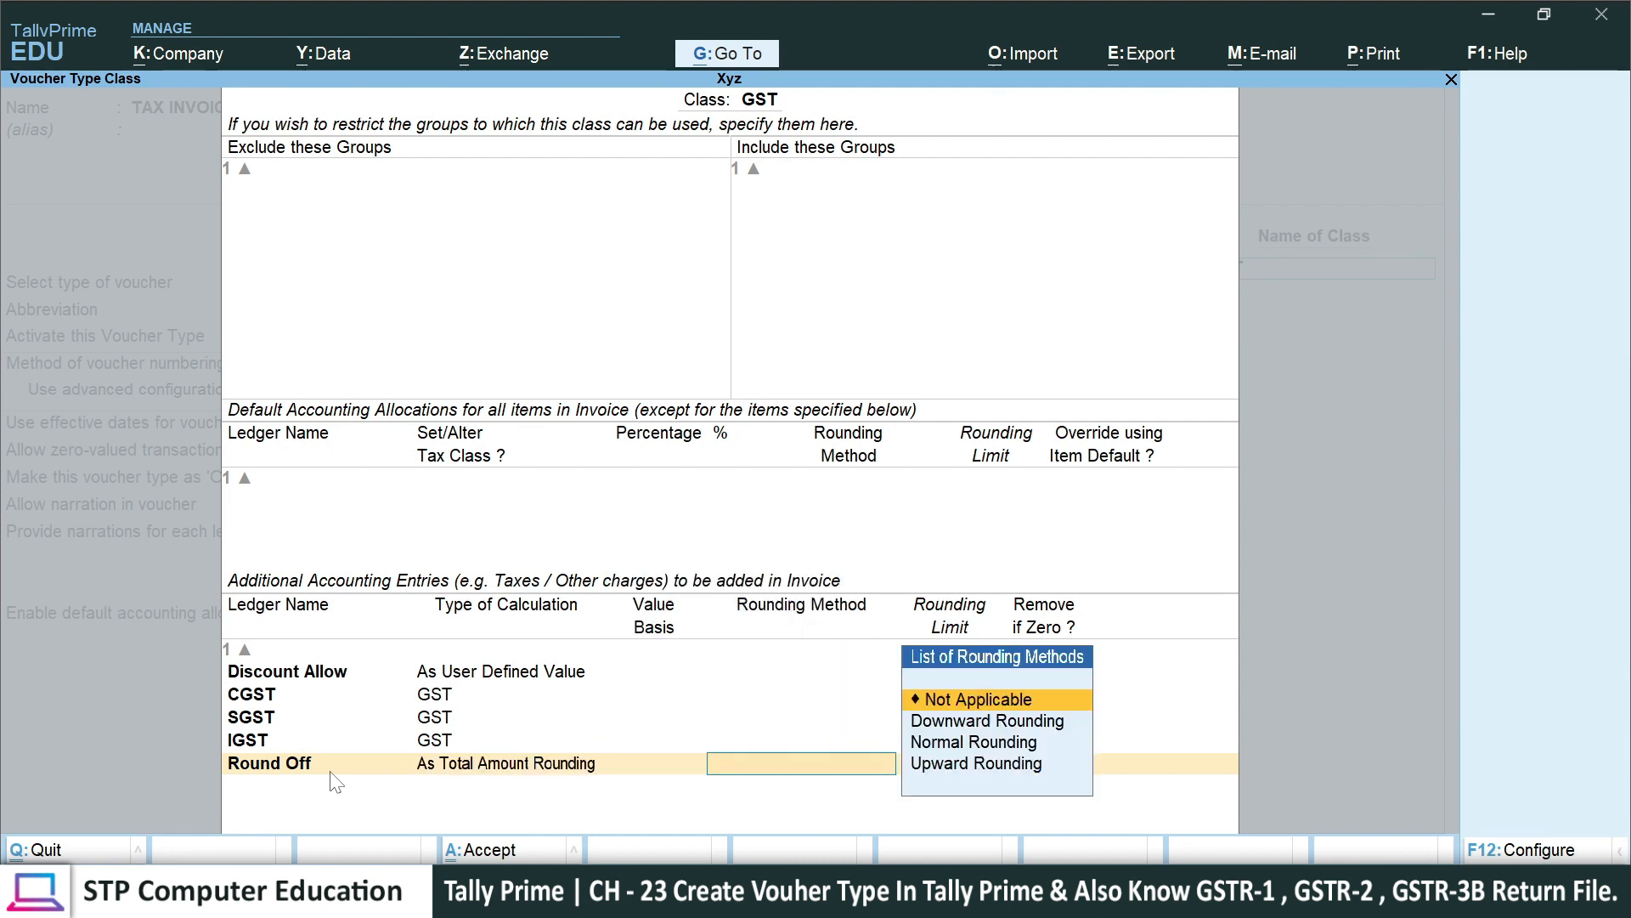
{"action": "key", "text": "Down"}
{"action": "key", "text": "Down"}
{"action": "key", "text": "Return"}
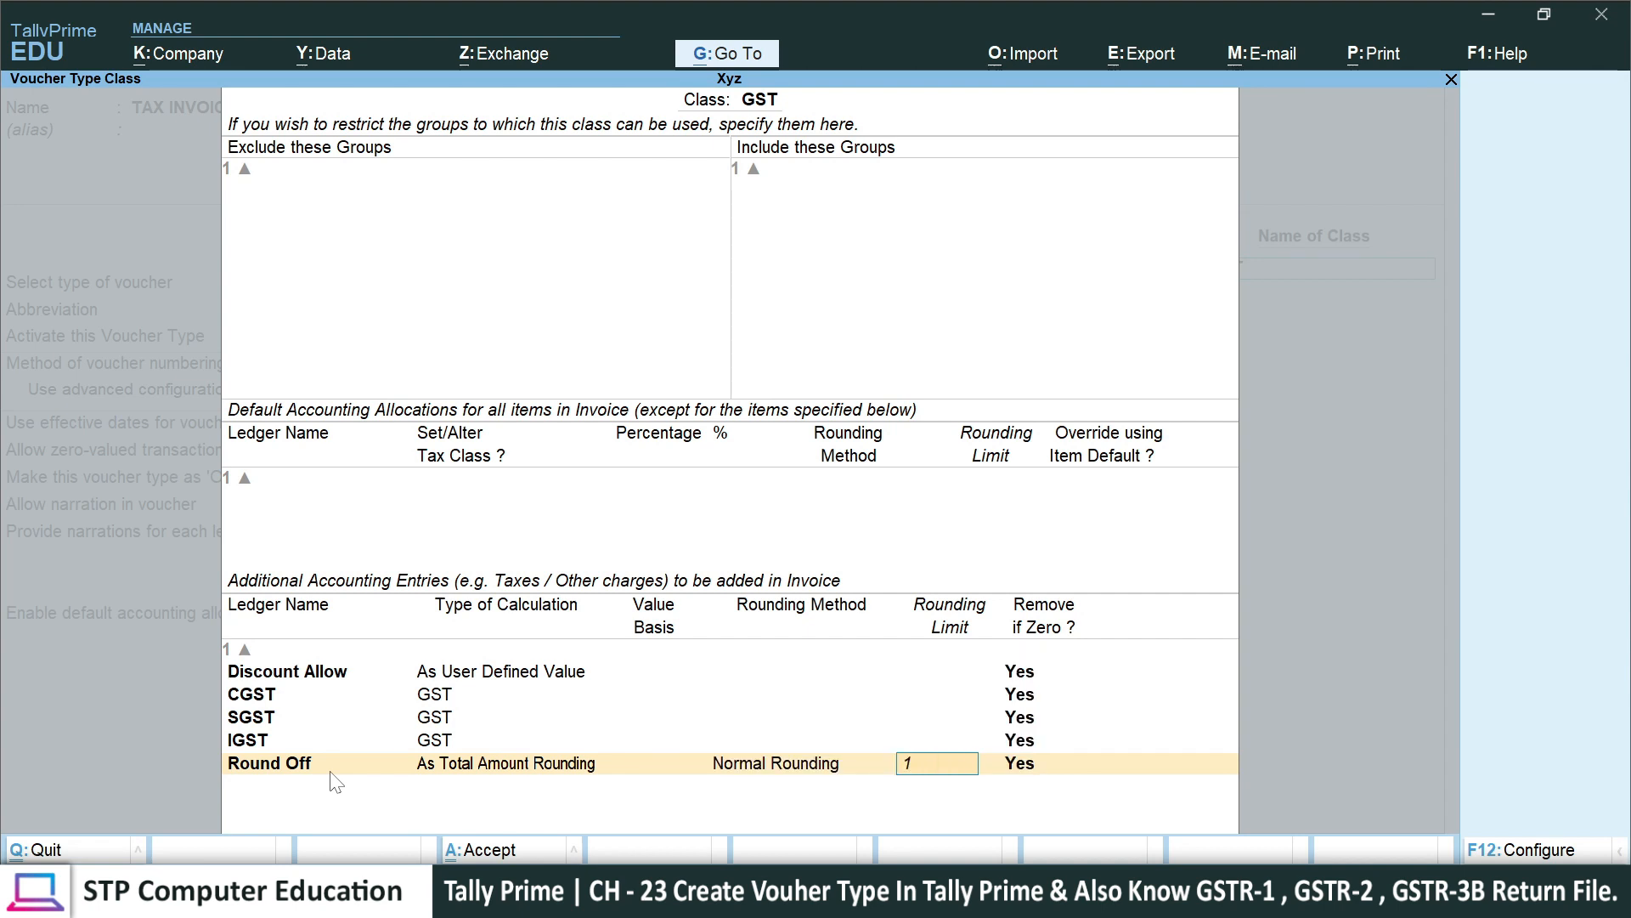
{"action": "key", "text": "Return"}
{"action": "key", "text": "Return"}
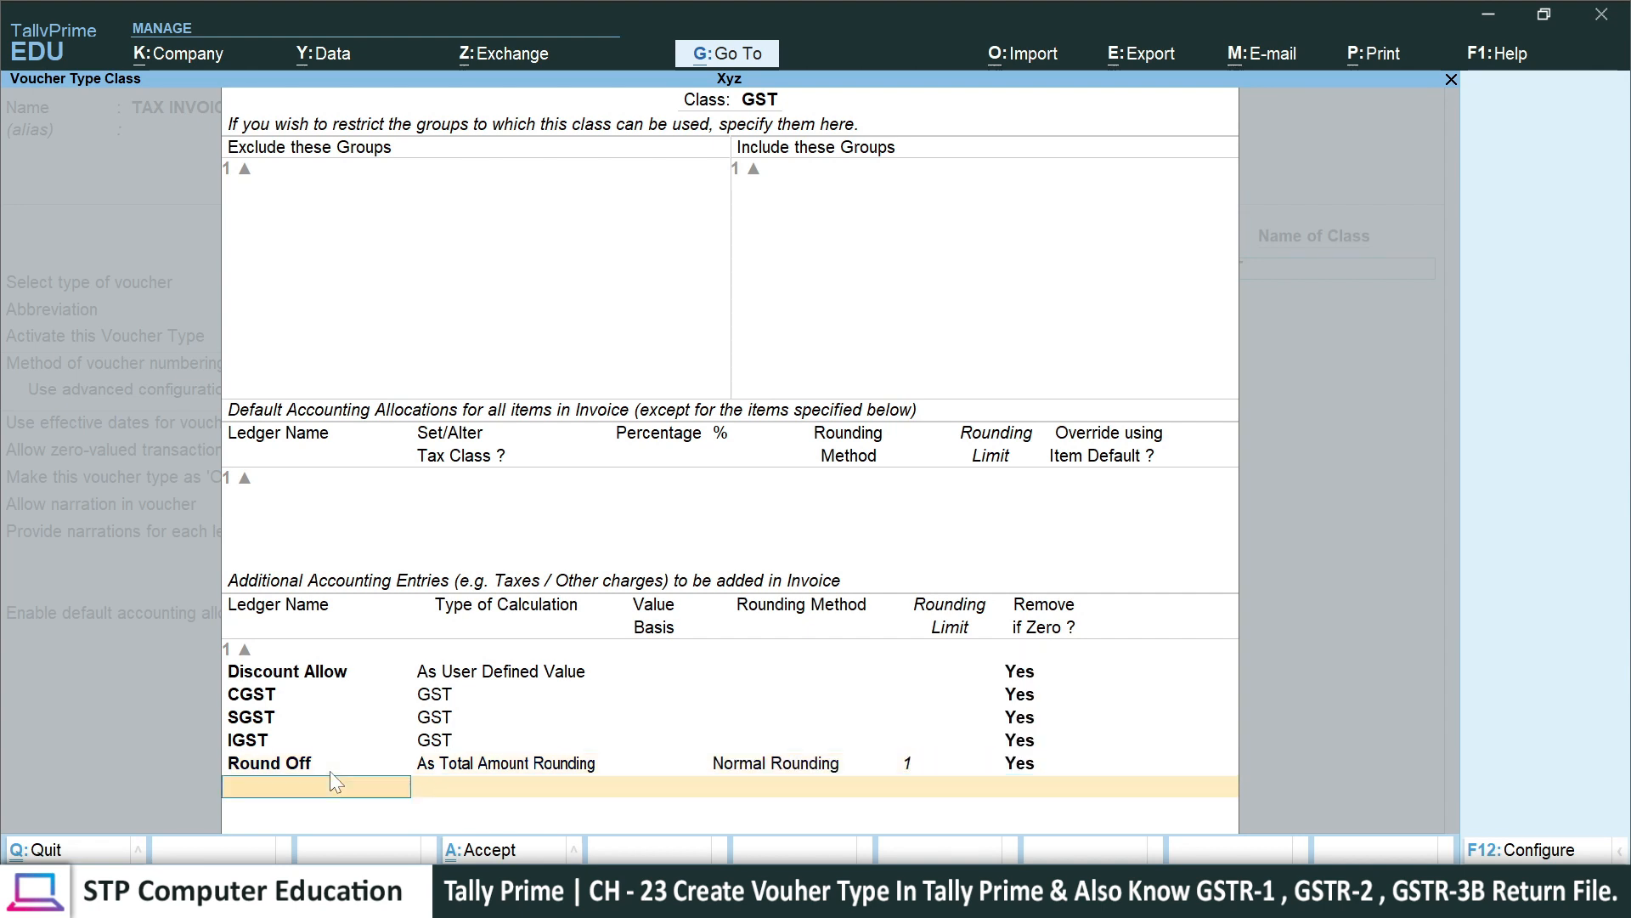
- Finish the GST class's entry list and save the TAX INVOICE voucher type
{"action": "key", "text": "Return"}
{"action": "key", "text": "Return"}
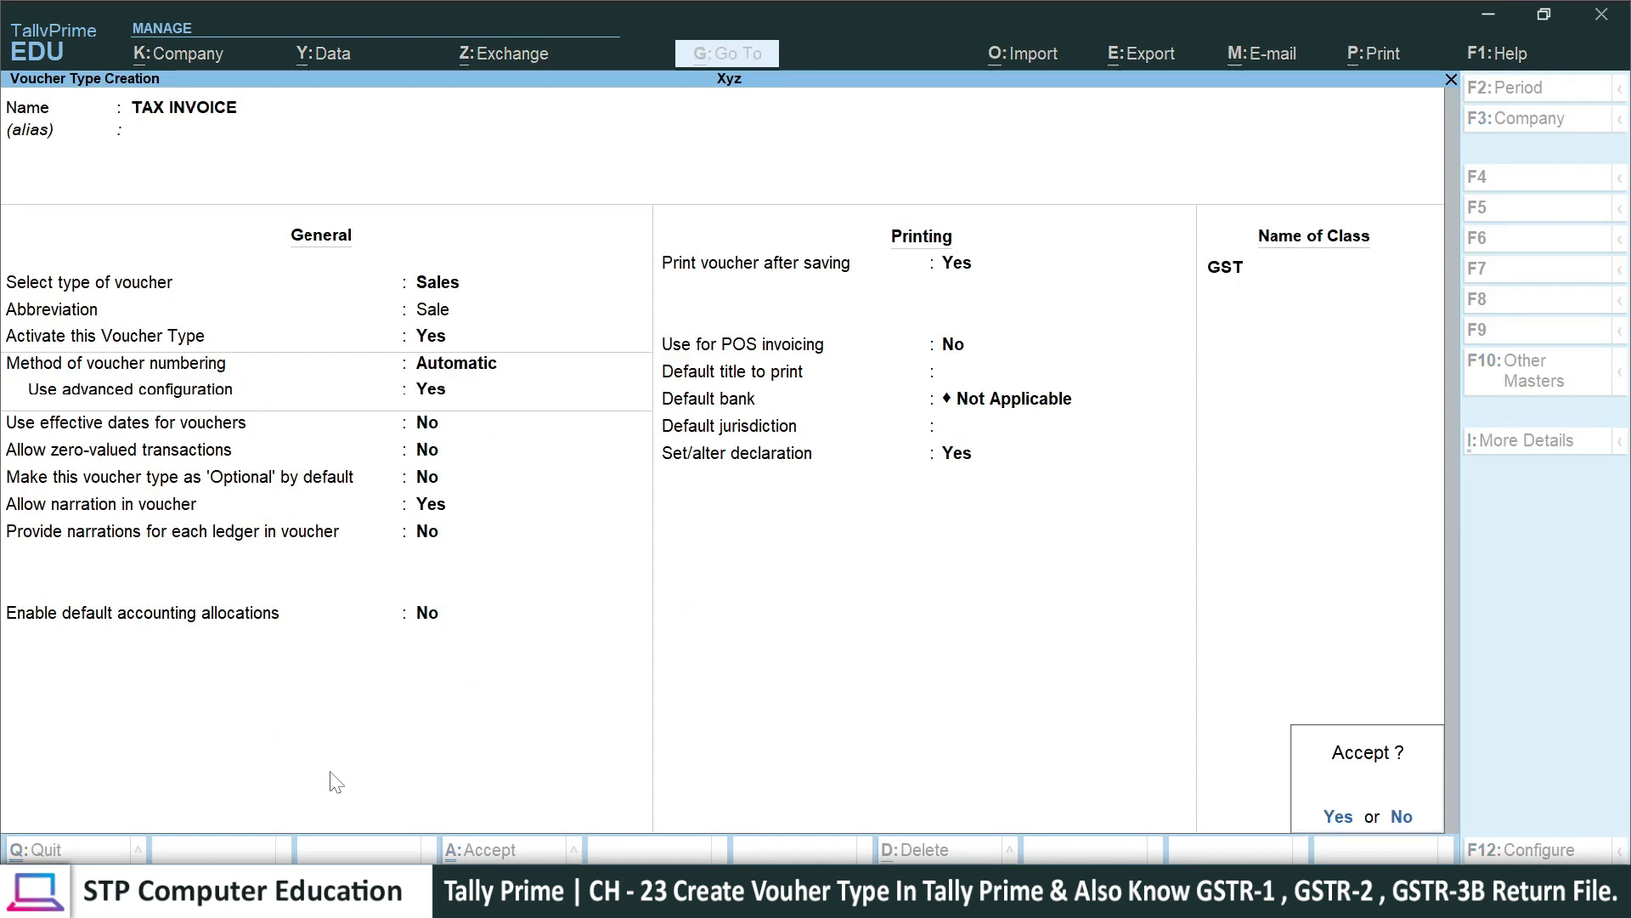
{"action": "key", "text": "Return"}
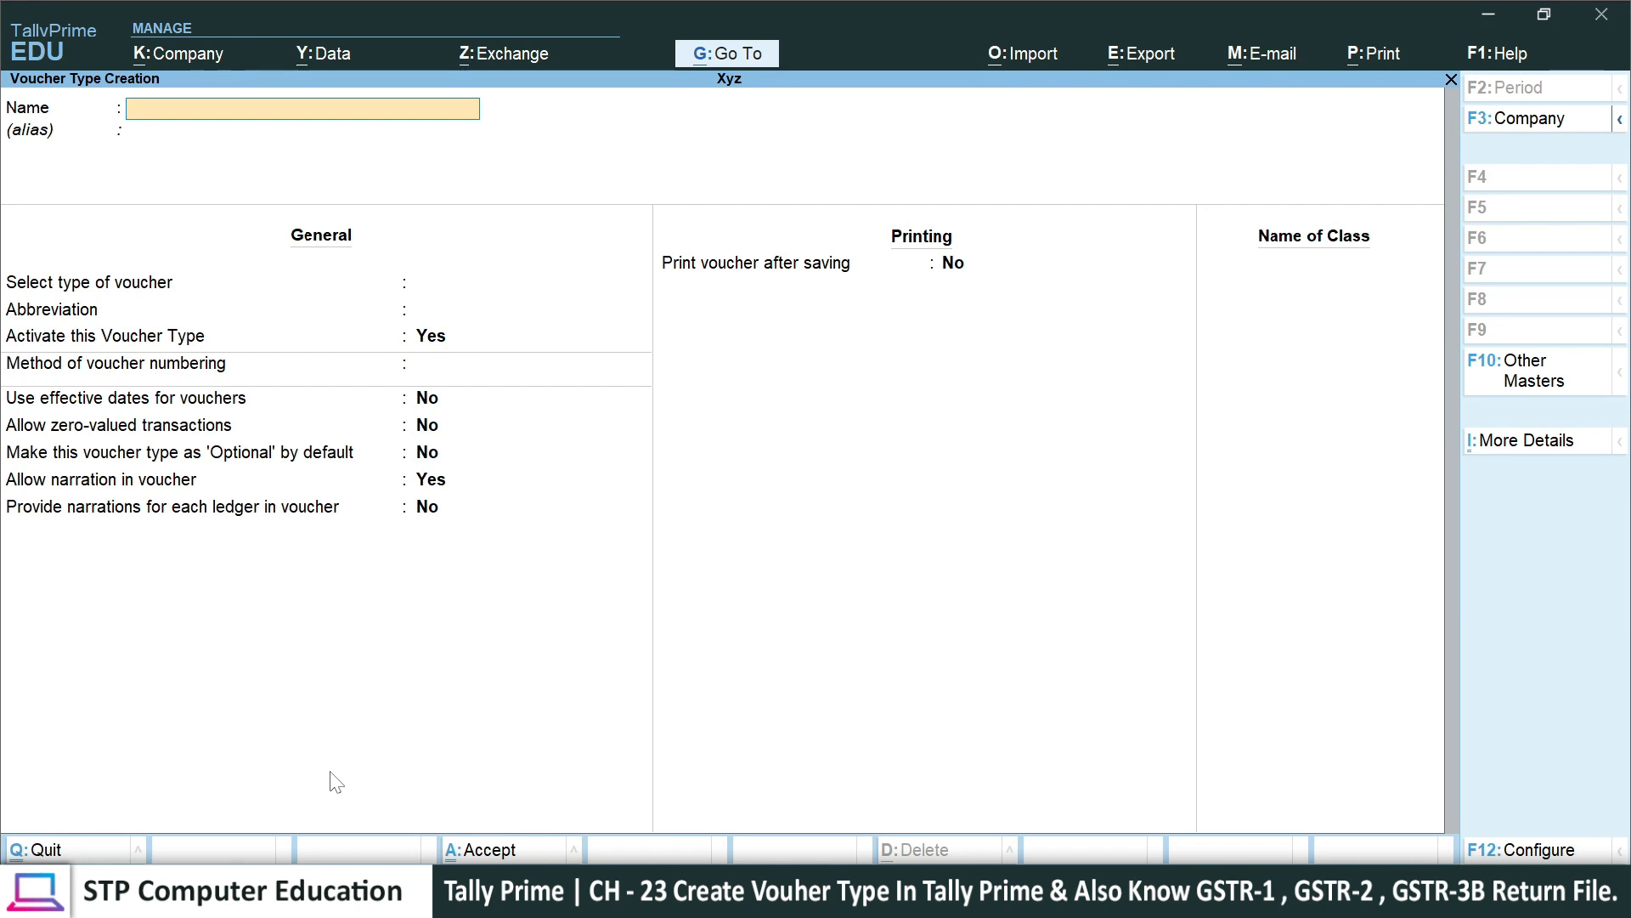
- Leave voucher type creation and open a new sales voucher for entry
{"action": "key", "text": "Escape"}
{"action": "key", "text": "Escape"}
{"action": "key", "text": "Escape"}
{"action": "key", "text": "Escape"}
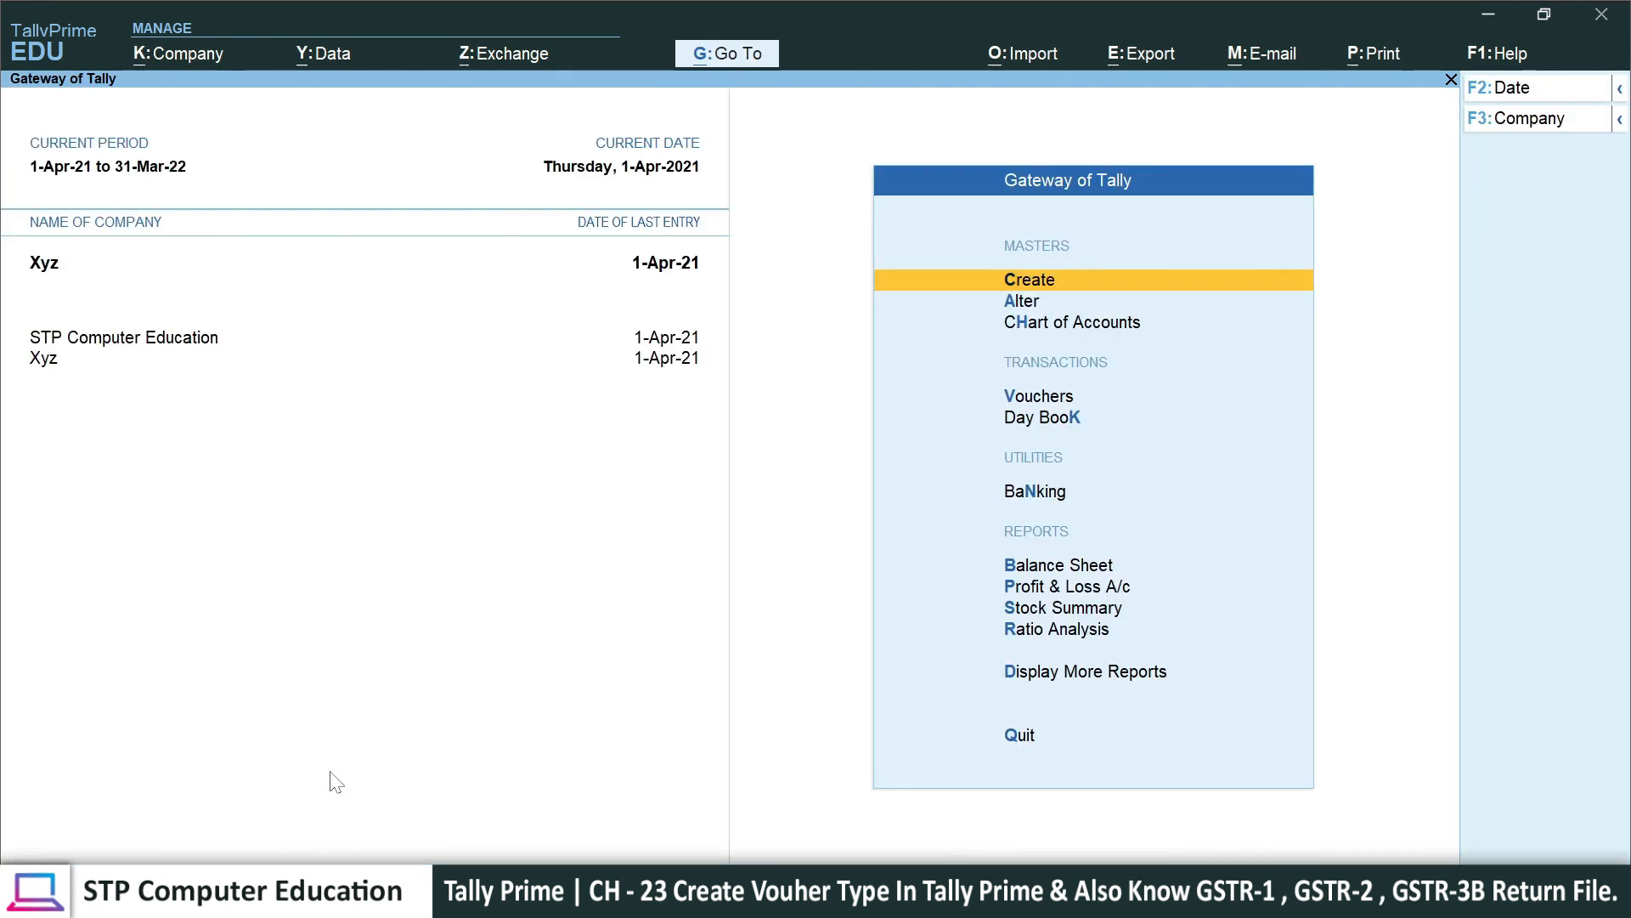
{"action": "key", "text": "Down"}
{"action": "key", "text": "Down"}
{"action": "key", "text": "Down"}
{"action": "key", "text": "Down"}
{"action": "key", "text": "Up"}
{"action": "key", "text": "Return"}
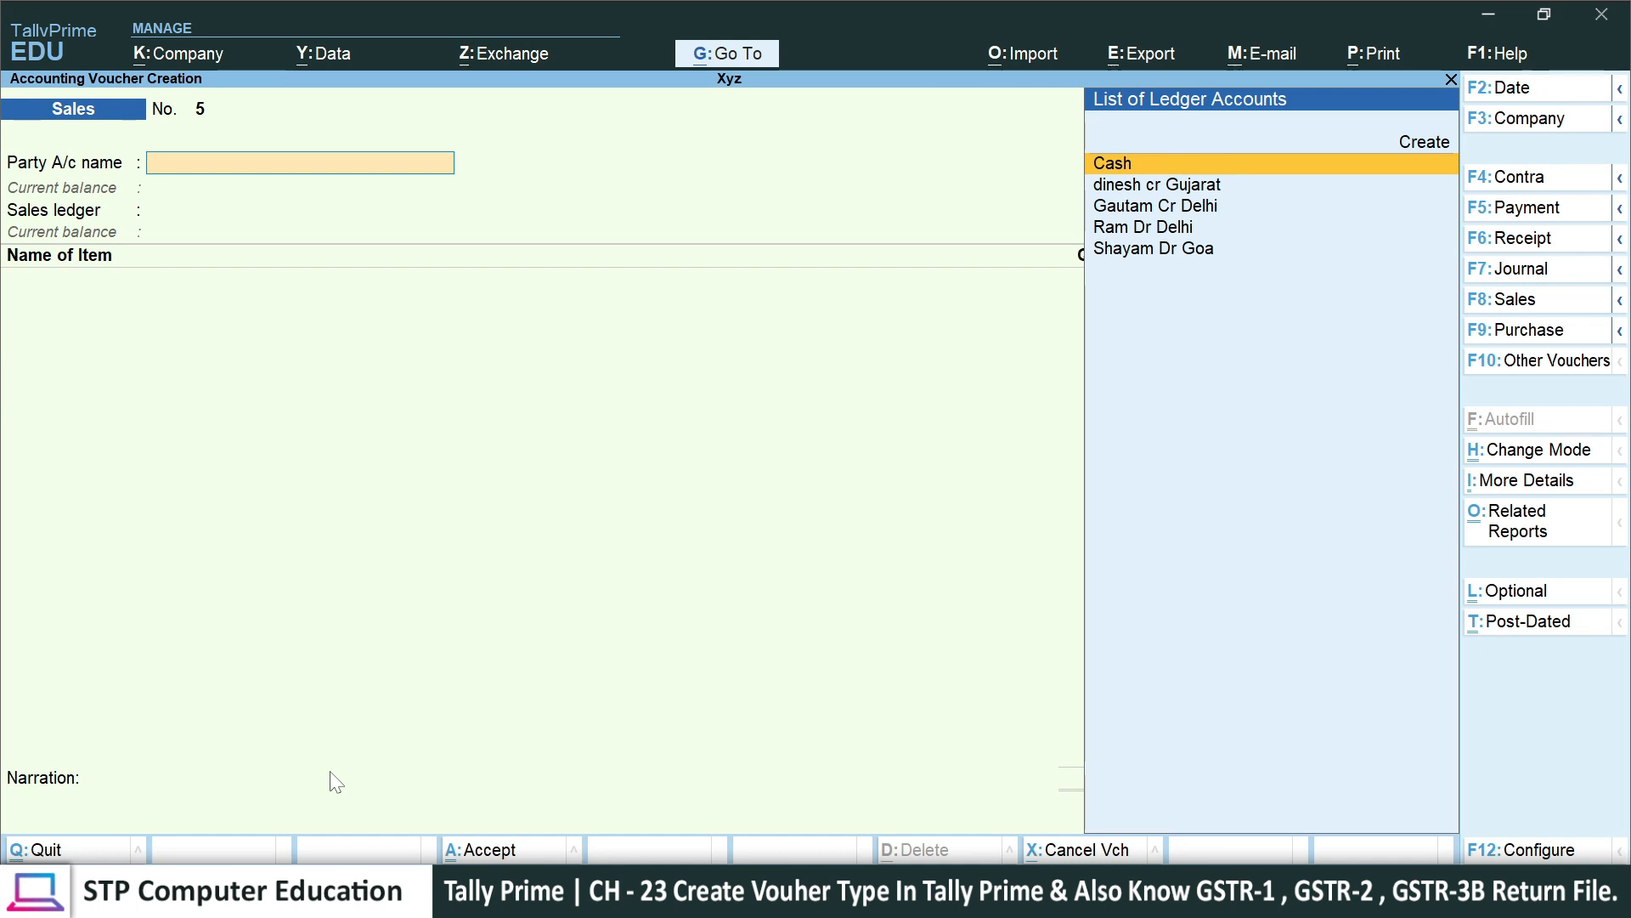
- Change the sales voucher's type to TAX INVOICE and choose the GST voucher class
{"action": "key", "text": "F8"}
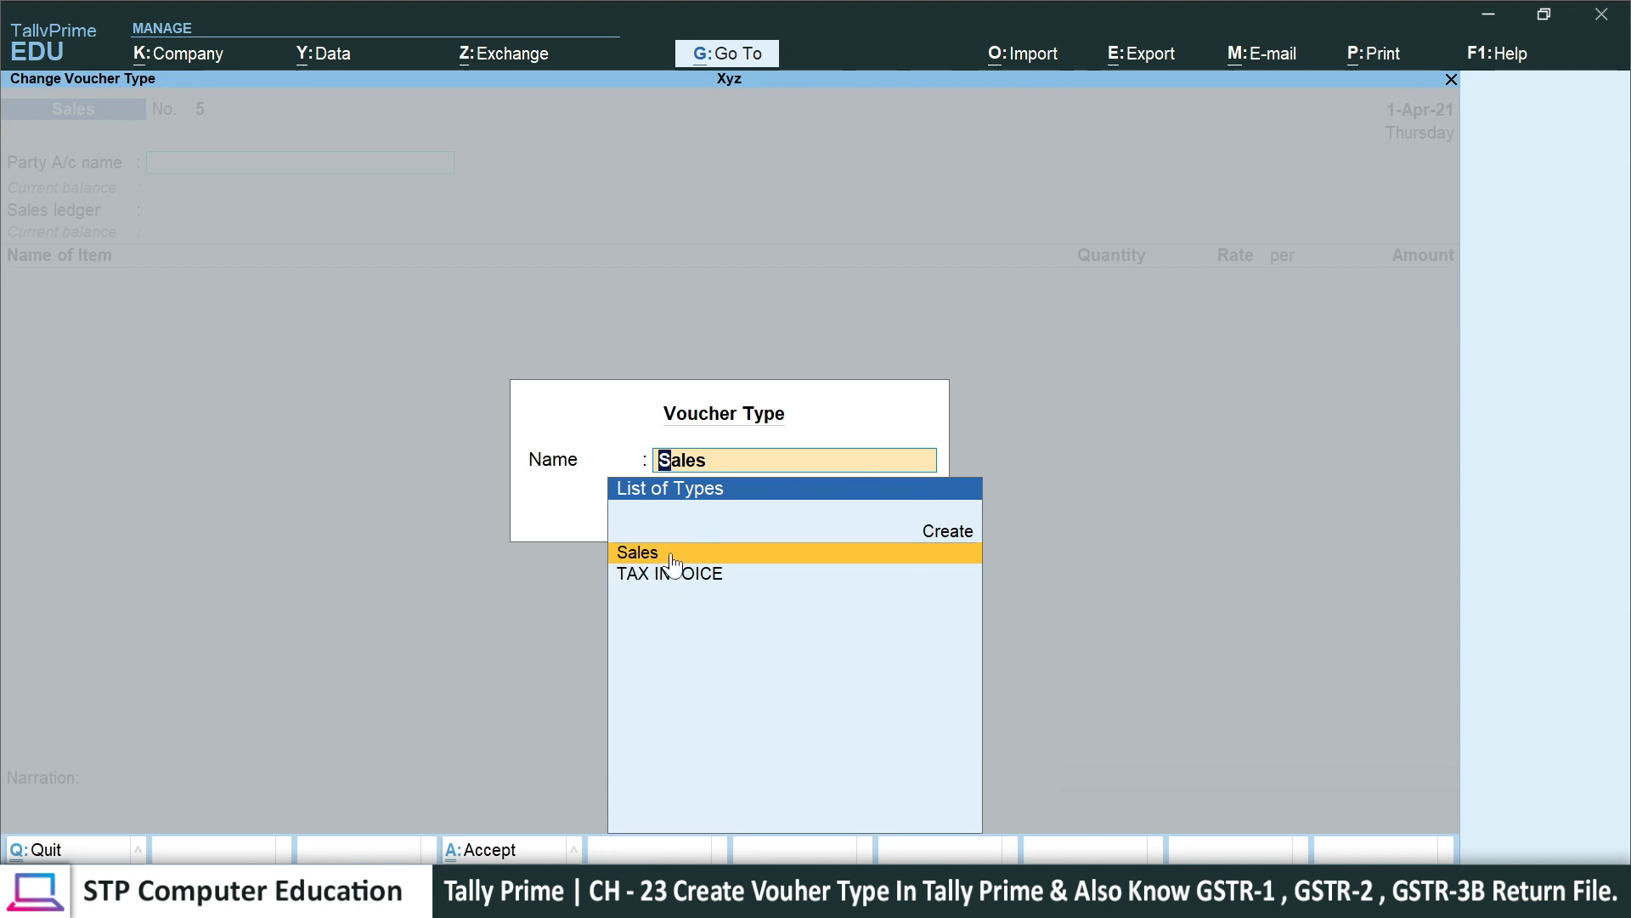
{"action": "key", "text": "Down"}
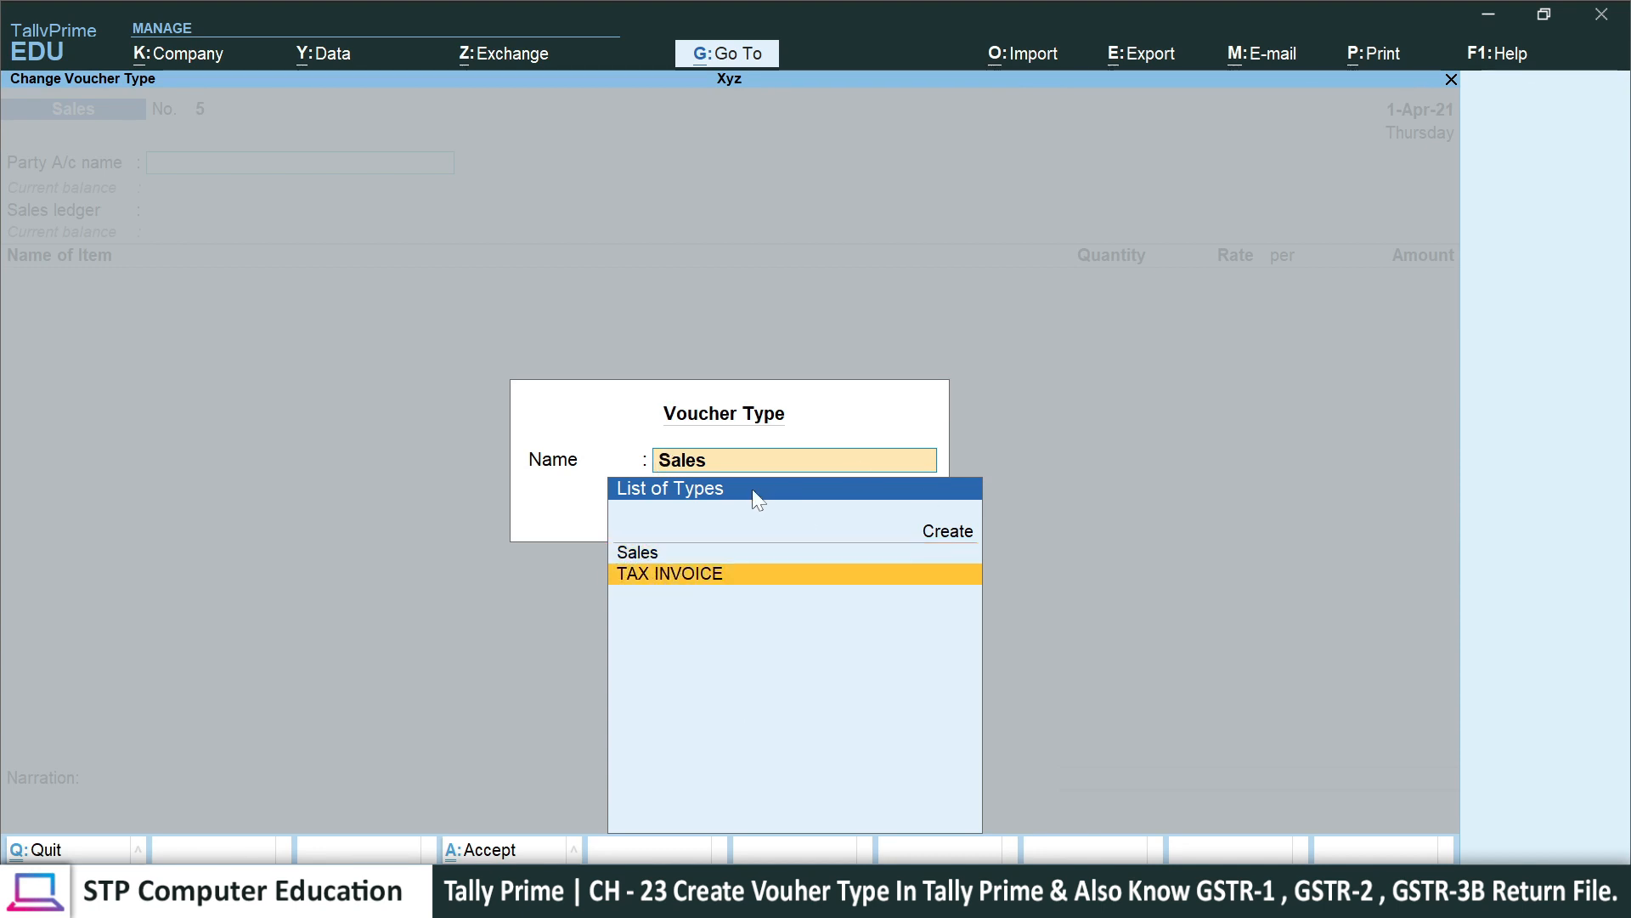
{"action": "left_click", "coordinate": [738, 576]}
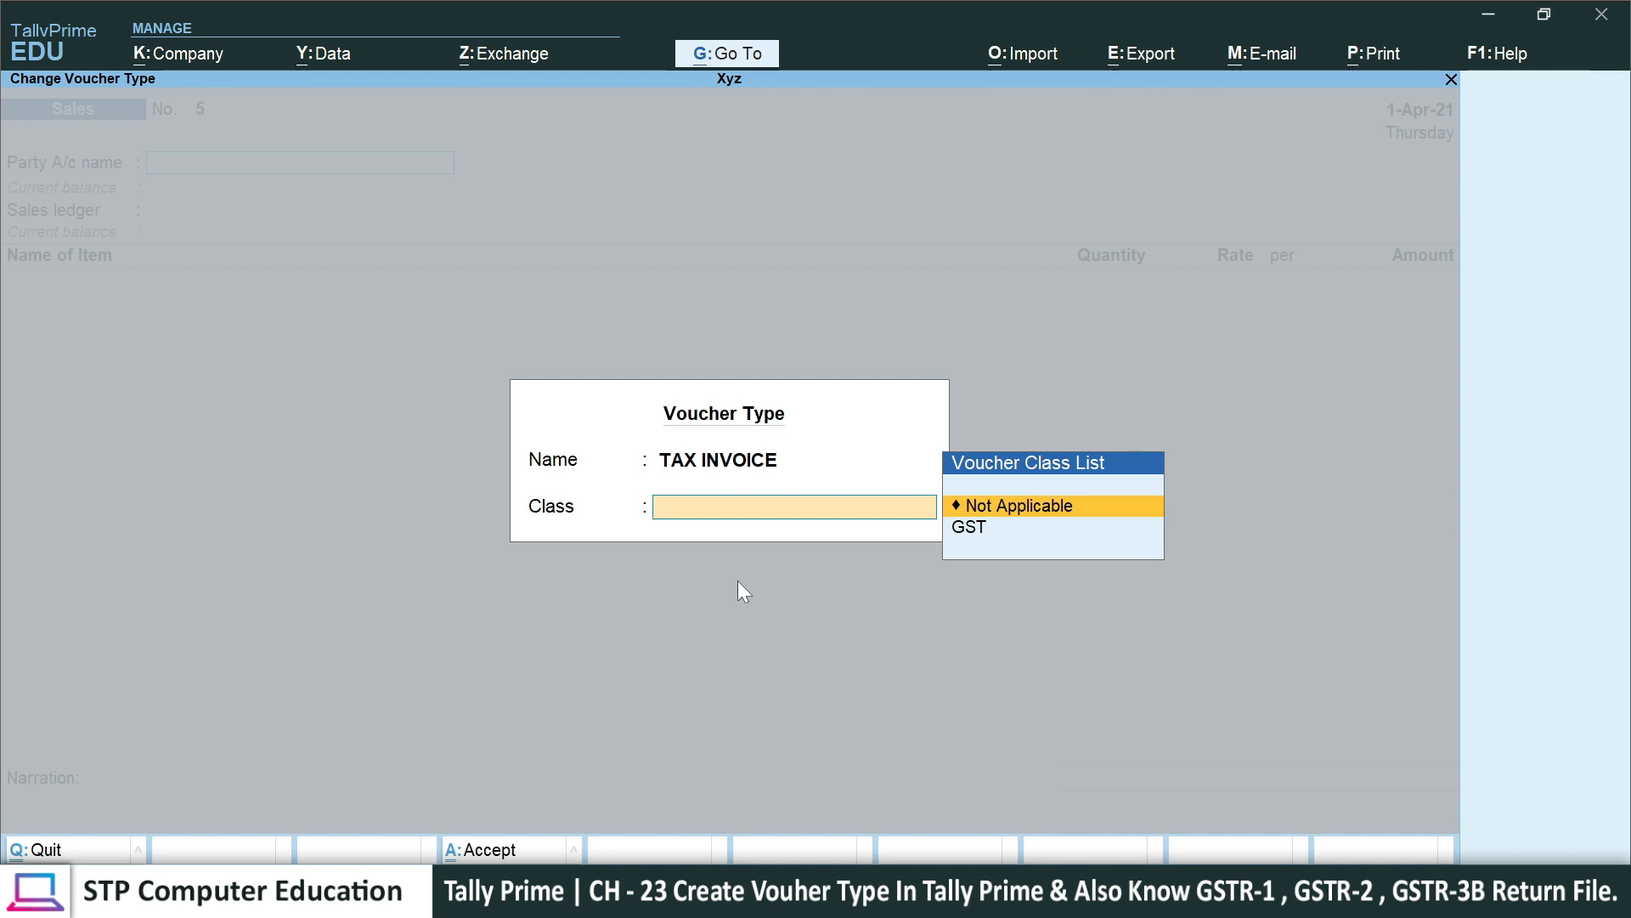
{"action": "key", "text": "Down"}
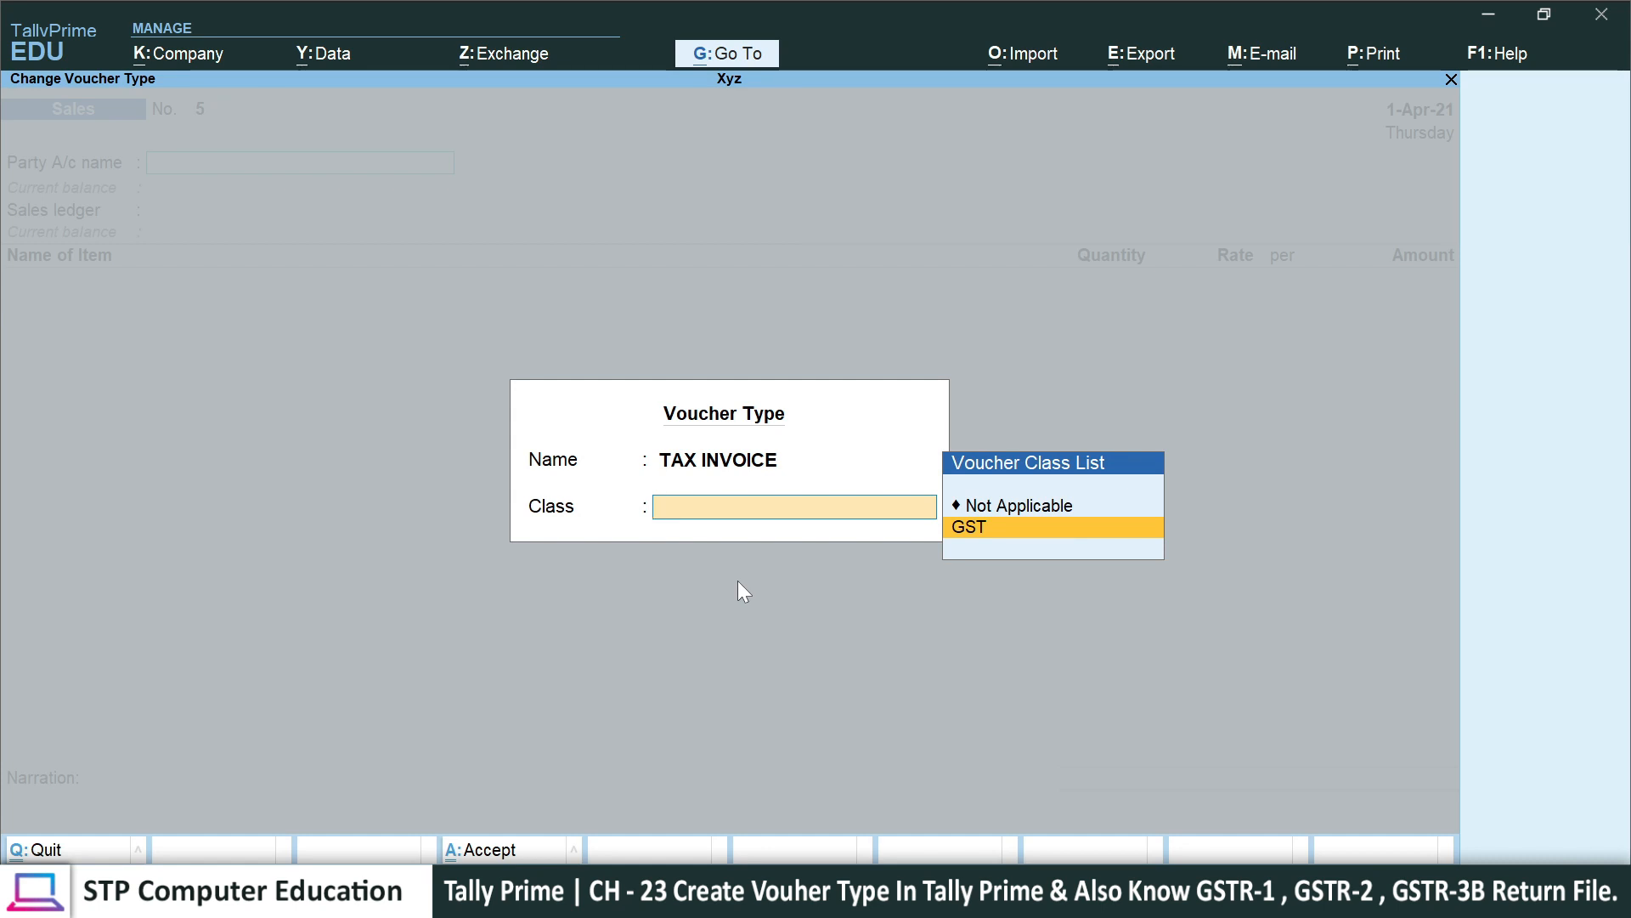
{"action": "key", "text": "Return"}
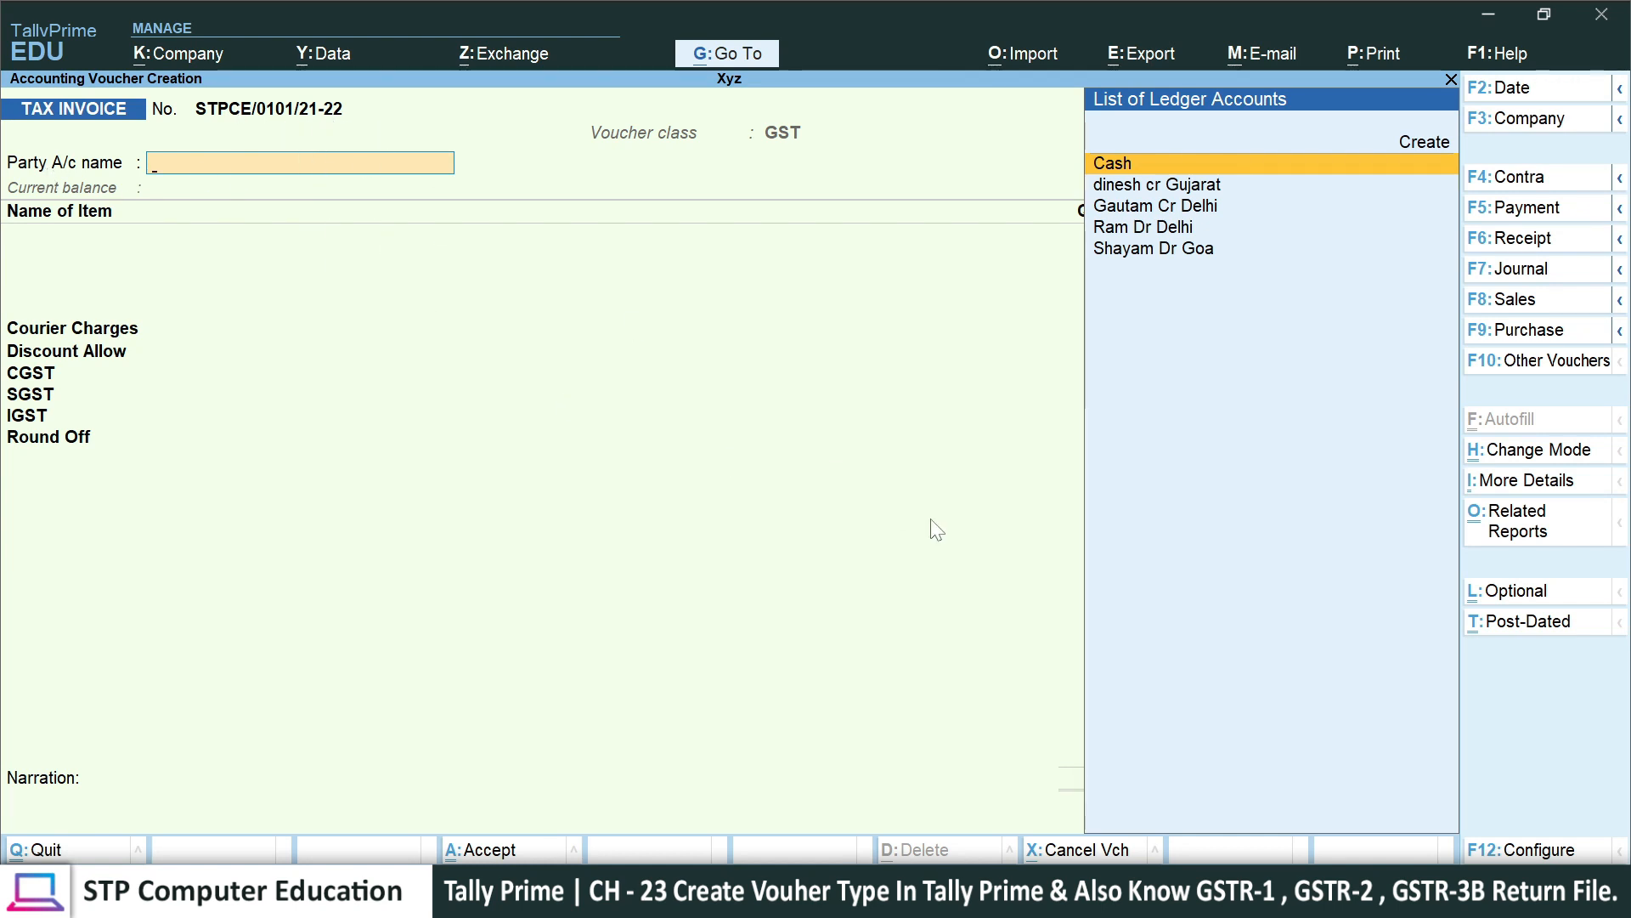
- Select the Delhi debtor ledger as the invoice party and accept the dispatch and party details without changes
{"action": "key", "text": "Down"}
{"action": "key", "text": "Down"}
{"action": "key", "text": "Down"}
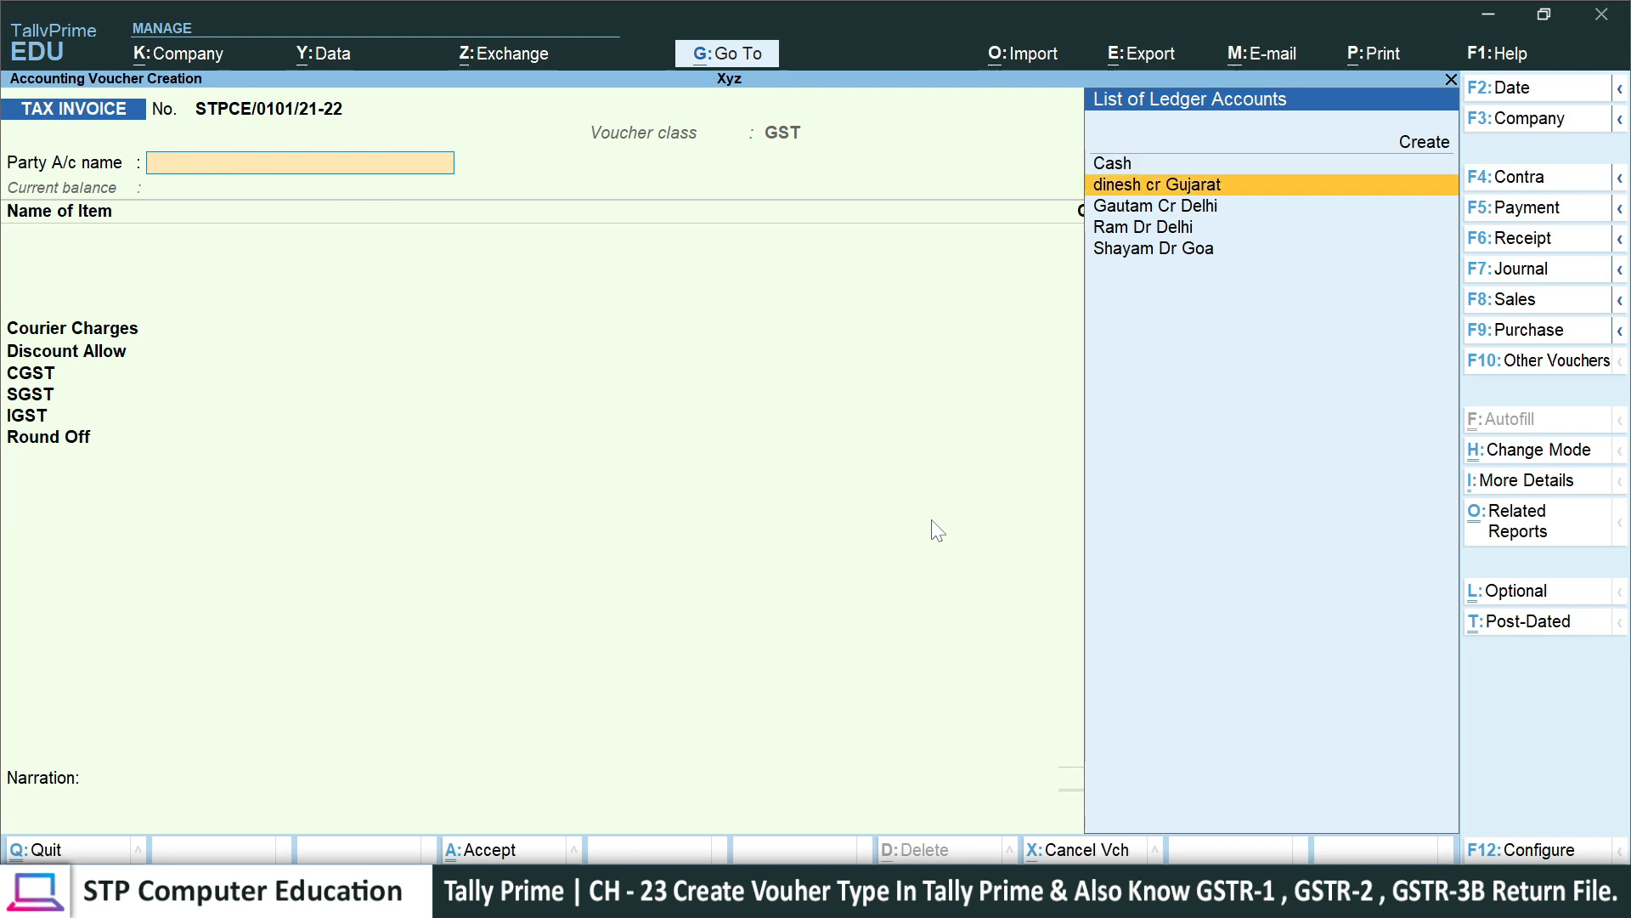
{"action": "key", "text": "Return"}
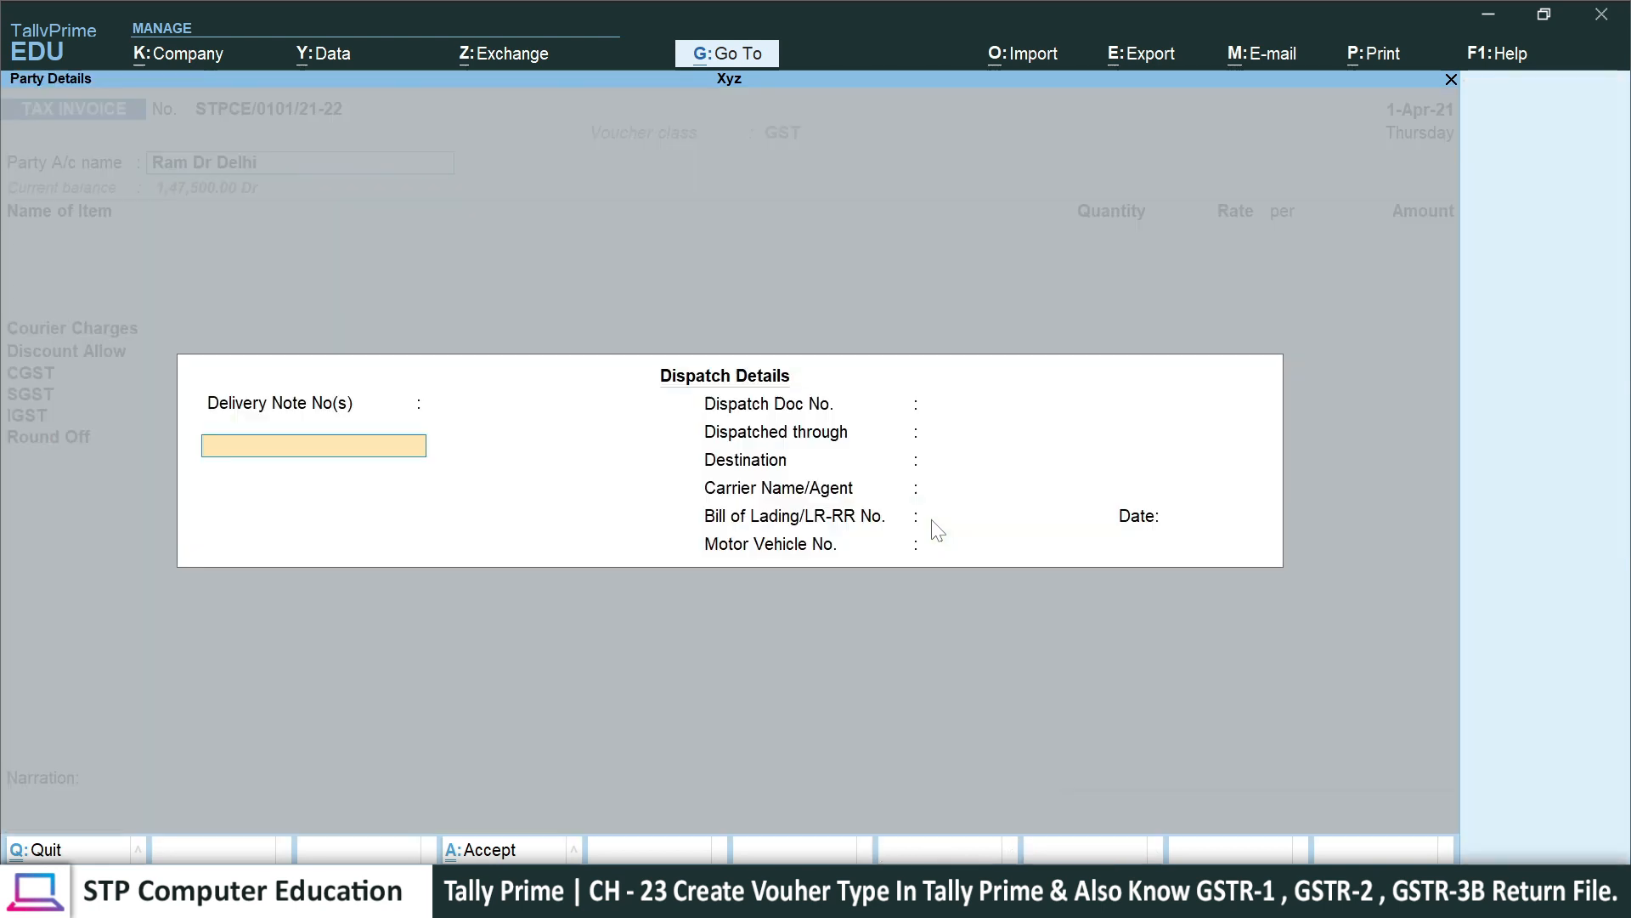
{"action": "key", "text": "ctrl+a"}
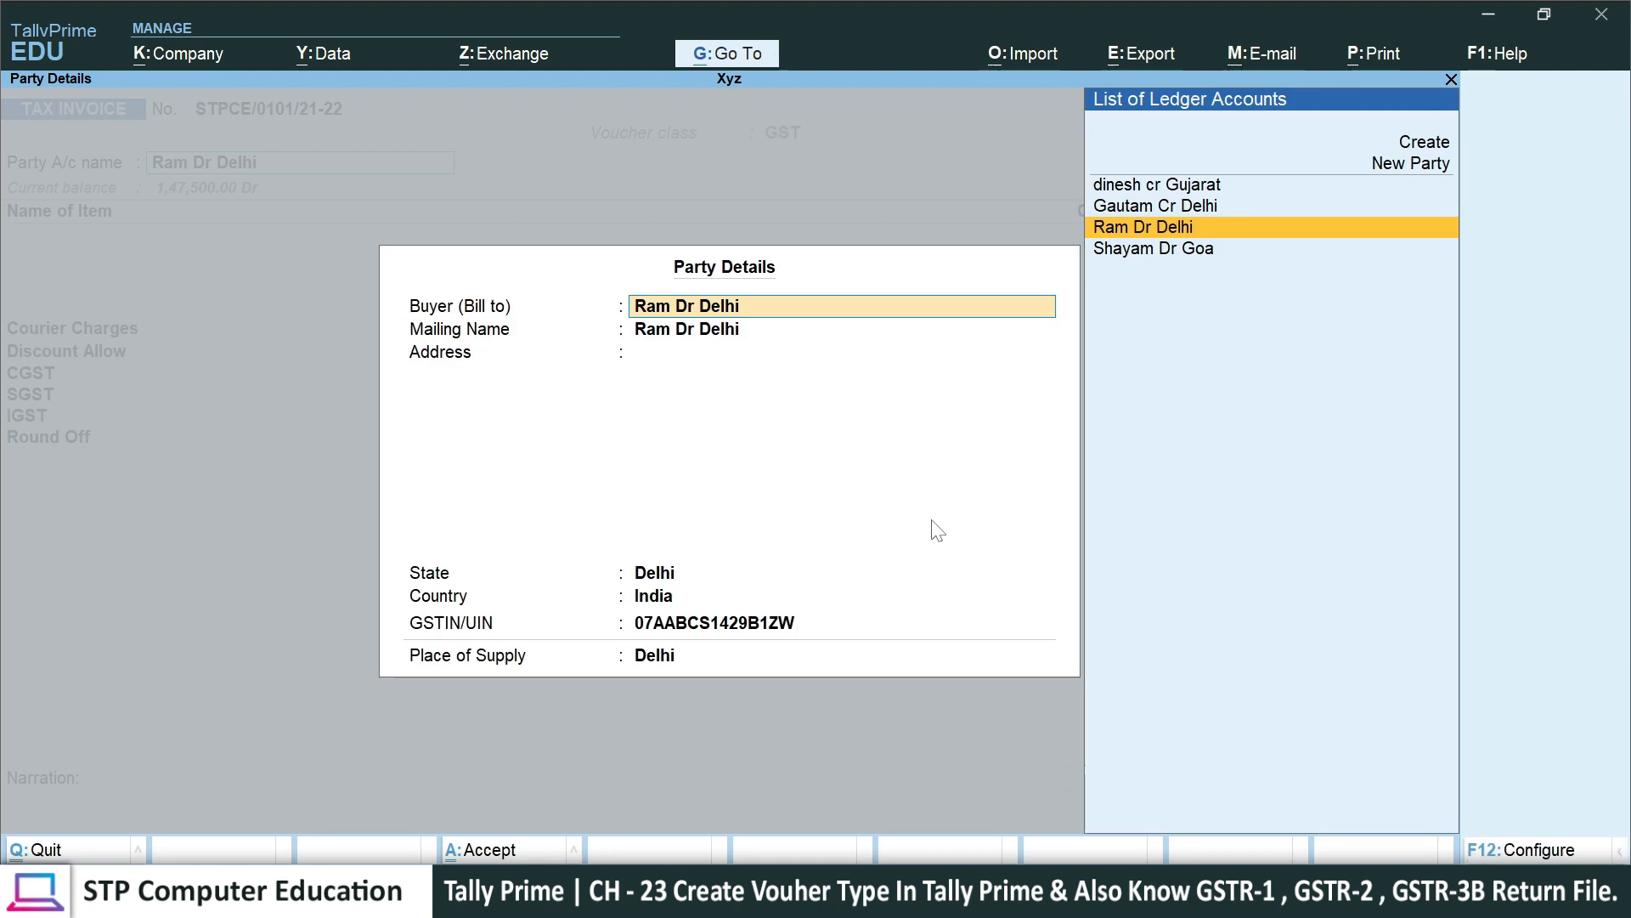
{"action": "key", "text": "ctrl+a"}
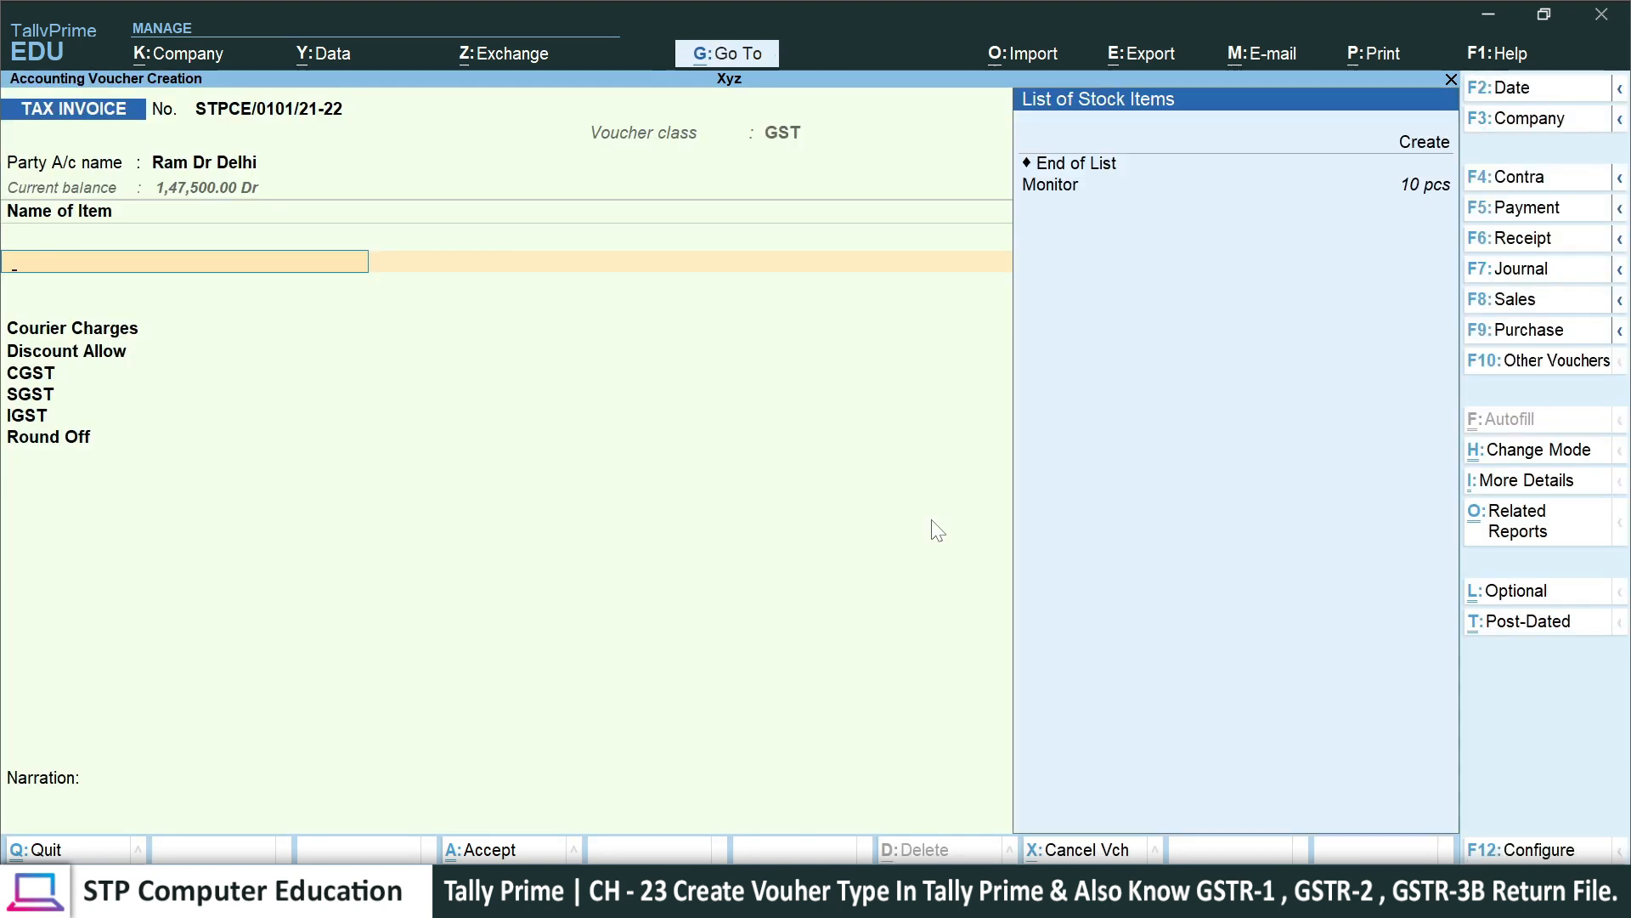
- Add the Monitor item to the invoice with a quantity of 5 pcs and a rate of 5,000
{"action": "key", "text": "Down"}
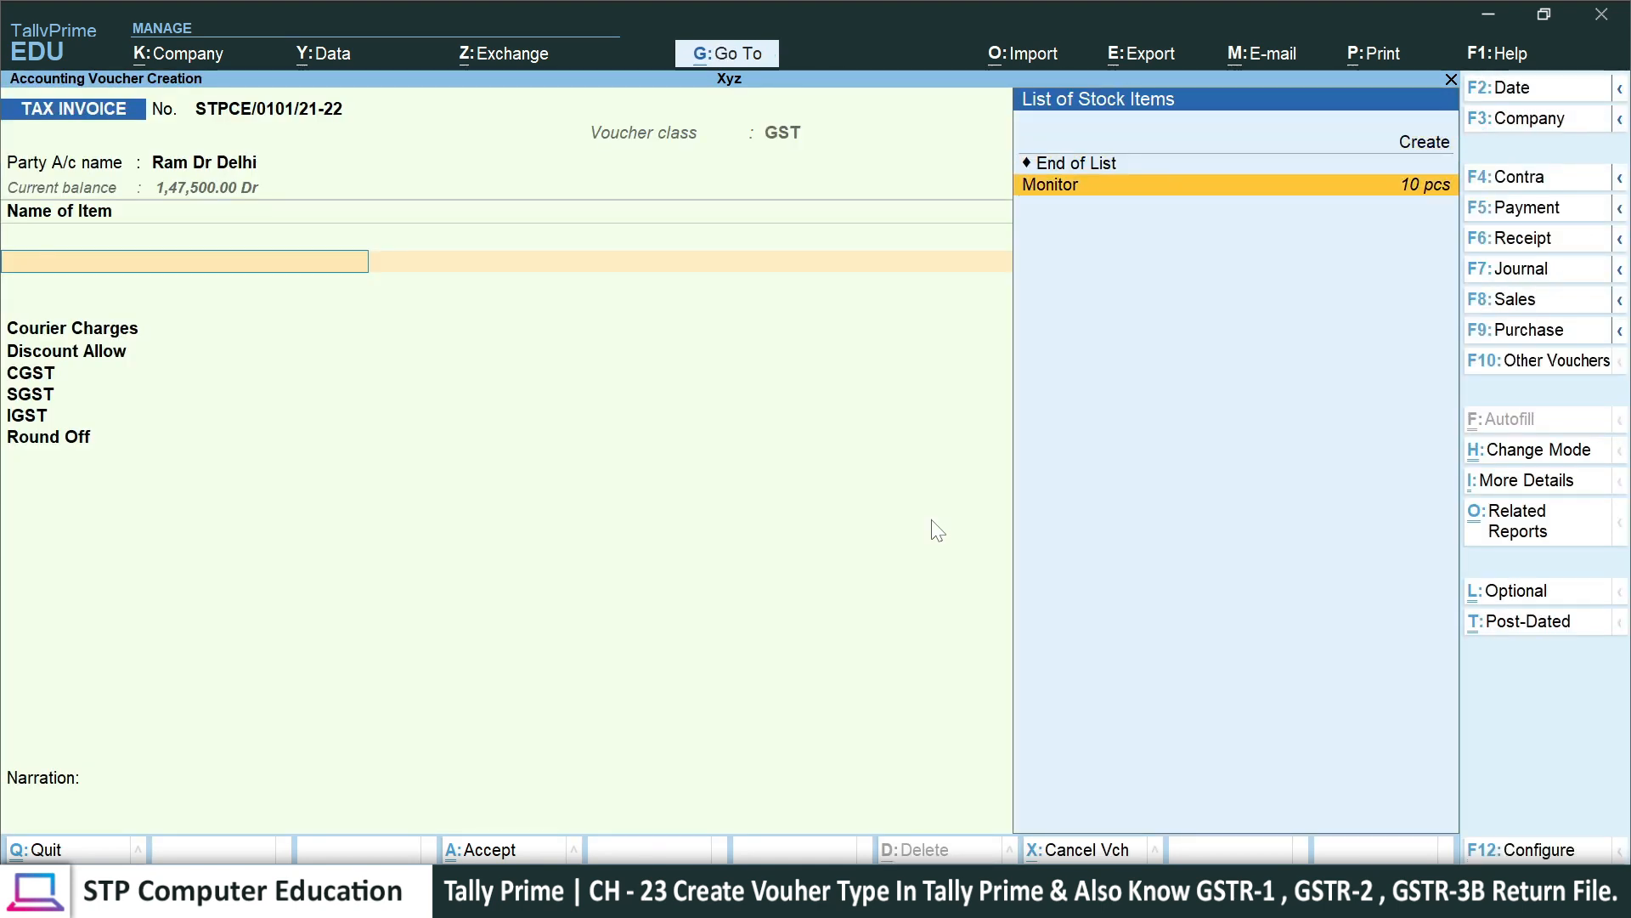
{"action": "key", "text": "Return"}
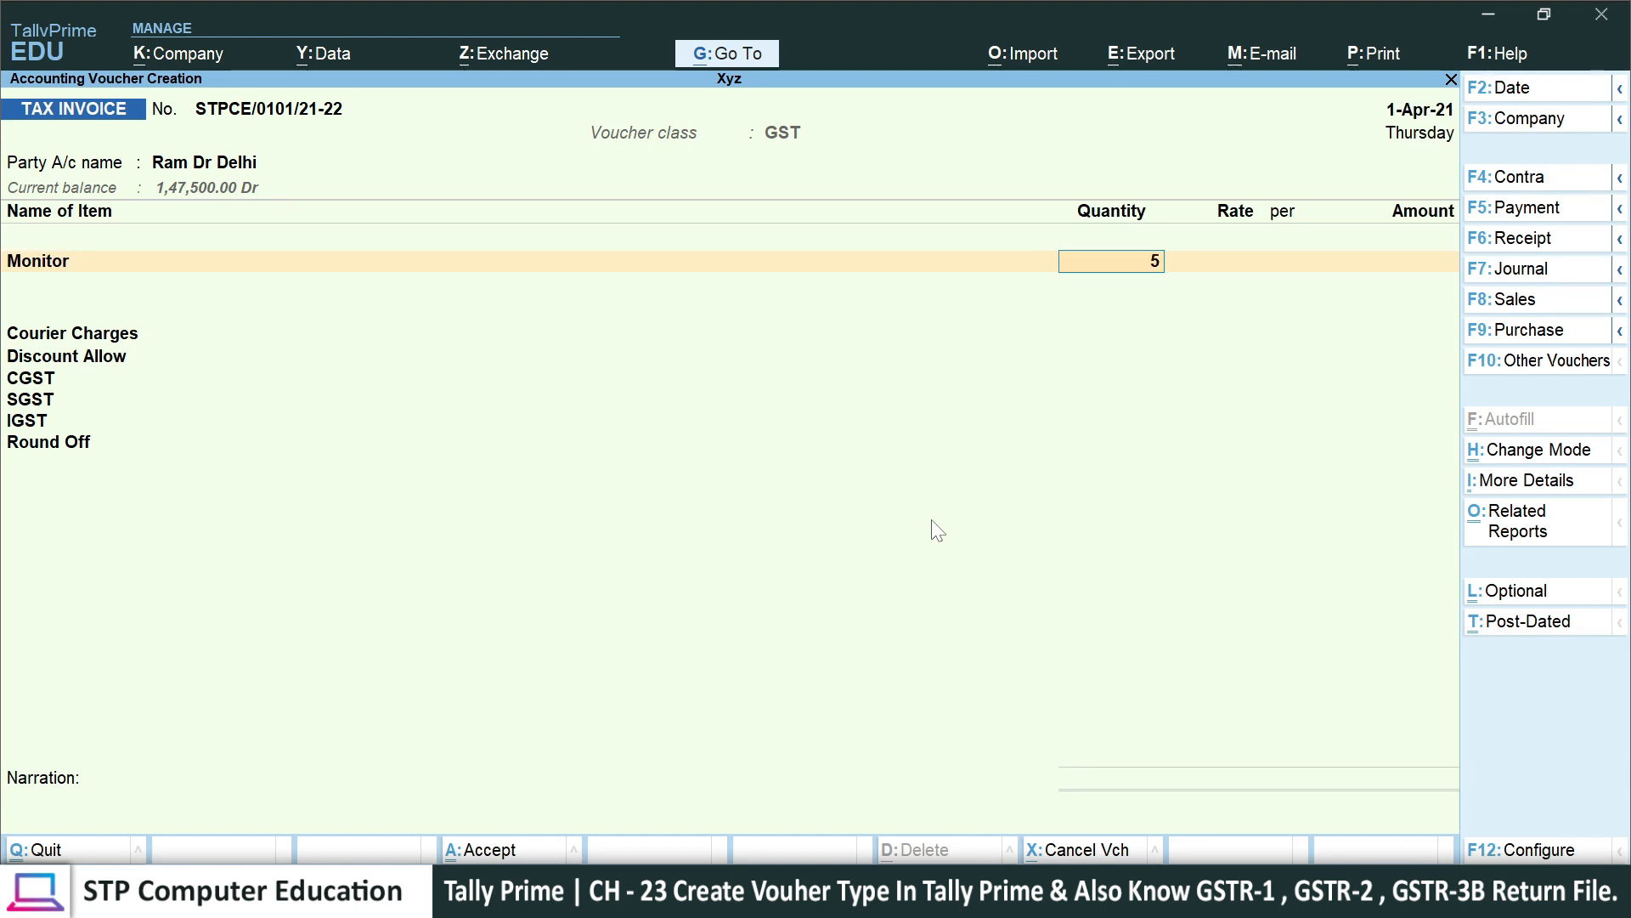
{"action": "type", "text": "5"}
{"action": "key", "text": "Return"}
{"action": "type", "text": "5,0"}
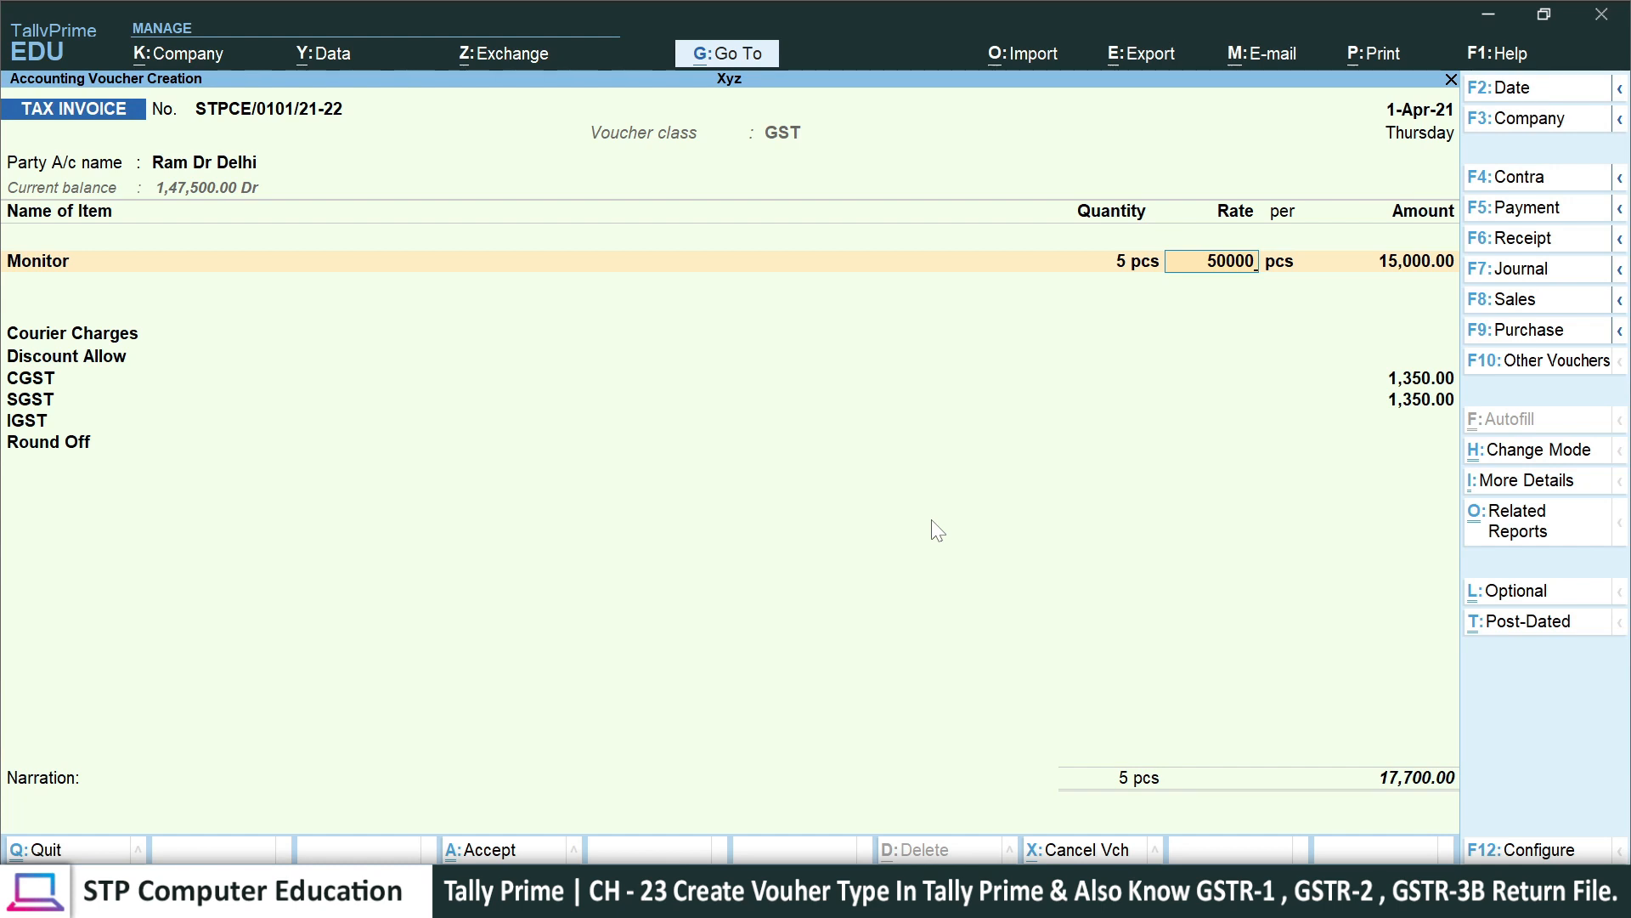
{"action": "type", "text": "00"}
{"action": "key", "text": "Return"}
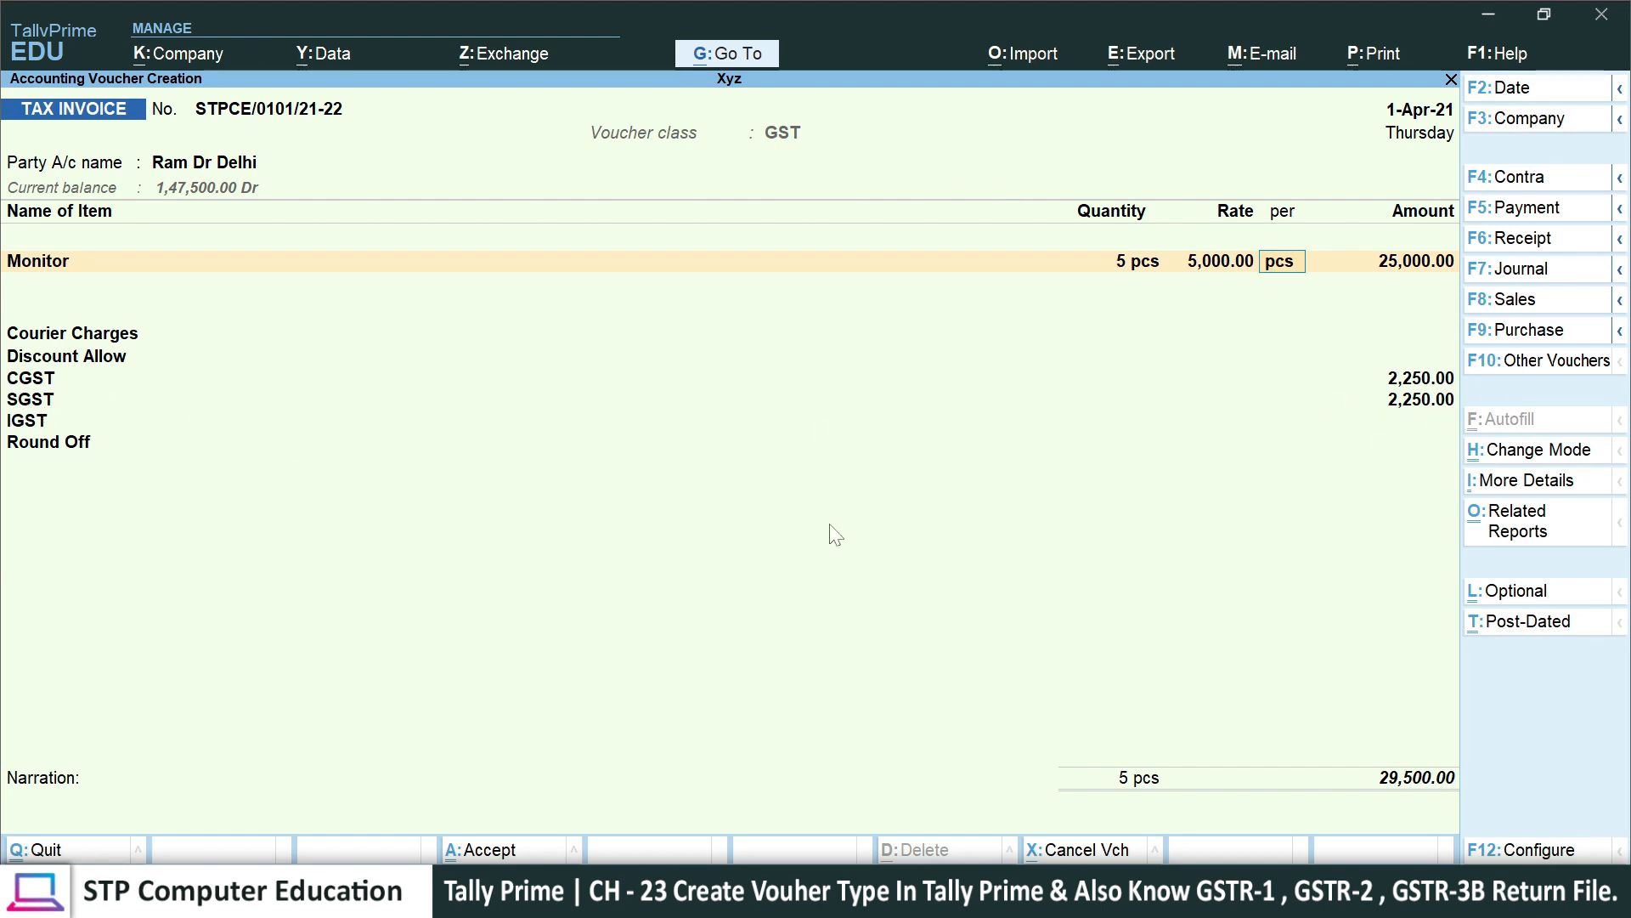
- Finish the item list and enter 500 as the Courier Charges amount
{"action": "key", "text": "Return"}
{"action": "key", "text": "Return"}
{"action": "key", "text": "Return"}
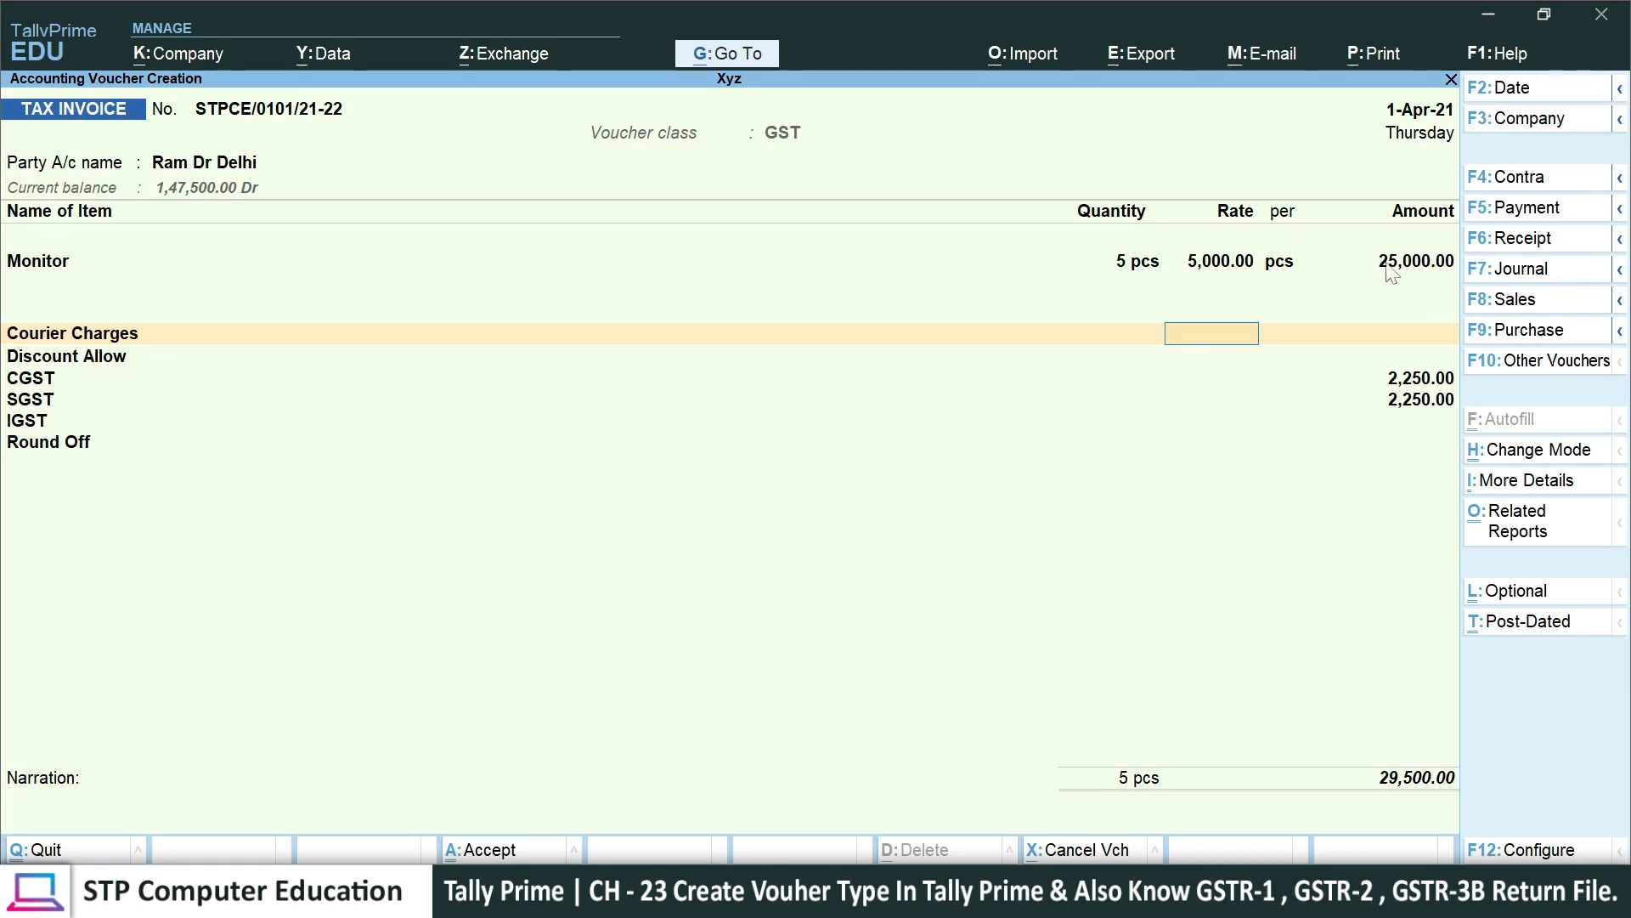
{"action": "type", "text": "10"}
{"action": "key", "text": "Return"}
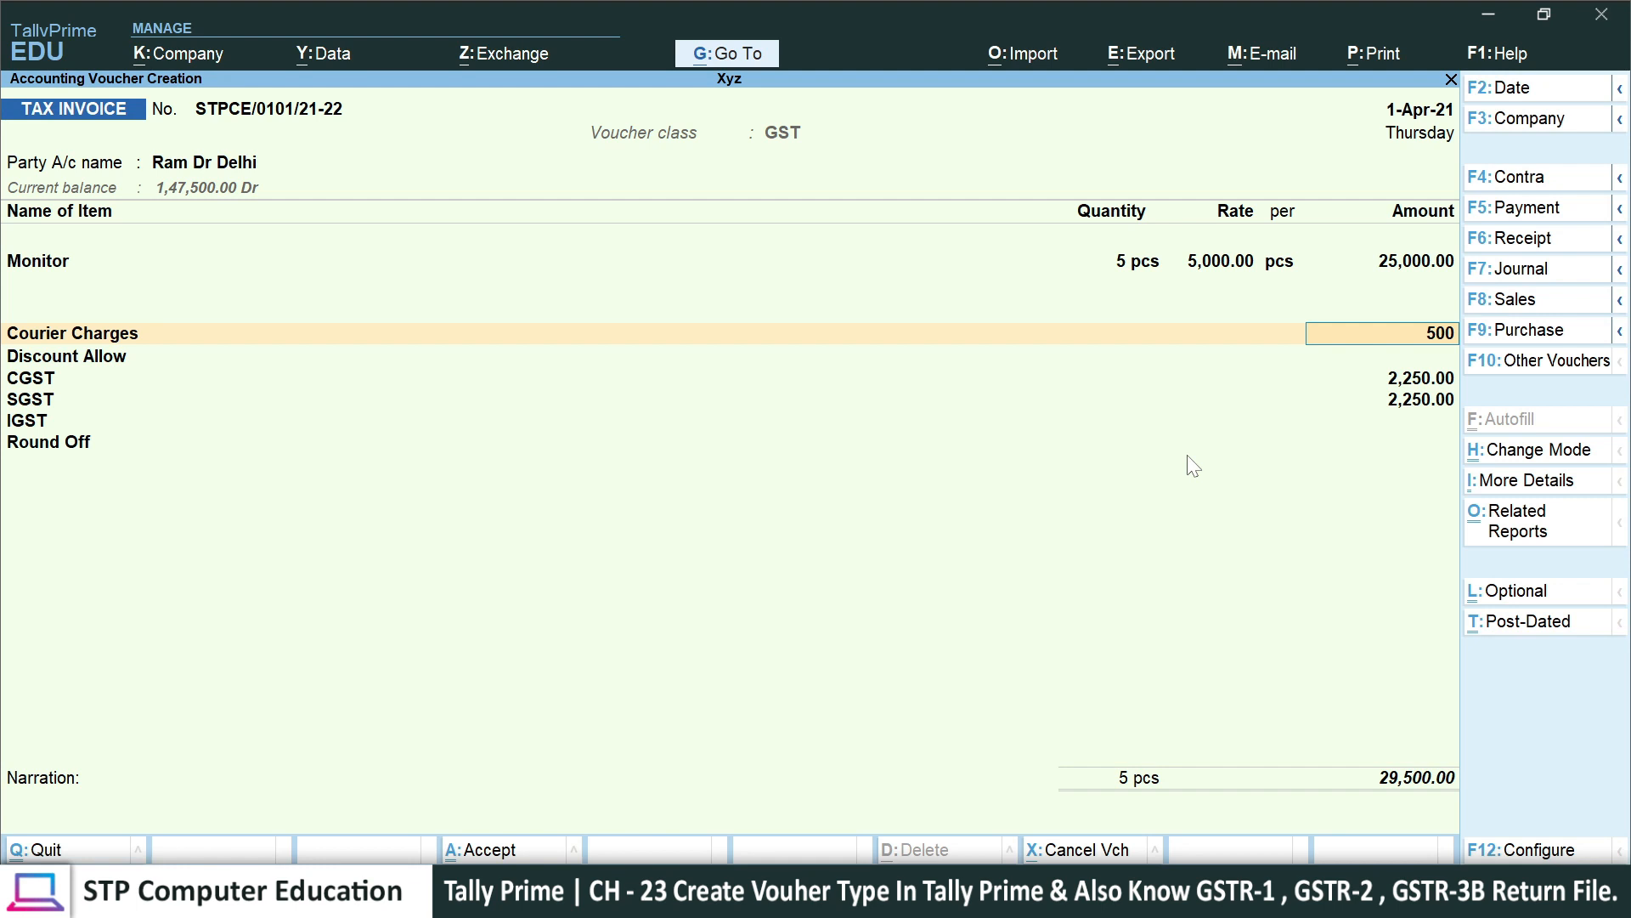
{"action": "key", "text": "Return"}
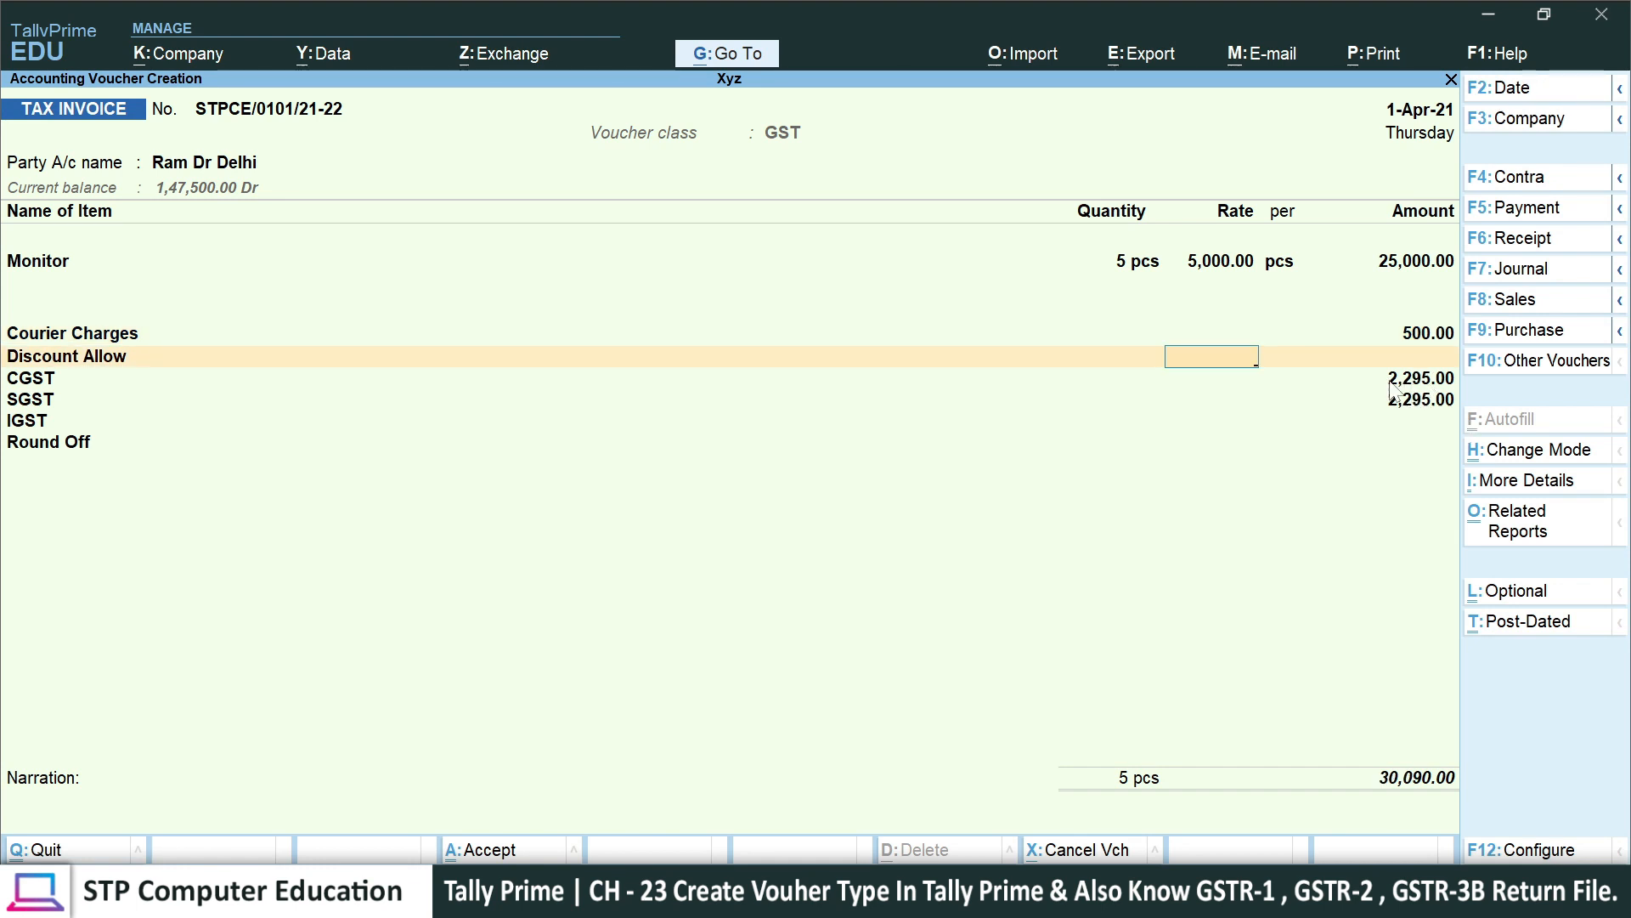
- Go back to the Monitor line and set its rate to 4,999 per pcs
{"action": "key", "text": "Up"}
{"action": "key", "text": "Up"}
{"action": "key", "text": "Up"}
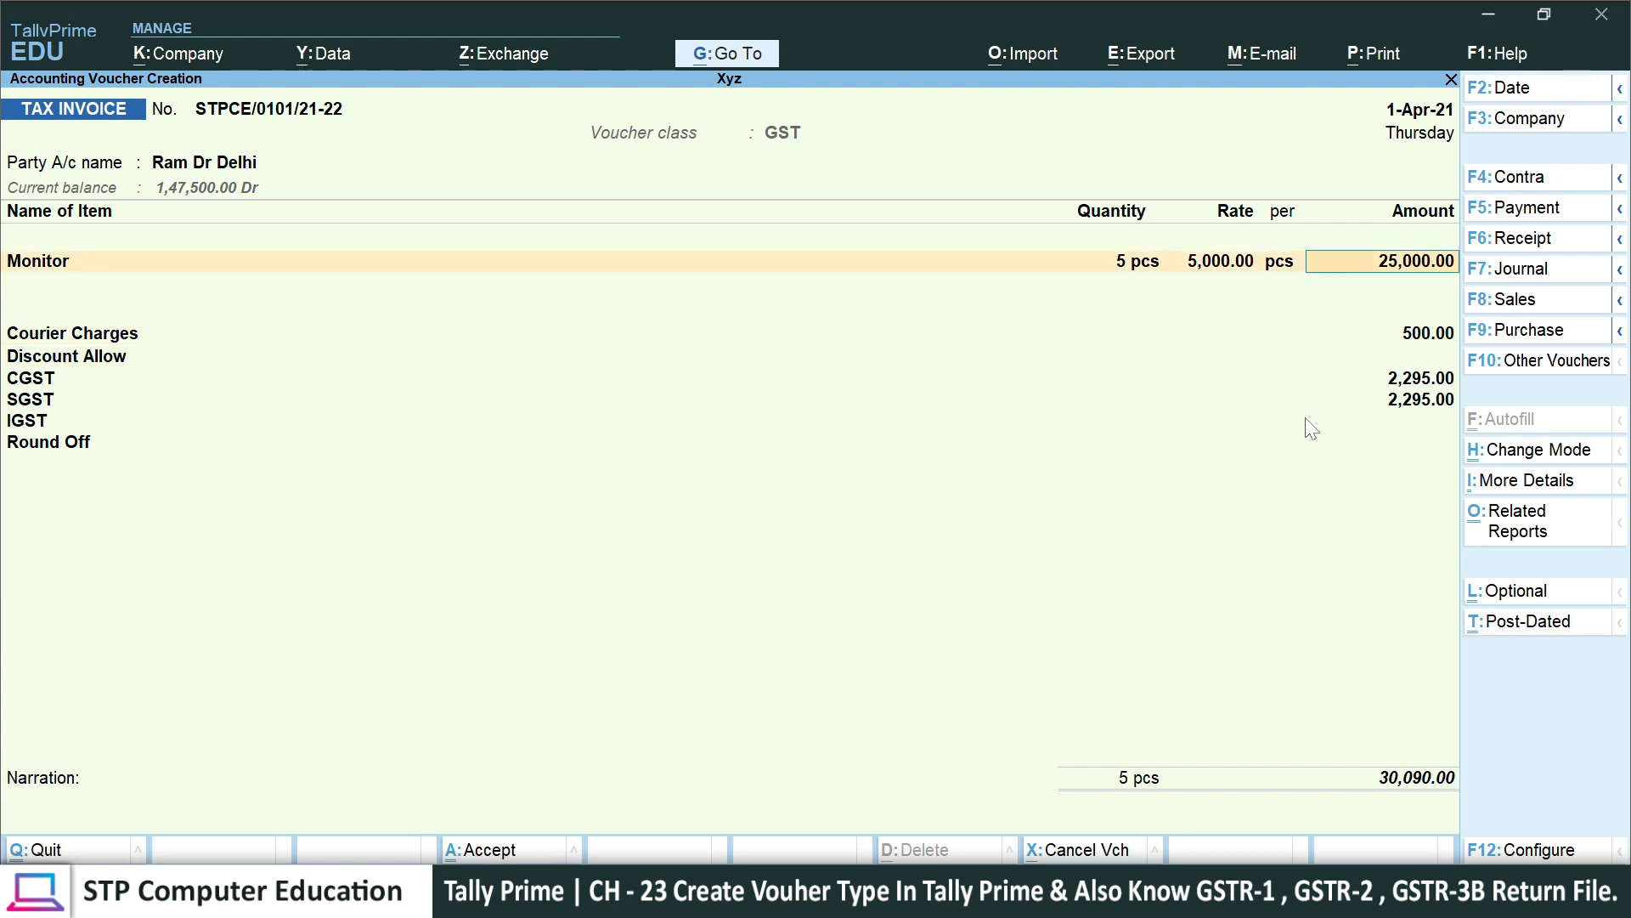
{"action": "type", "text": "4999"}
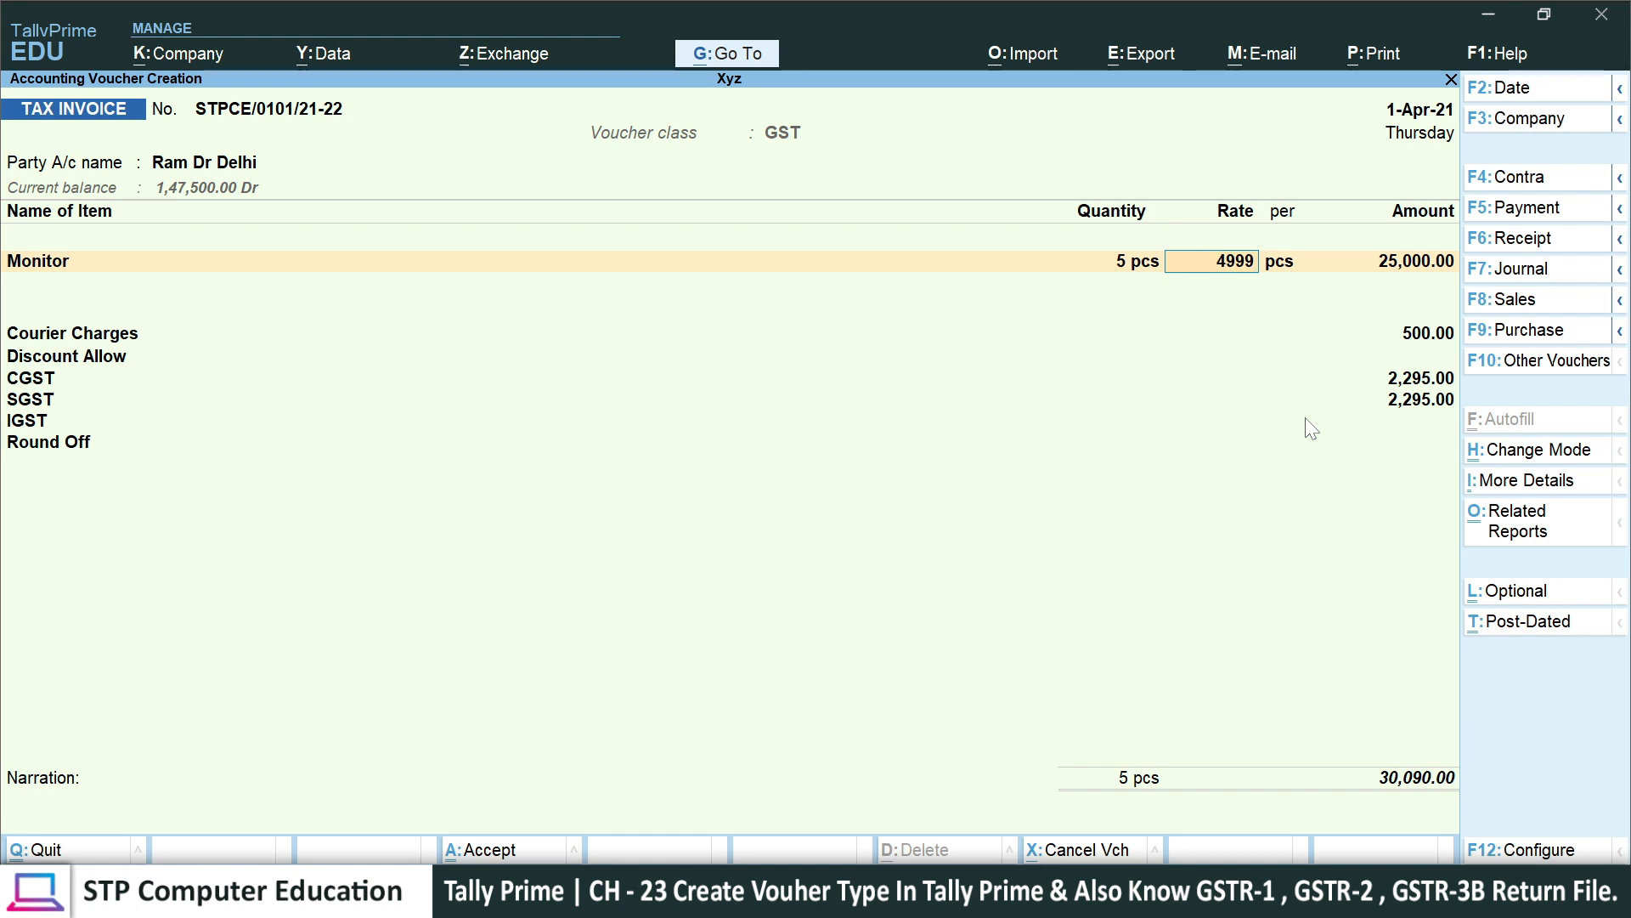
{"action": "key", "text": "Return"}
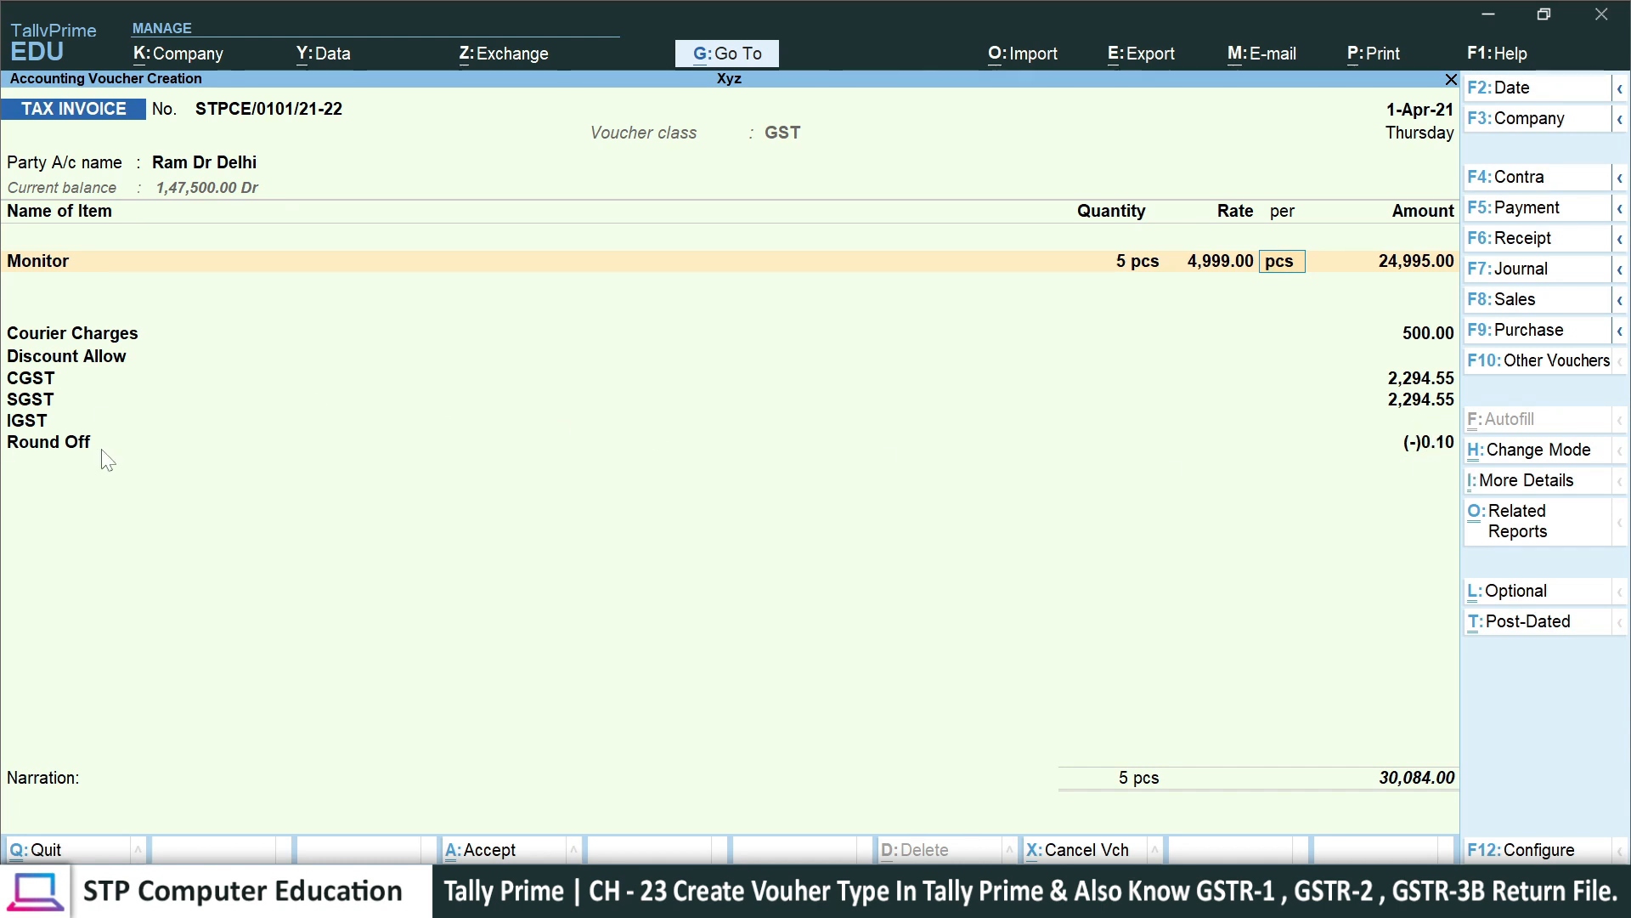
- Keep the courier amount and set Discount Allow to a rate of -10%
{"action": "key", "text": "Return"}
{"action": "key", "text": "Return"}
{"action": "key", "text": "Return"}
{"action": "key", "text": "Return"}
{"action": "key", "text": "Return"}
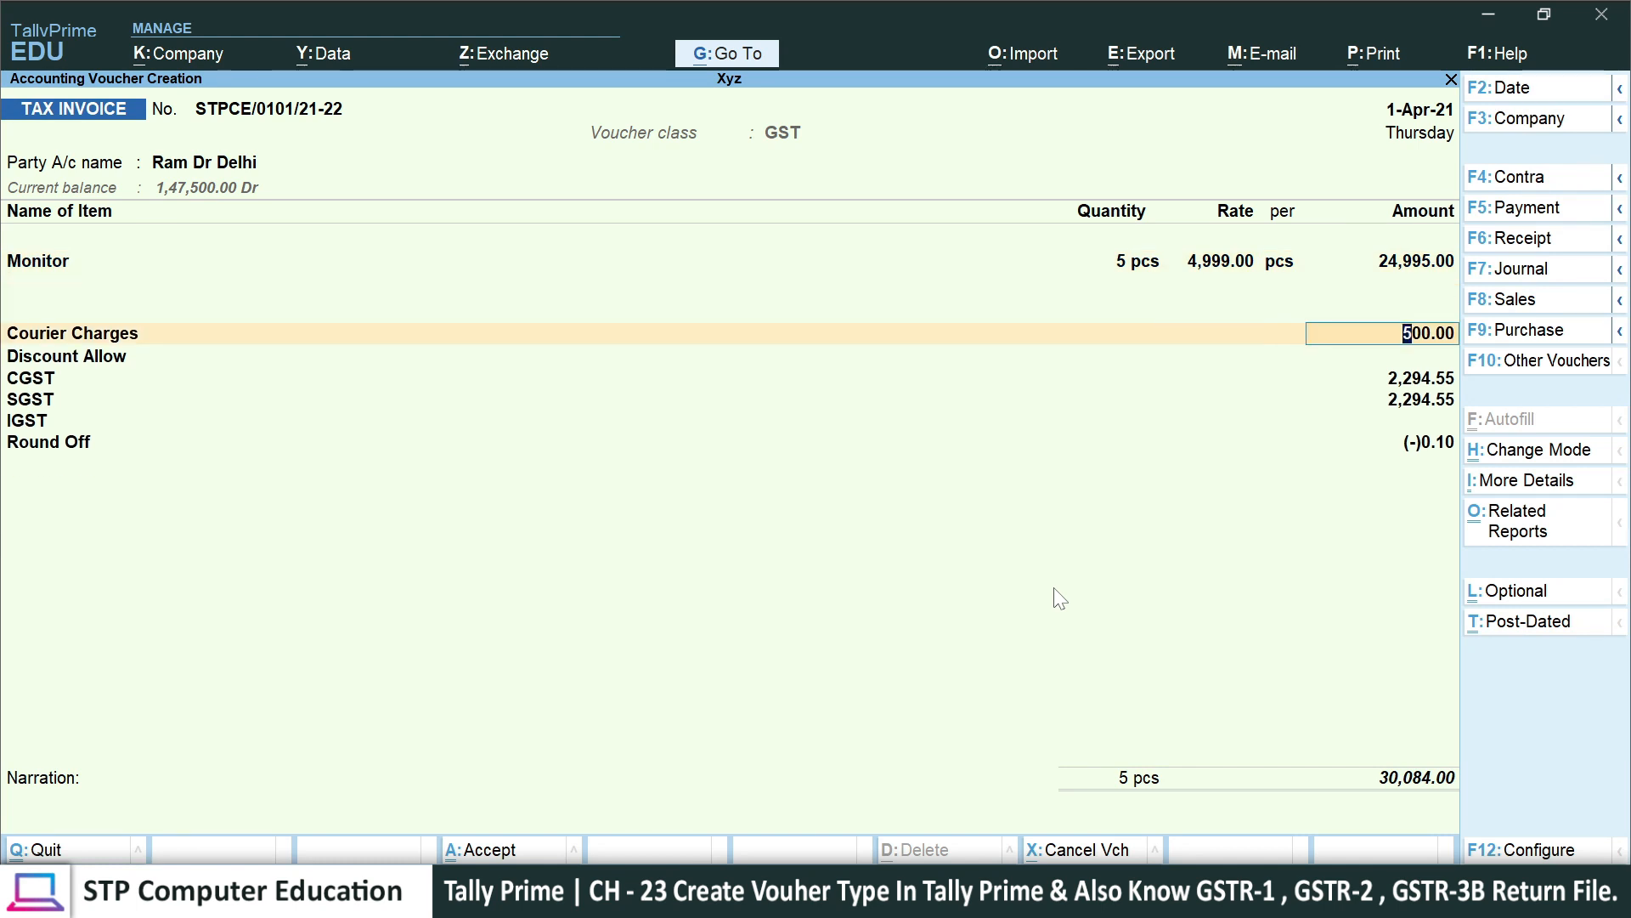
{"action": "key", "text": "Return"}
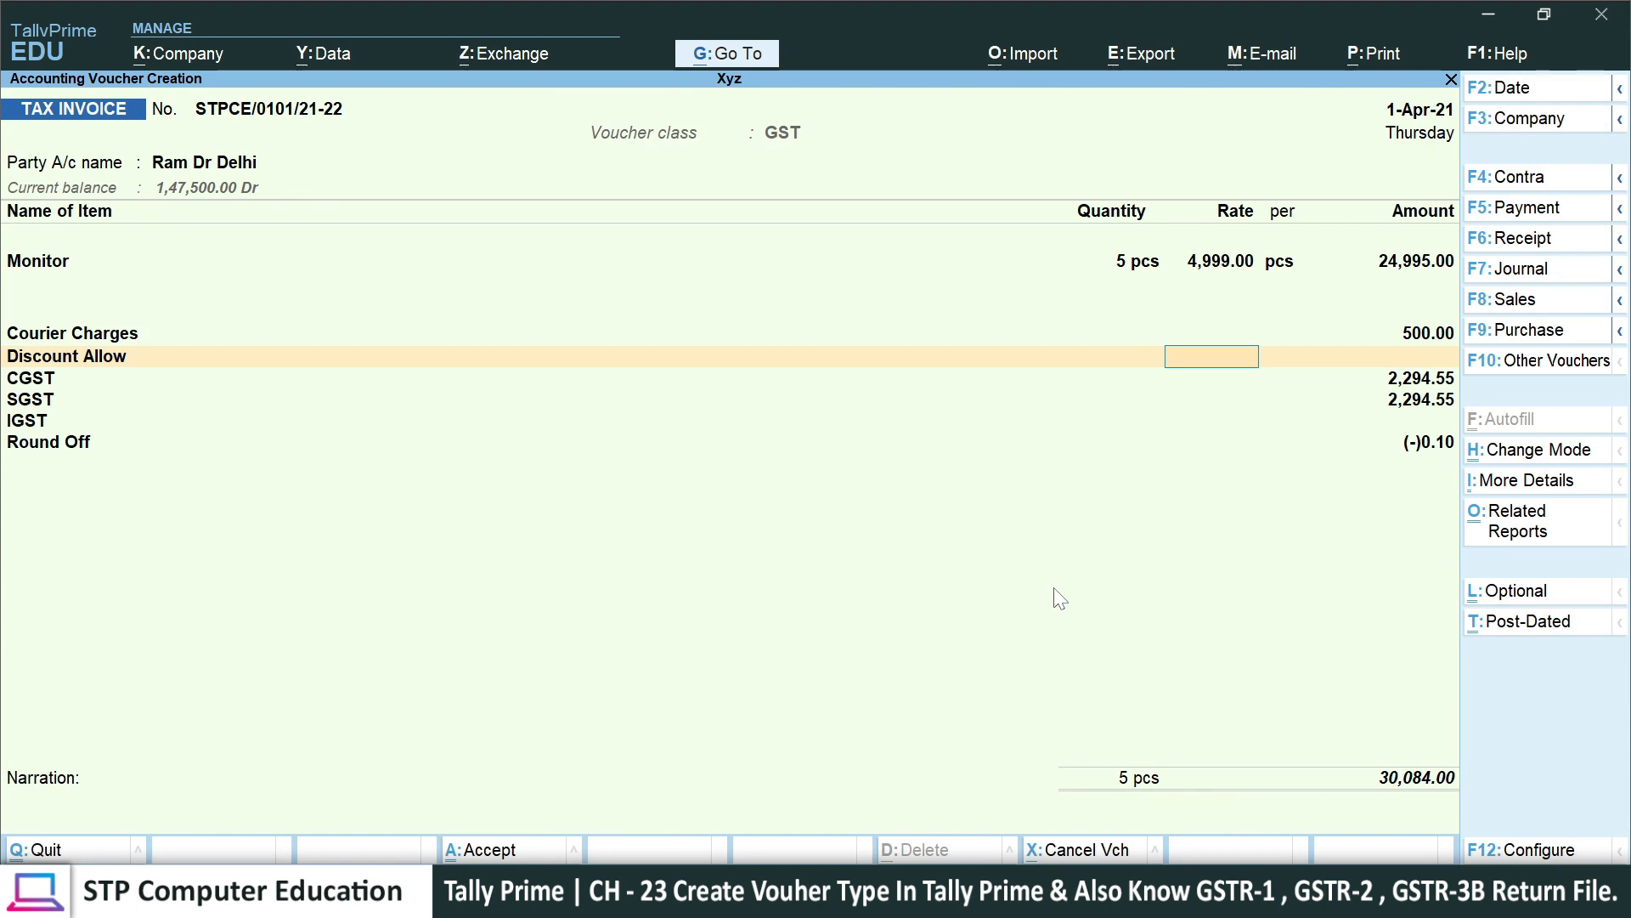
{"action": "type", "text": "-10"}
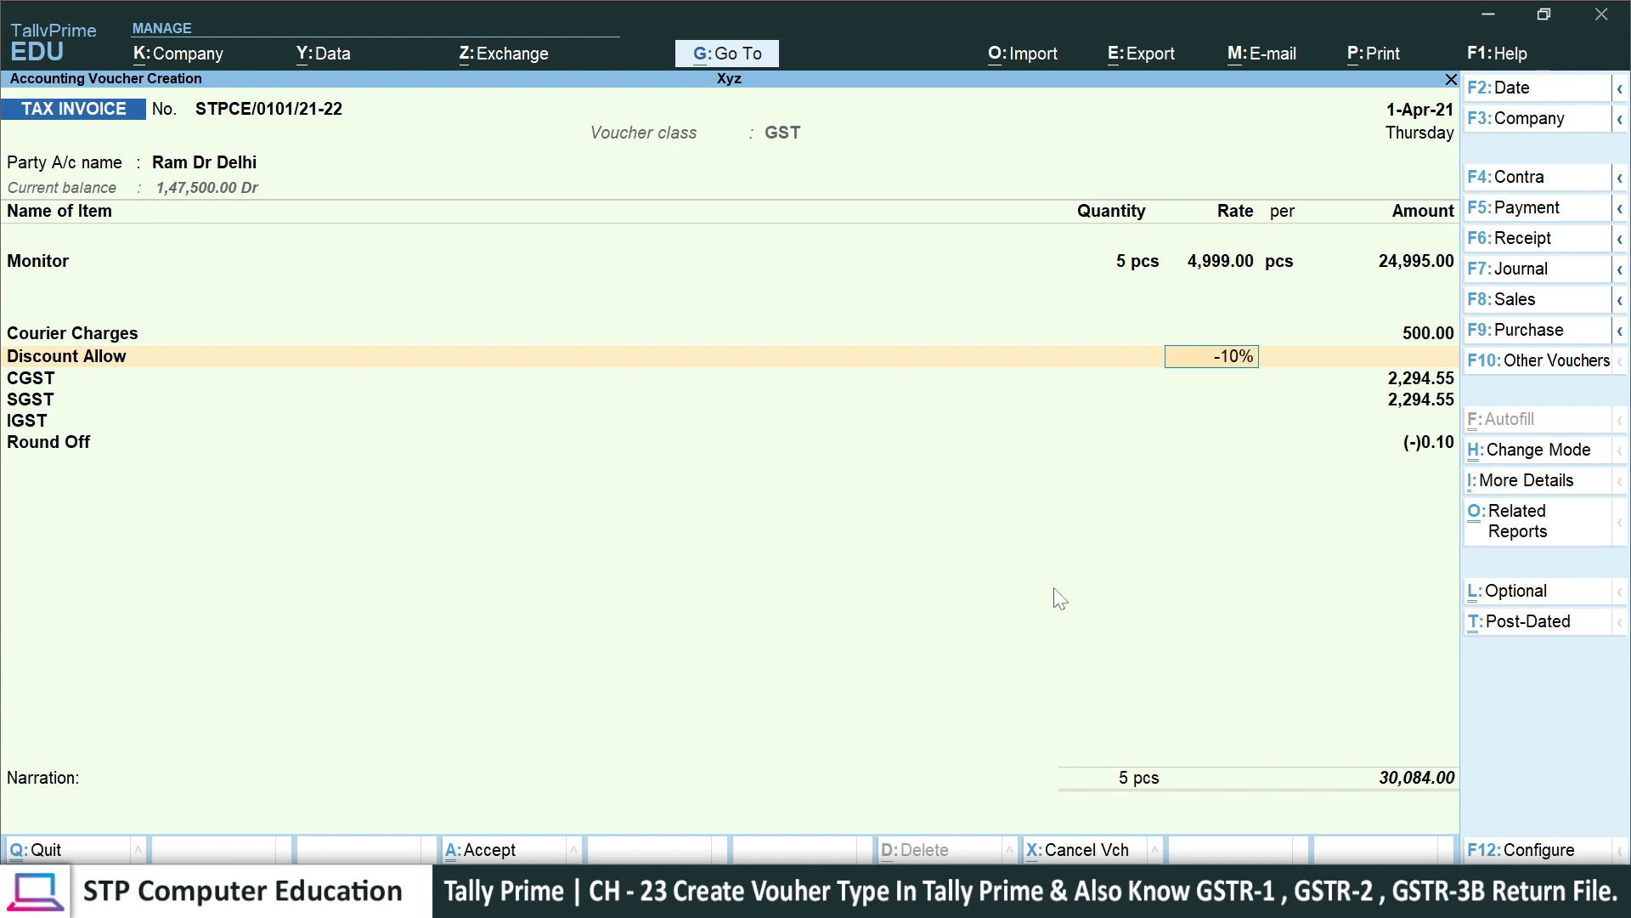
{"action": "key", "text": "Return"}
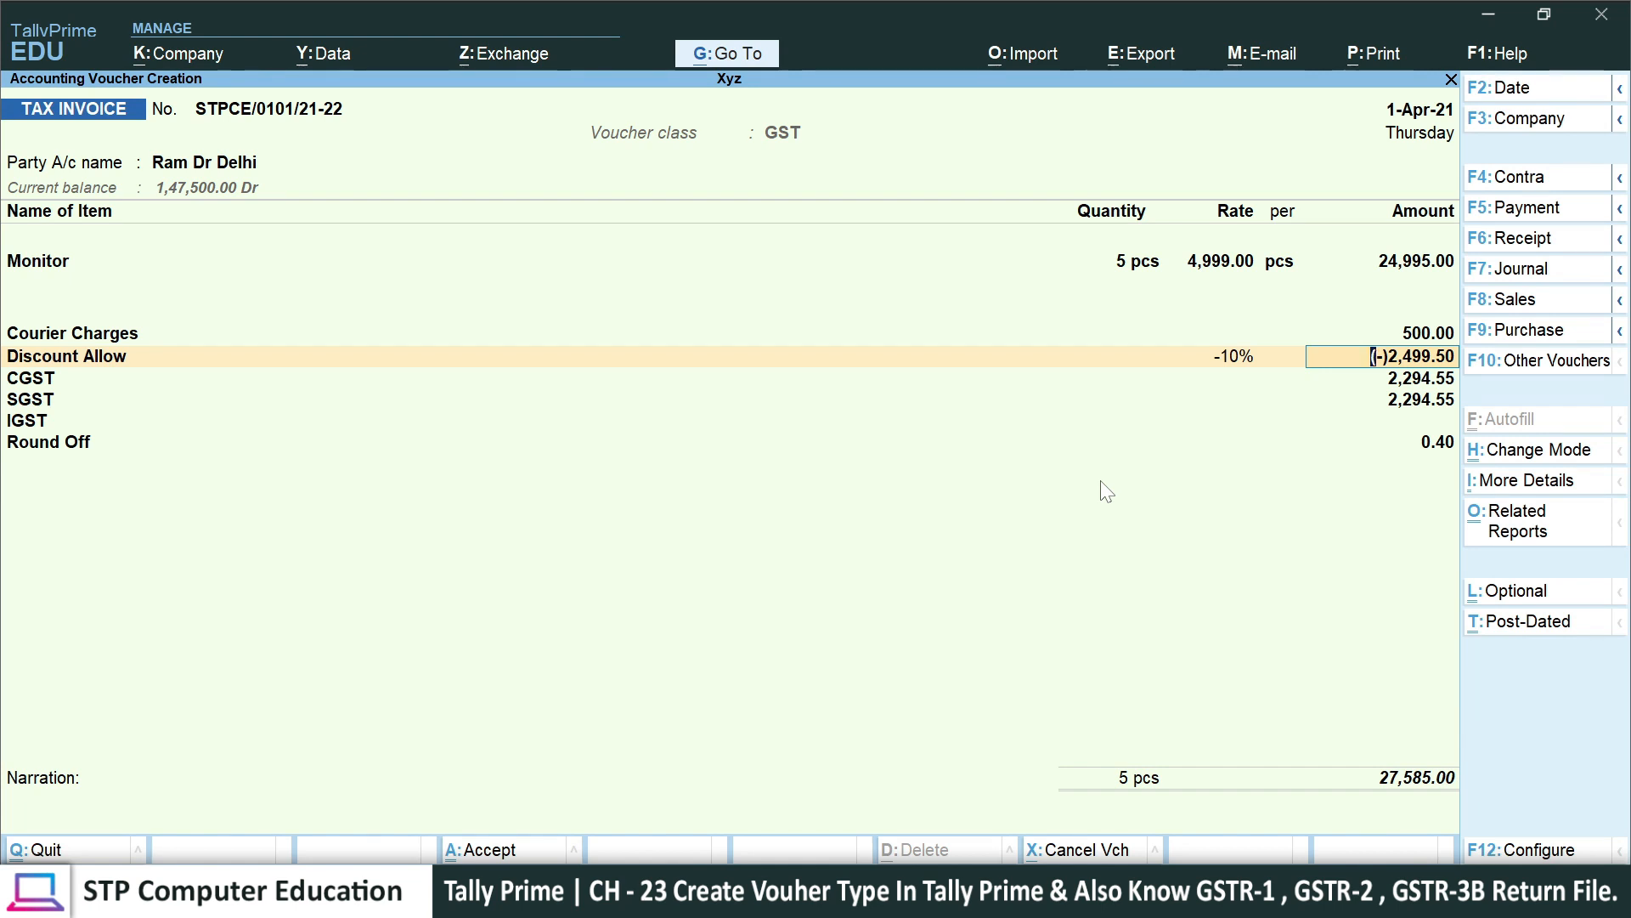
{"action": "key", "text": "Return"}
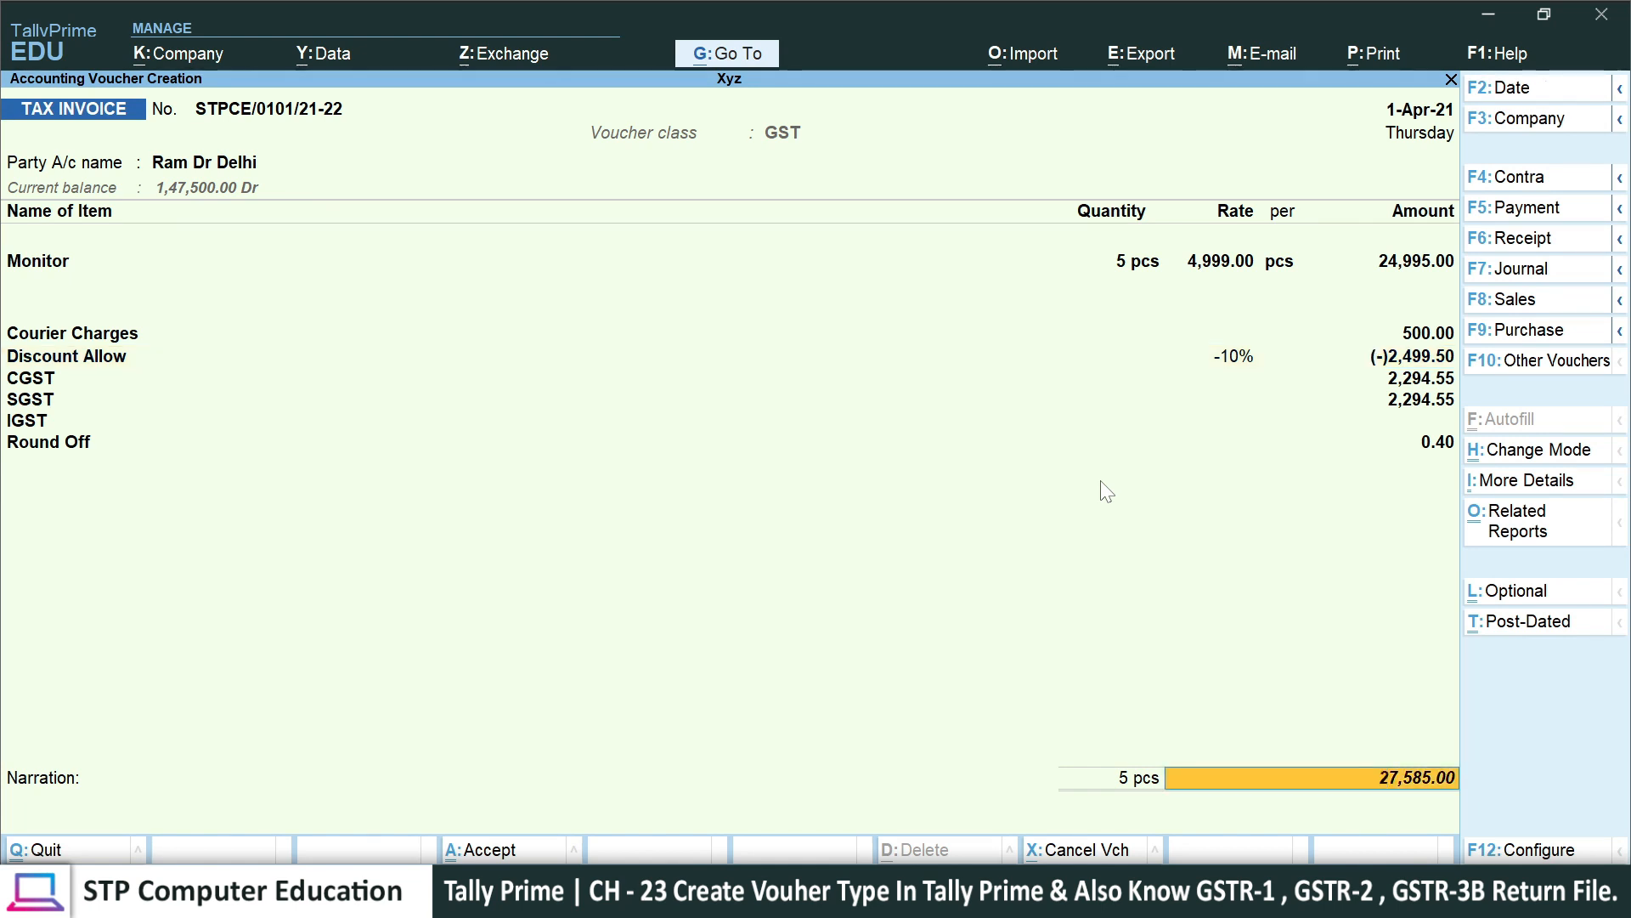
- Check the invoice's GST tax analysis in detailed form, then return to the voucher
{"action": "key", "text": "alt+a"}
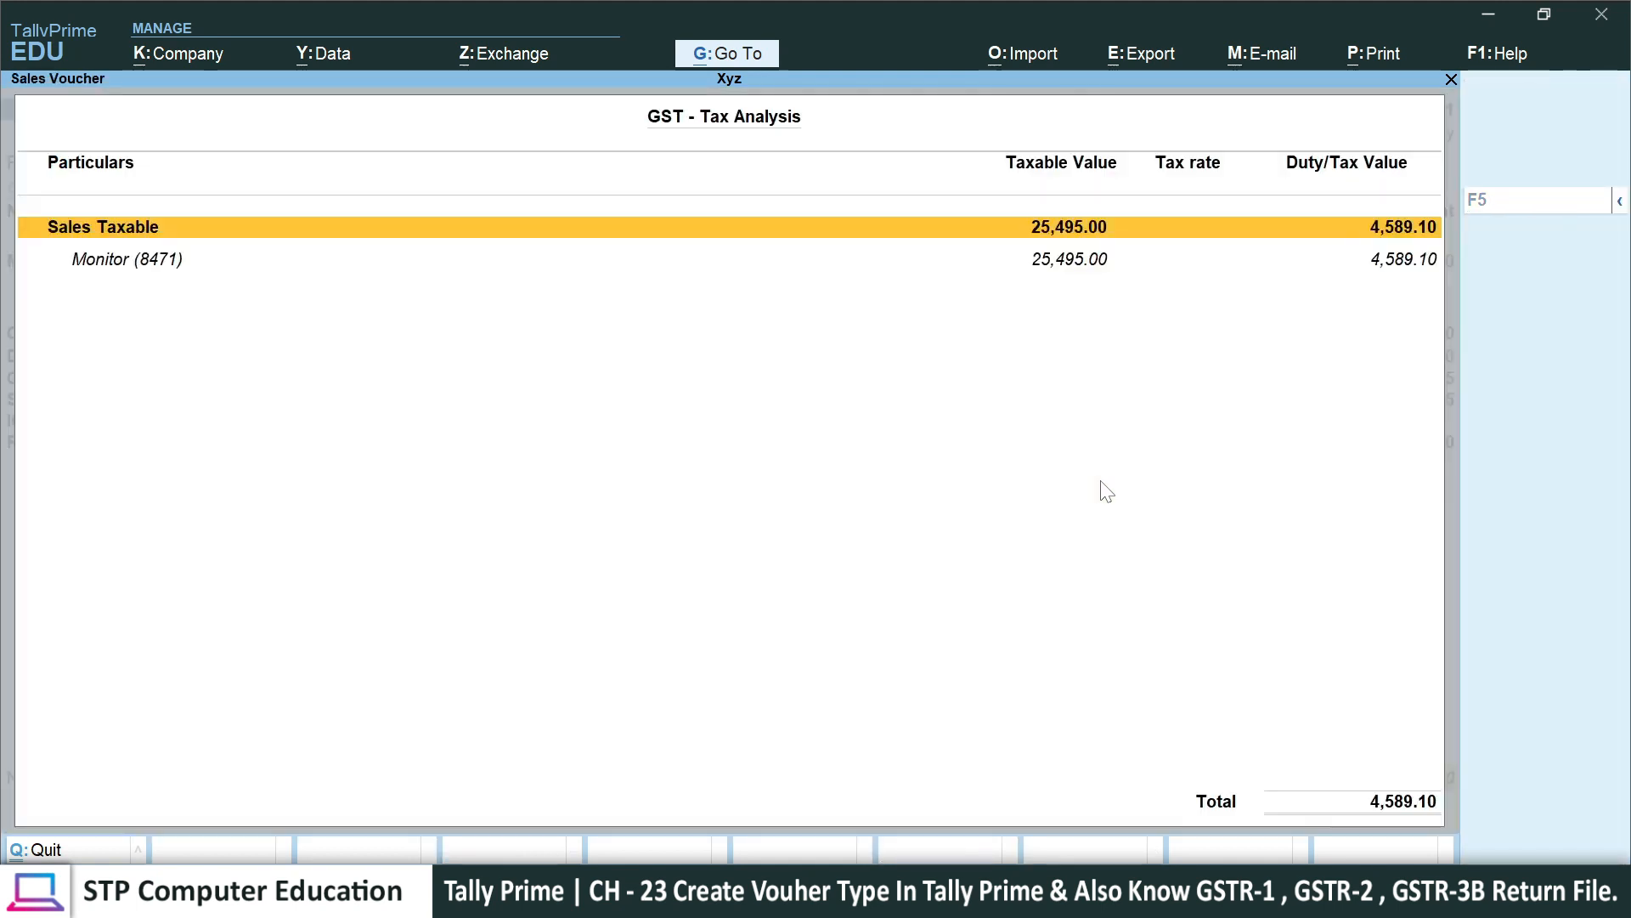
{"action": "key", "text": "F5"}
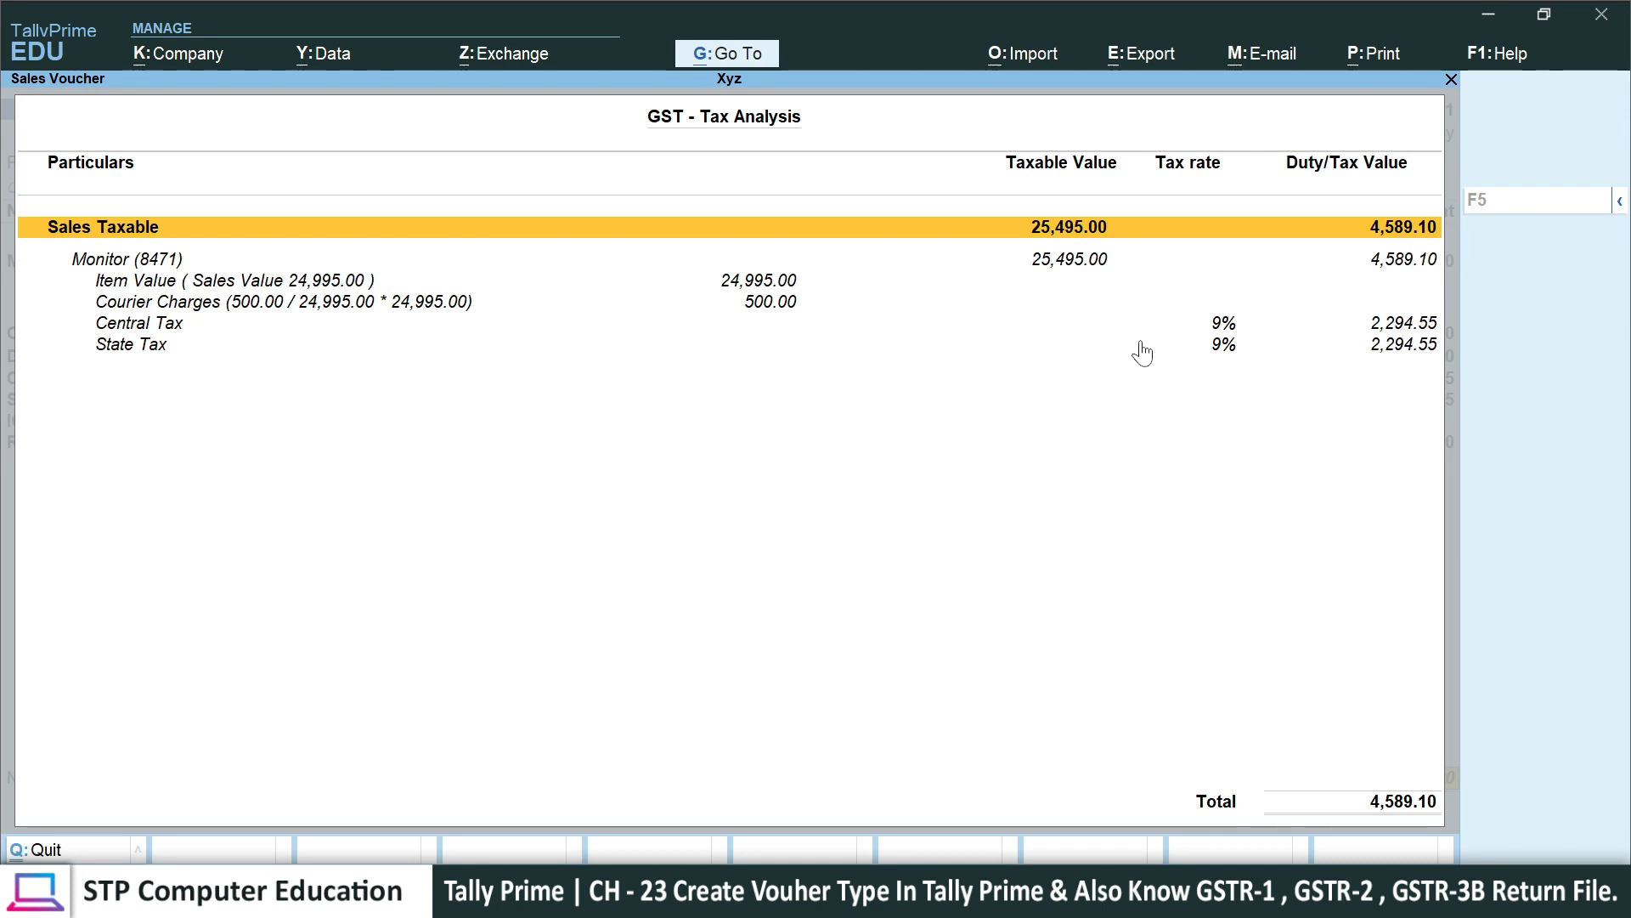
{"action": "key", "text": "Escape"}
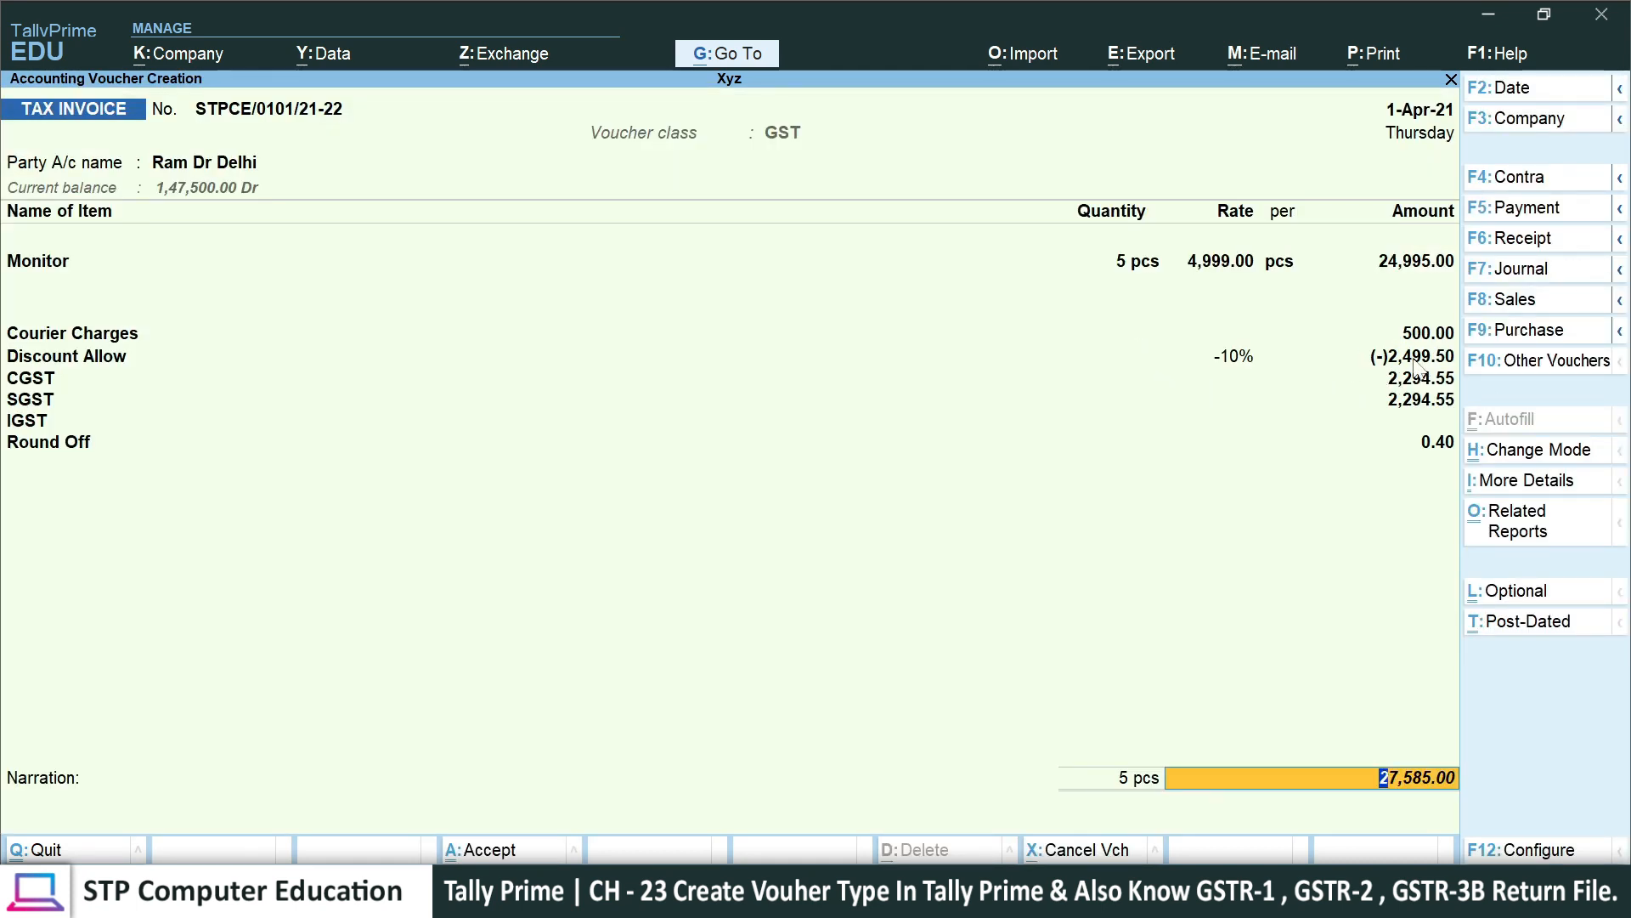
- Record the bill as a New Ref under the default reference name with 10 credit days, and save the invoice
{"action": "key", "text": "Return"}
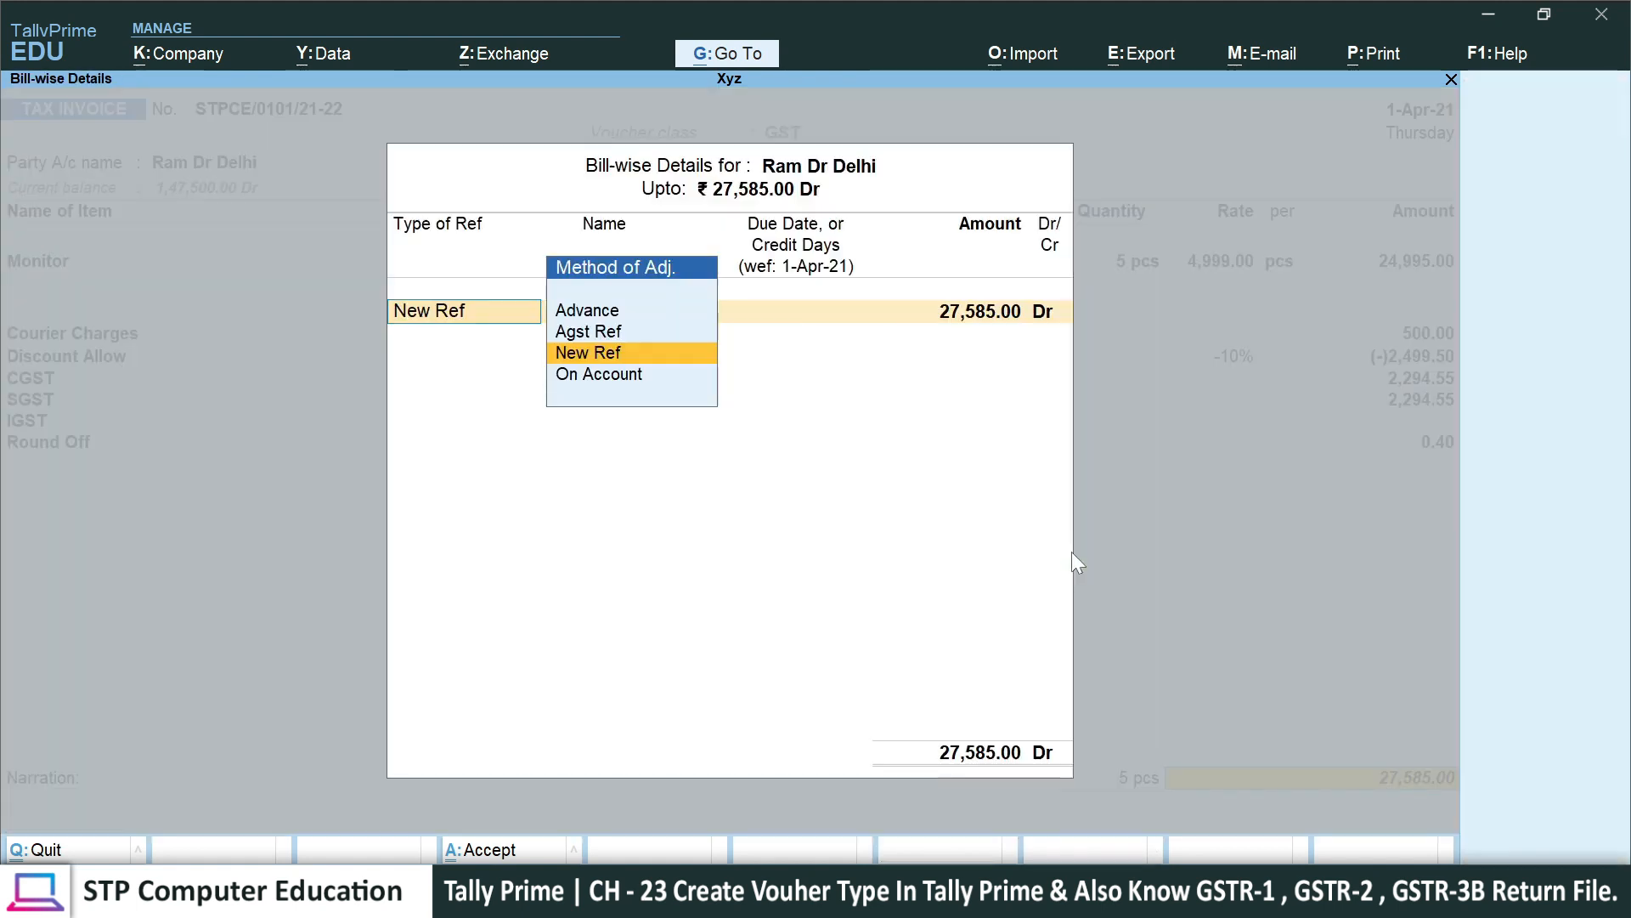
{"action": "key", "text": "Return"}
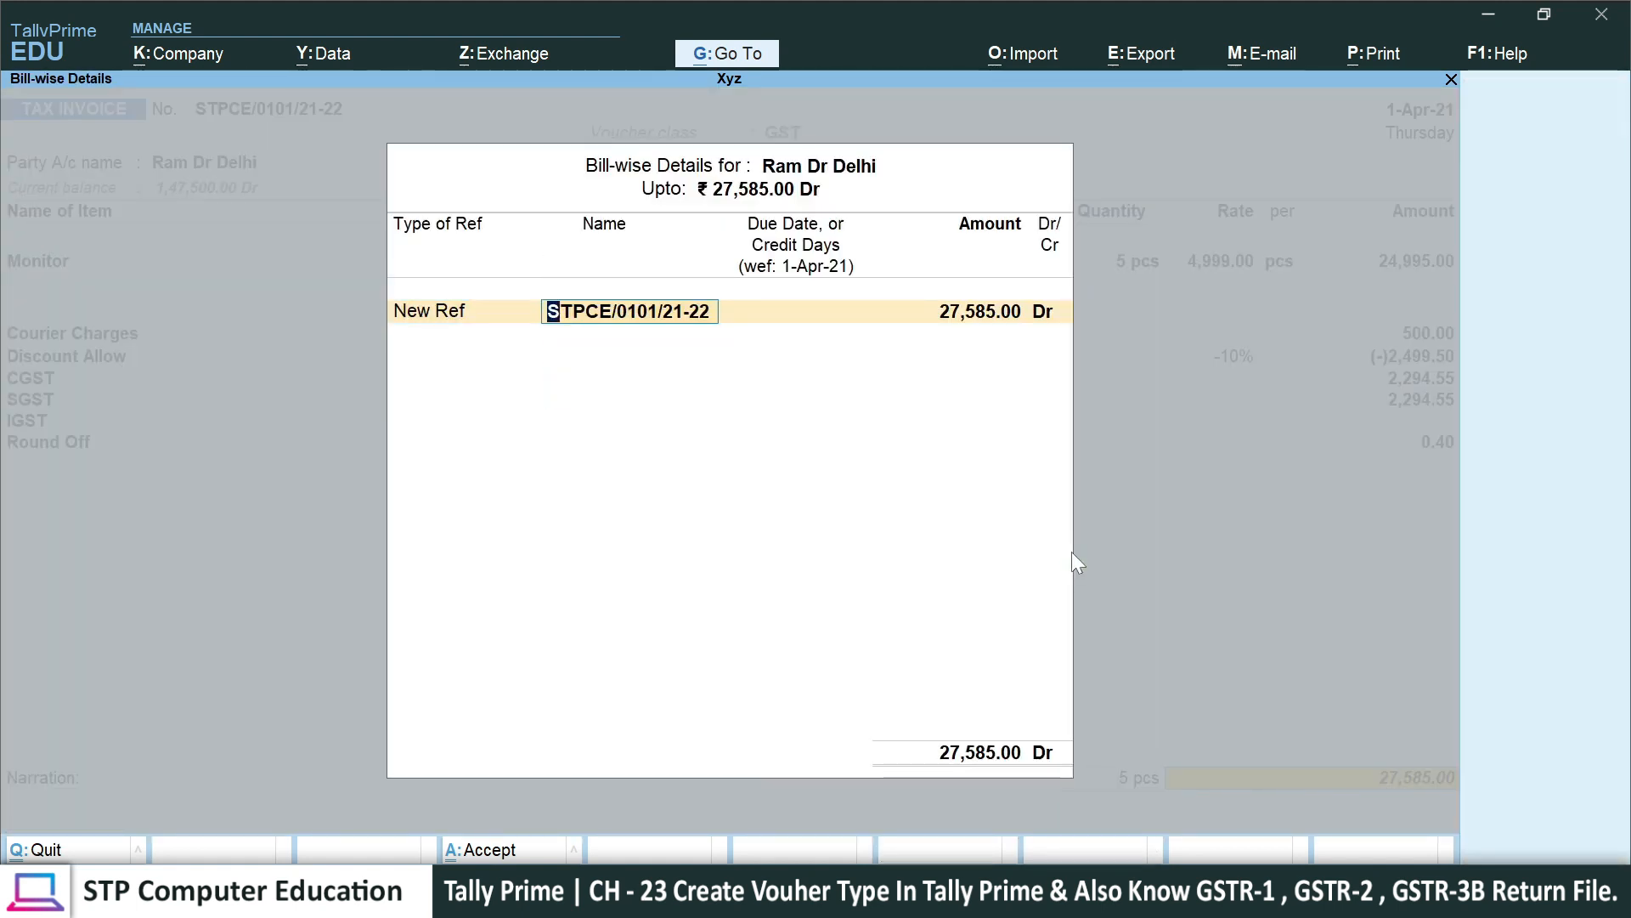
{"action": "key", "text": "Return"}
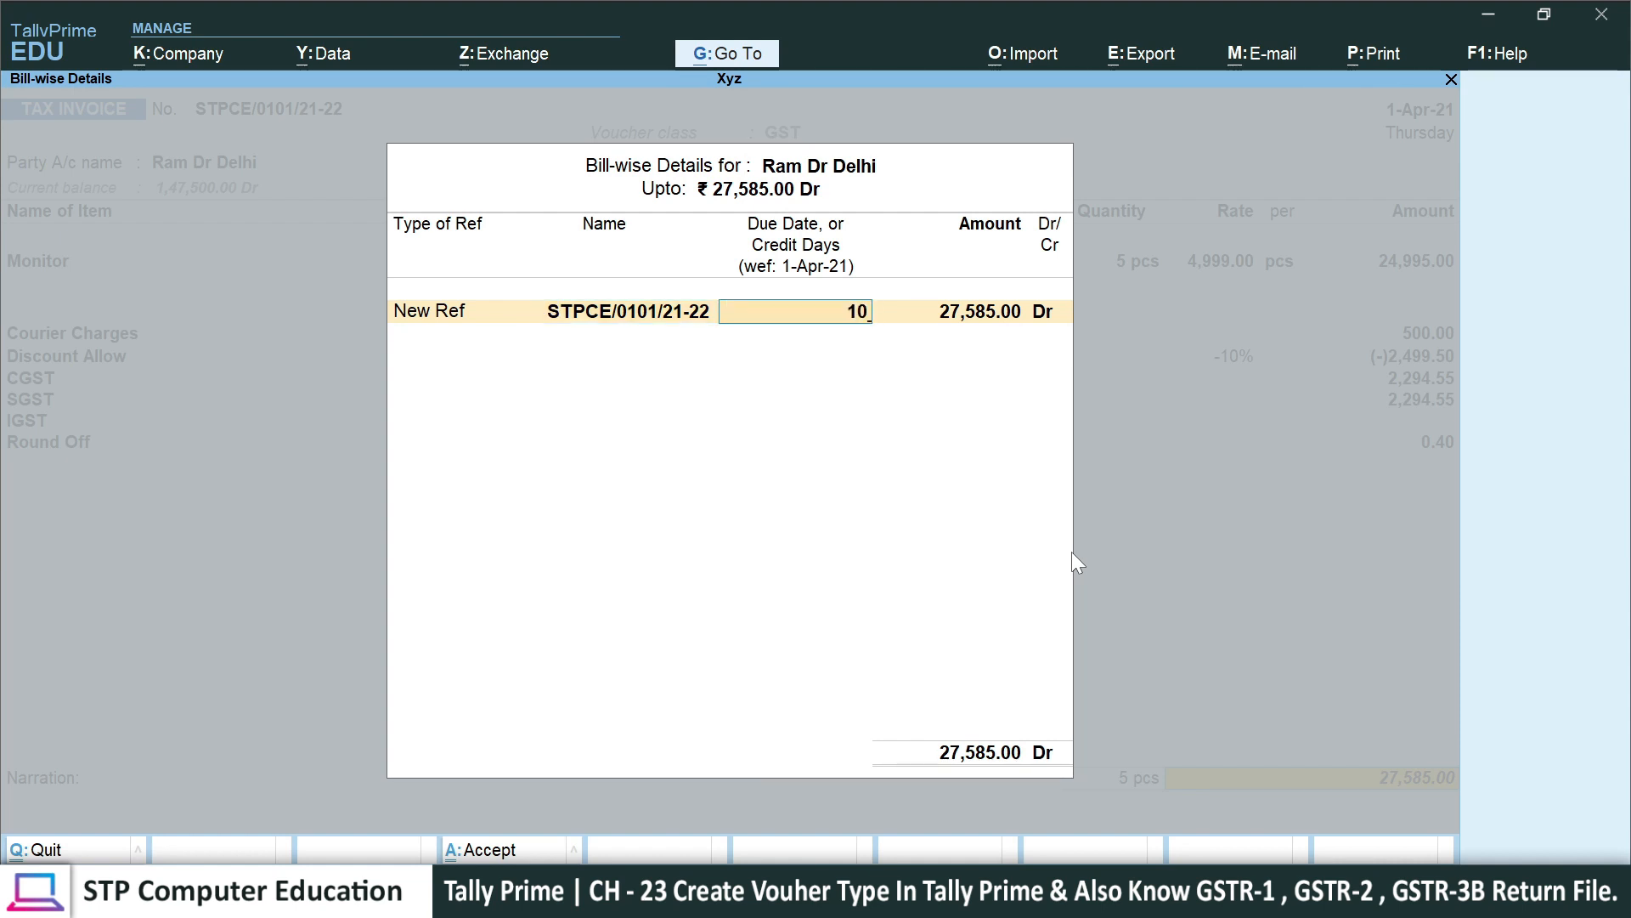
{"action": "key", "text": "Return"}
{"action": "key", "text": "Return"}
{"action": "key", "text": "Return"}
{"action": "key", "text": "Return"}
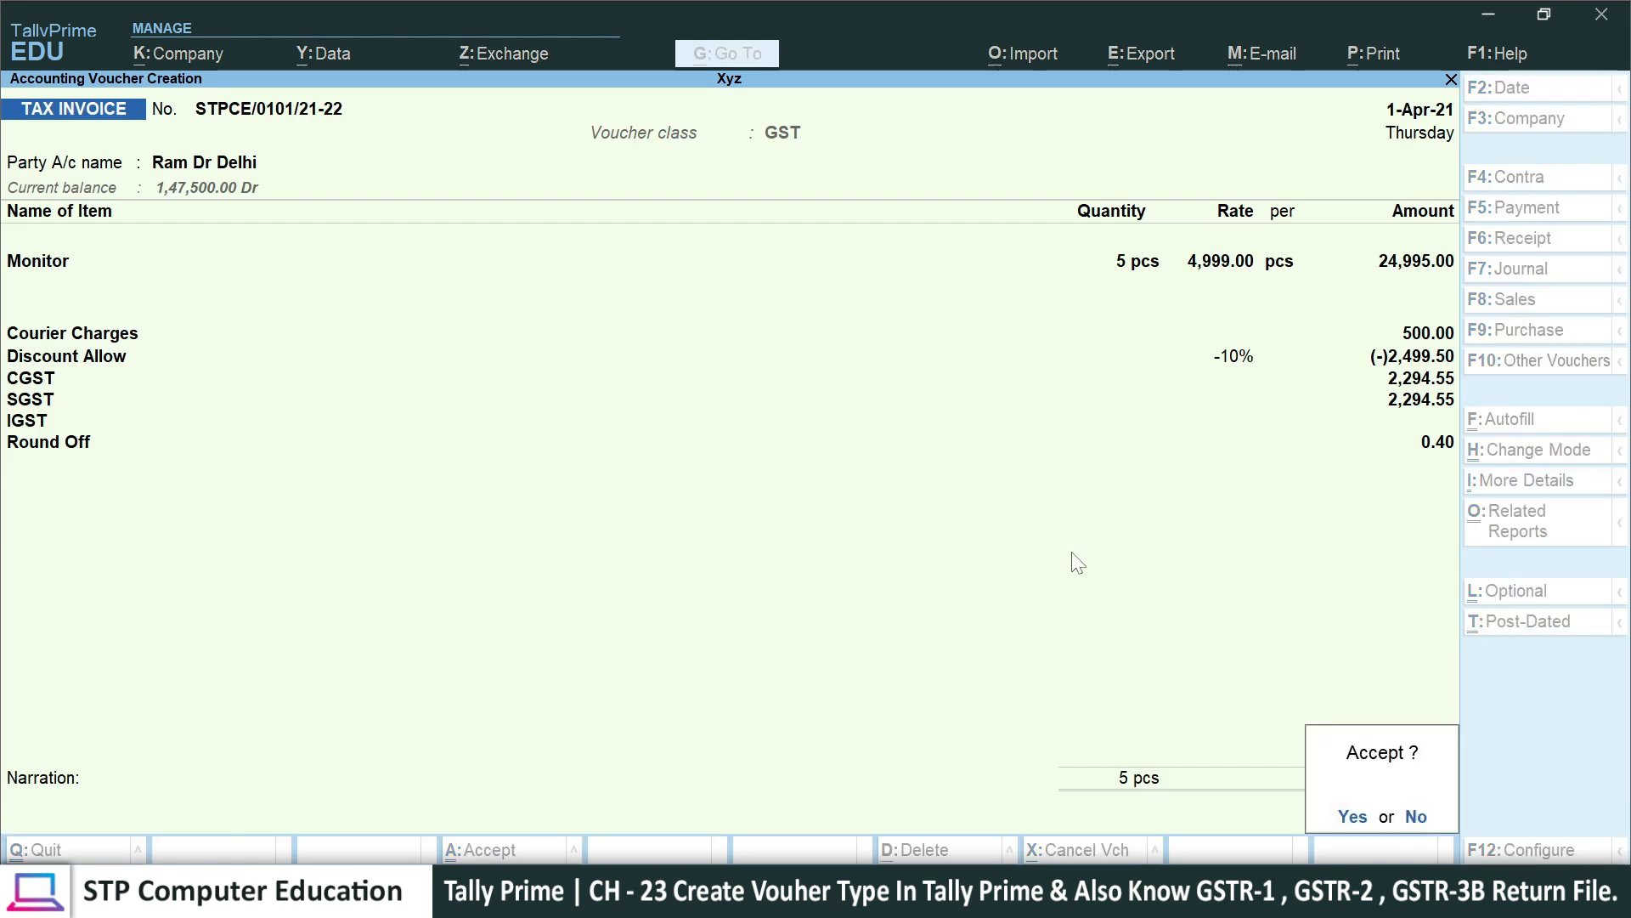
{"action": "key", "text": "Return"}
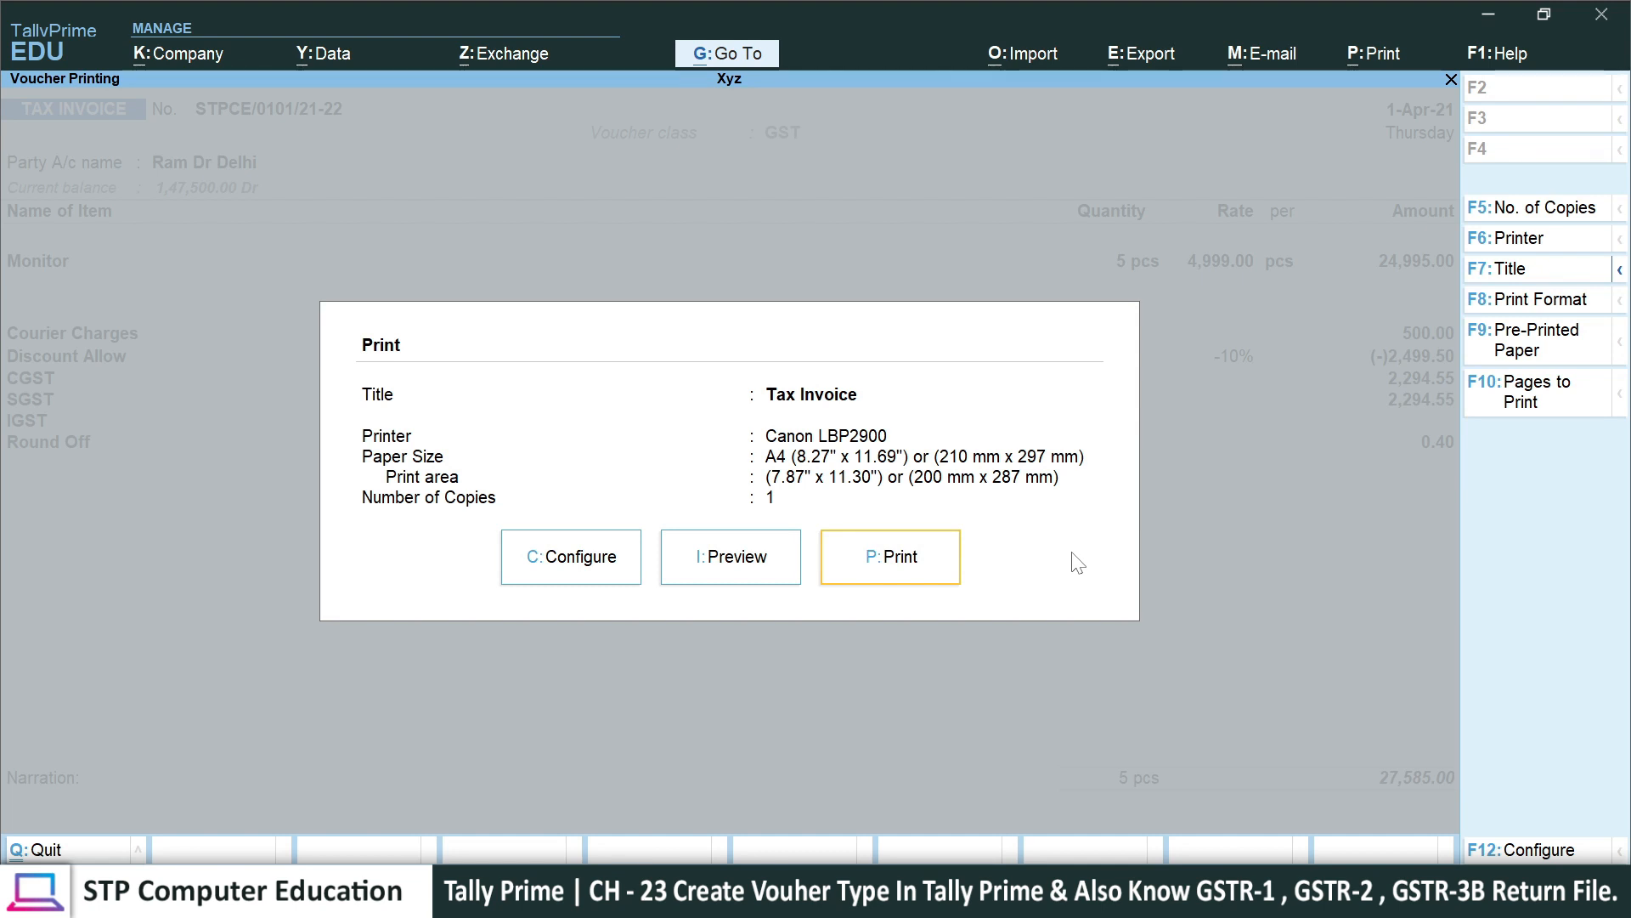
{"action": "key", "text": "Left"}
{"action": "key", "text": "Right"}
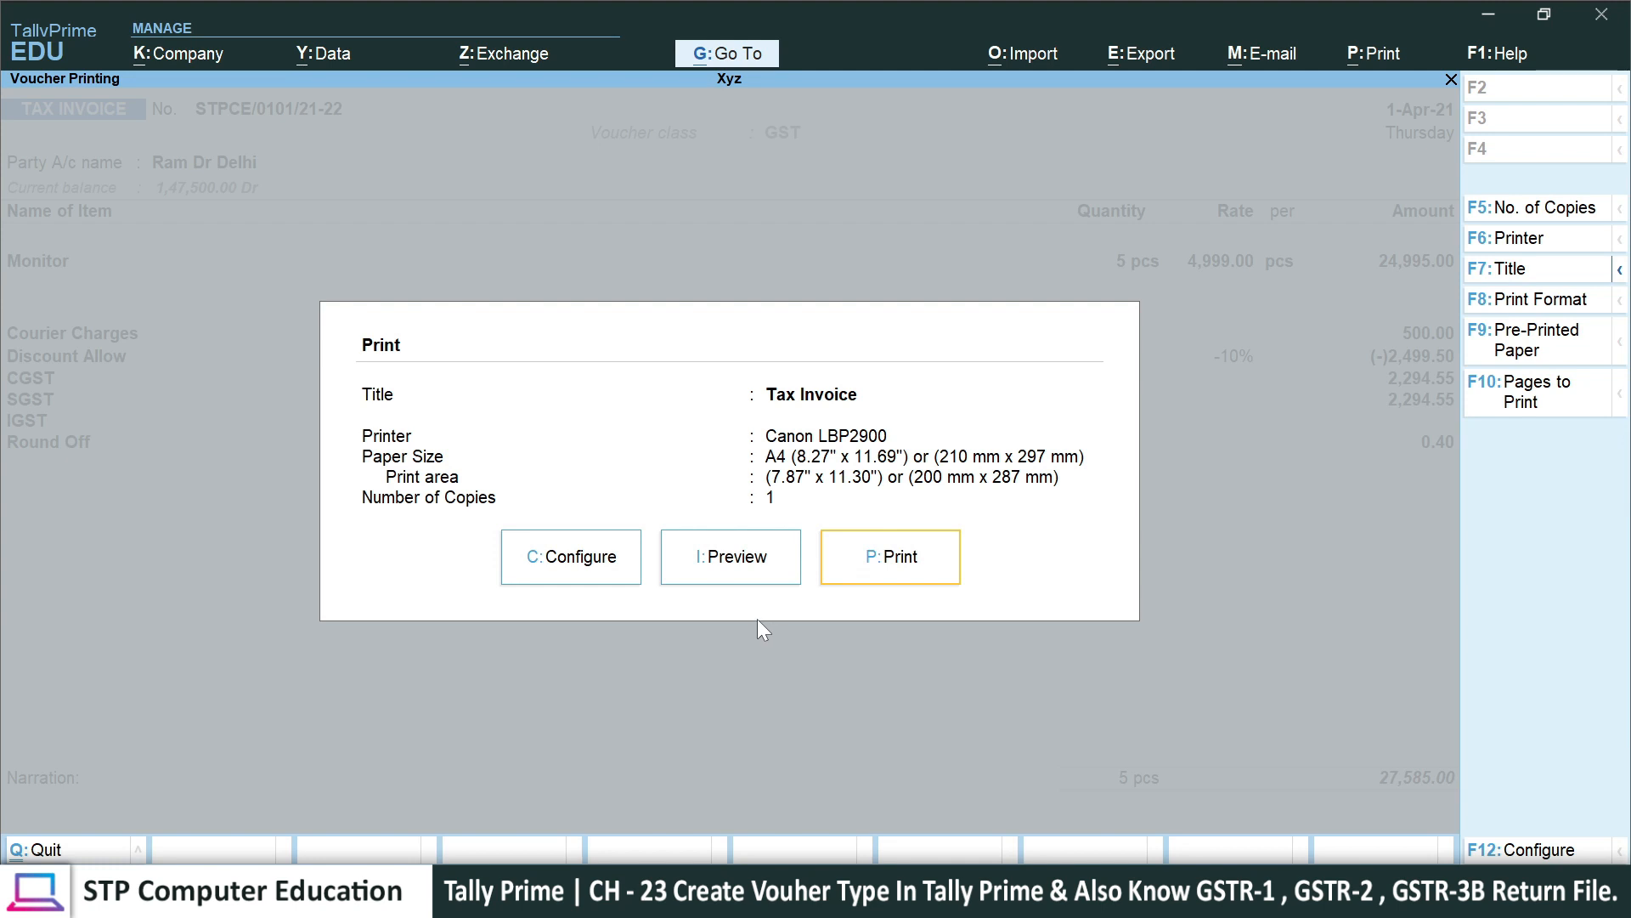
- Preview the saved tax invoice, examine its item, charge, discount and GST lines enlarged, and return to a blank voucher without printing
{"action": "left_click", "coordinate": [731, 560]}
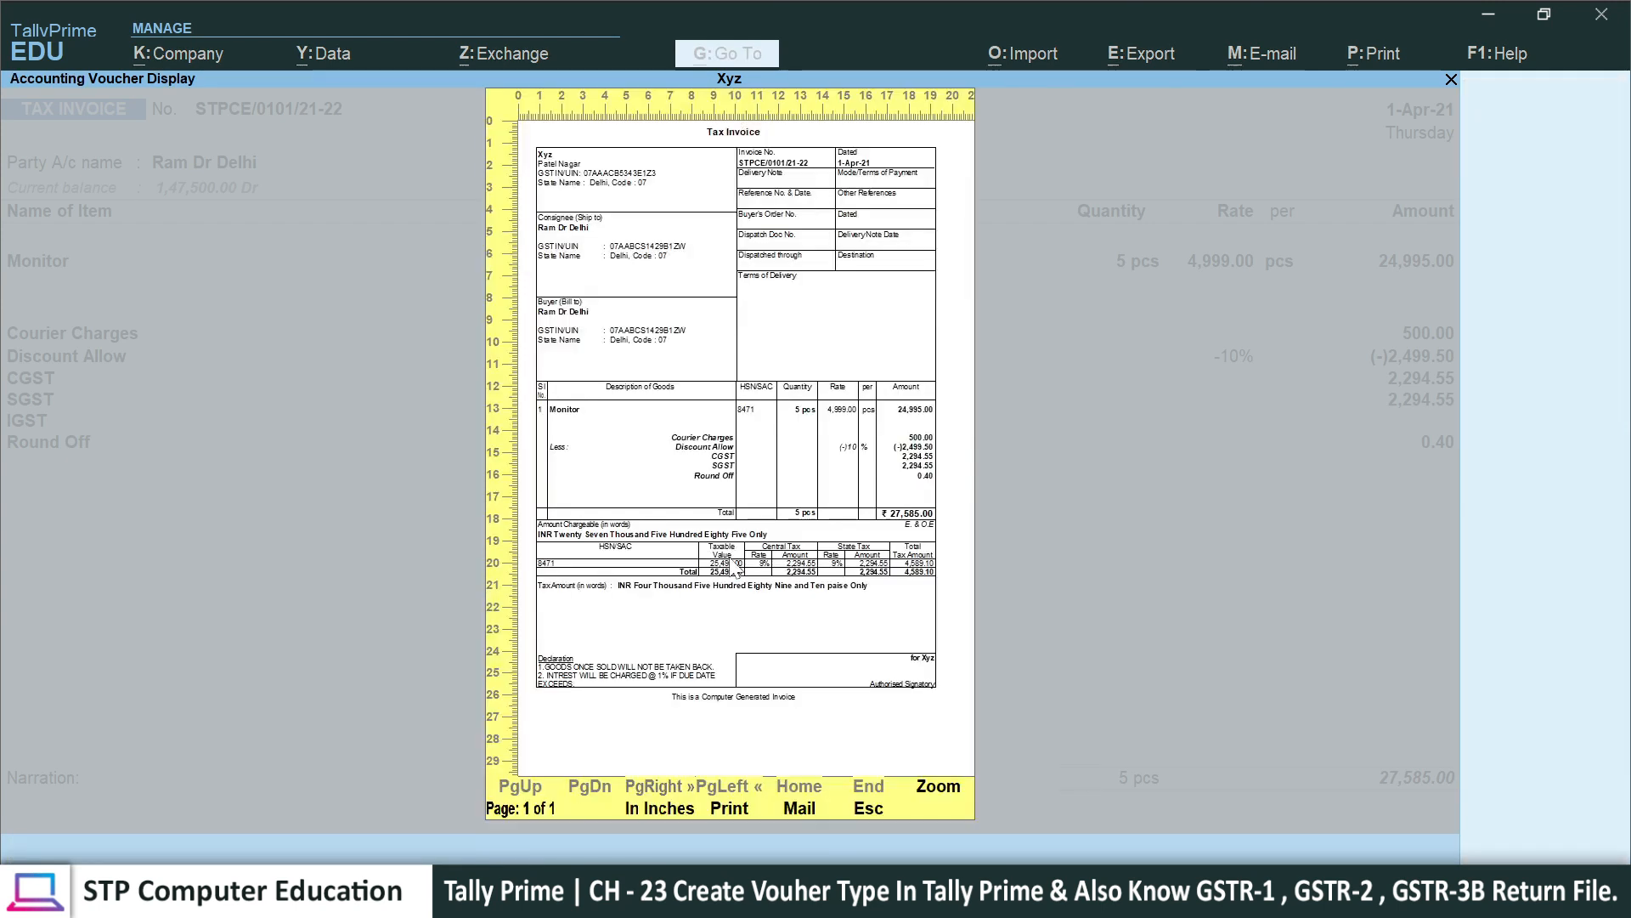
{"action": "left_click", "coordinate": [783, 468]}
{"action": "left_click", "coordinate": [558, 516]}
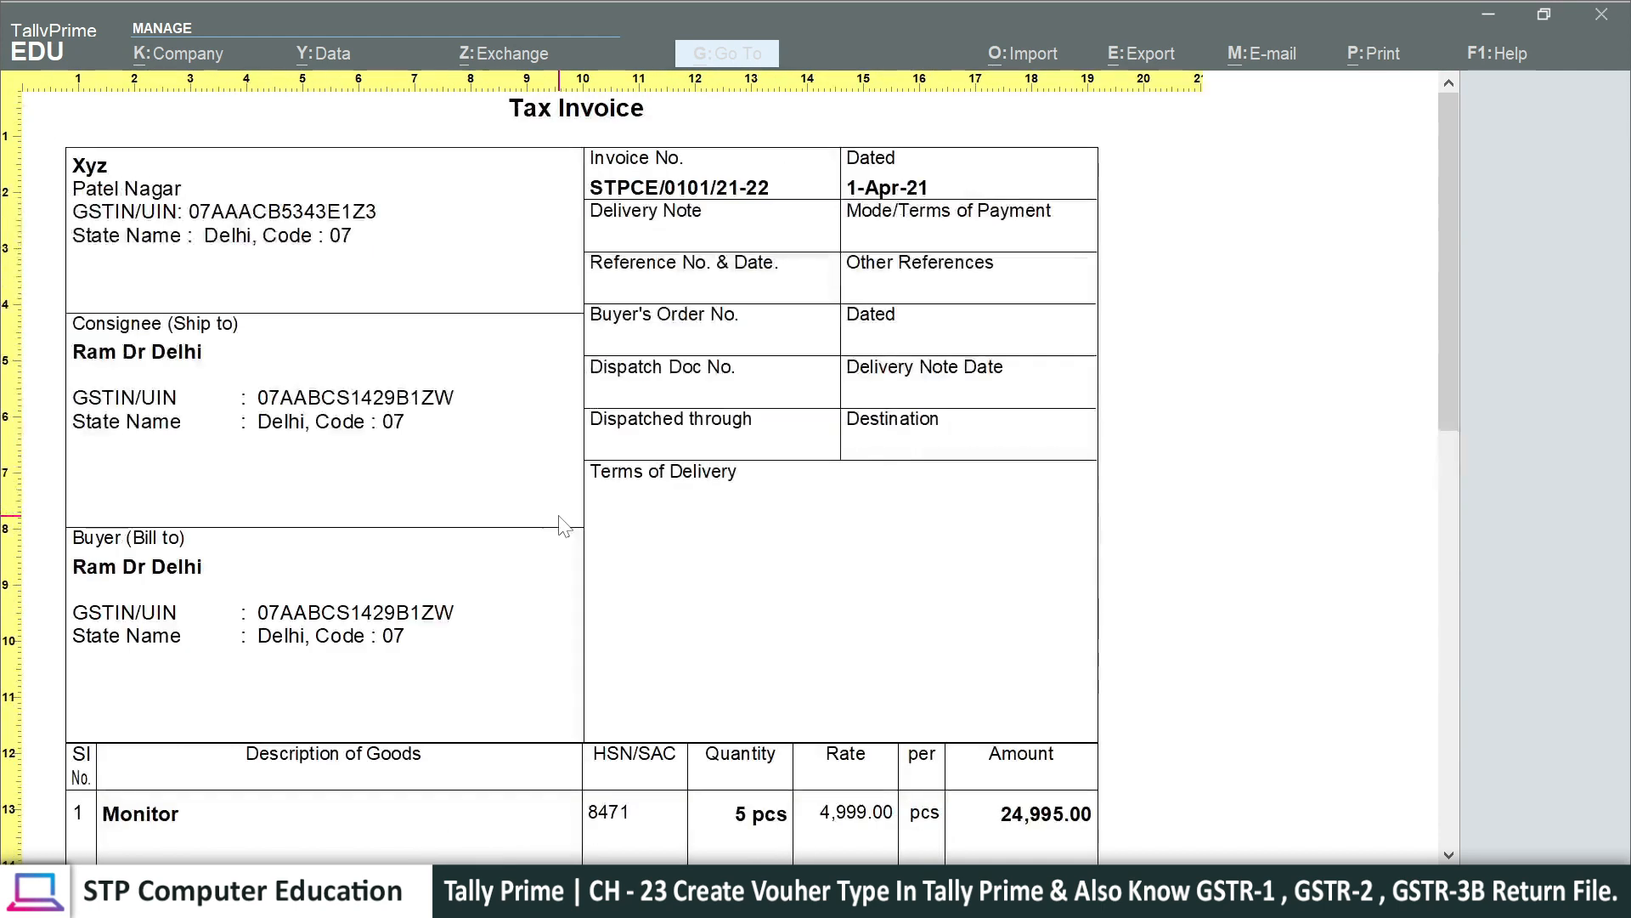
{"action": "scroll", "coordinate": [502, 400], "scroll_direction": "down", "scroll_amount": 3}
{"action": "scroll", "coordinate": [704, 427], "scroll_direction": "down", "scroll_amount": 5}
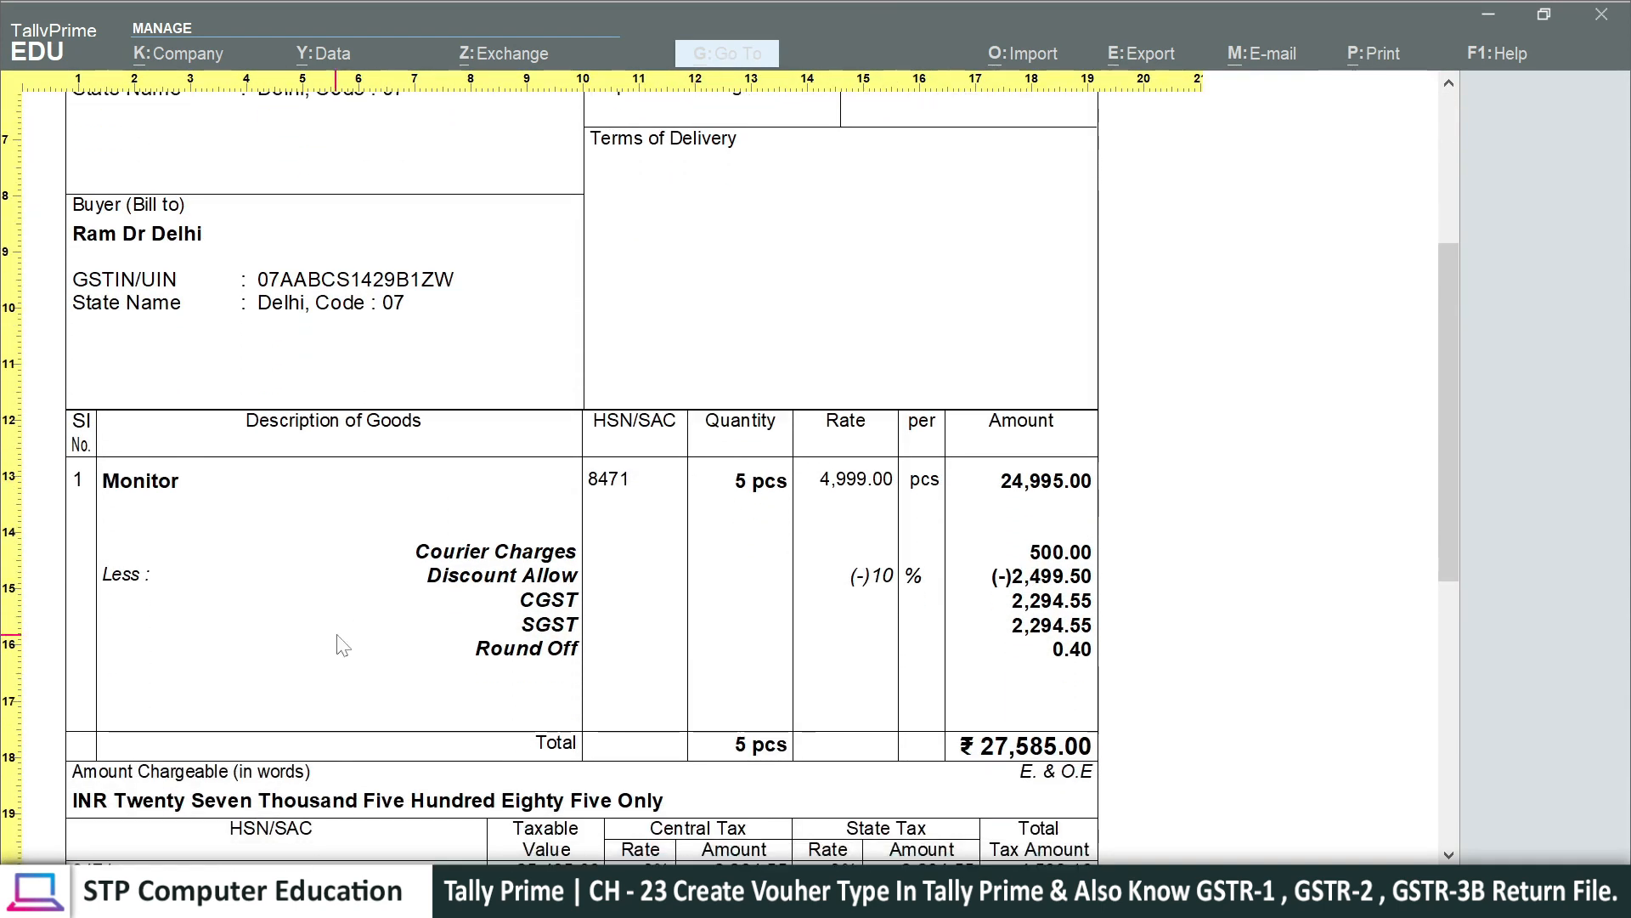
{"action": "scroll", "coordinate": [342, 645], "scroll_direction": "down", "scroll_amount": 2}
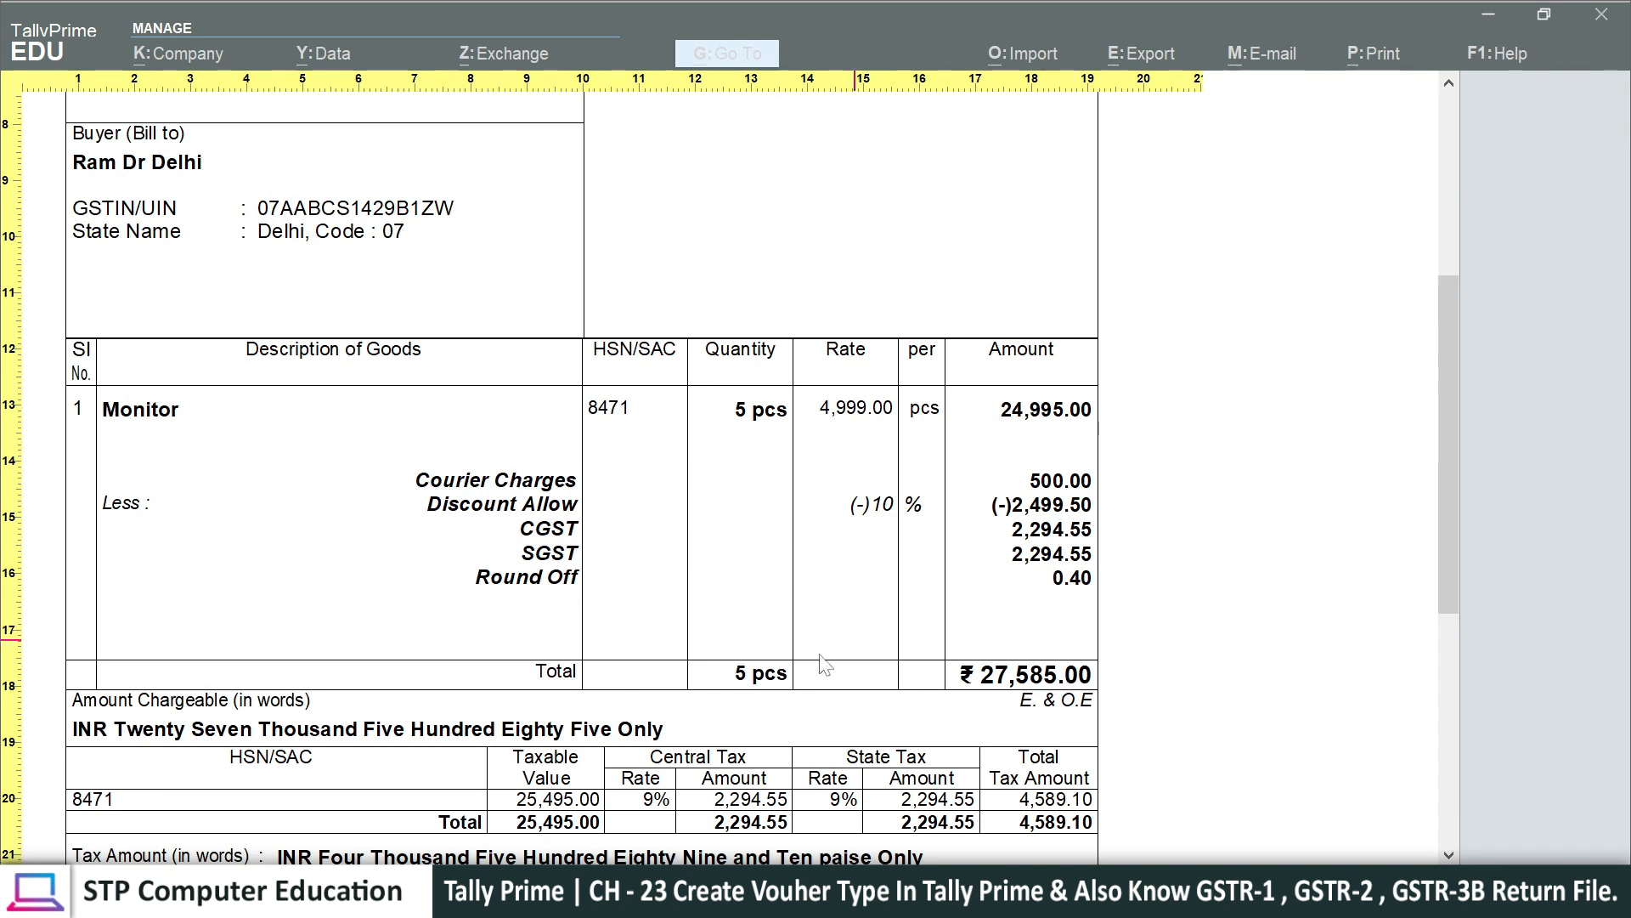
{"action": "scroll", "coordinate": [852, 675], "scroll_direction": "down", "scroll_amount": 1}
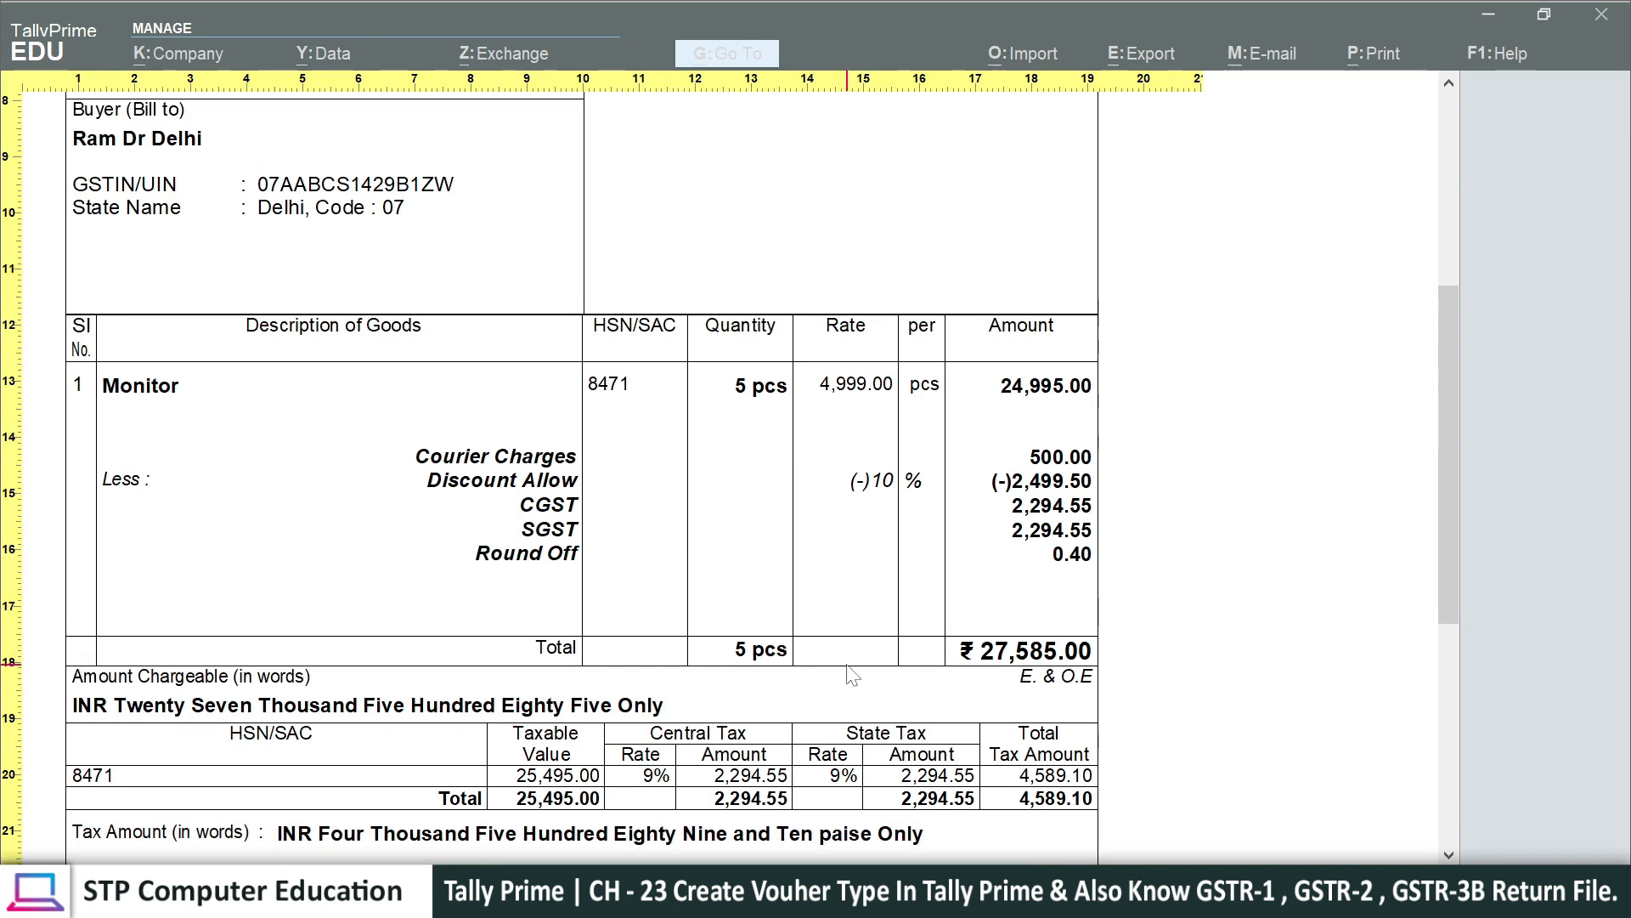
{"action": "scroll", "coordinate": [852, 676], "scroll_direction": "down", "scroll_amount": 3}
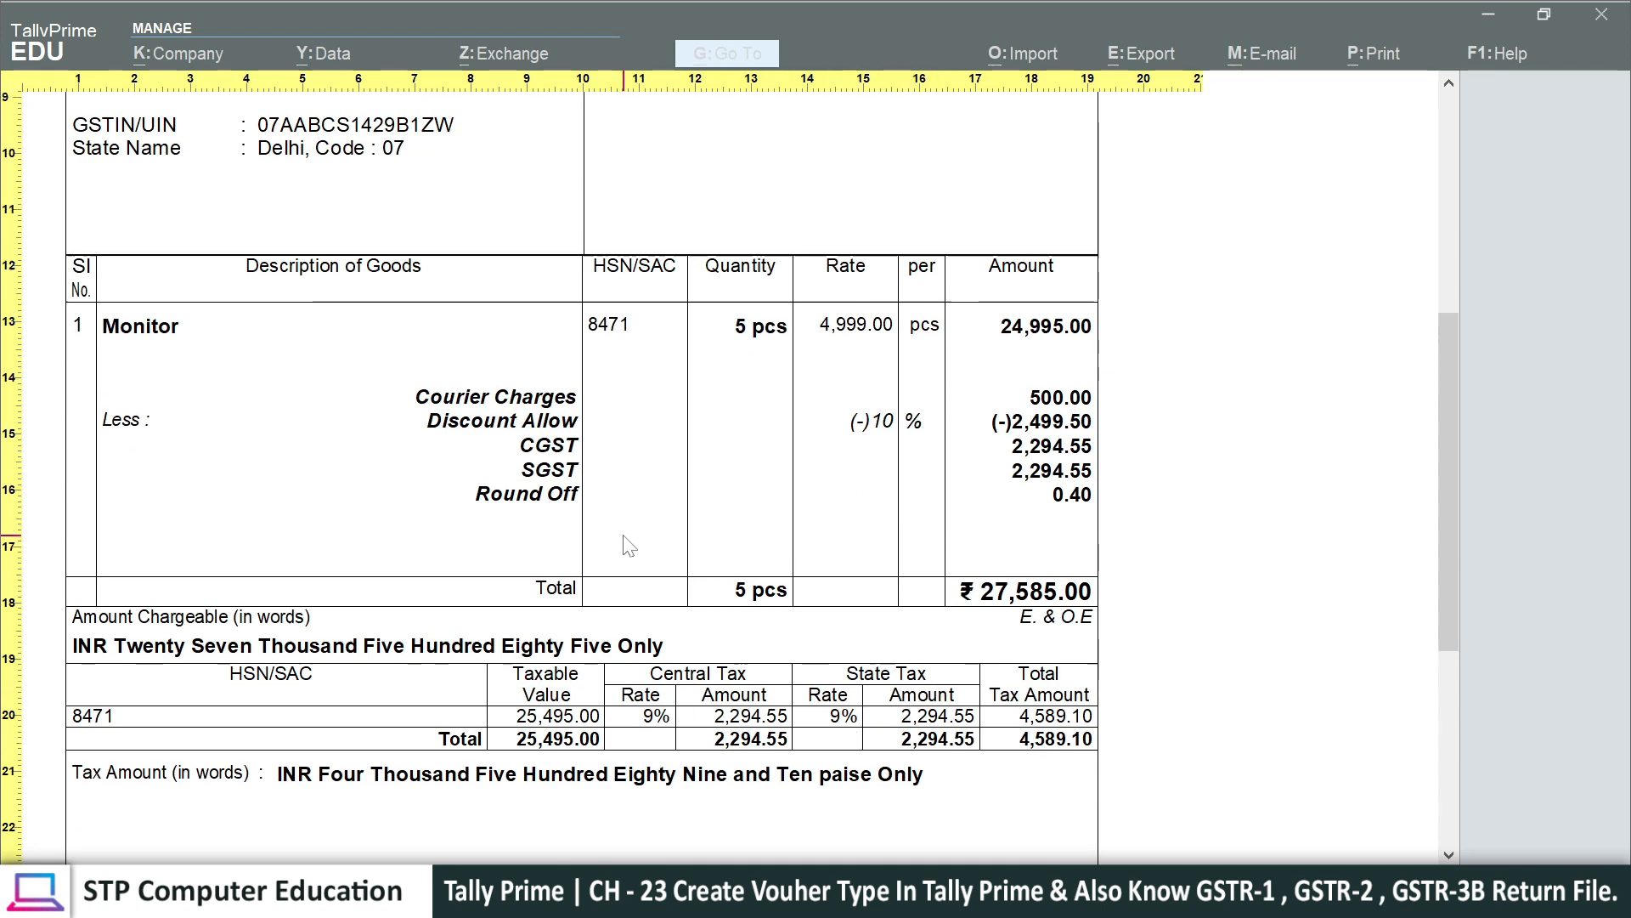
{"action": "scroll", "coordinate": [626, 547], "scroll_direction": "up", "scroll_amount": 2}
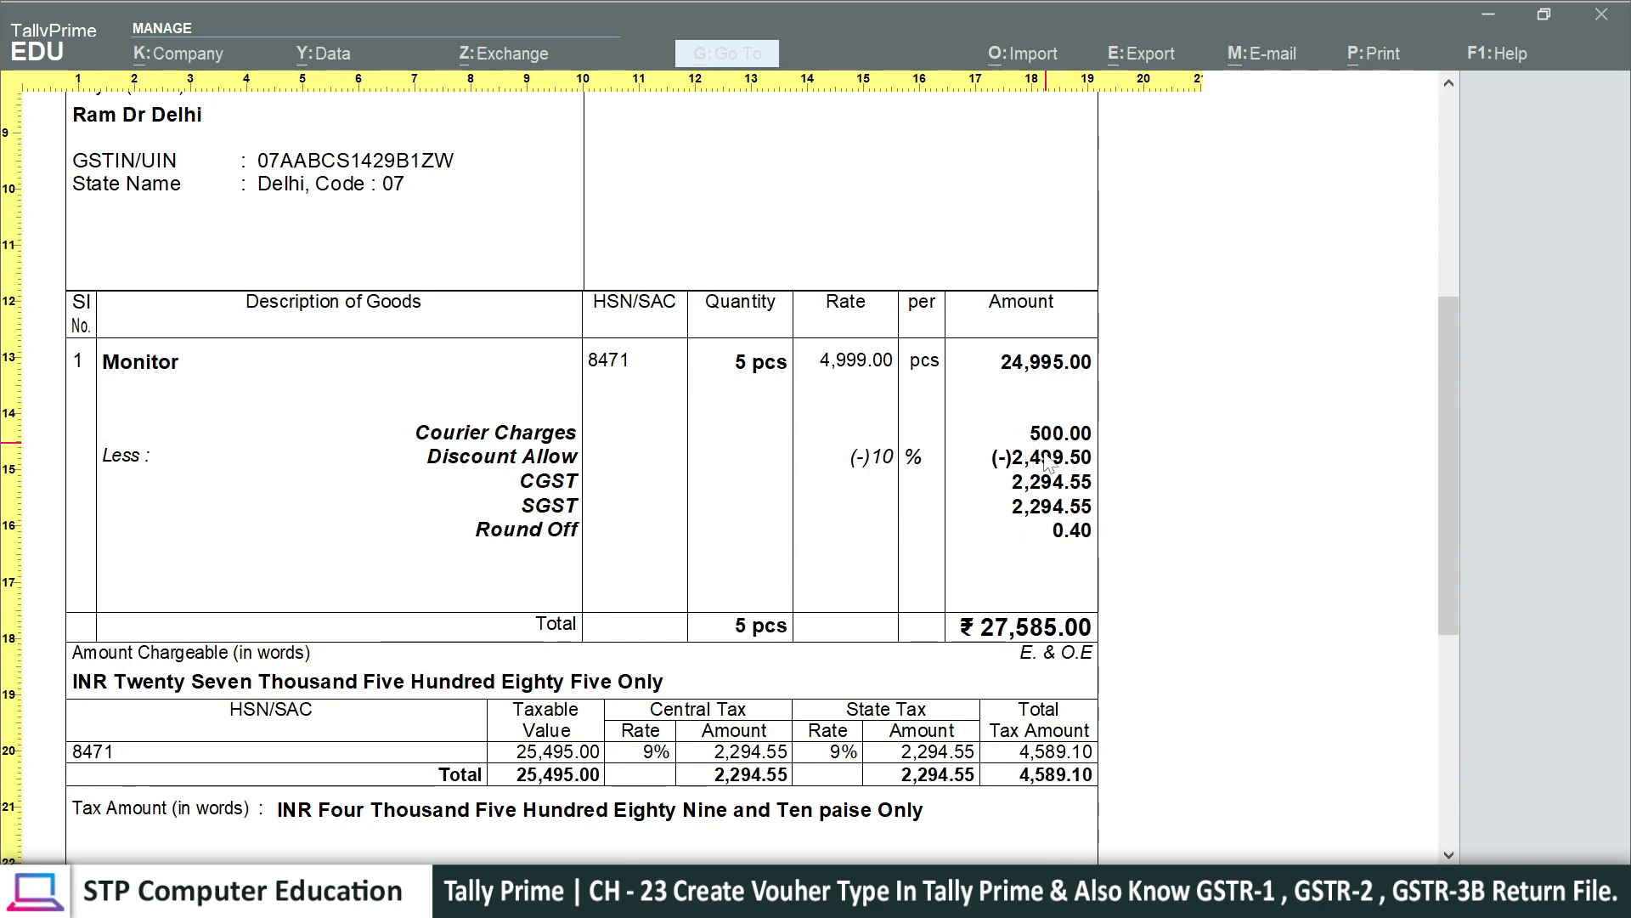
{"action": "scroll", "coordinate": [1143, 578], "scroll_direction": "down", "scroll_amount": 1}
{"action": "scroll", "coordinate": [1147, 580], "scroll_direction": "up", "scroll_amount": 2}
{"action": "scroll", "coordinate": [1151, 583], "scroll_direction": "up", "scroll_amount": 1}
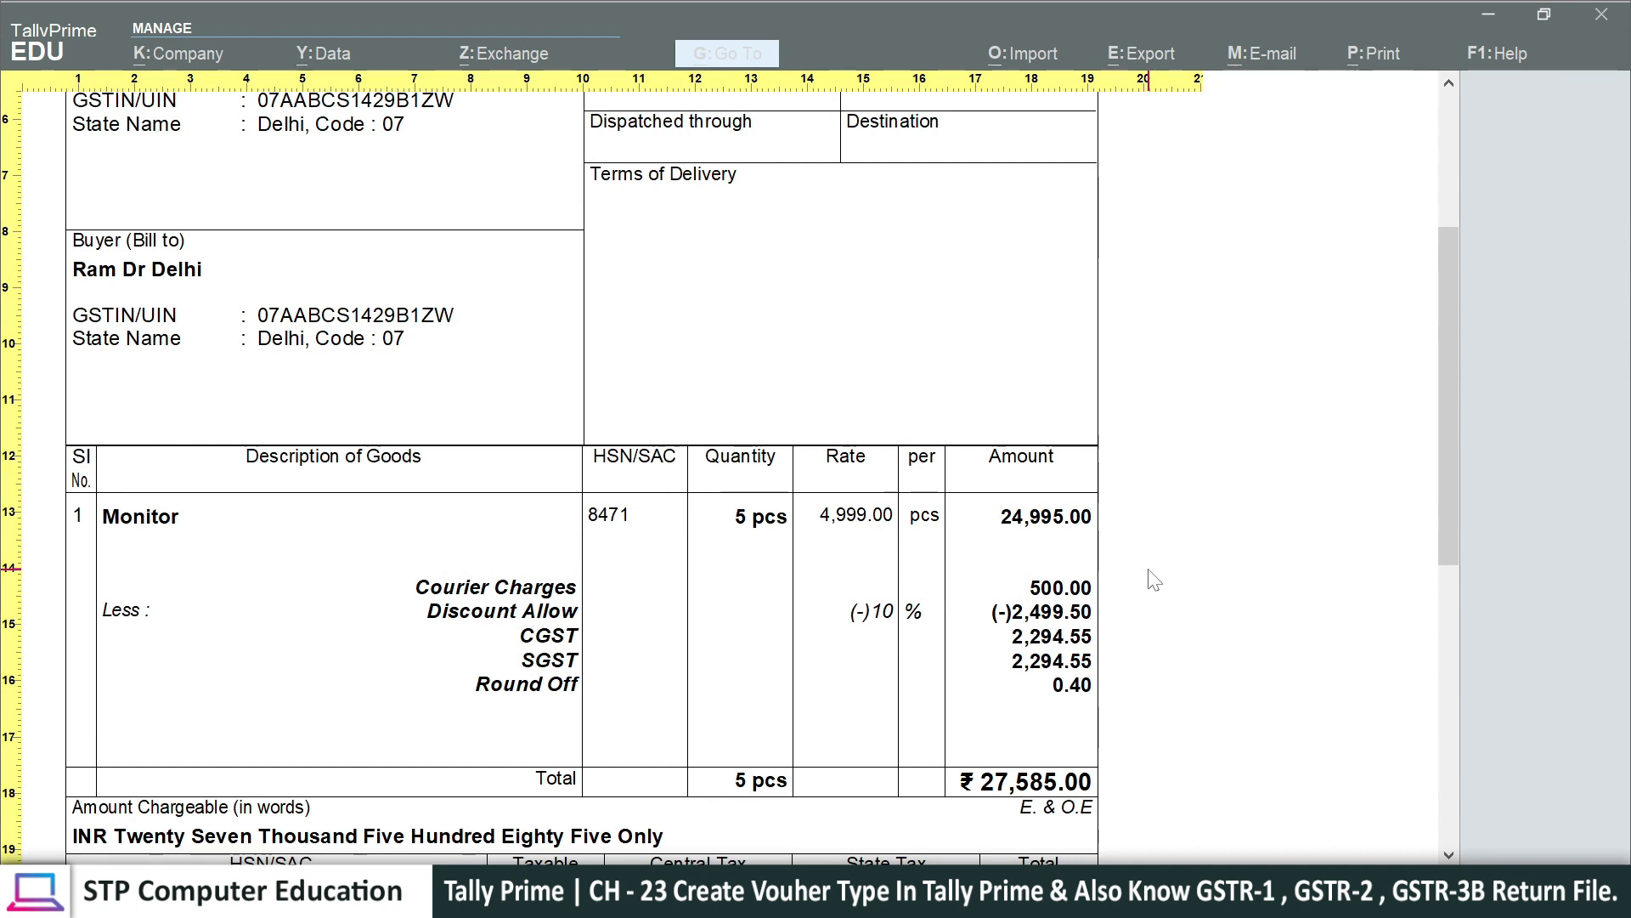
{"action": "key", "text": "Escape"}
{"action": "key", "text": "Escape"}
{"action": "key", "text": "Escape"}
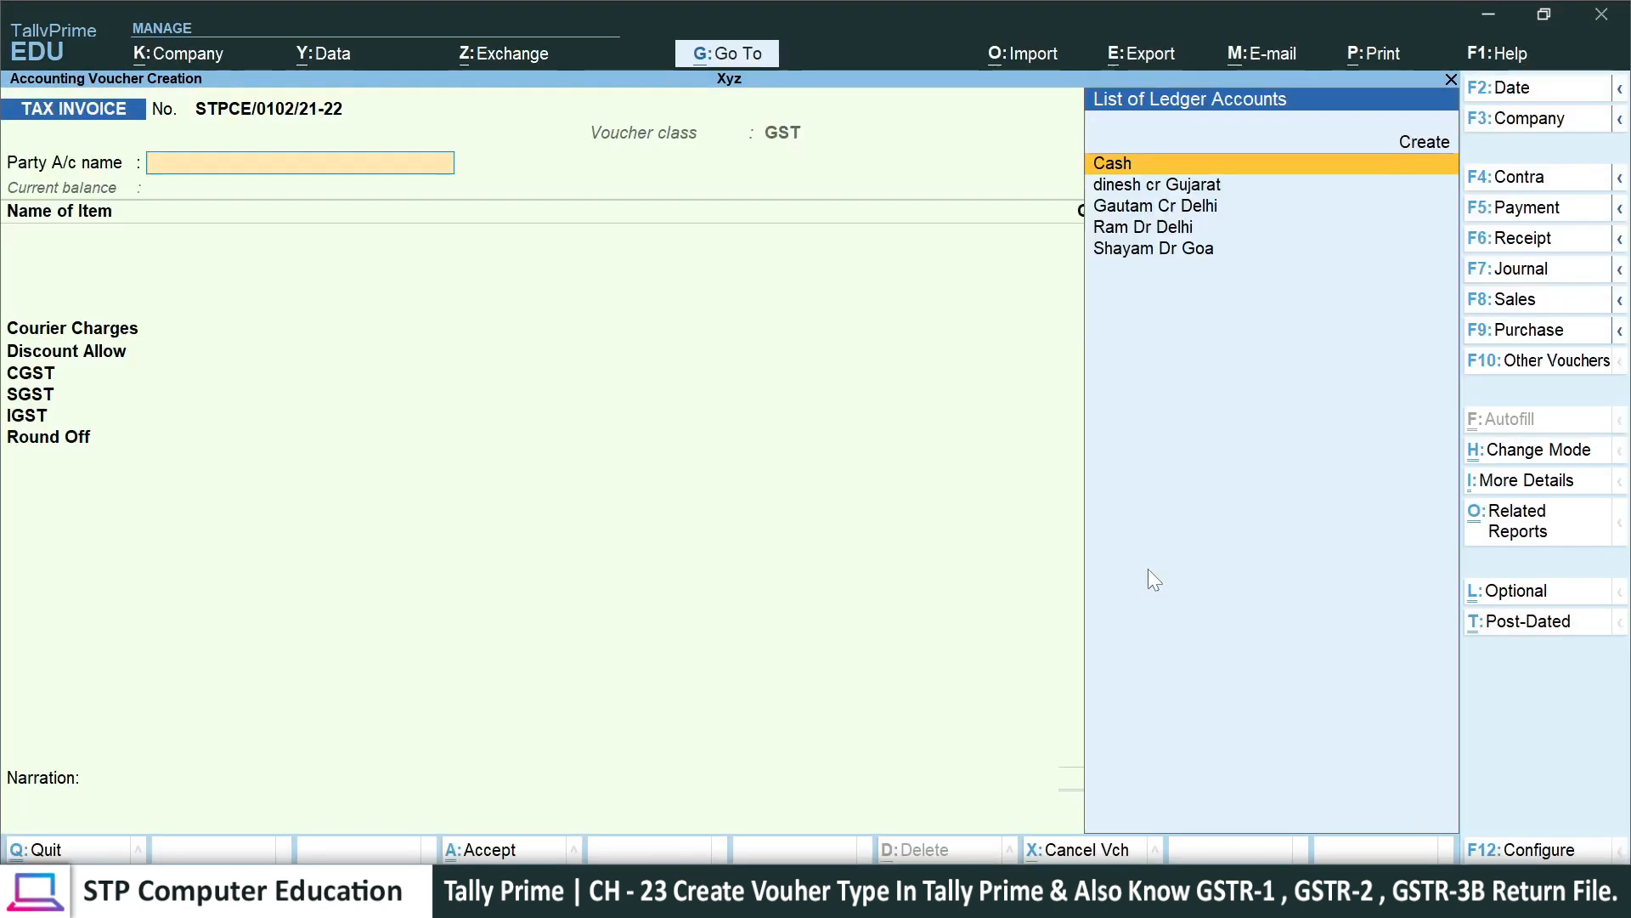
- Select the Goa customer's ledger as the party account of the new tax invoice
{"action": "key", "text": "Down"}
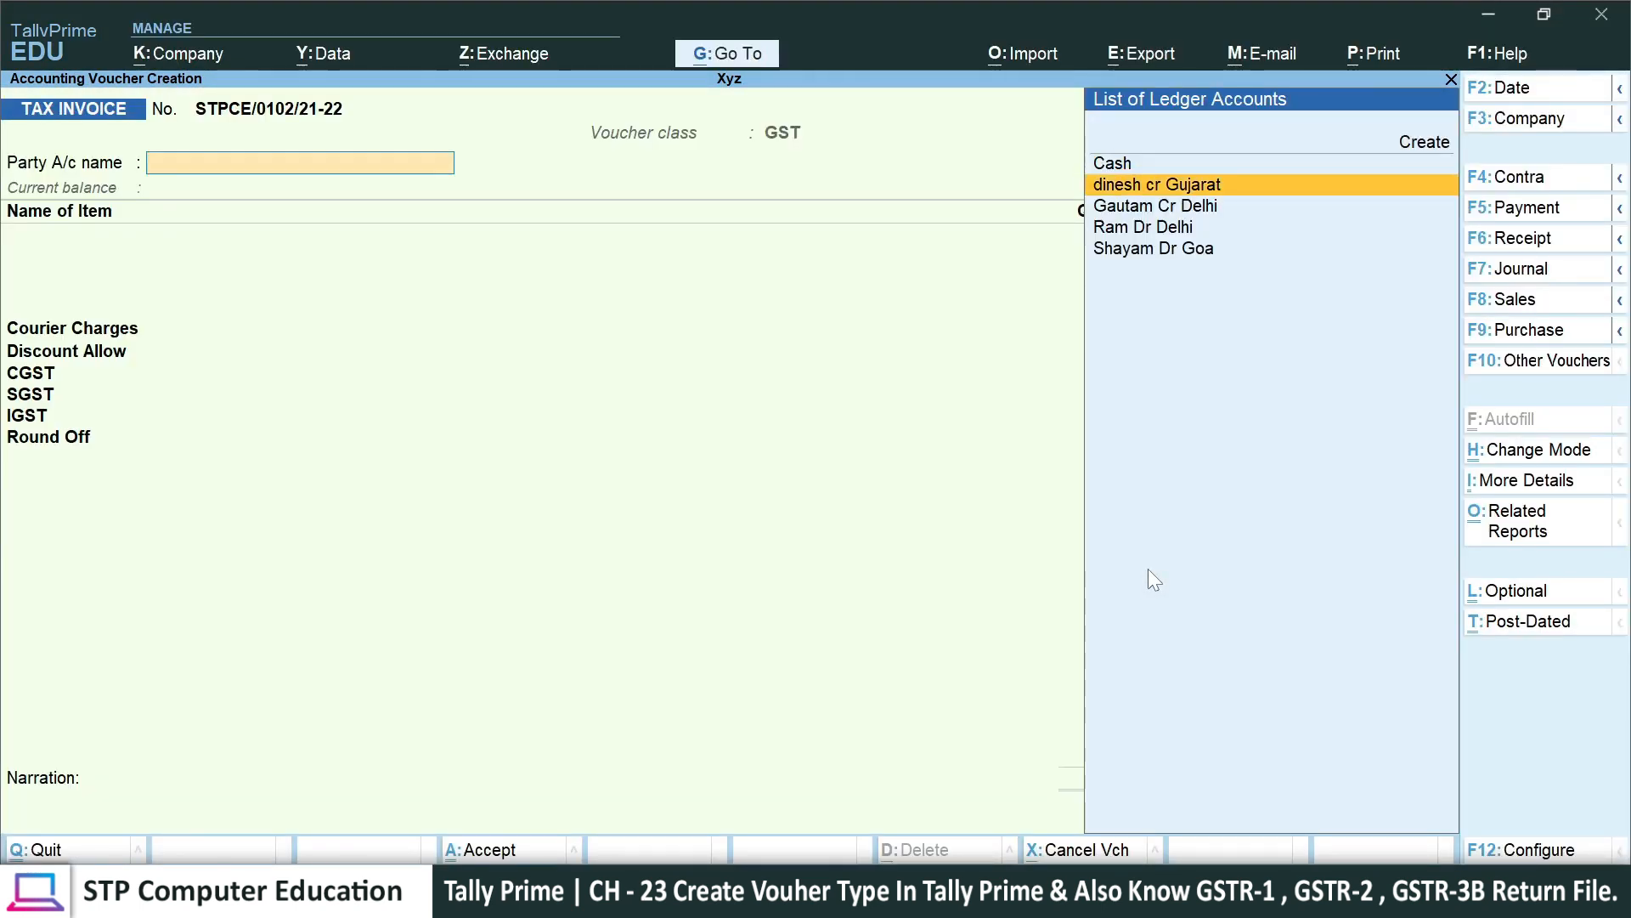
{"action": "key", "text": "Down"}
{"action": "key", "text": "Down"}
{"action": "key", "text": "Down"}
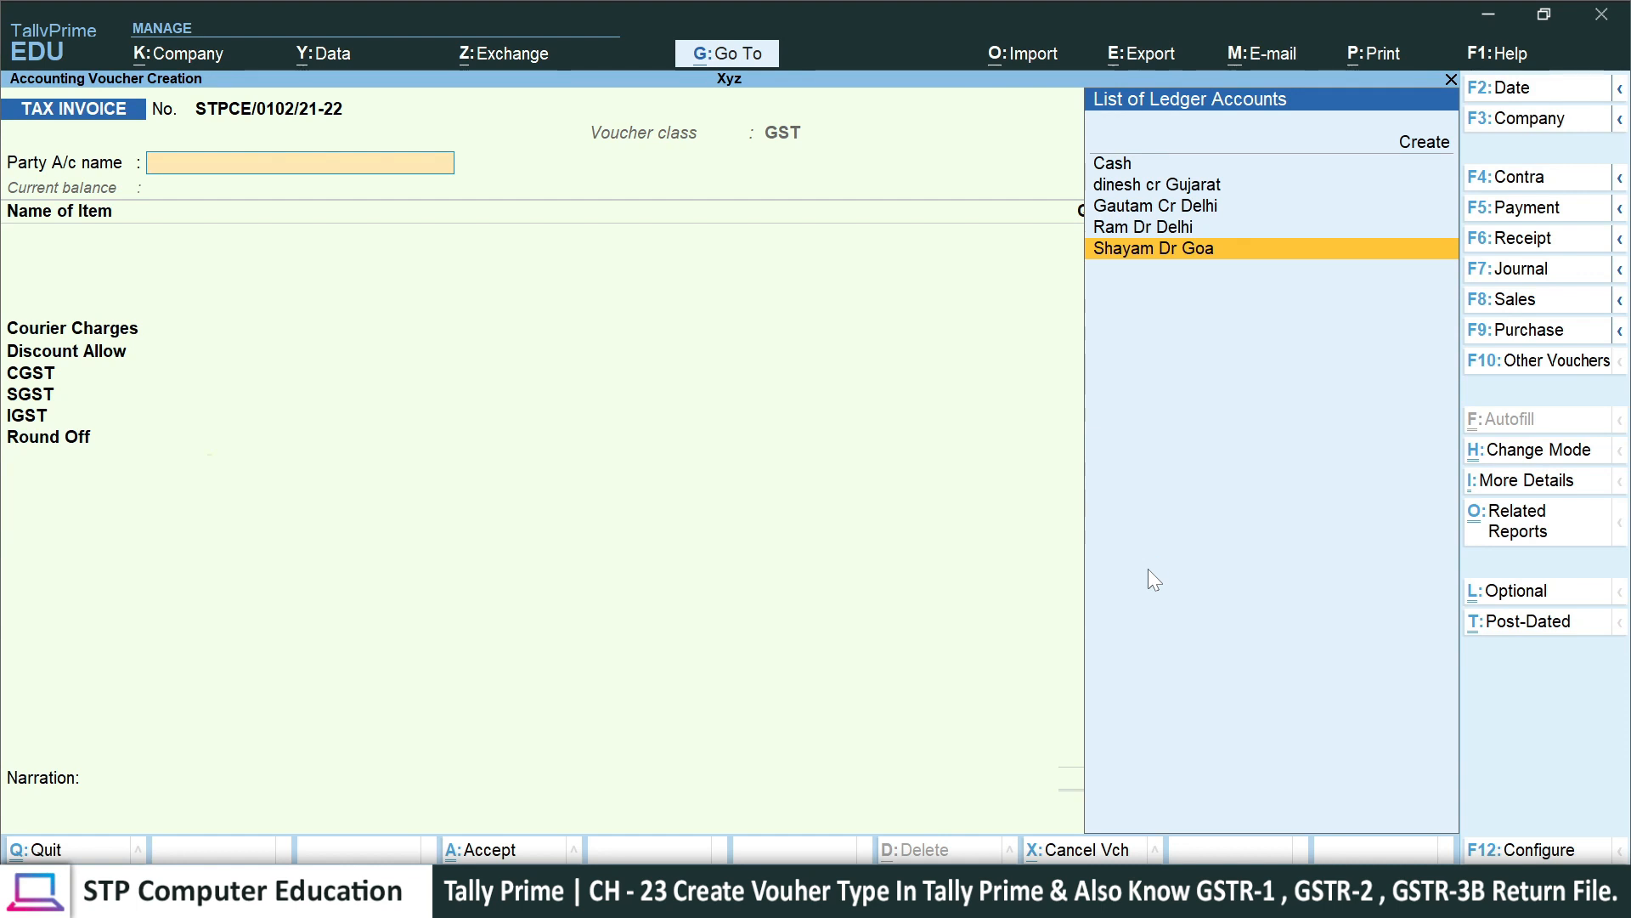
{"action": "key", "text": "Return"}
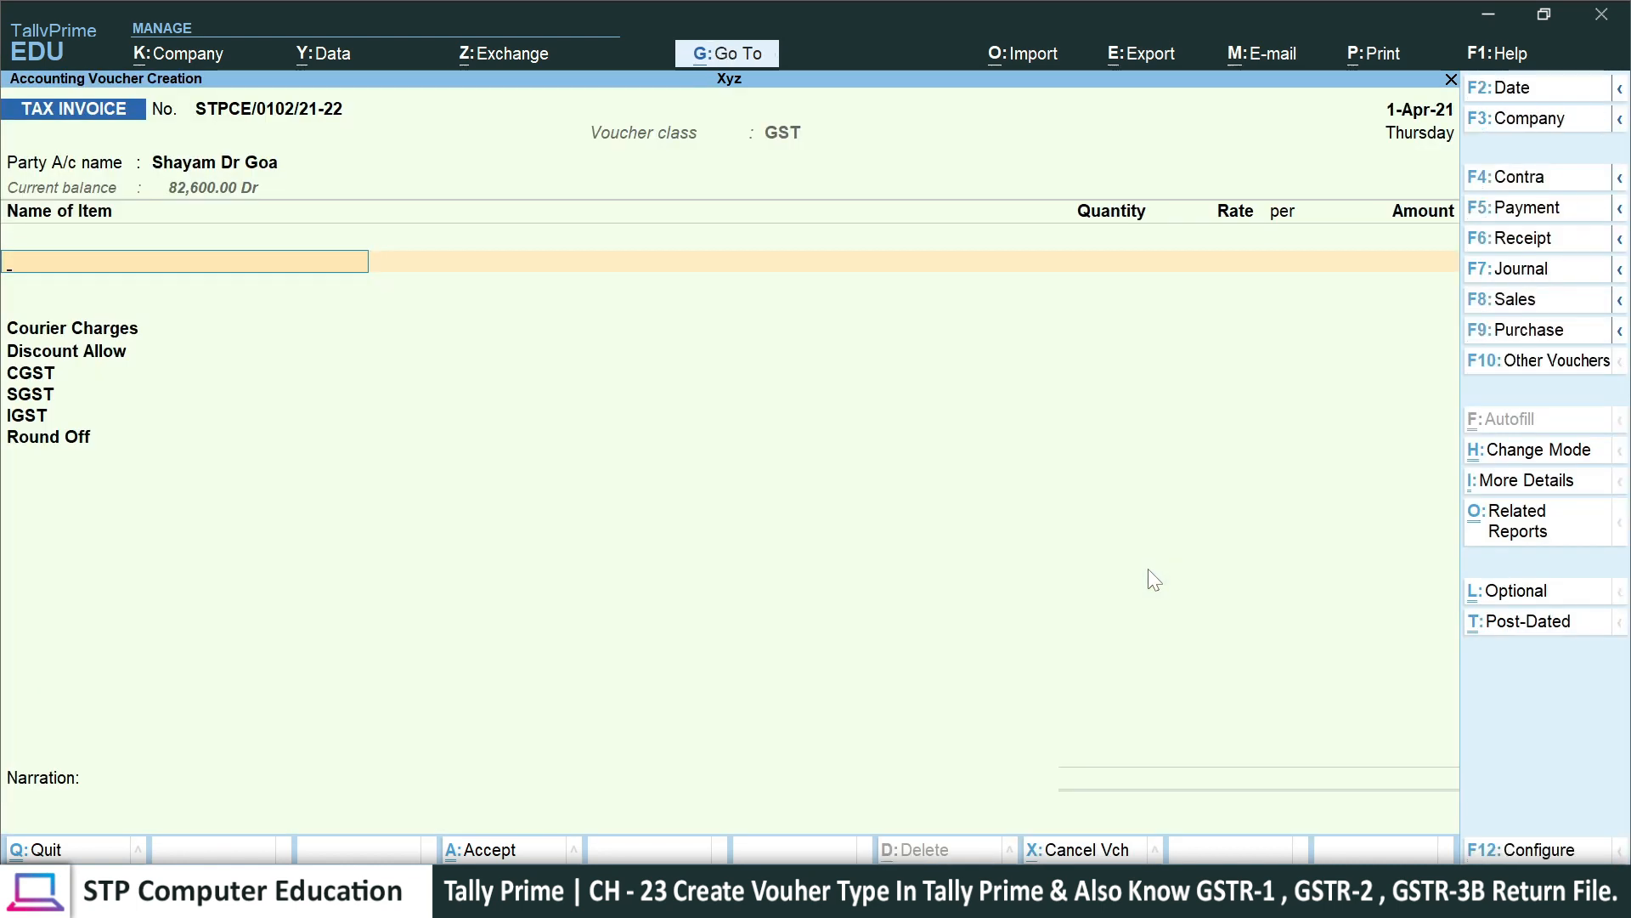
- Add 5 pcs of Monitor at 4,999 per pcs, leaving Courier Charges and Discount Allow blank
{"action": "key", "text": "Down"}
{"action": "key", "text": "Down"}
{"action": "key", "text": "Down"}
{"action": "key", "text": "Return"}
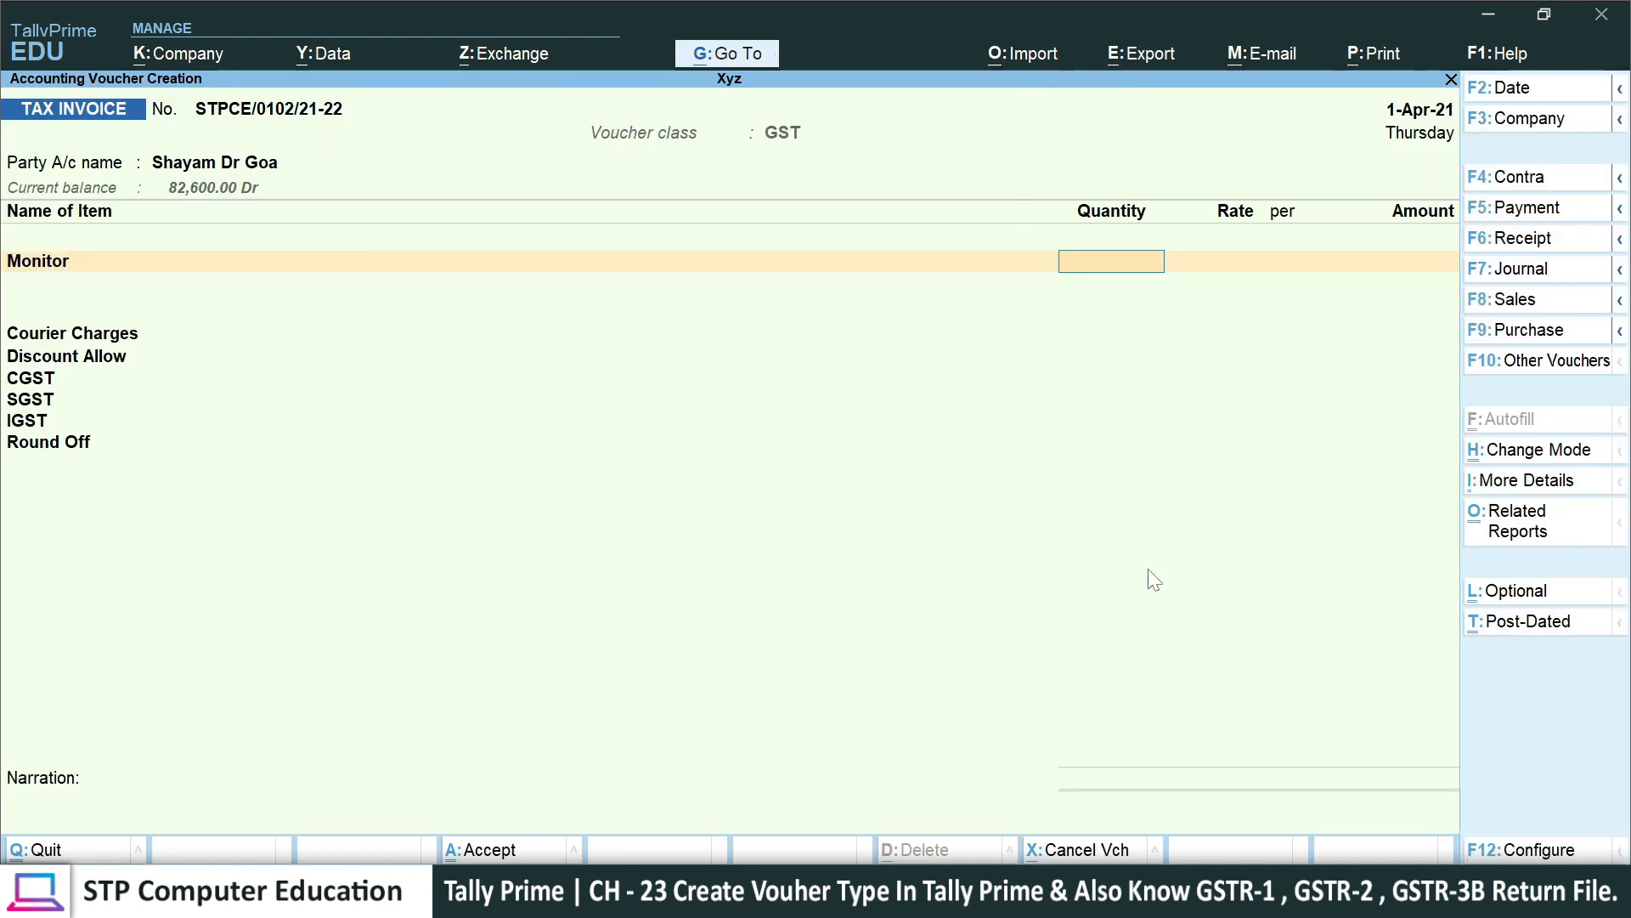
{"action": "key", "text": "Return"}
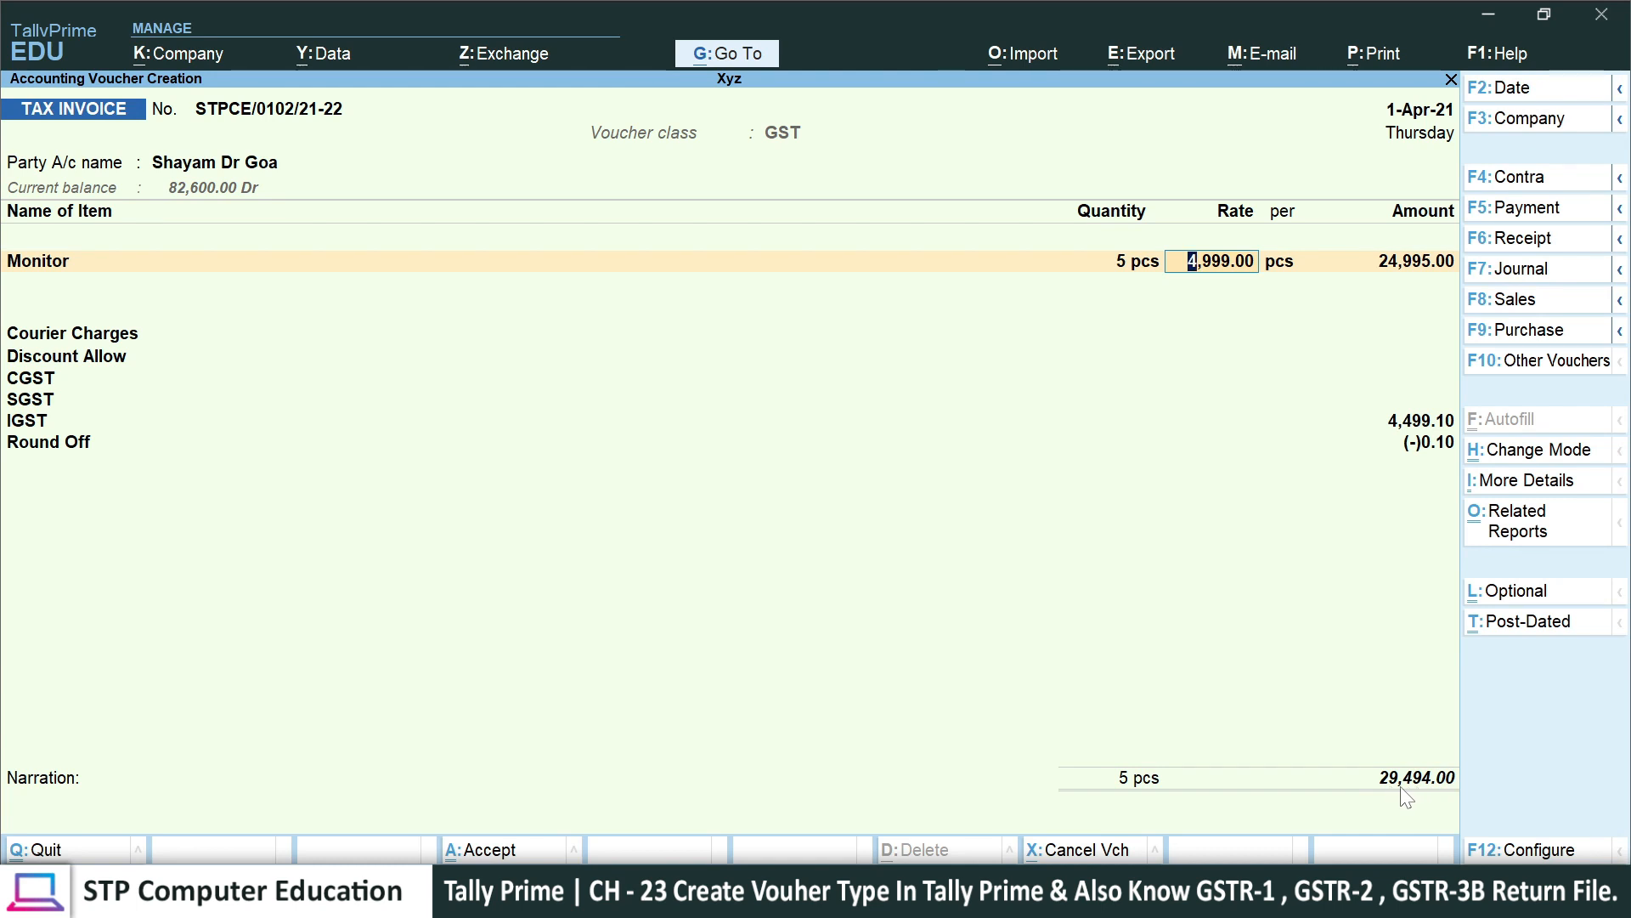
{"action": "key", "text": "Return"}
{"action": "key", "text": "Return"}
{"action": "key", "text": "Return"}
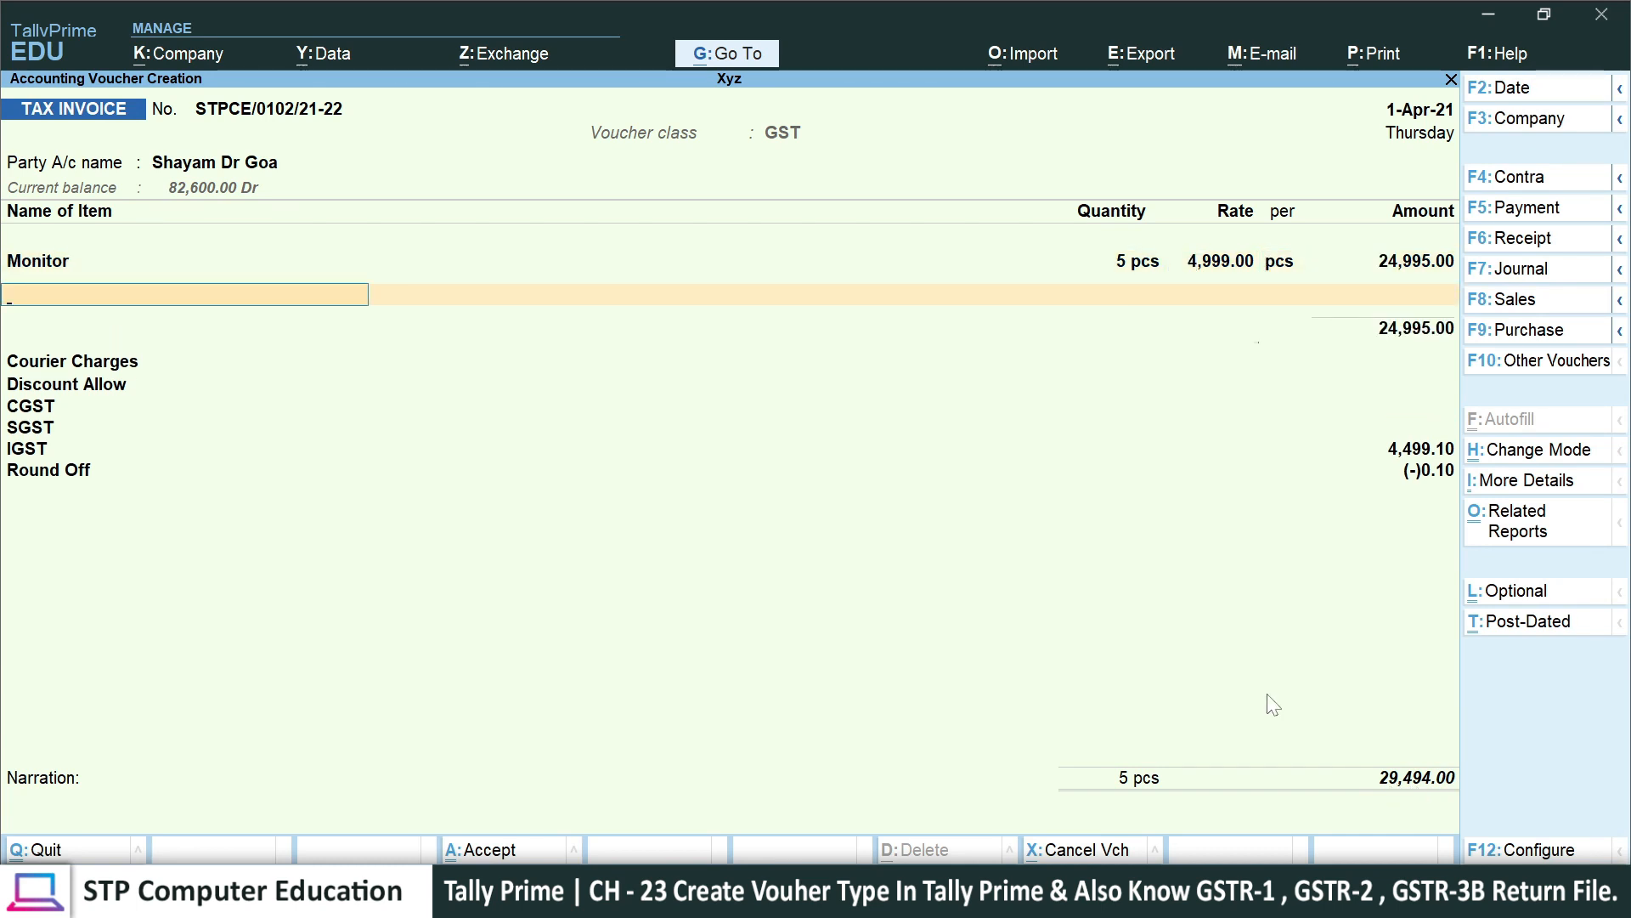
{"action": "key", "text": "Return"}
{"action": "key", "text": "Return"}
{"action": "key", "text": "Return"}
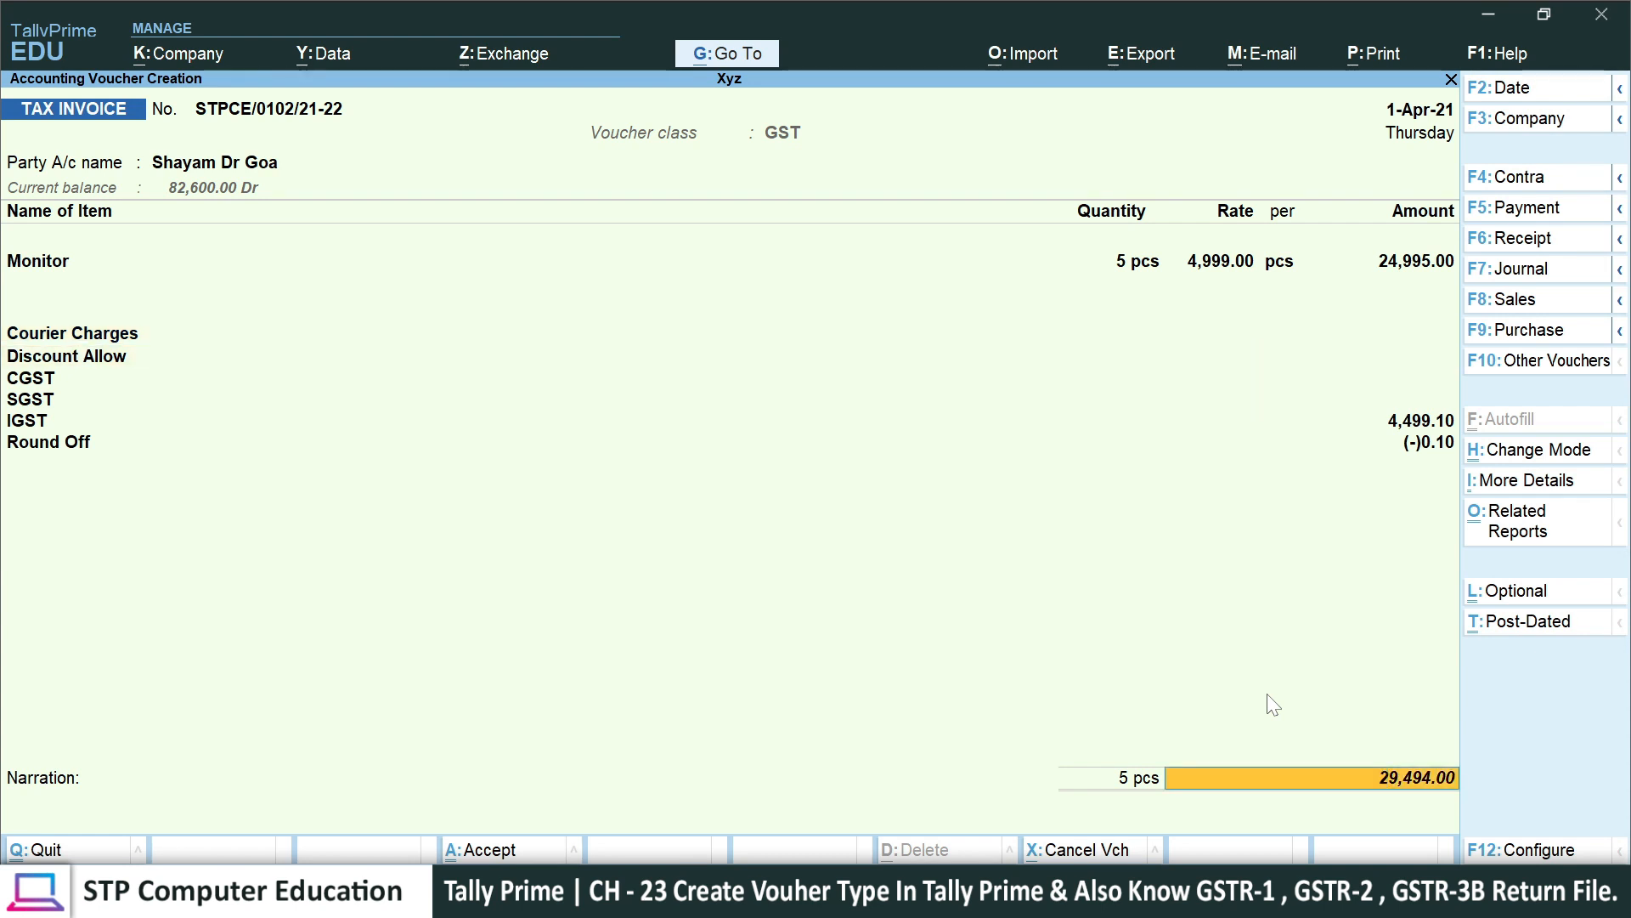
- Record the Goa bill as a New Ref under its default reference name with 10 credit days, and save the invoice without a narration
{"action": "key", "text": "Return"}
{"action": "key", "text": "Return"}
{"action": "key", "text": "Return"}
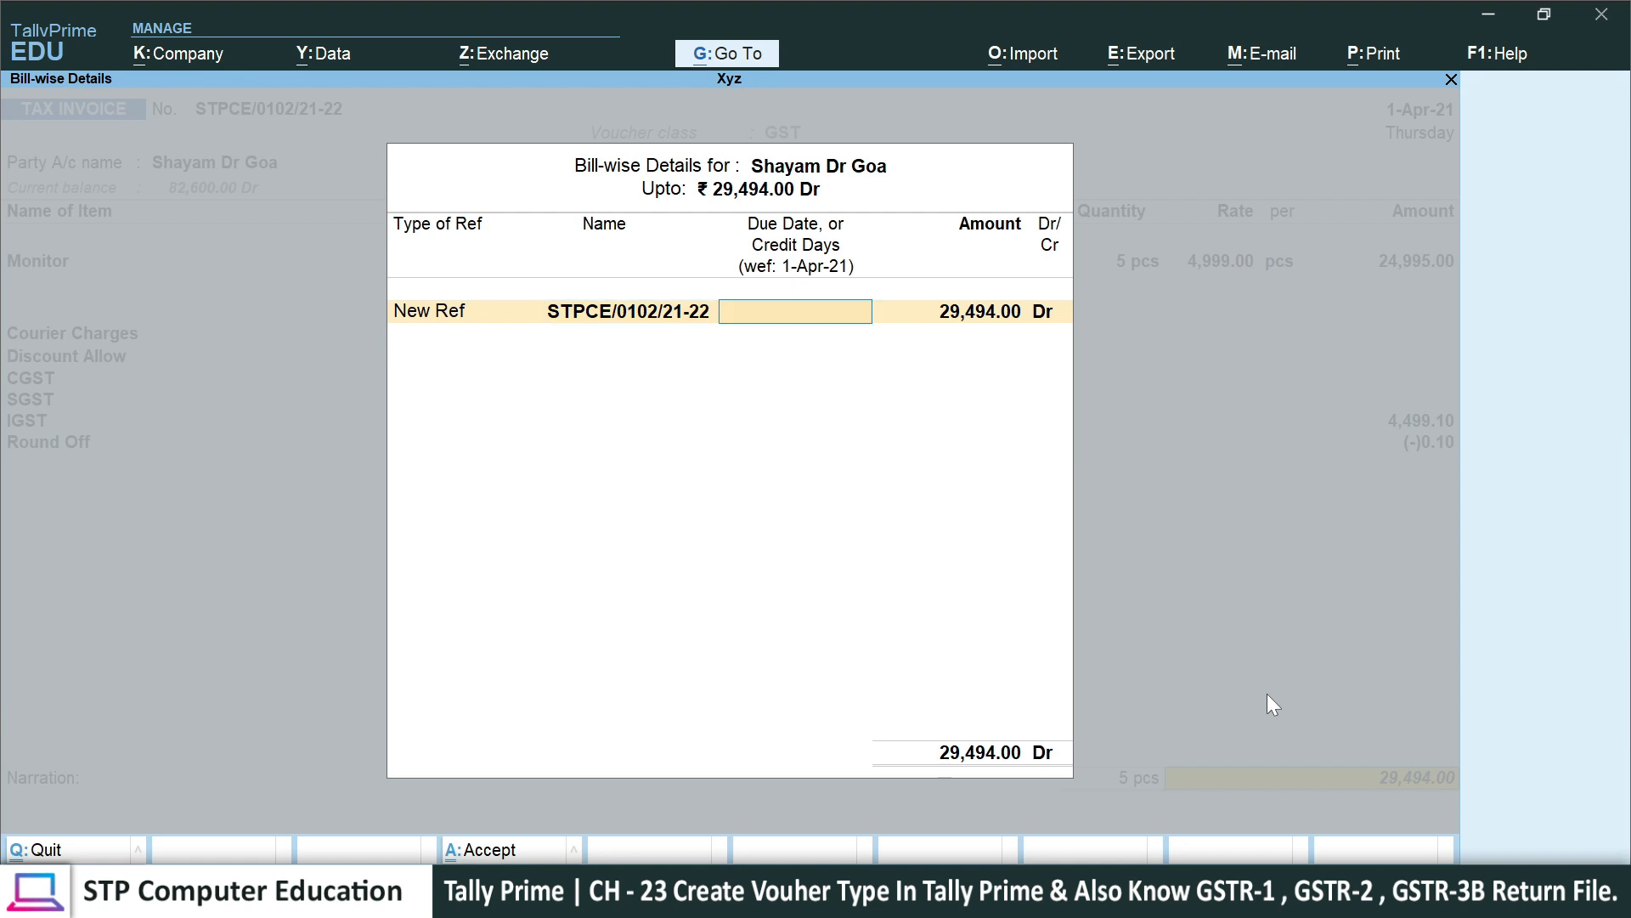
{"action": "type", "text": "10"}
{"action": "key", "text": "Return"}
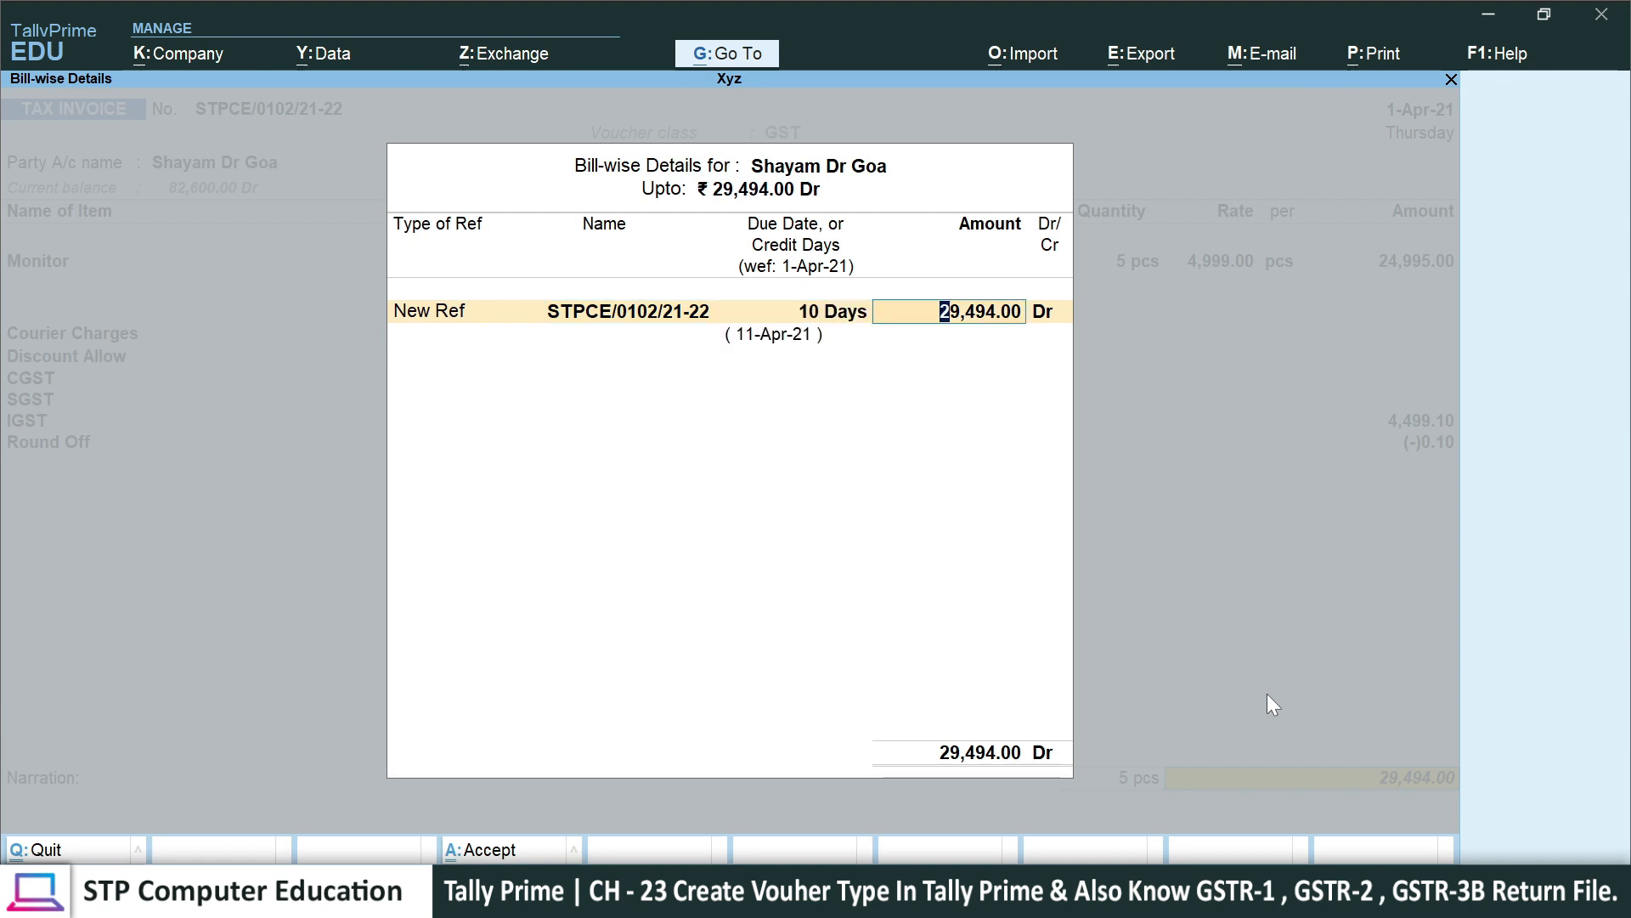
{"action": "key", "text": "Return"}
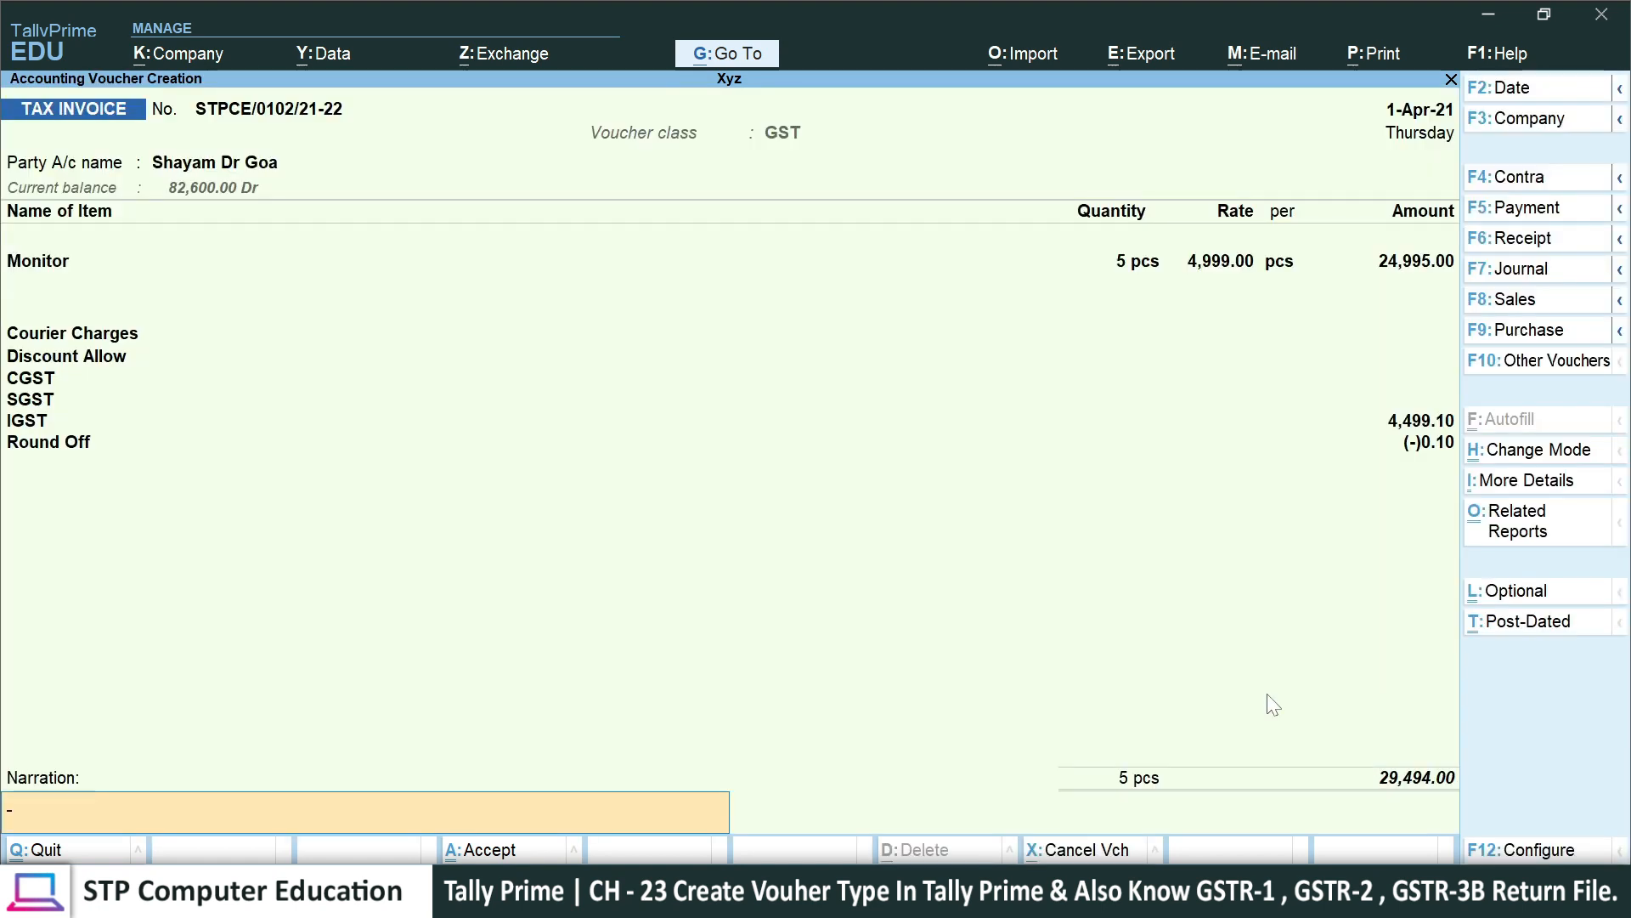
{"action": "key", "text": "Return"}
{"action": "key", "text": "Return"}
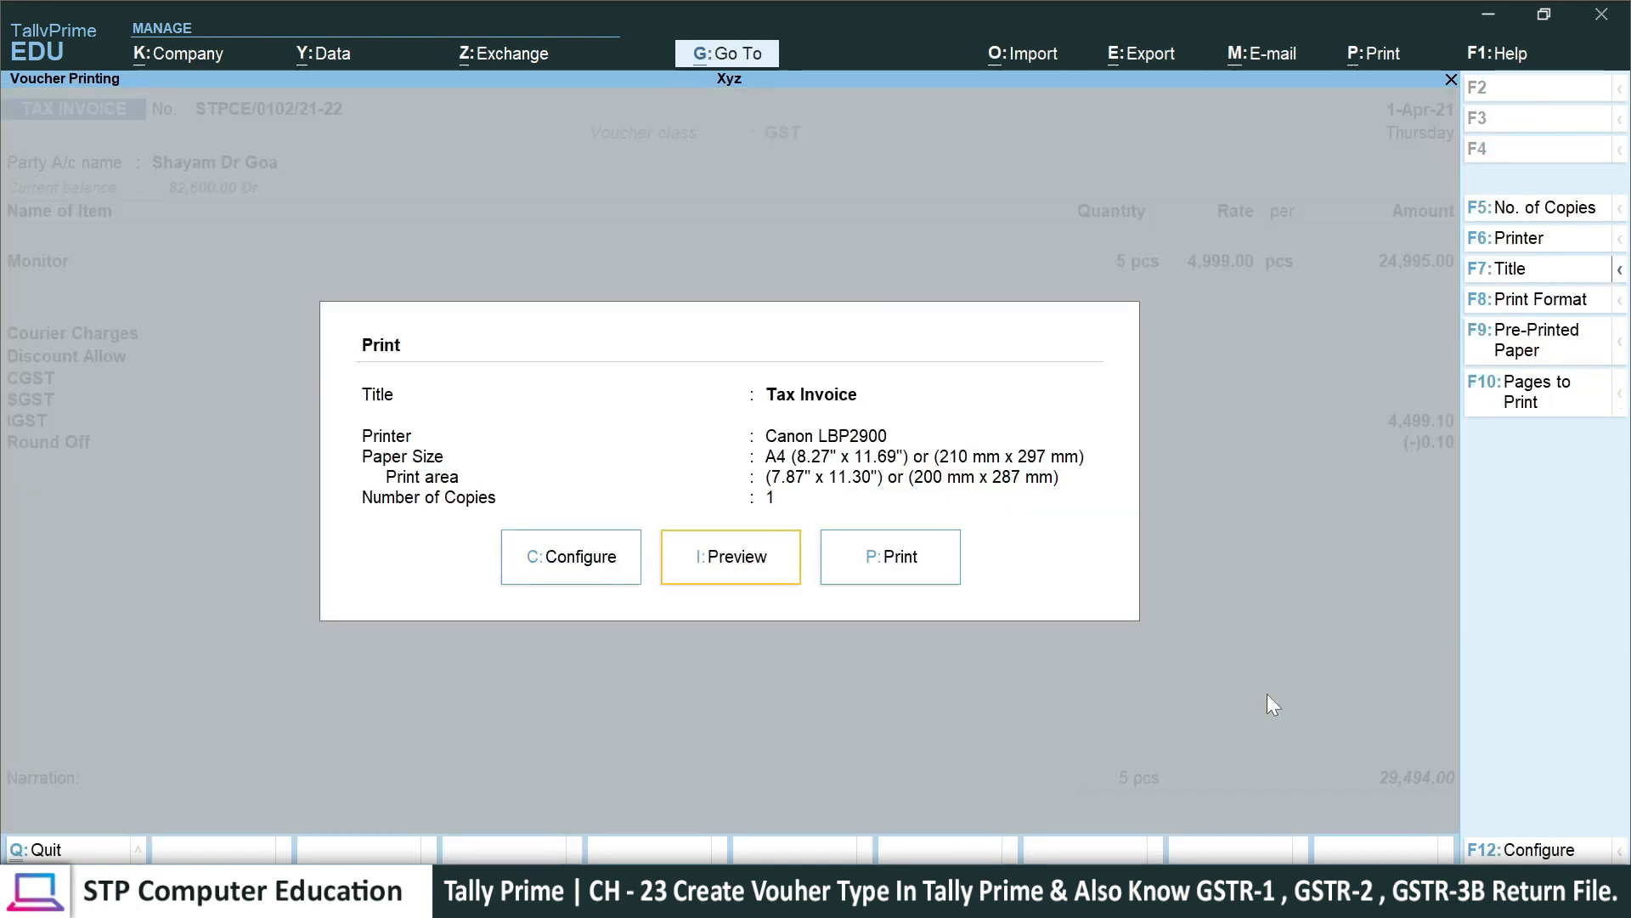
- Preview the Goa invoice enlarged, examine its IGST, round-off and tax summary lines, and return to the print options
{"action": "key", "text": "Return"}
{"action": "key", "text": "Return"}
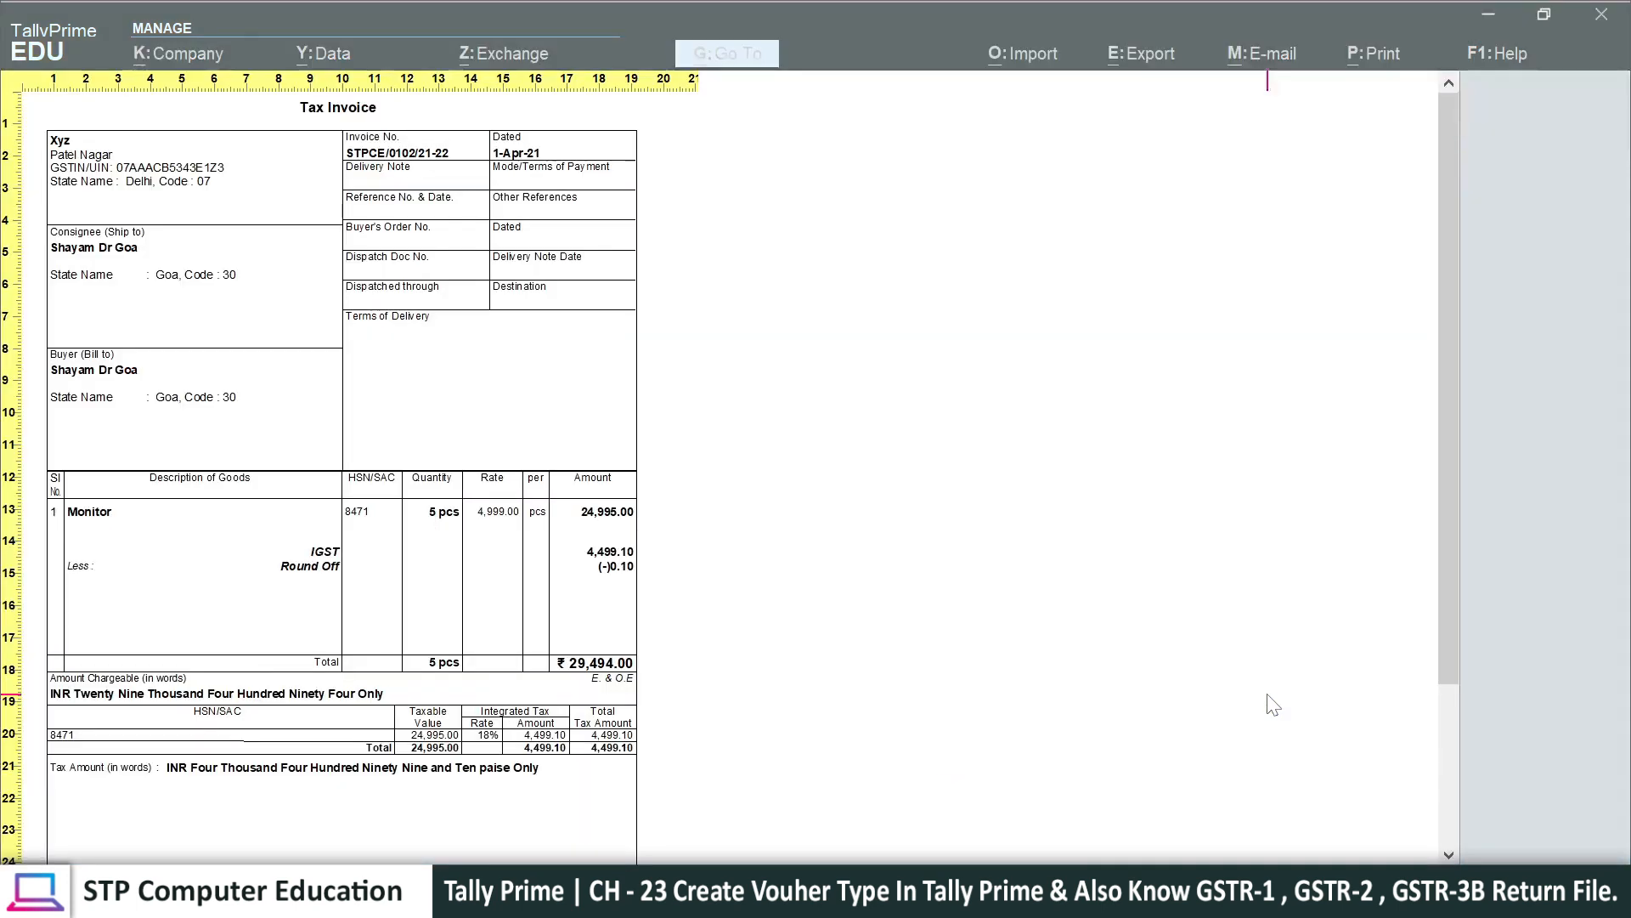
{"action": "key", "text": "Return"}
{"action": "scroll", "coordinate": [498, 548], "scroll_direction": "down", "scroll_amount": 2}
{"action": "scroll", "coordinate": [641, 671], "scroll_direction": "down", "scroll_amount": 3}
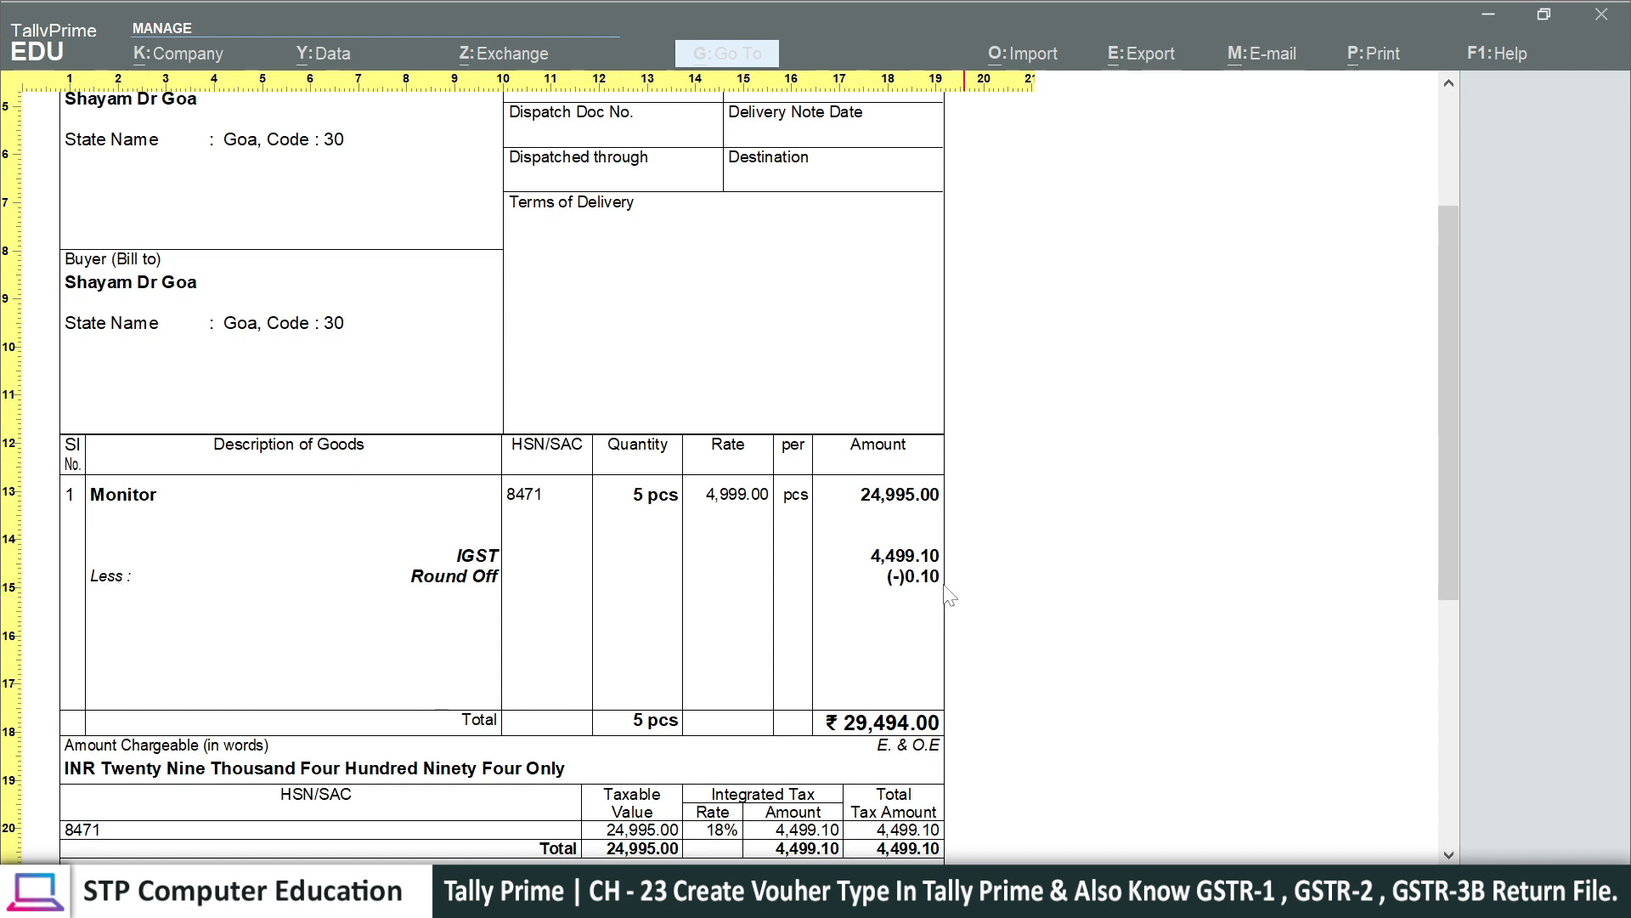
{"action": "scroll", "coordinate": [899, 709], "scroll_direction": "down", "scroll_amount": 1}
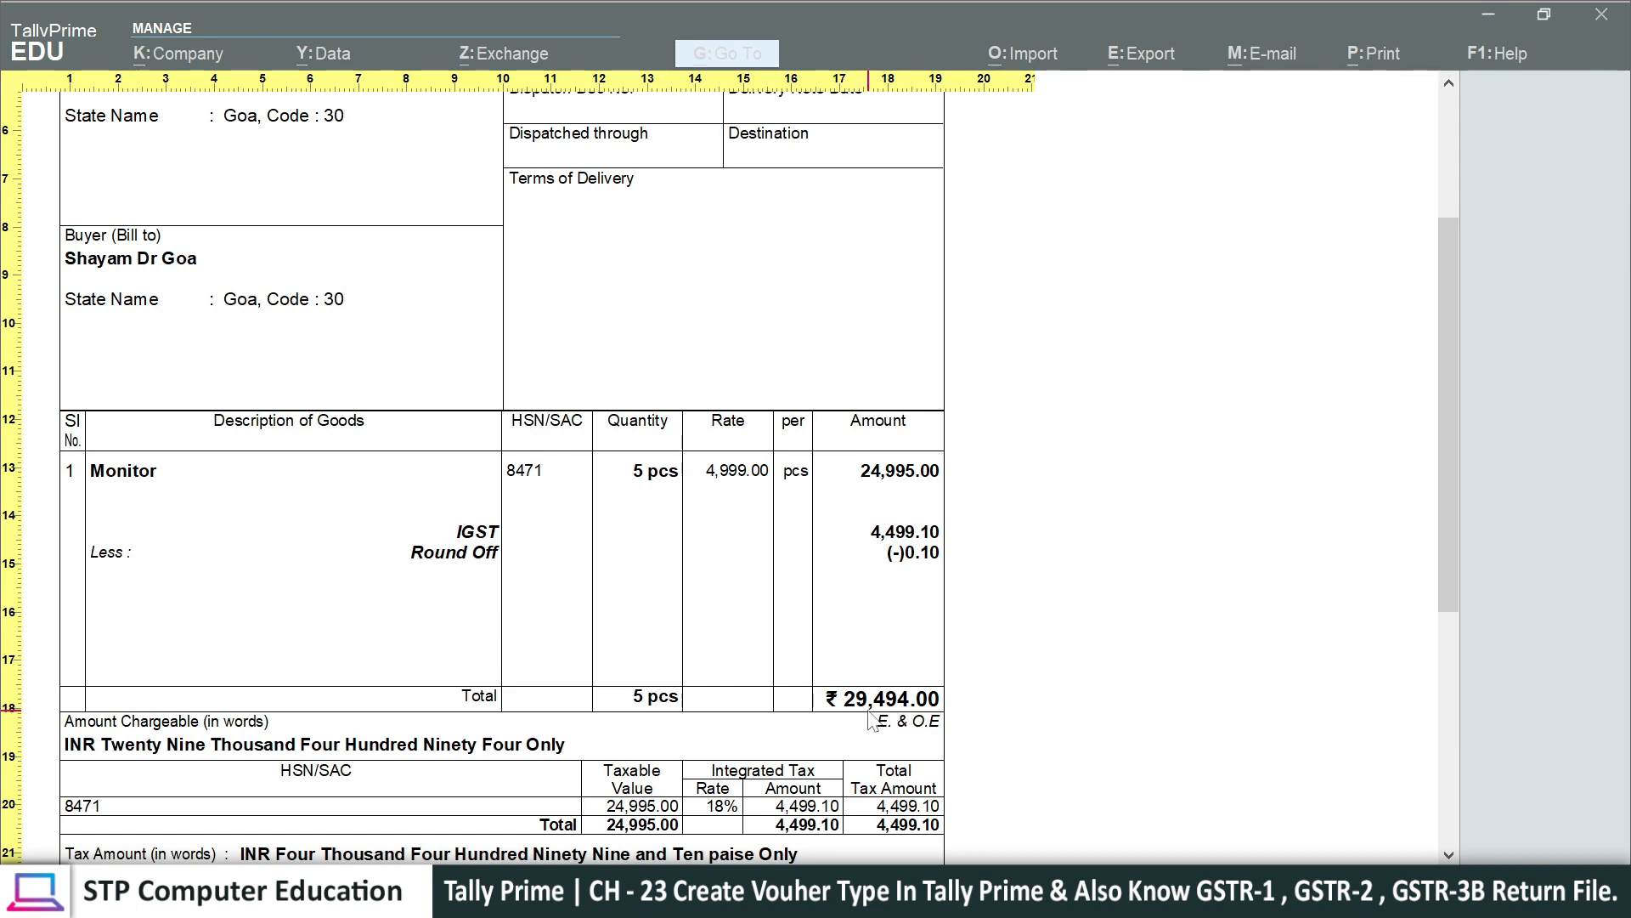
{"action": "scroll", "coordinate": [782, 755], "scroll_direction": "down", "scroll_amount": 1}
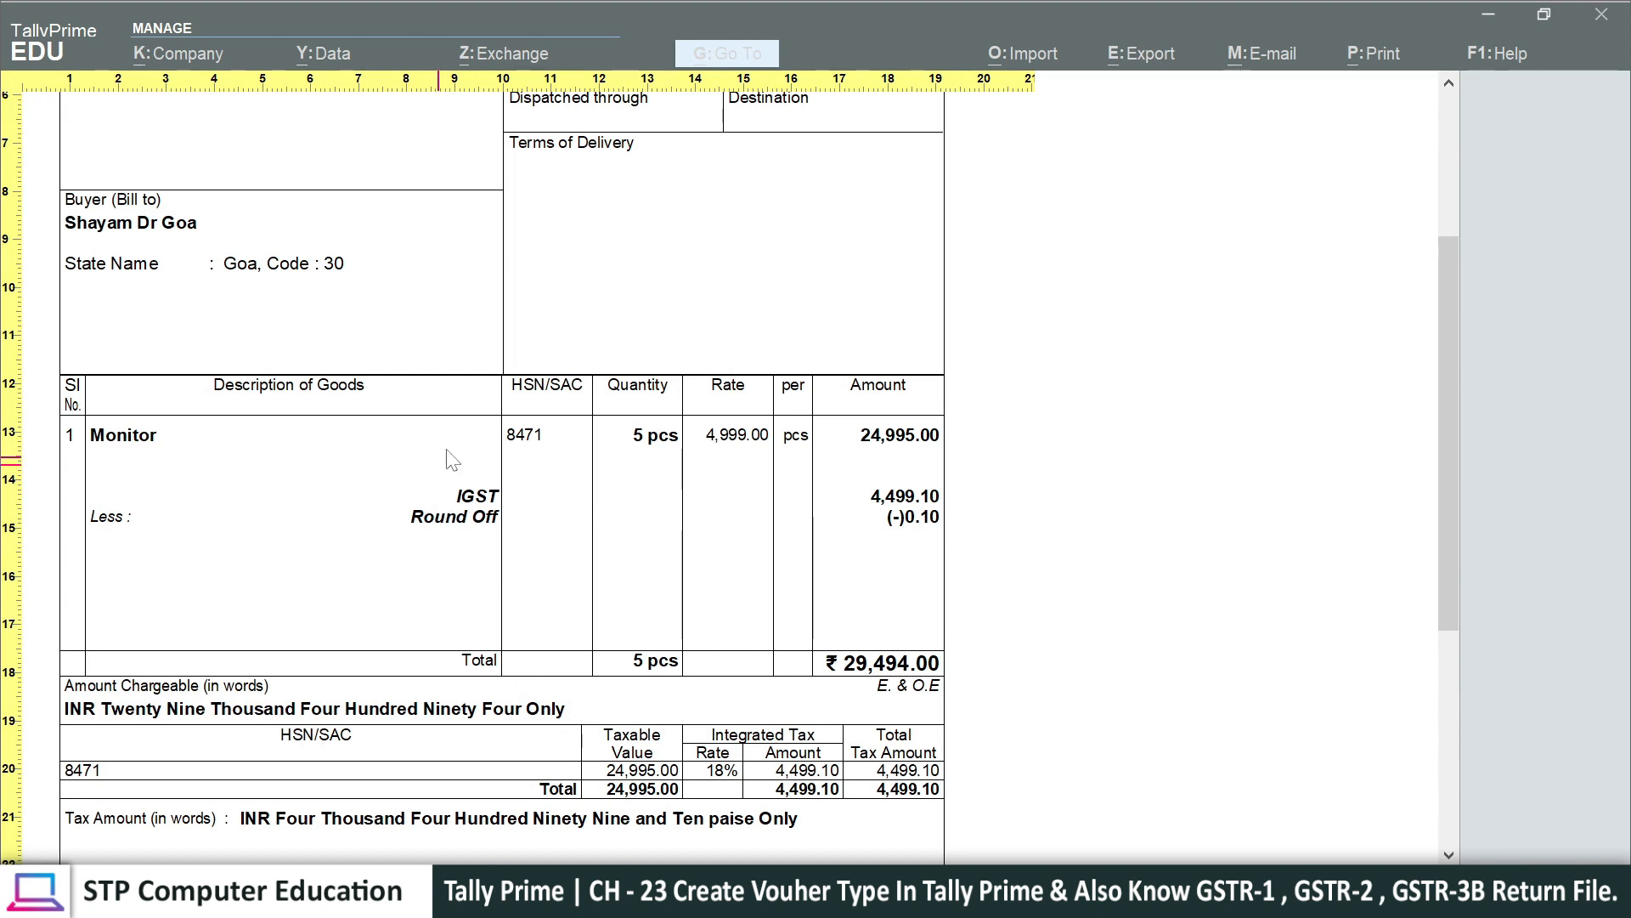
{"action": "scroll", "coordinate": [653, 606], "scroll_direction": "up", "scroll_amount": 2}
{"action": "scroll", "coordinate": [612, 605], "scroll_direction": "down", "scroll_amount": 2}
{"action": "scroll", "coordinate": [620, 619], "scroll_direction": "up", "scroll_amount": 2}
{"action": "scroll", "coordinate": [649, 631], "scroll_direction": "up", "scroll_amount": 1}
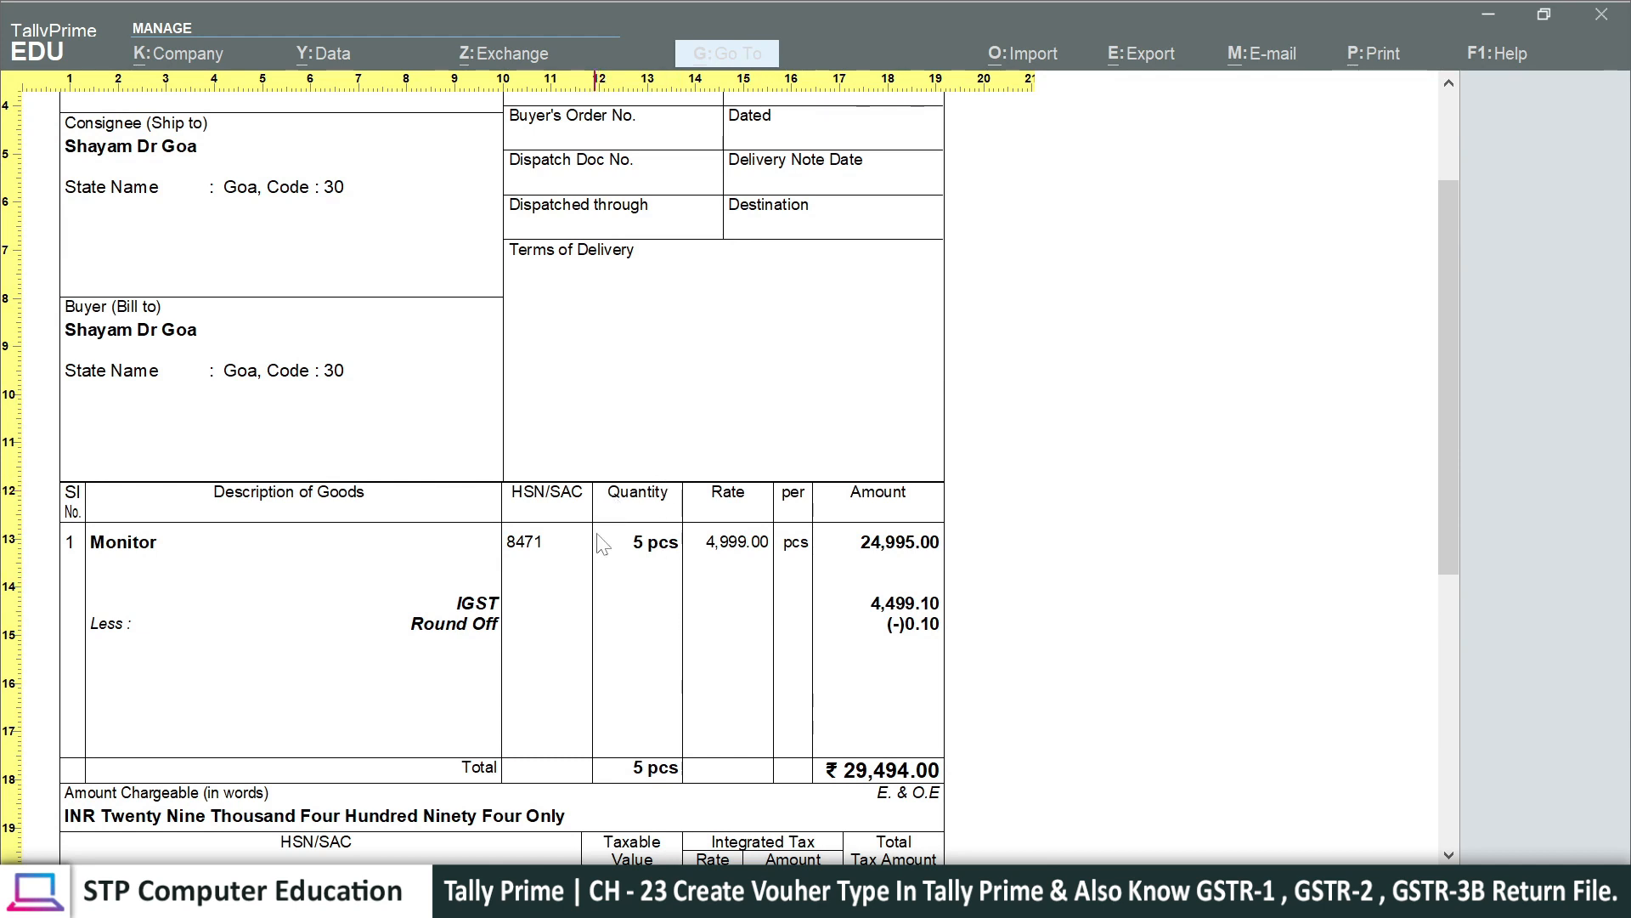
{"action": "key", "text": "Escape"}
{"action": "key", "text": "Escape"}
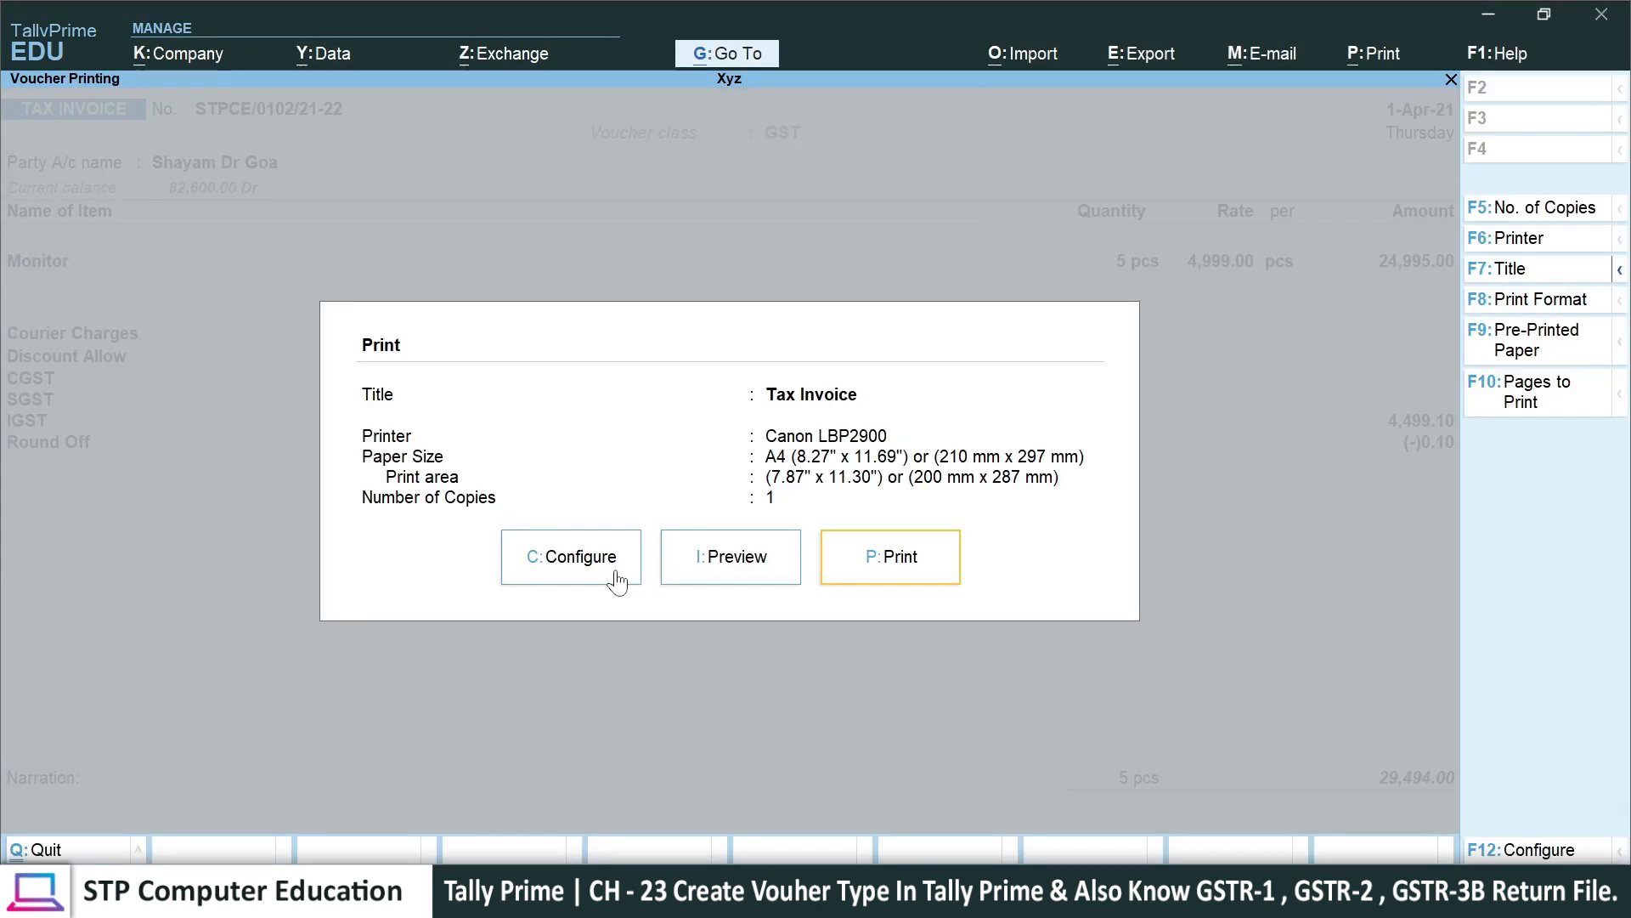
- Set Show GST Rate (in %) to Yes in the invoice's print configuration, and return to the print options
{"action": "key", "text": "Left"}
{"action": "key", "text": "Left"}
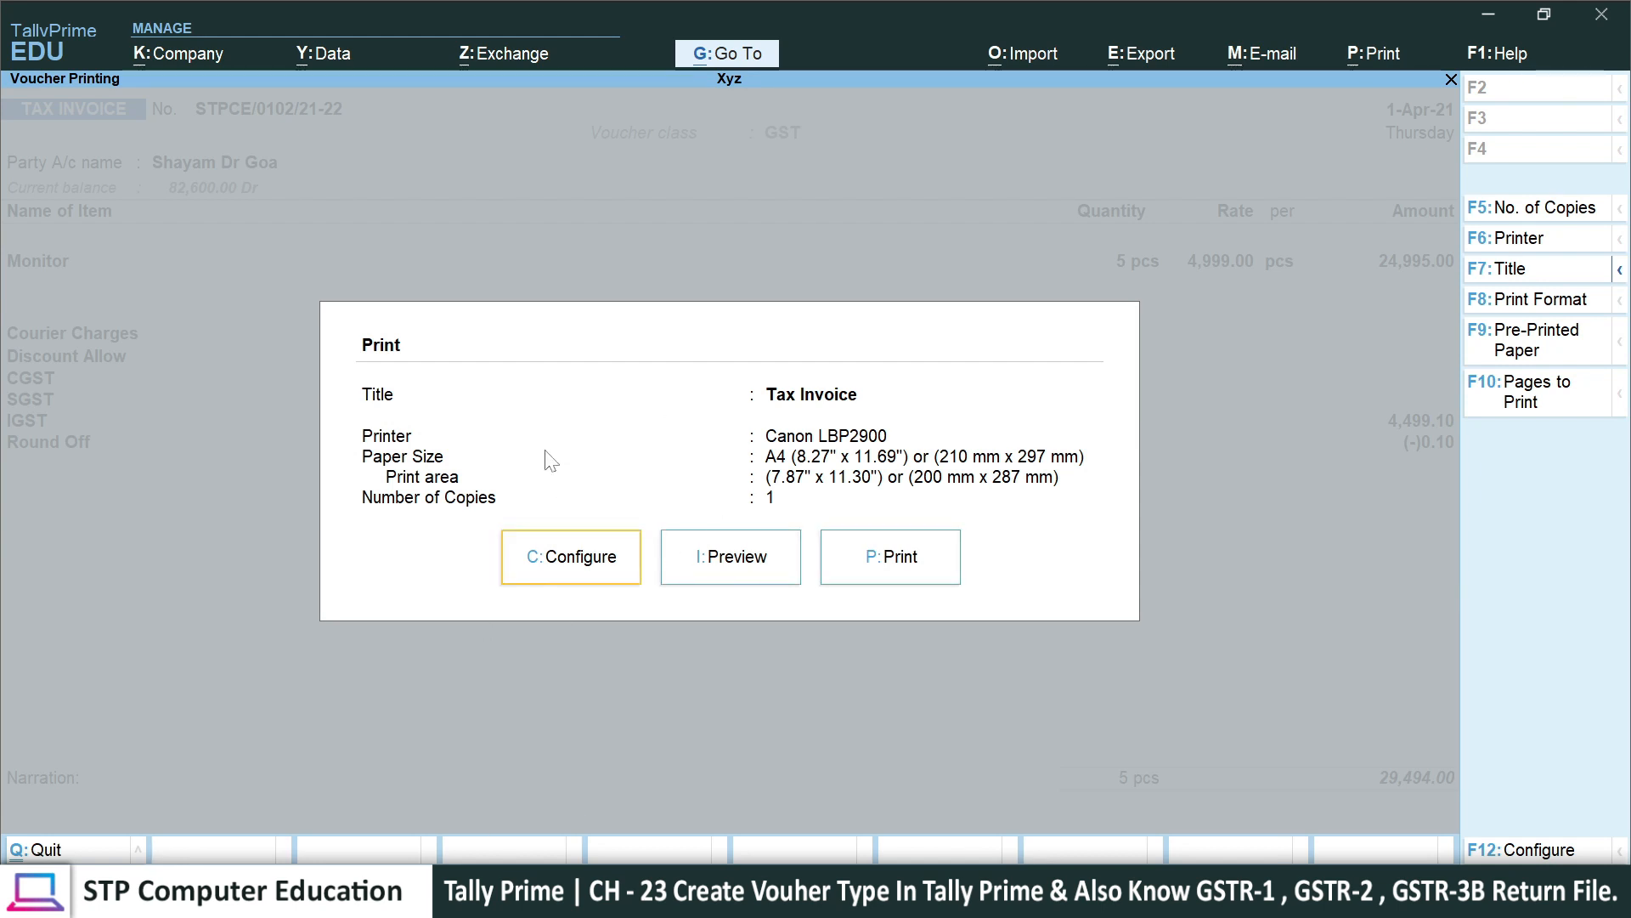
{"action": "left_click", "coordinate": [575, 574]}
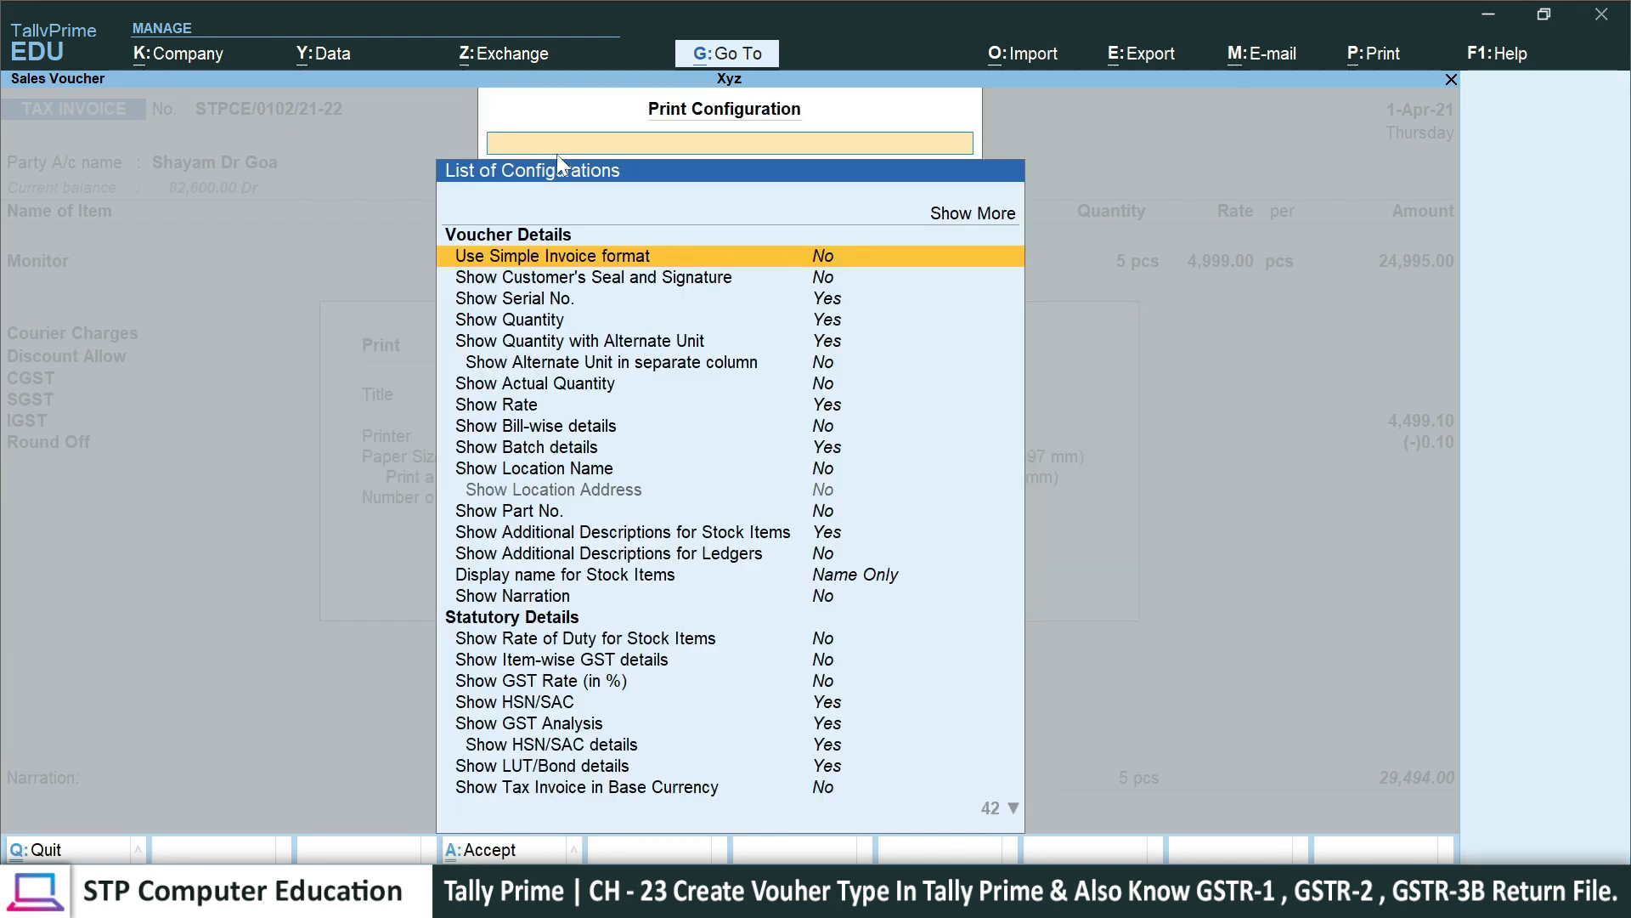
{"action": "type", "text": "GST"}
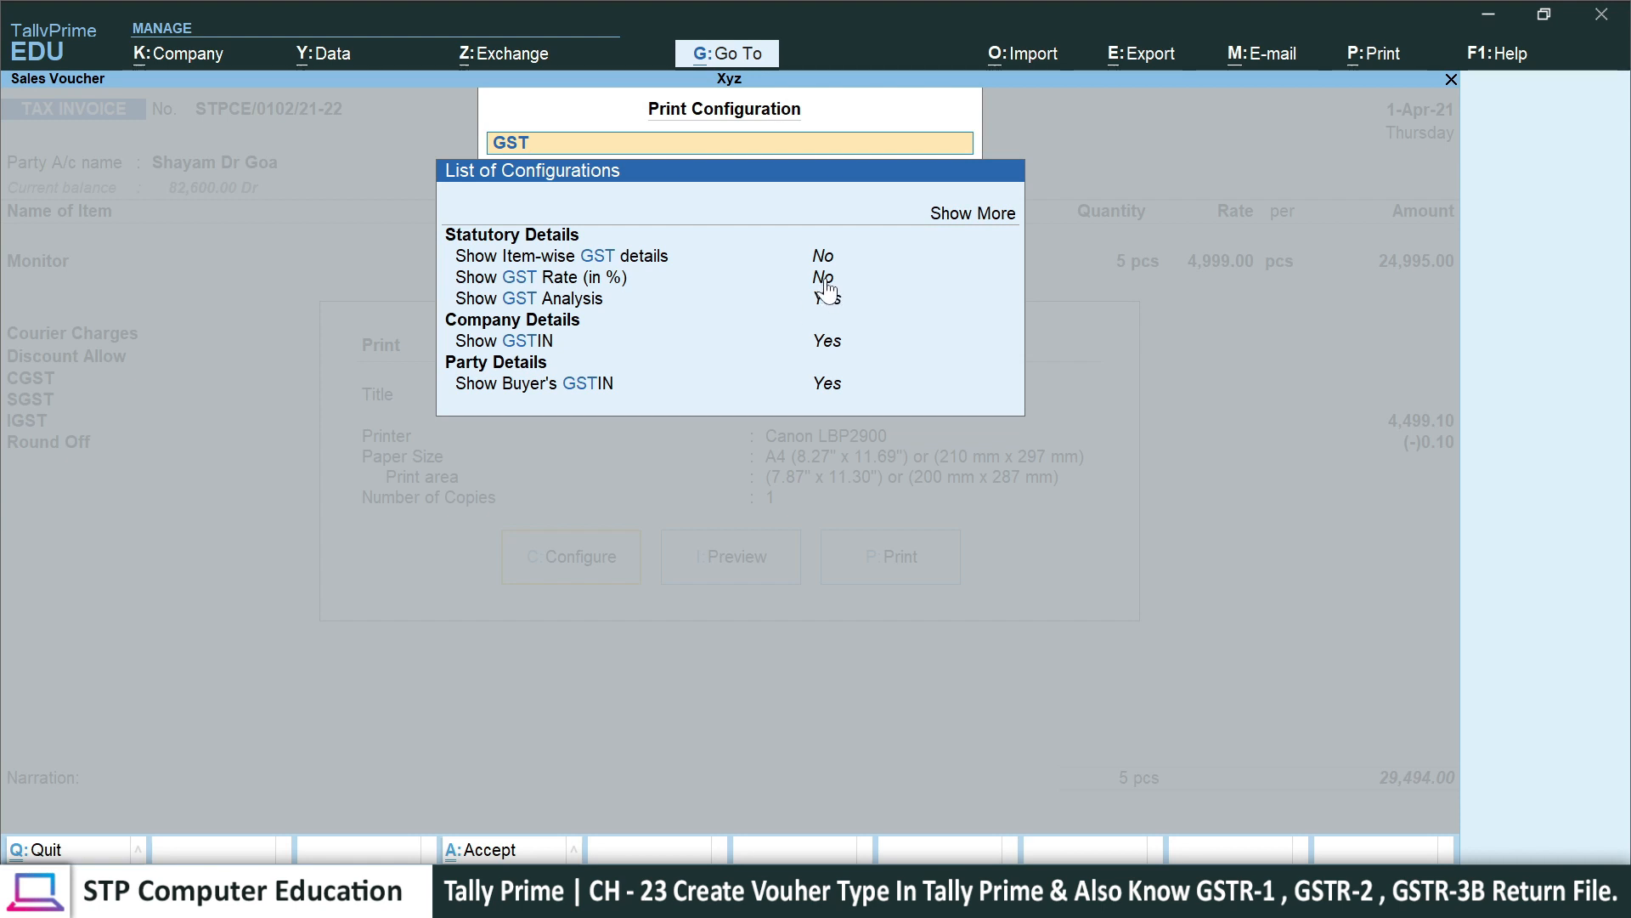
{"action": "key", "text": "Down"}
{"action": "key", "text": "Down"}
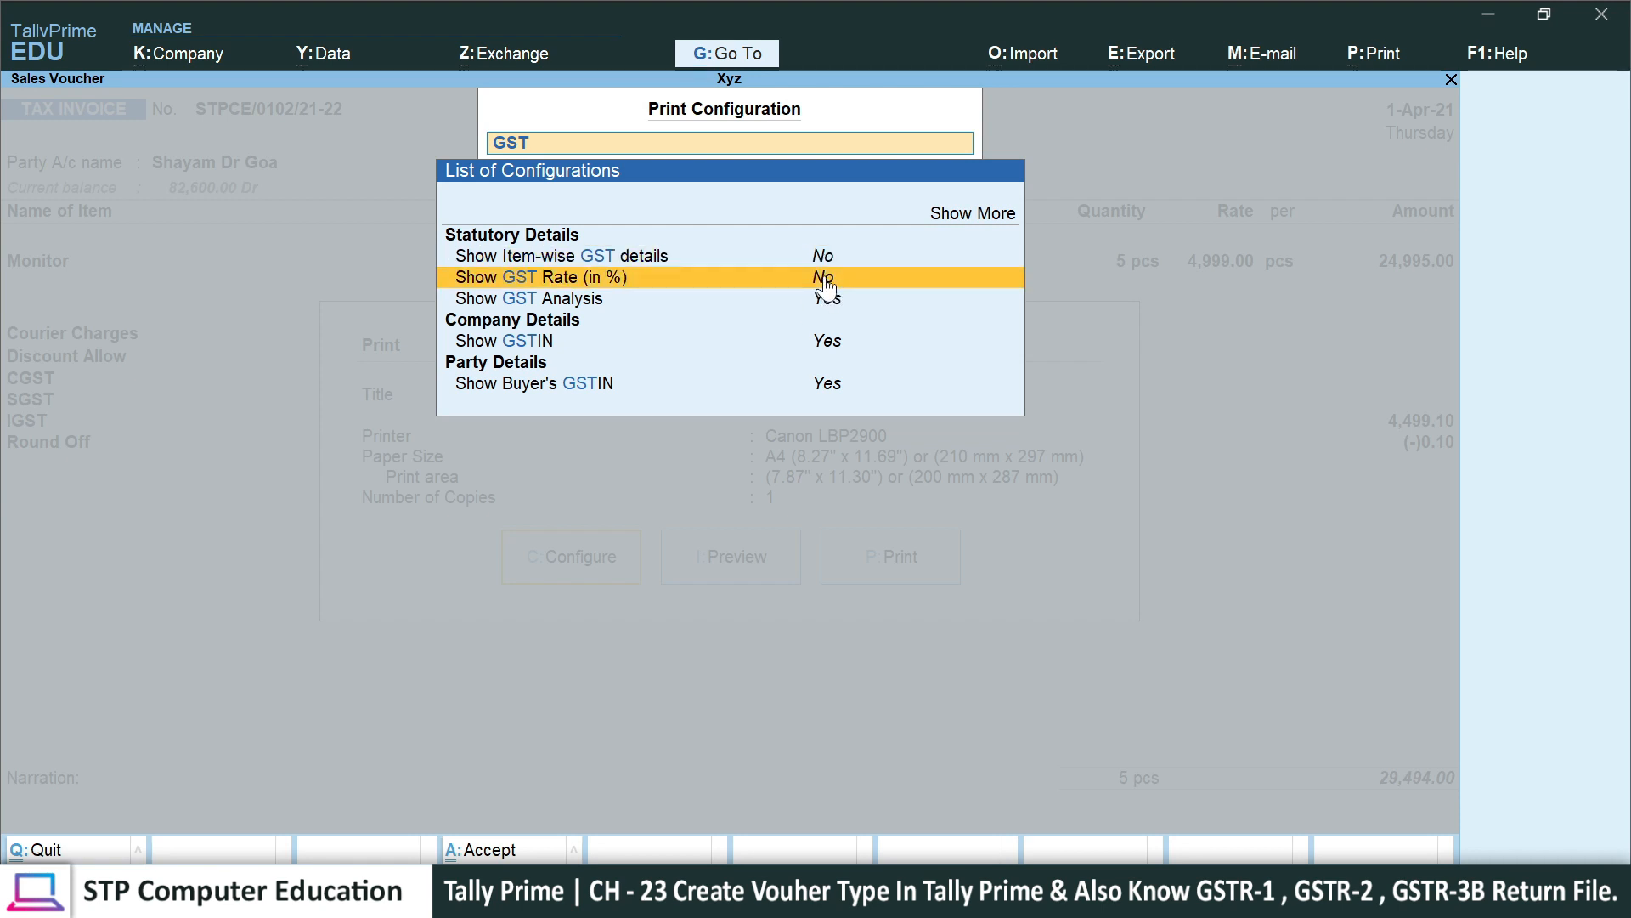
{"action": "key", "text": "Return"}
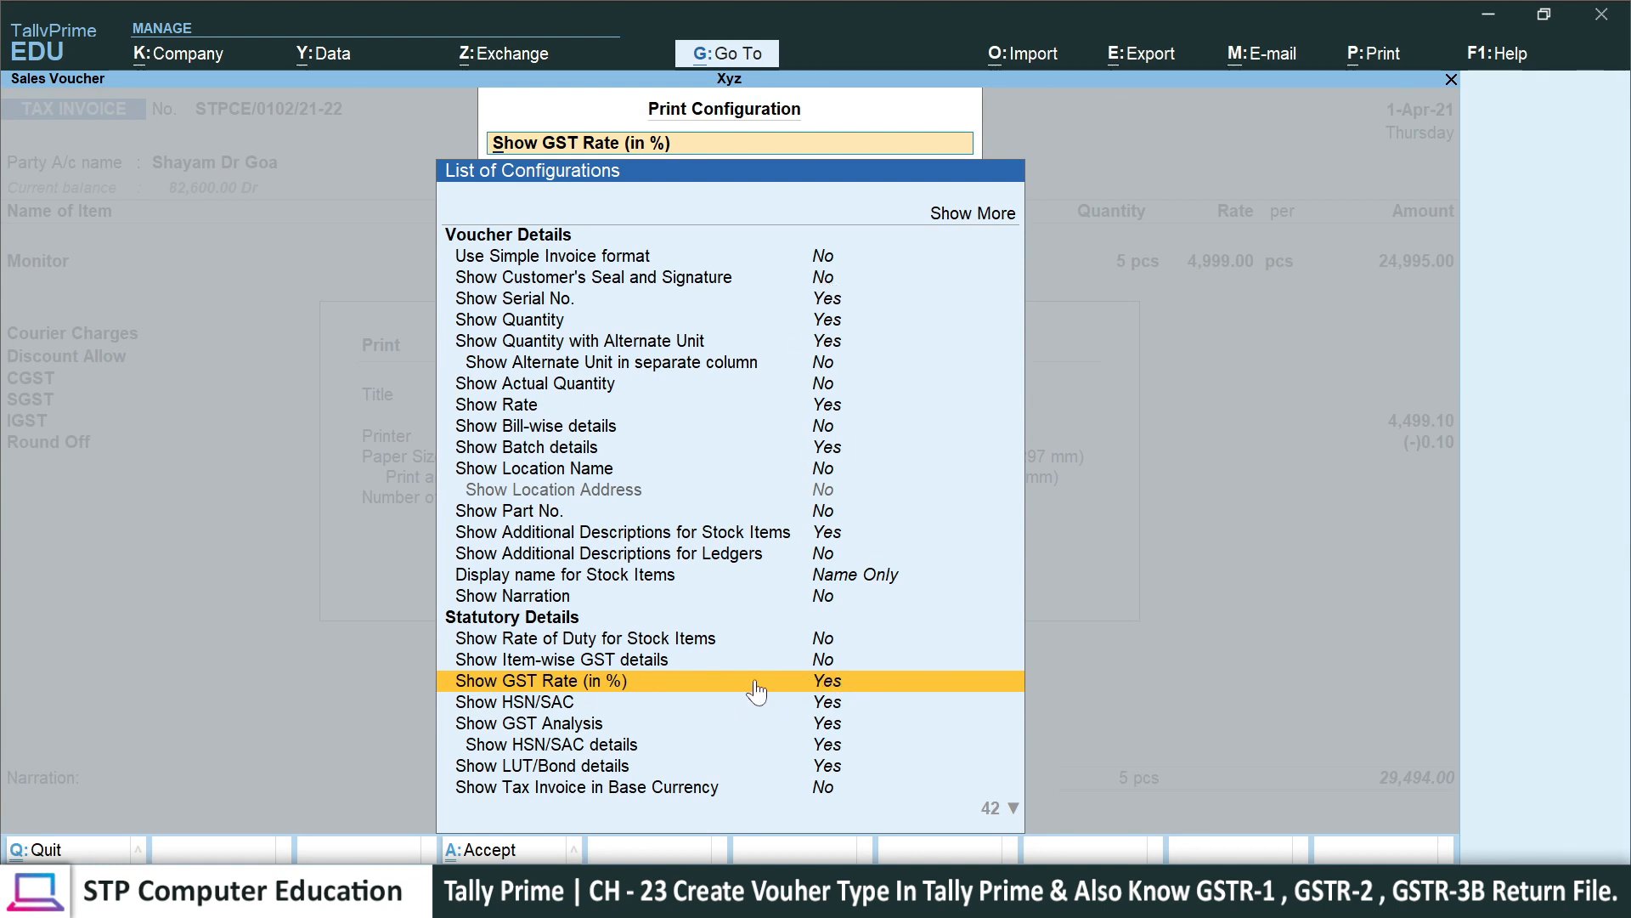
{"action": "key", "text": "BackSpace"}
{"action": "key", "text": "Escape"}
- Preview the Goa invoice again, check the GST Rate column in the item table, and close the preview
{"action": "key", "text": "i"}
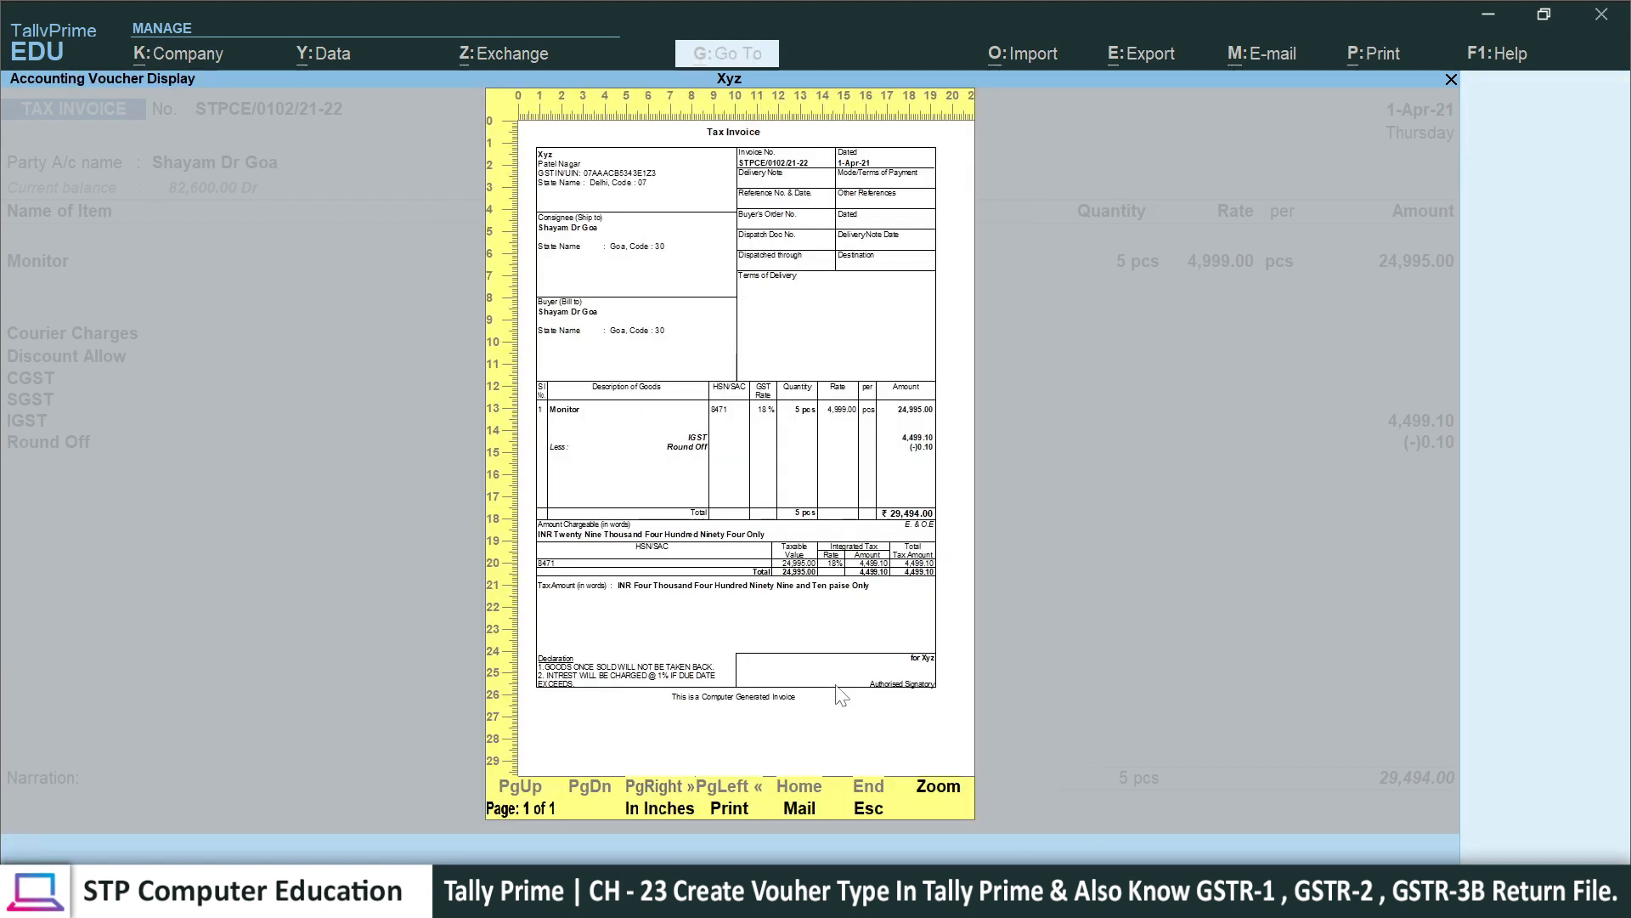
{"action": "key", "text": "alt+z"}
{"action": "scroll", "coordinate": [463, 536], "scroll_direction": "up", "scroll_amount": 4}
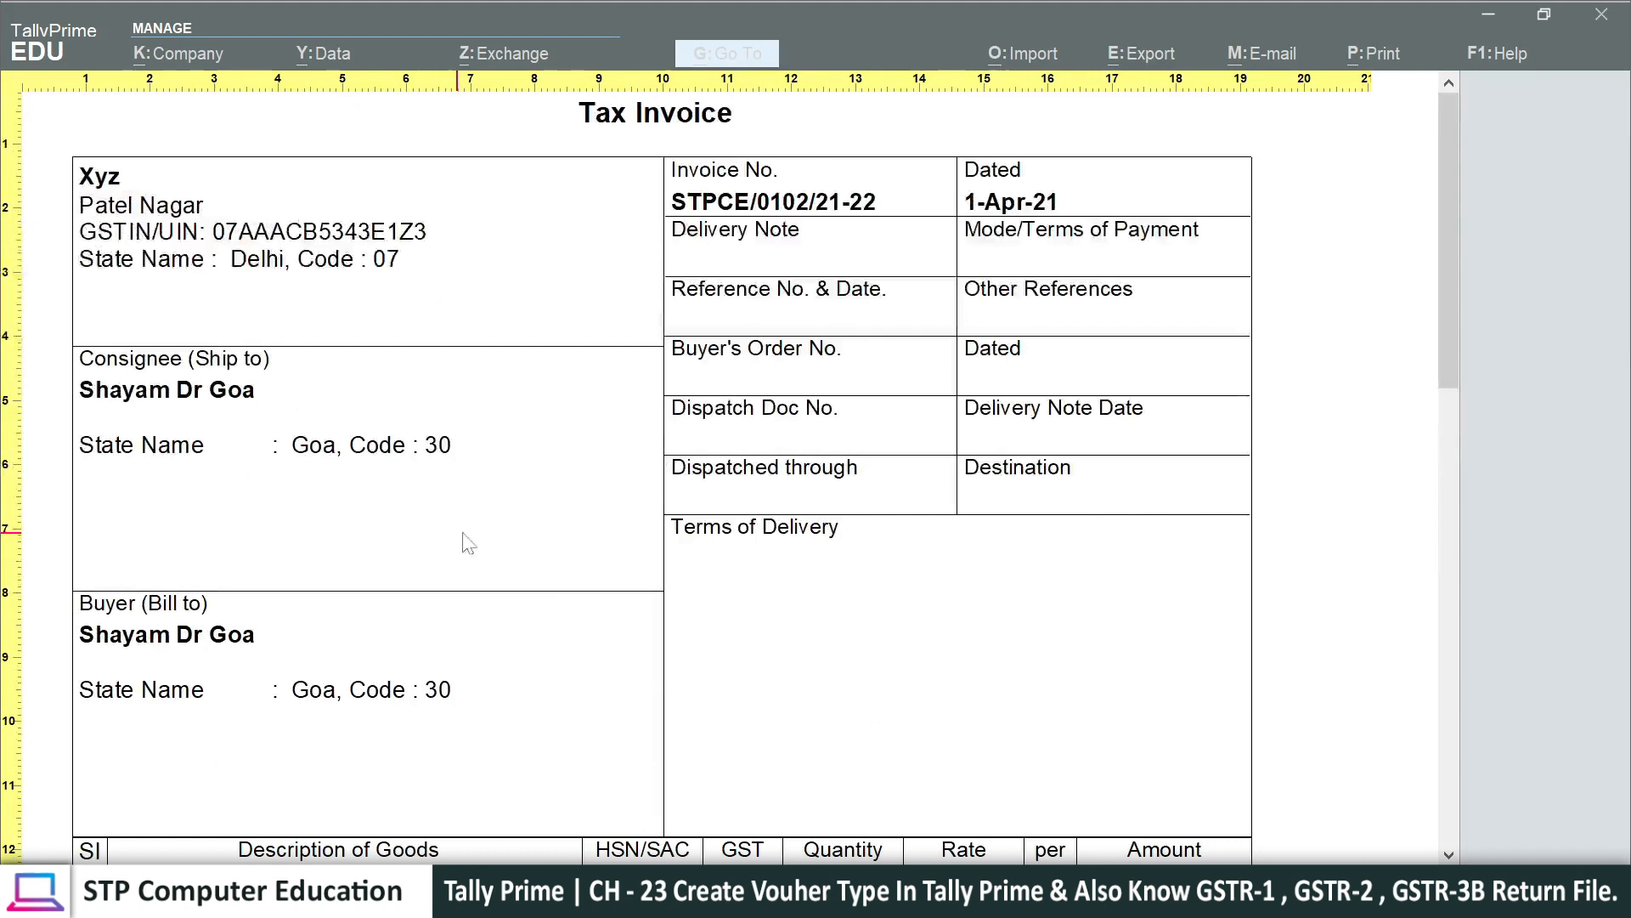
{"action": "scroll", "coordinate": [677, 540], "scroll_direction": "down", "scroll_amount": 2}
{"action": "scroll", "coordinate": [721, 571], "scroll_direction": "down", "scroll_amount": 1}
{"action": "left_click_drag", "start_coordinate": [1450, 331], "coordinate": [1451, 537]}
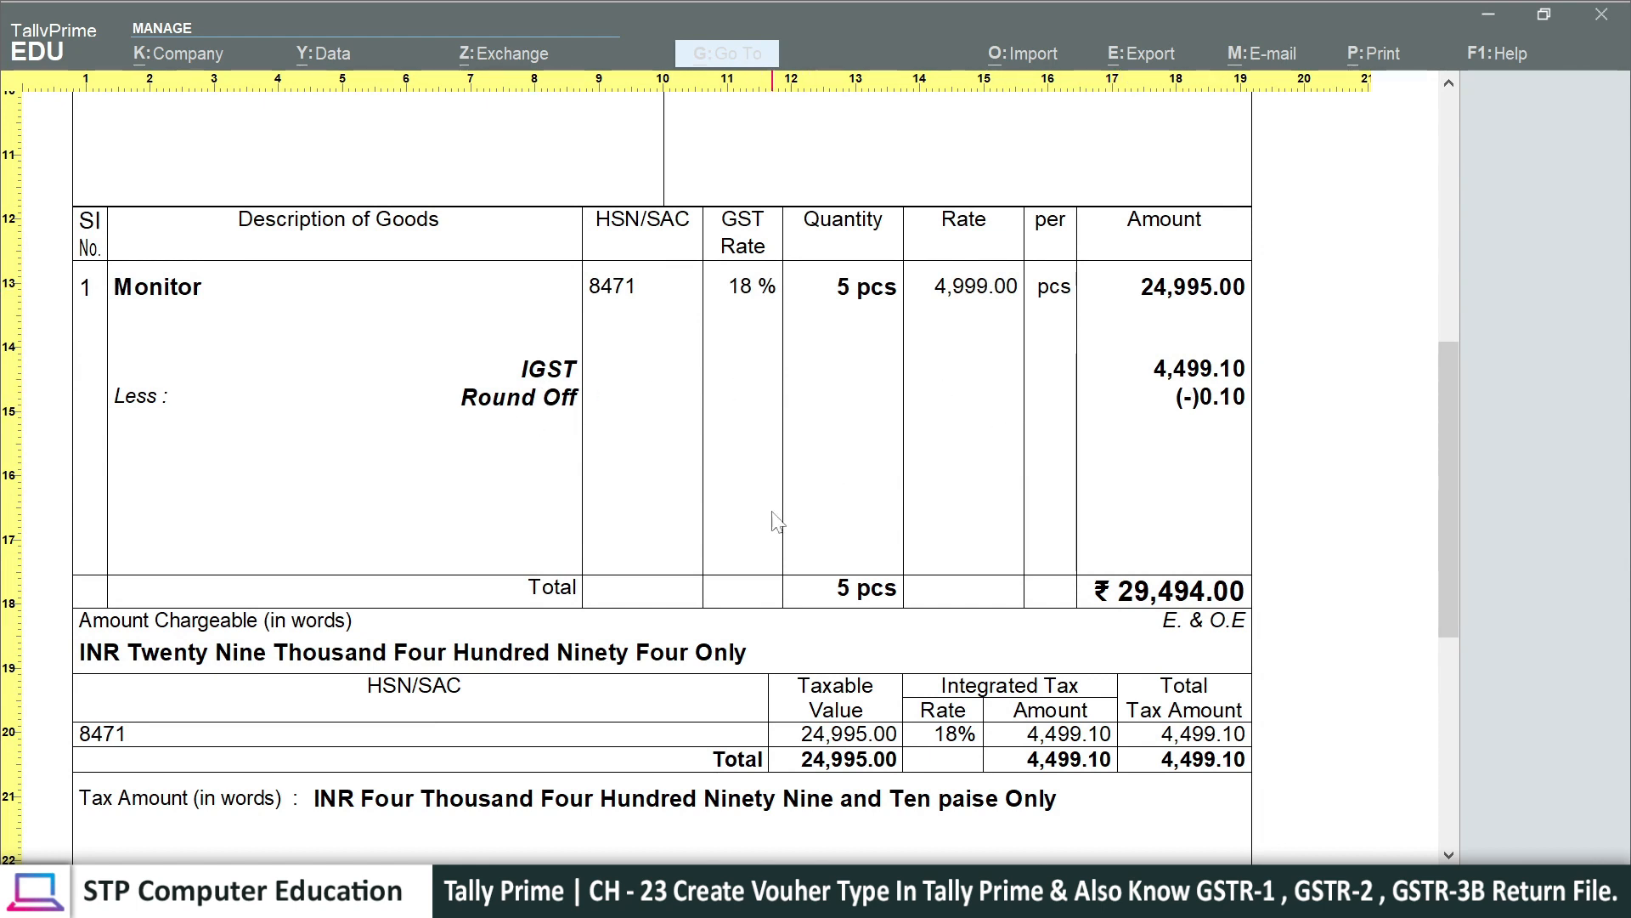
{"action": "key", "text": "Escape"}
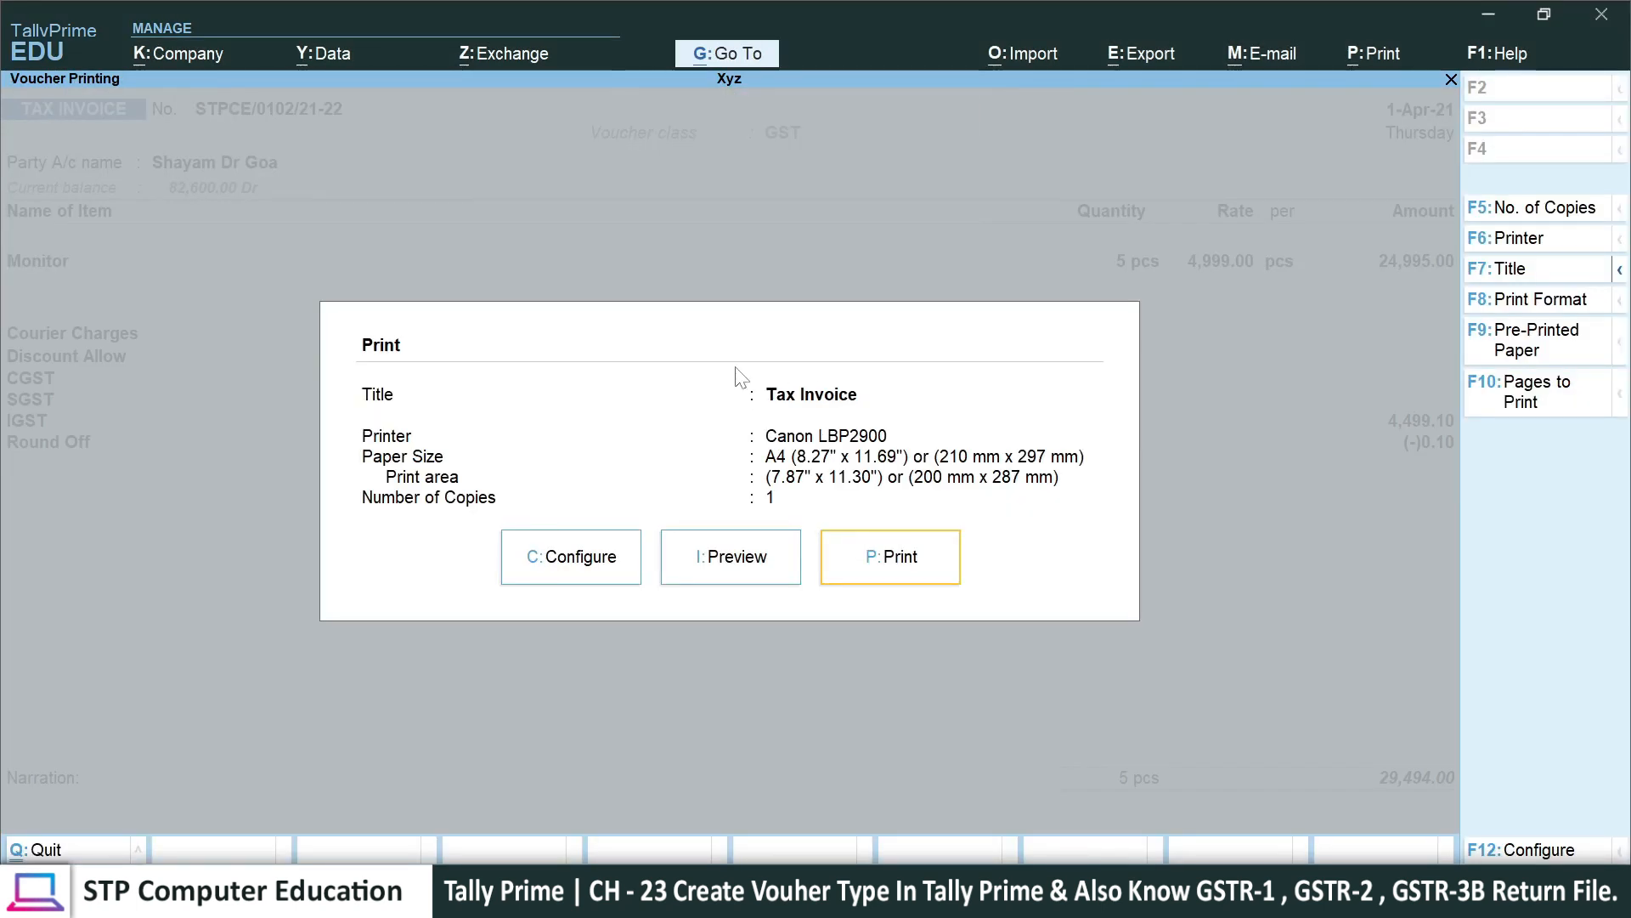
- Close the invoice's print options and leave voucher entry, returning to the Gateway of Tally
{"action": "key", "text": "Escape"}
{"action": "key", "text": "Escape"}
{"action": "key", "text": "y"}
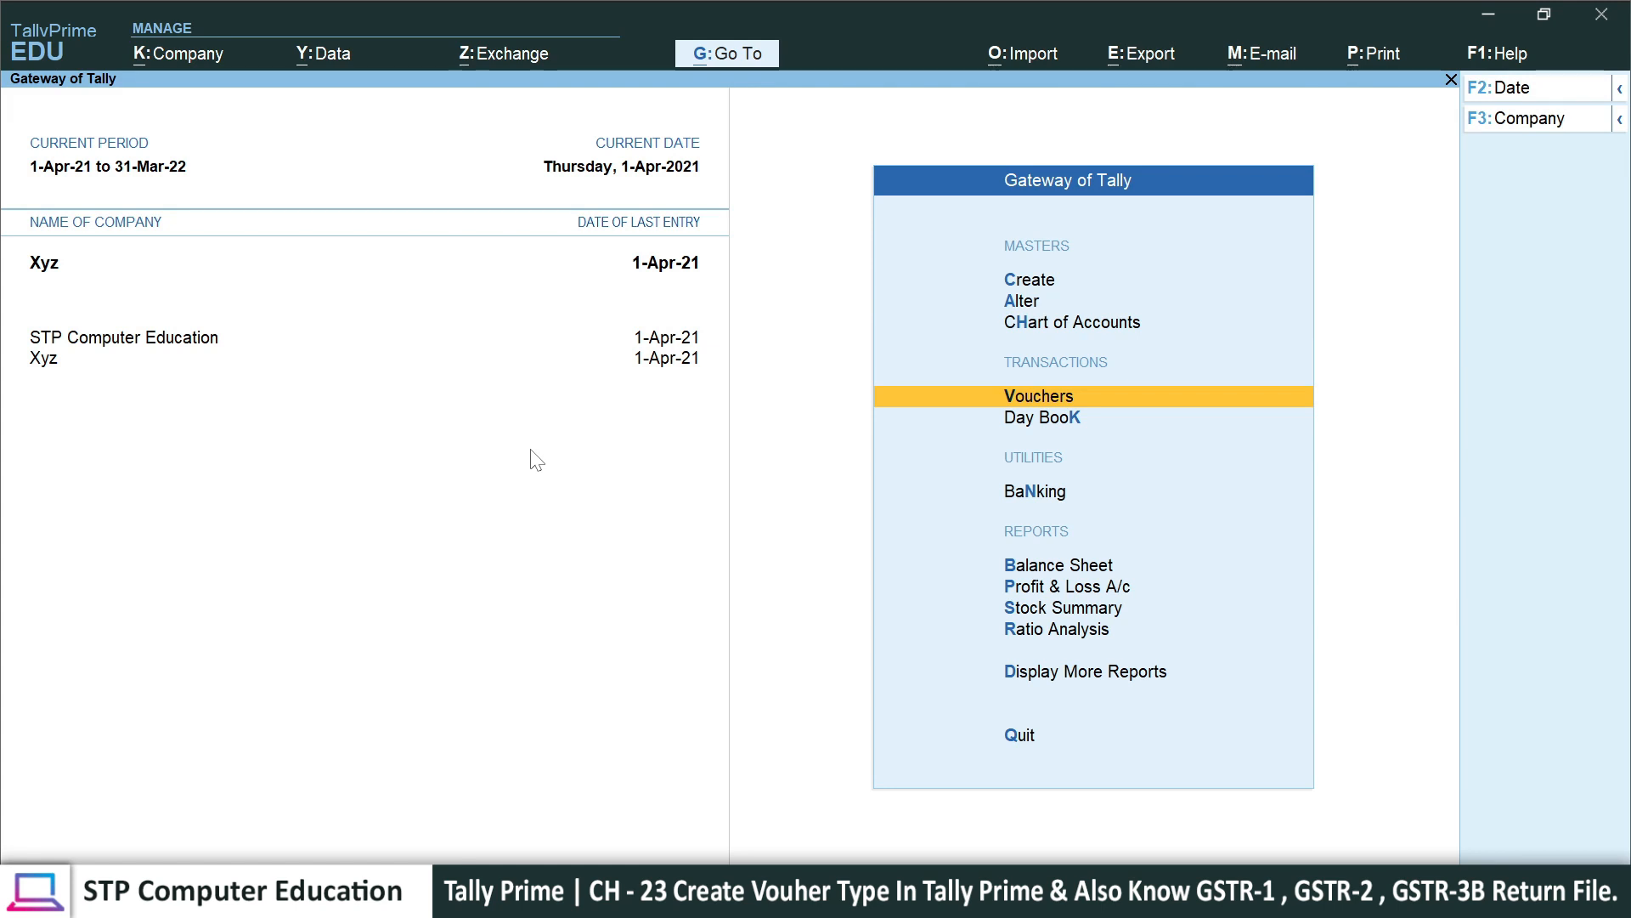
- Open the statutory GST Reports list from the additional display reports
{"action": "key", "text": "Down"}
{"action": "key", "text": "Down"}
{"action": "key", "text": "Down"}
{"action": "key", "text": "Down"}
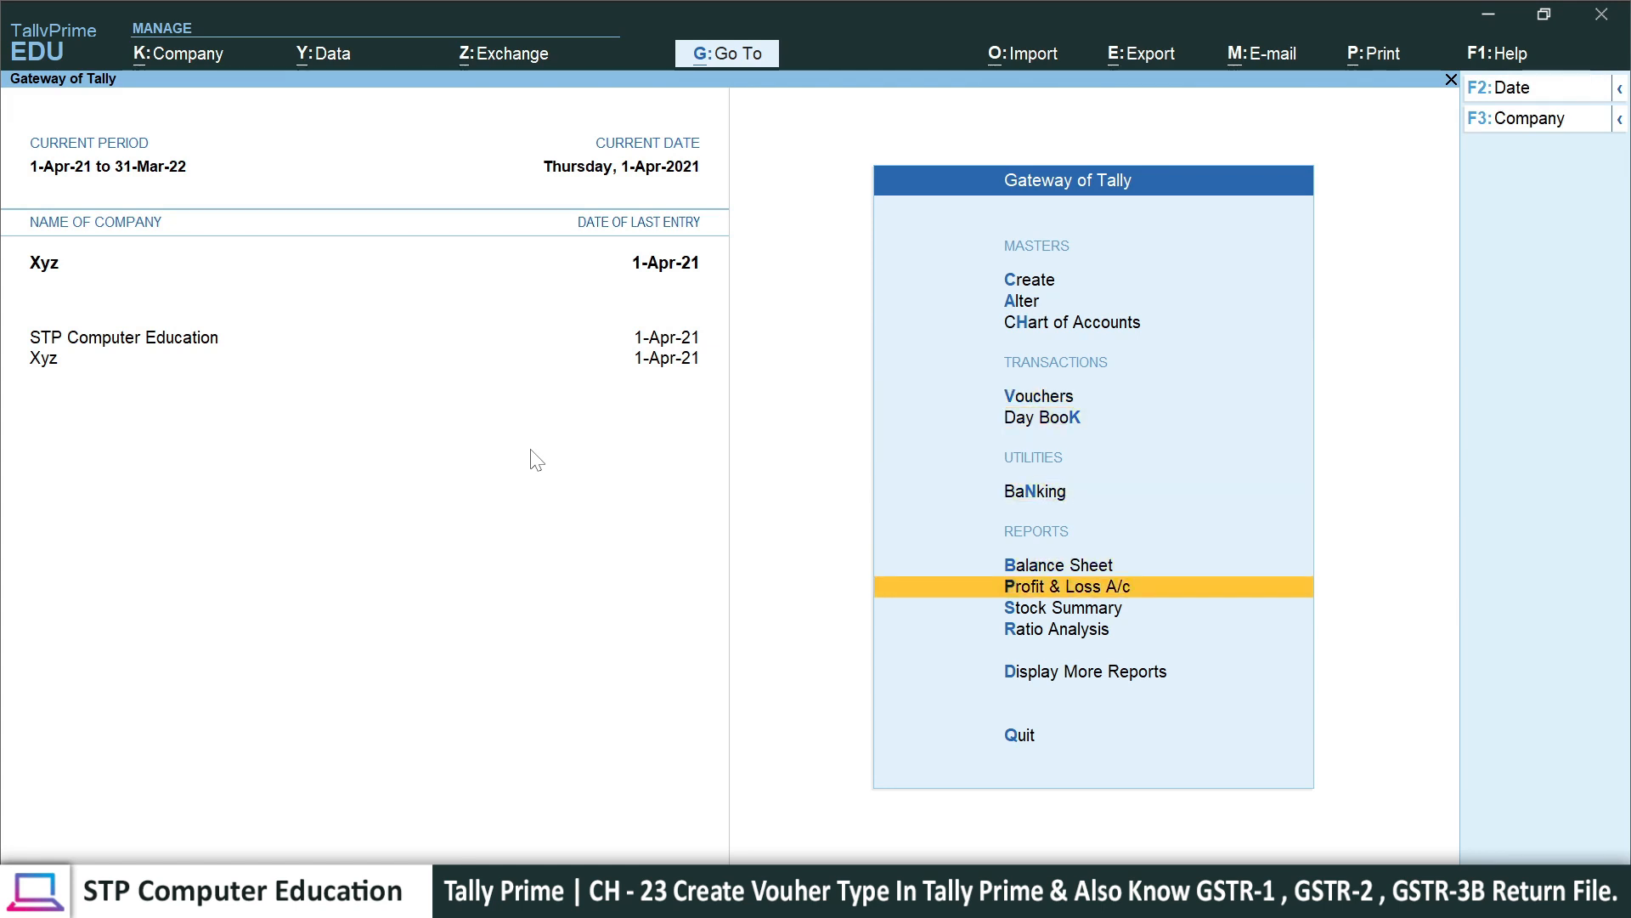
{"action": "key", "text": "Down"}
{"action": "key", "text": "Down"}
{"action": "key", "text": "Down"}
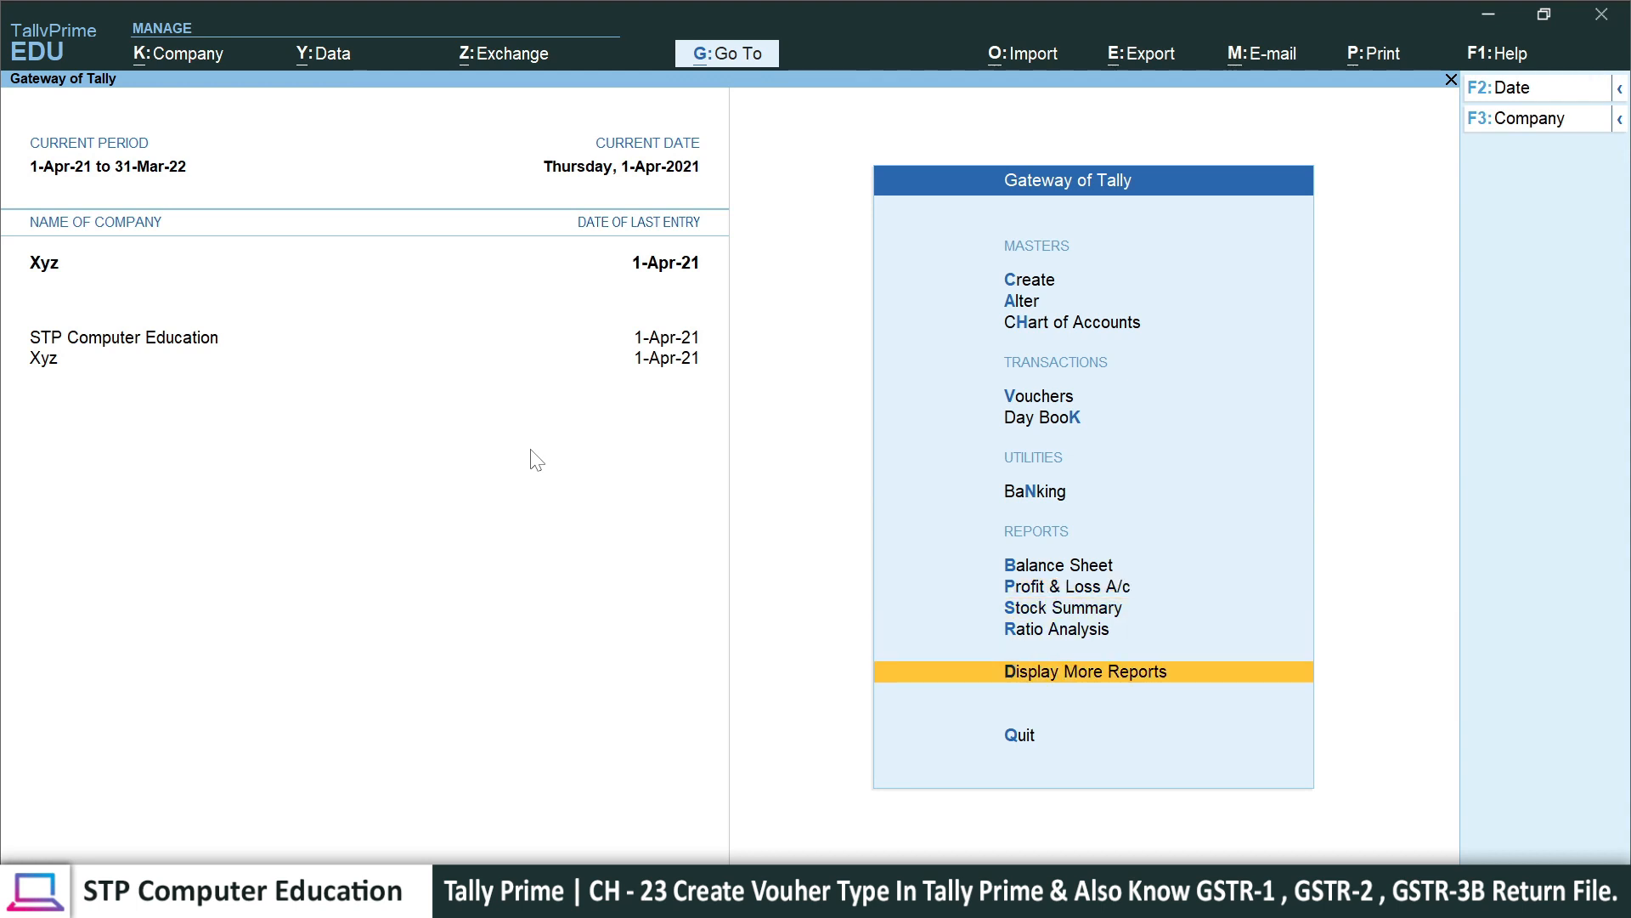
{"action": "left_click", "coordinate": [1226, 680]}
{"action": "key", "text": "Down"}
{"action": "key", "text": "Down"}
{"action": "key", "text": "Down"}
{"action": "key", "text": "Down"}
{"action": "key", "text": "Down"}
{"action": "key", "text": "Down"}
{"action": "key", "text": "Down"}
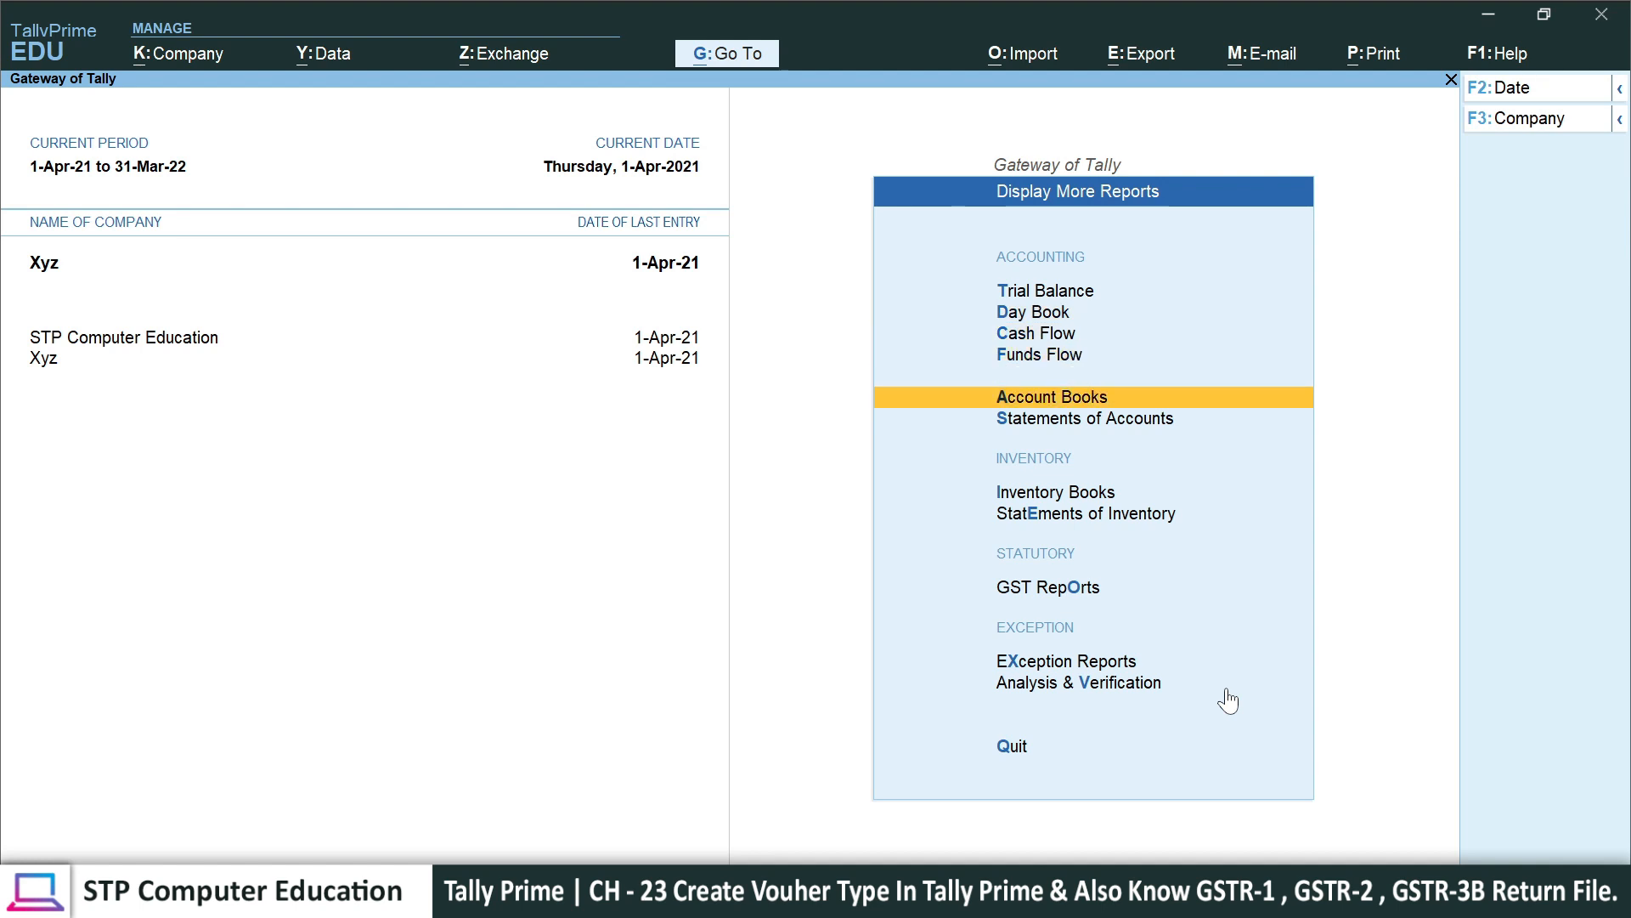
{"action": "key", "text": "Up"}
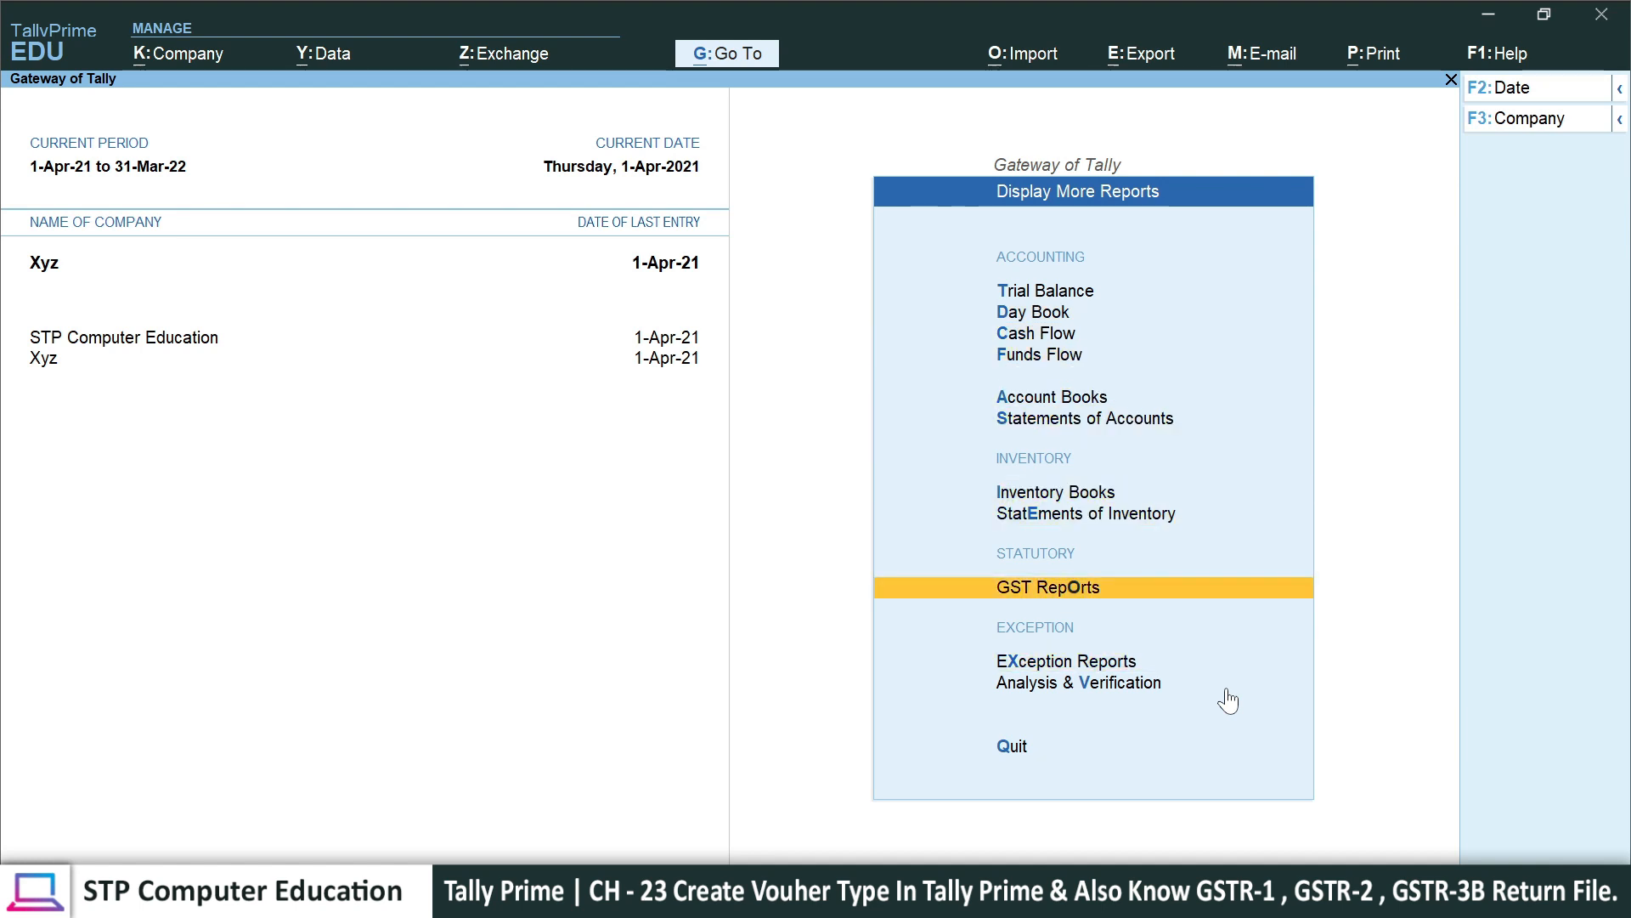
{"action": "key", "text": "Return"}
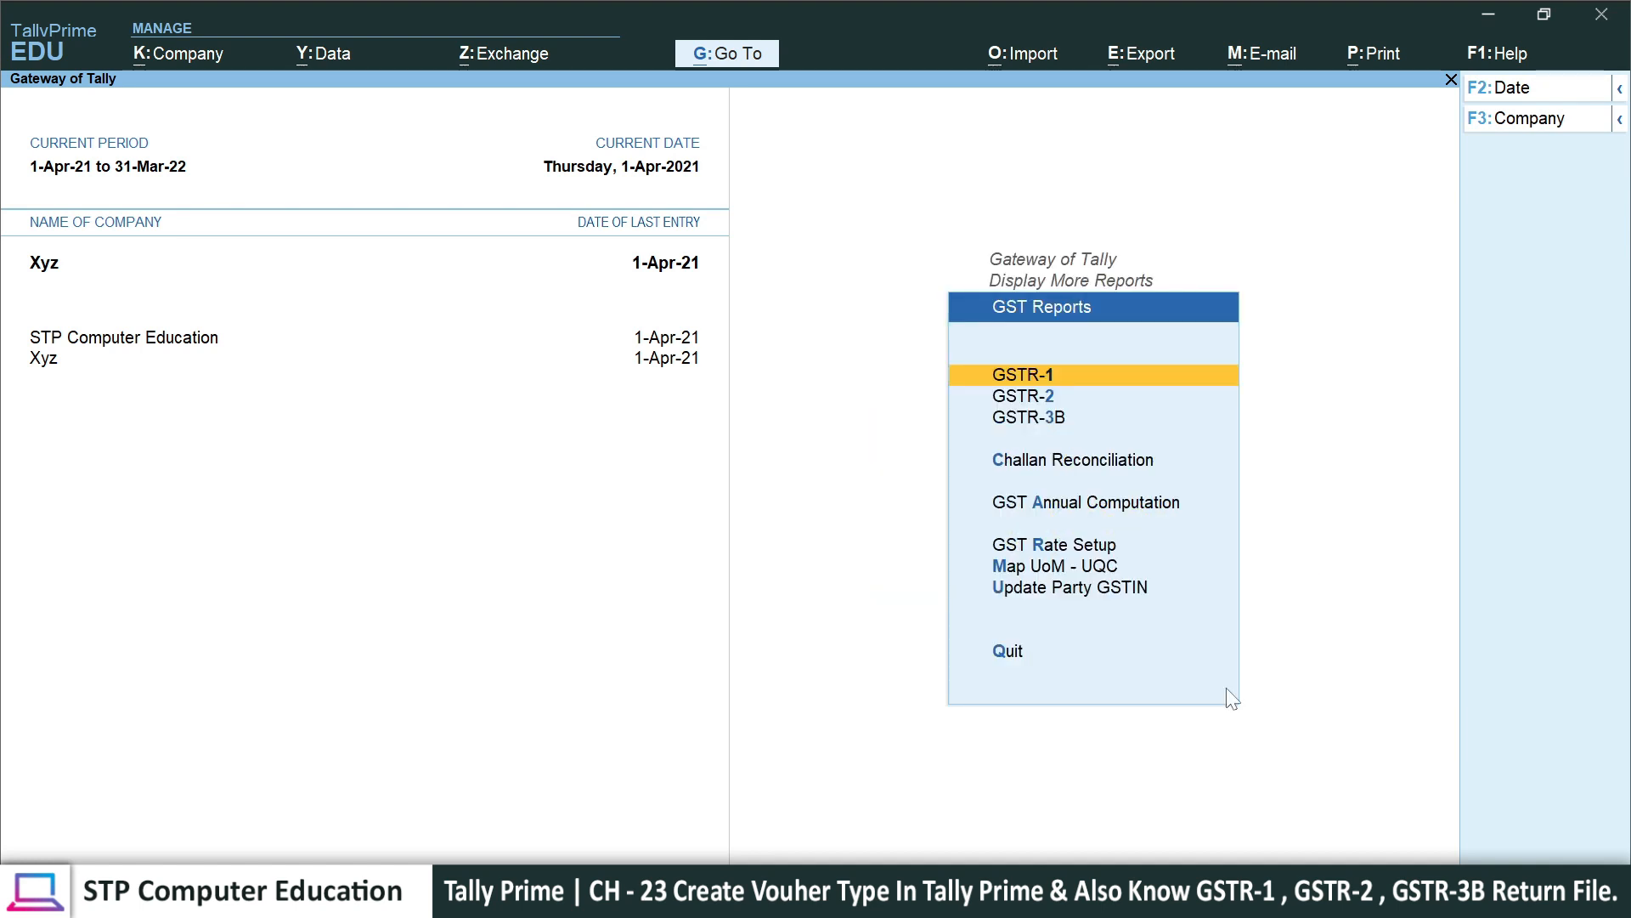
- Open the GSTR-1 return summary
{"action": "key", "text": "Down"}
{"action": "key", "text": "Down"}
{"action": "key", "text": "Up"}
{"action": "key", "text": "Up"}
{"action": "key", "text": "Return"}
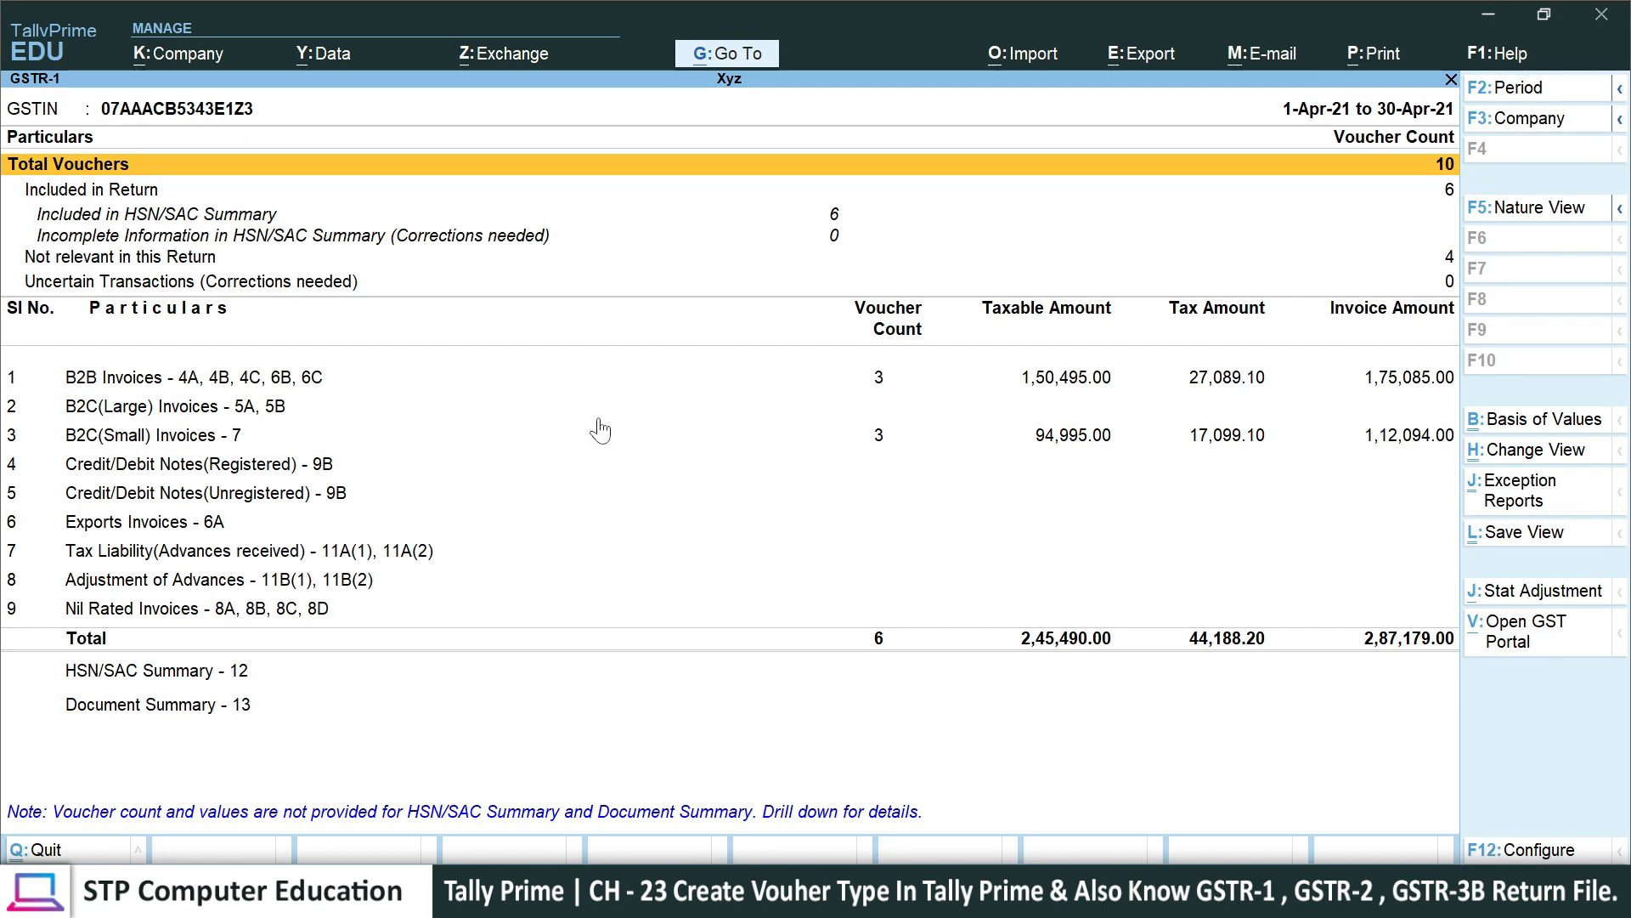
- Go through the GSTR-1 sections and drill down into B2C(Small) Invoices - 7 to the Goa voucher register
{"action": "key", "text": "Down"}
{"action": "key", "text": "Down"}
{"action": "key", "text": "Down"}
{"action": "key", "text": "Down"}
{"action": "key", "text": "Down"}
{"action": "key", "text": "Down"}
{"action": "key", "text": "Down"}
{"action": "key", "text": "Up"}
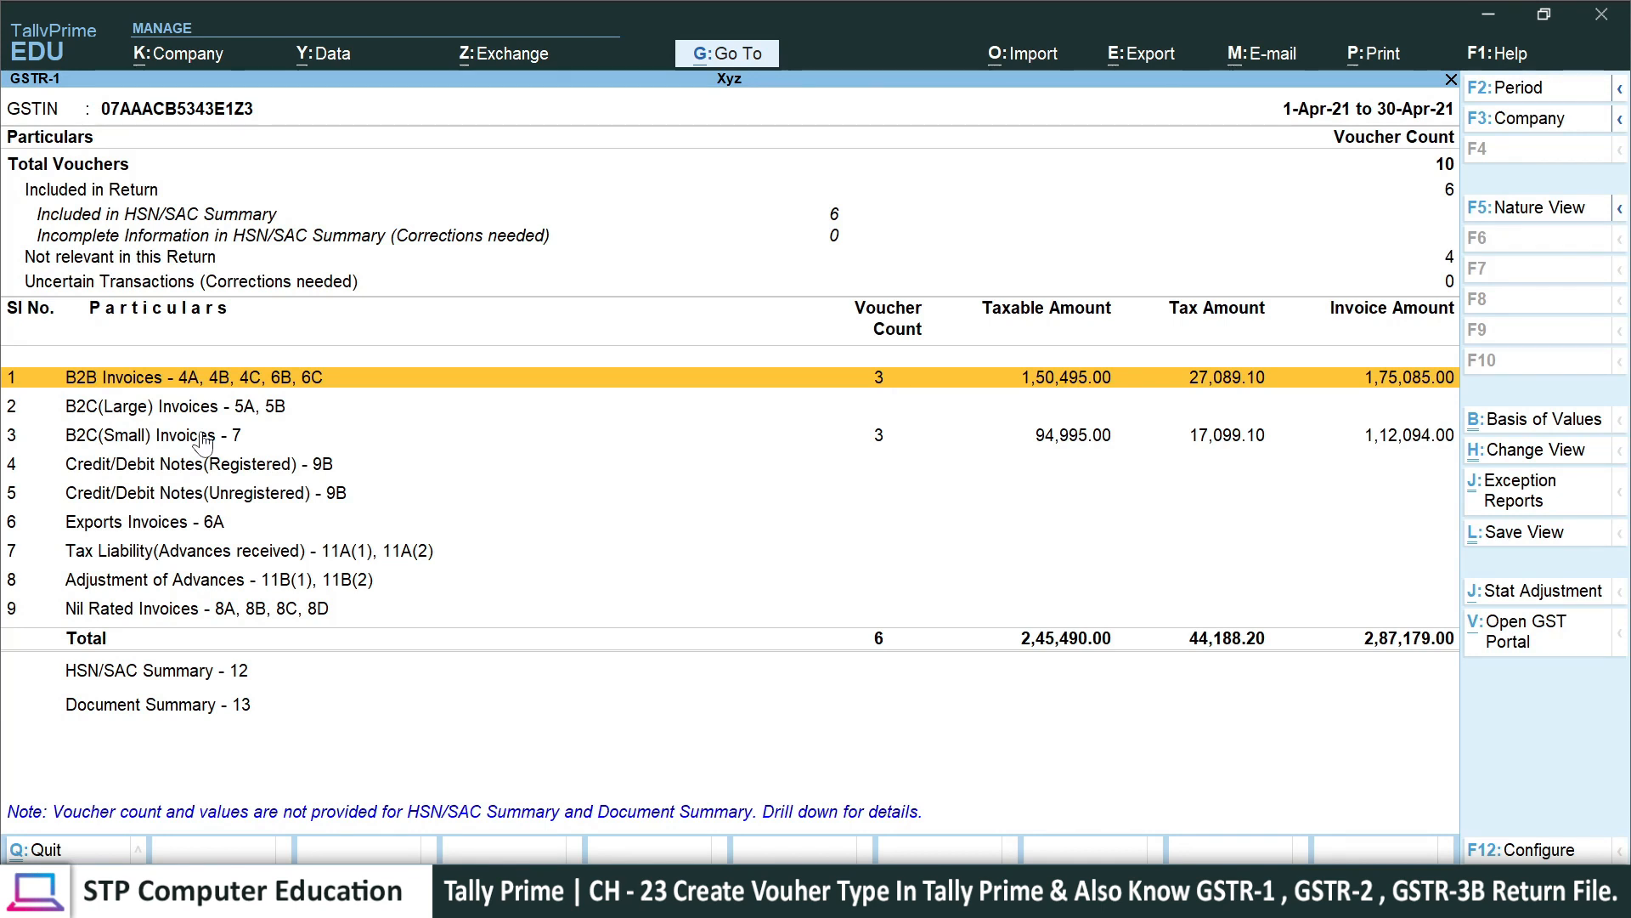
{"action": "key", "text": "Down"}
{"action": "key", "text": "Down"}
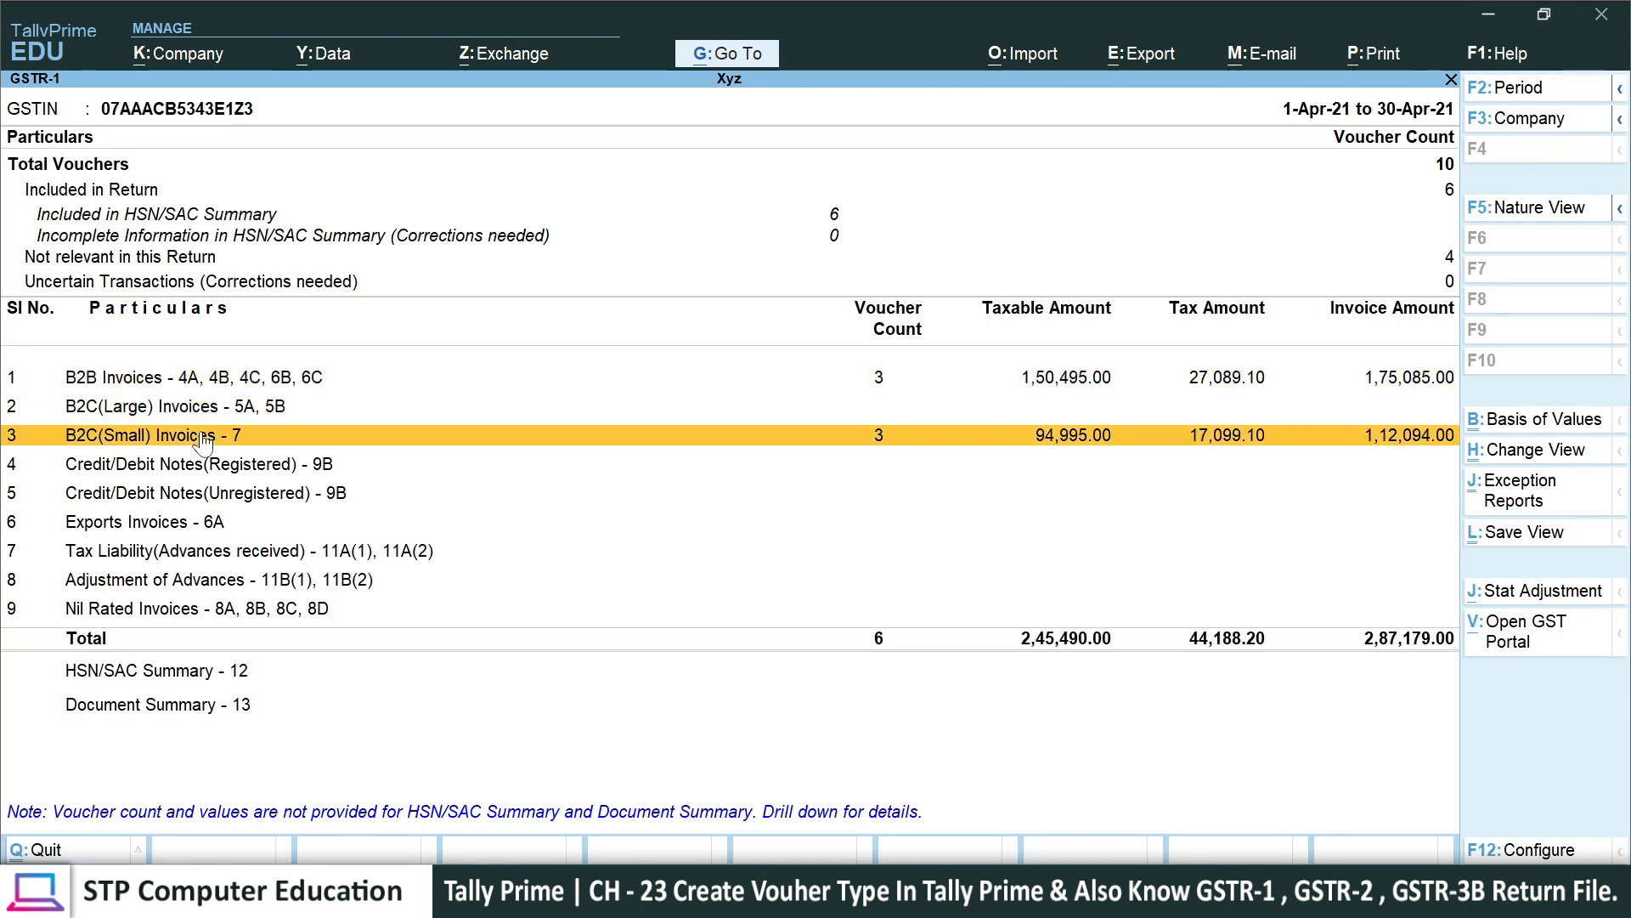
{"action": "left_click", "coordinate": [202, 437]}
{"action": "key", "text": "Return"}
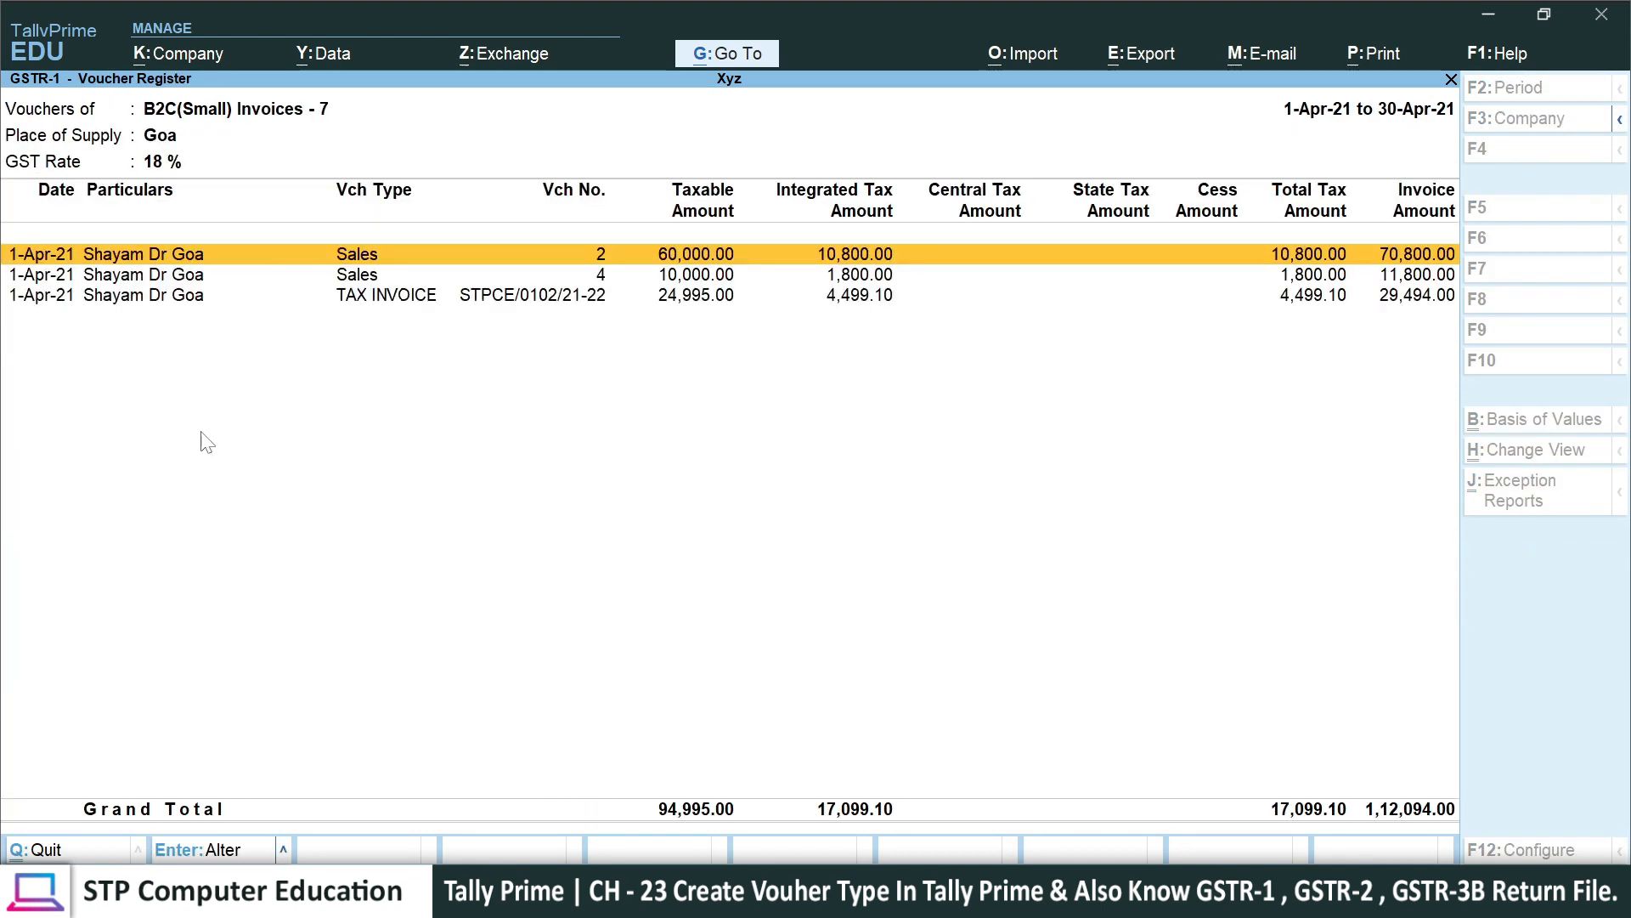
- Review the Goa sales vouchers listed under B2C(Small) Invoices, and return to the GSTR-1 summary
{"action": "key", "text": "Down"}
{"action": "key", "text": "Down"}
{"action": "key", "text": "Up"}
{"action": "key", "text": "Up"}
{"action": "key", "text": "Down"}
{"action": "key", "text": "Down"}
{"action": "key", "text": "Up"}
{"action": "key", "text": "Up"}
{"action": "key", "text": "Down"}
{"action": "key", "text": "Down"}
{"action": "key", "text": "Up"}
{"action": "key", "text": "Up"}
{"action": "key", "text": "Escape"}
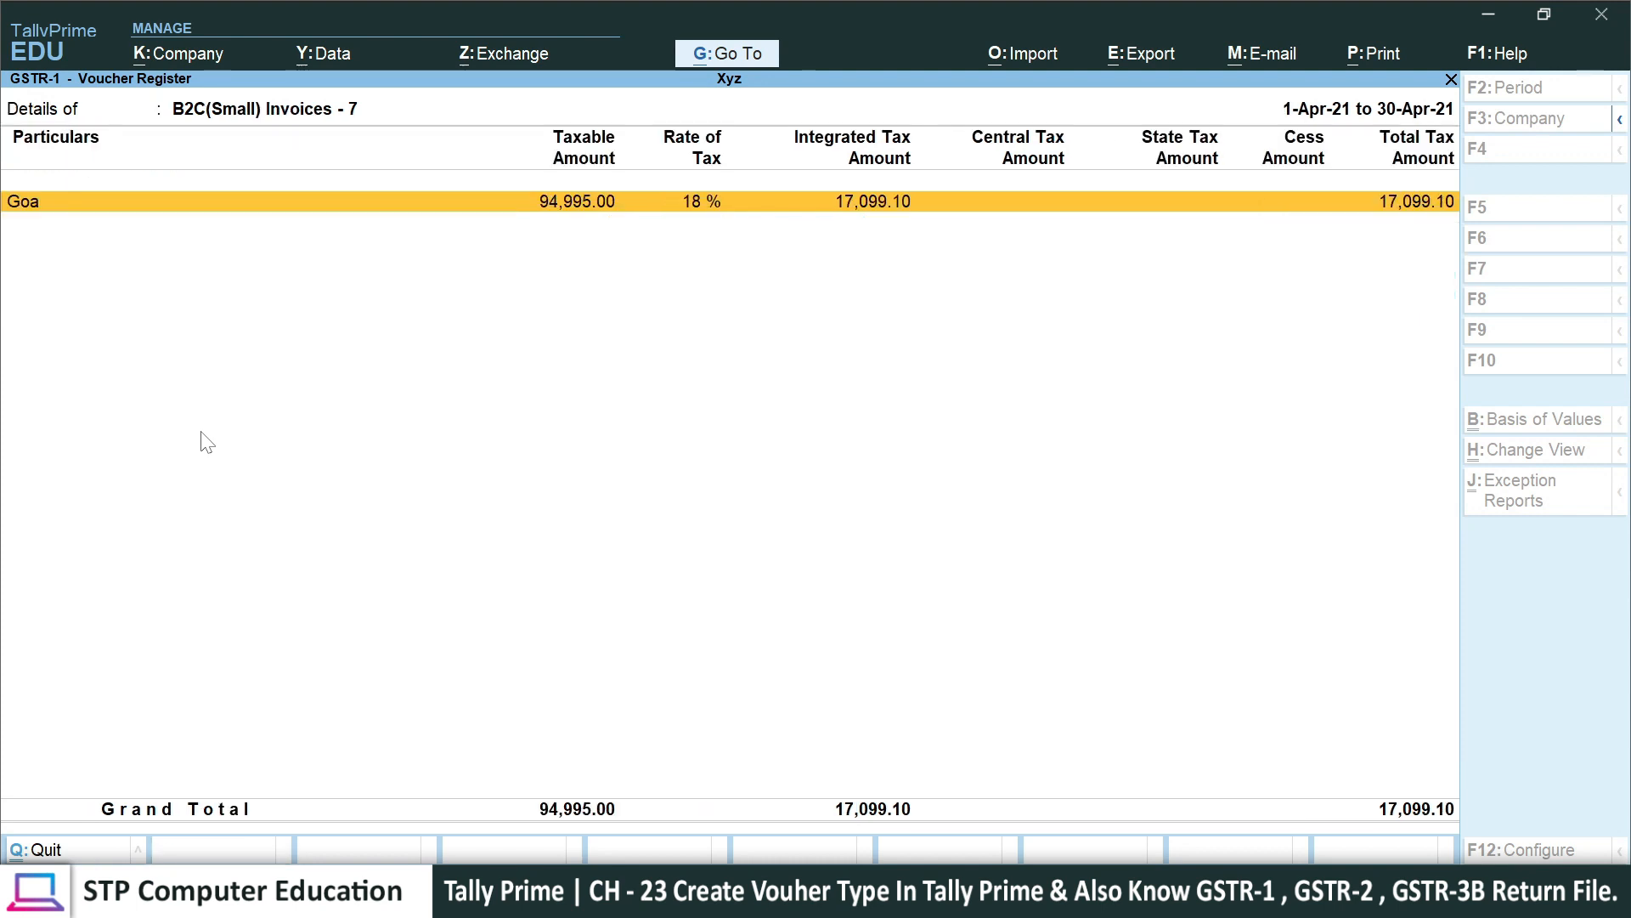
{"action": "key", "text": "Escape"}
- Drill down into the GSTR-1 B2B Invoices to the Delhi party's vouchers, review them, and return to the summary
{"action": "key", "text": "Up"}
{"action": "key", "text": "Up"}
{"action": "key", "text": "Return"}
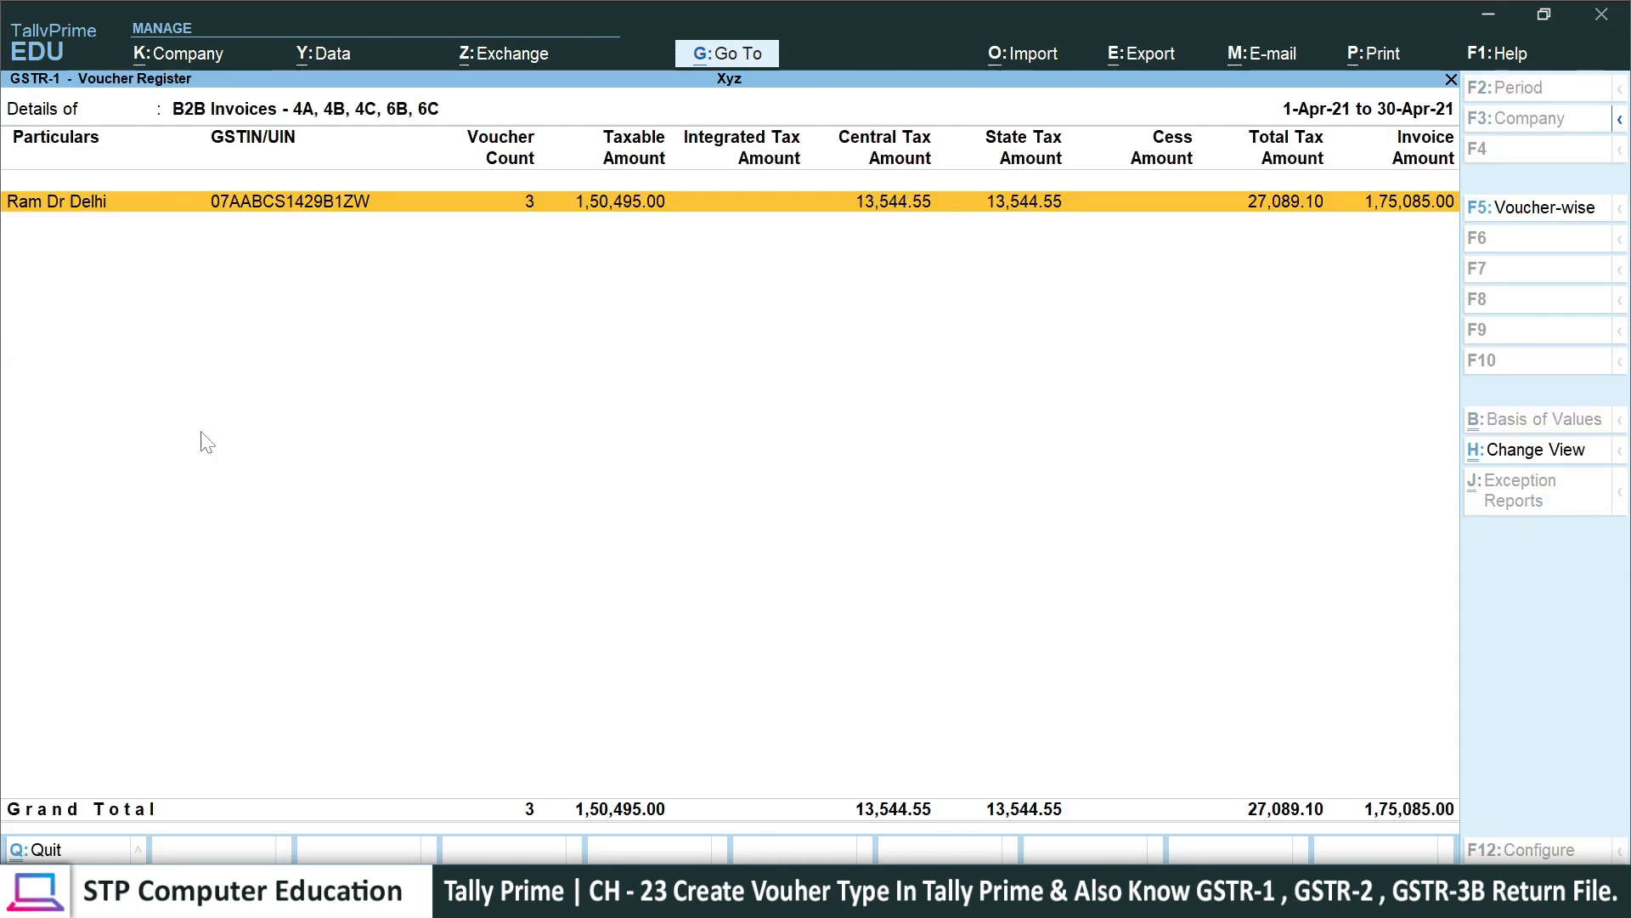
{"action": "key", "text": "Return"}
{"action": "key", "text": "Down"}
{"action": "key", "text": "Down"}
{"action": "key", "text": "Up"}
{"action": "key", "text": "Up"}
{"action": "key", "text": "Down"}
{"action": "key", "text": "Down"}
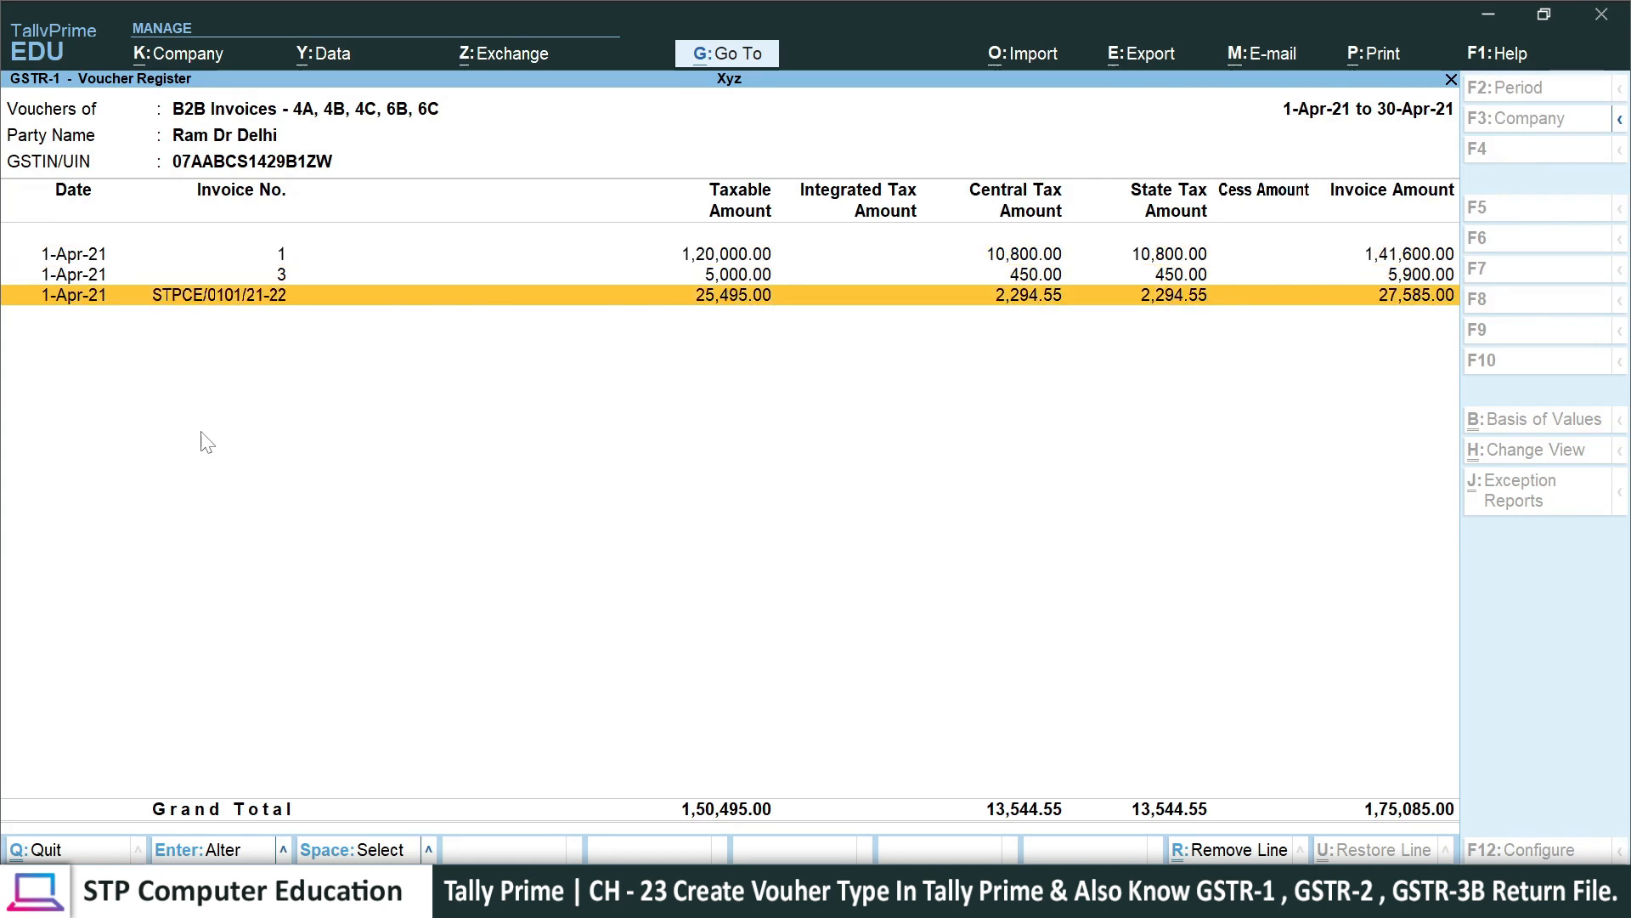
{"action": "key", "text": "Escape"}
{"action": "key", "text": "Escape"}
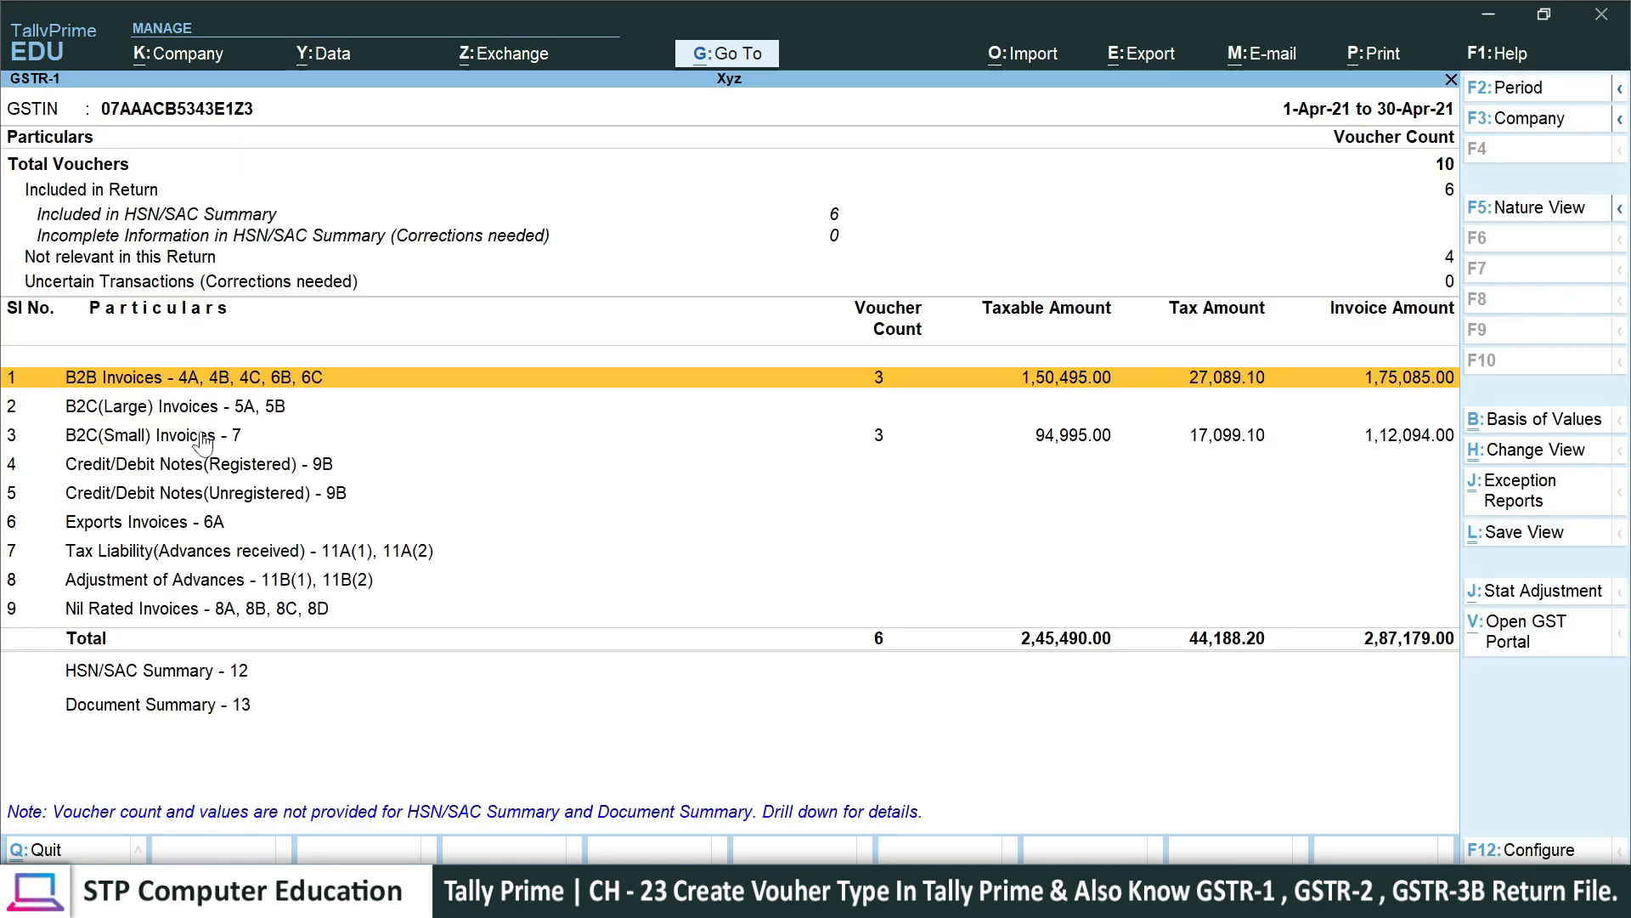
- Start an E-Return export of GSTR-1 and set its file format to JSON (Data Interchange)
{"action": "key", "text": "Down"}
{"action": "key", "text": "Down"}
{"action": "key", "text": "Down"}
{"action": "key", "text": "Down"}
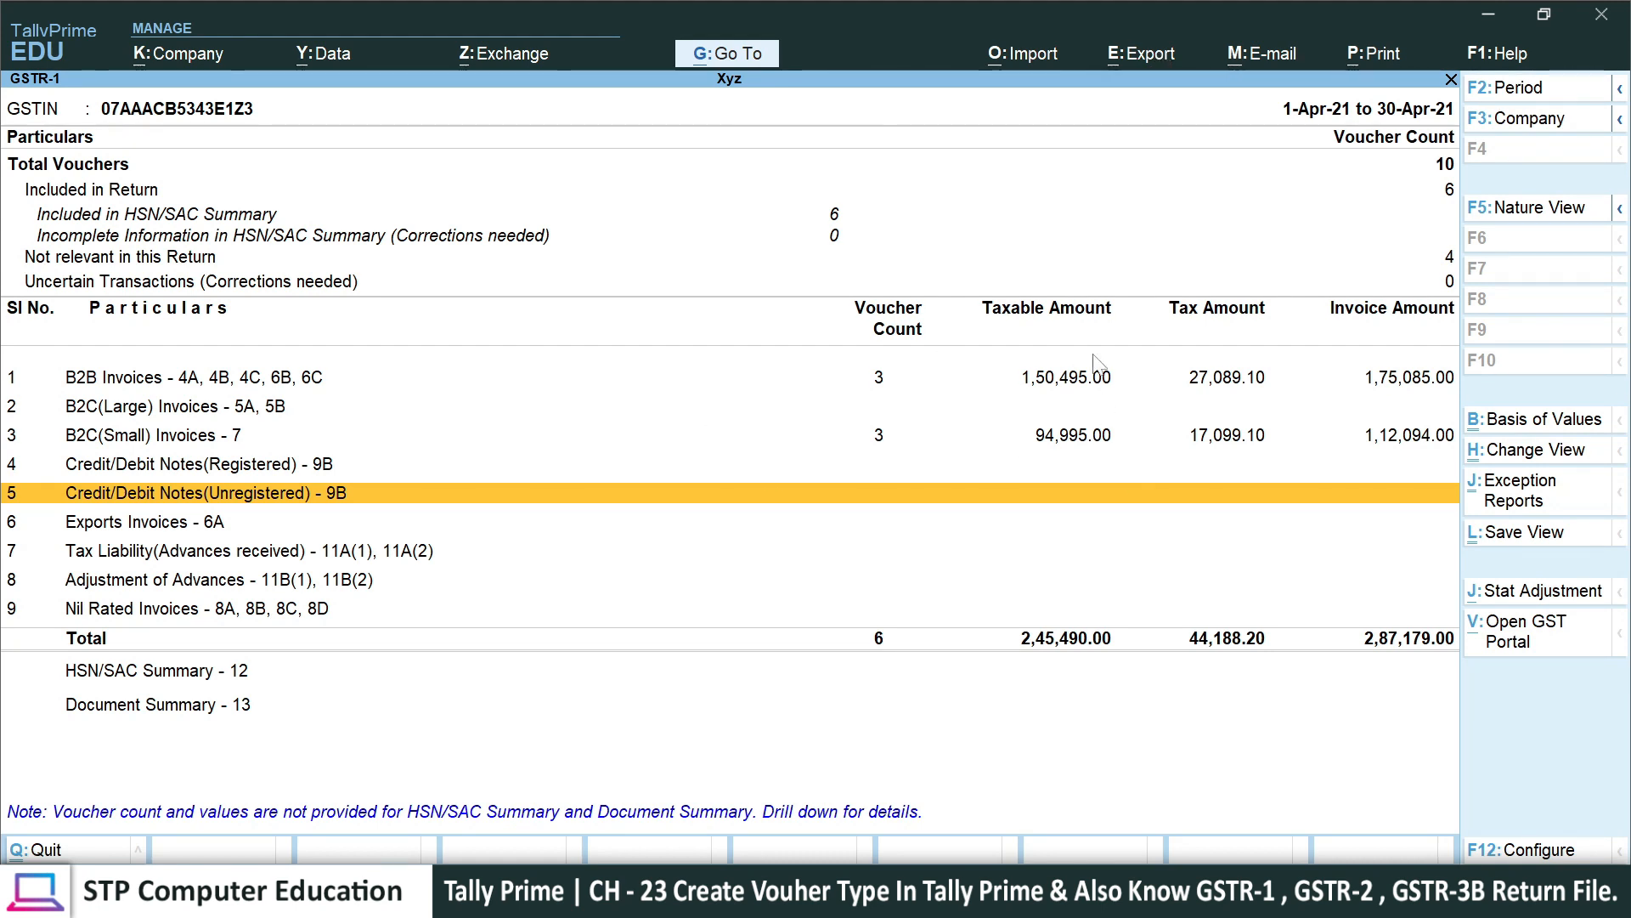
{"action": "left_click", "coordinate": [1144, 56]}
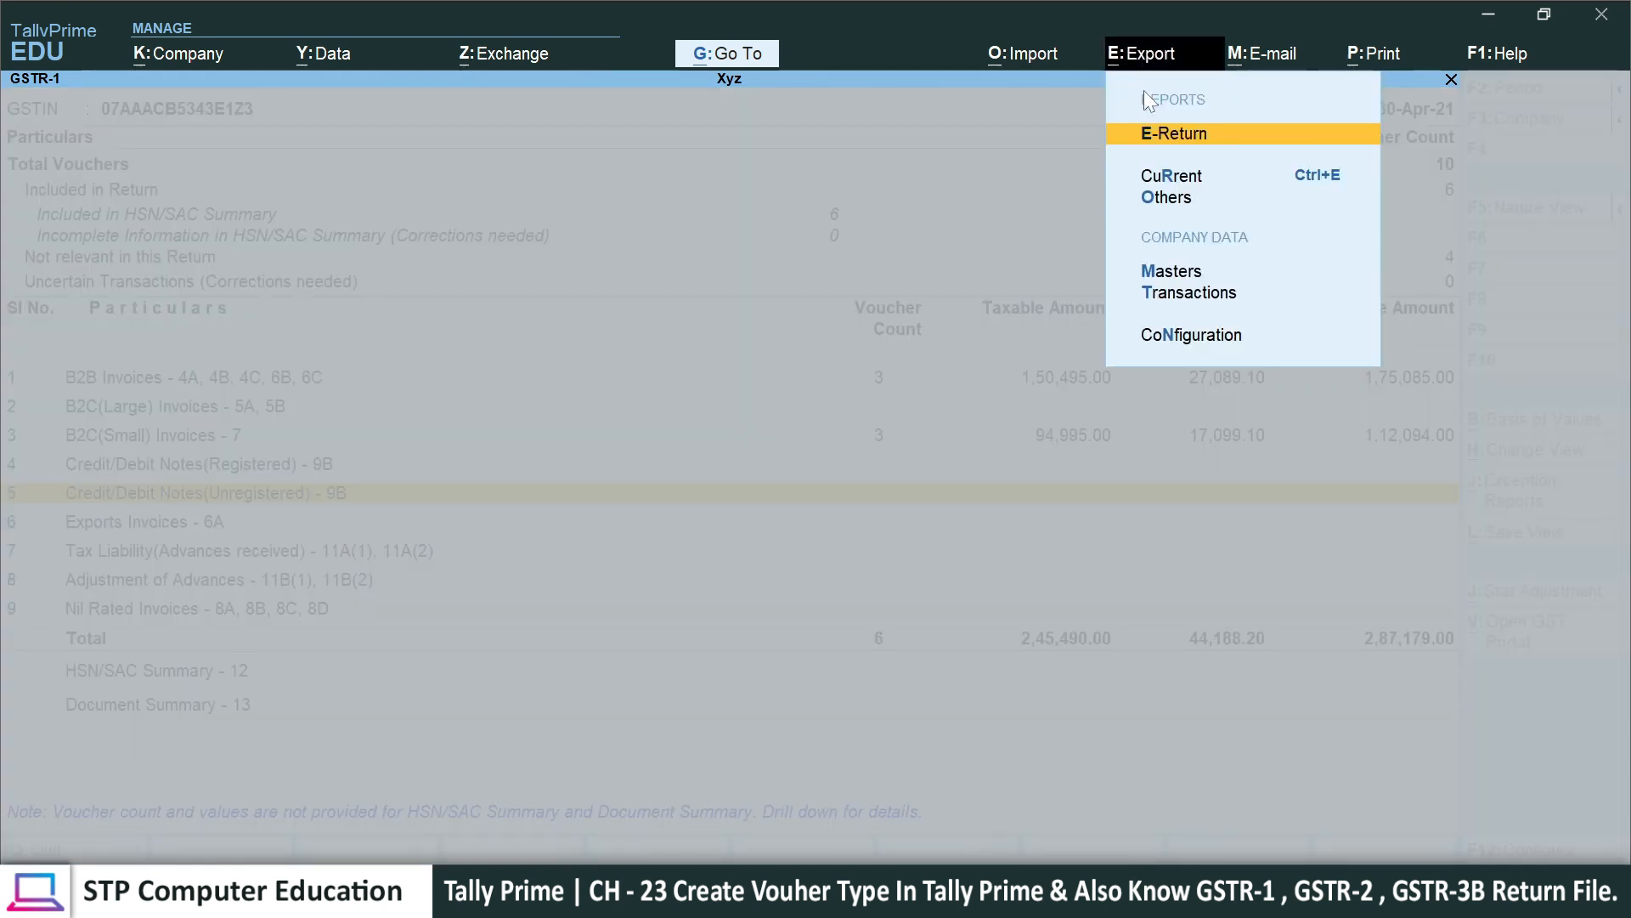
{"action": "left_click", "coordinate": [1187, 134]}
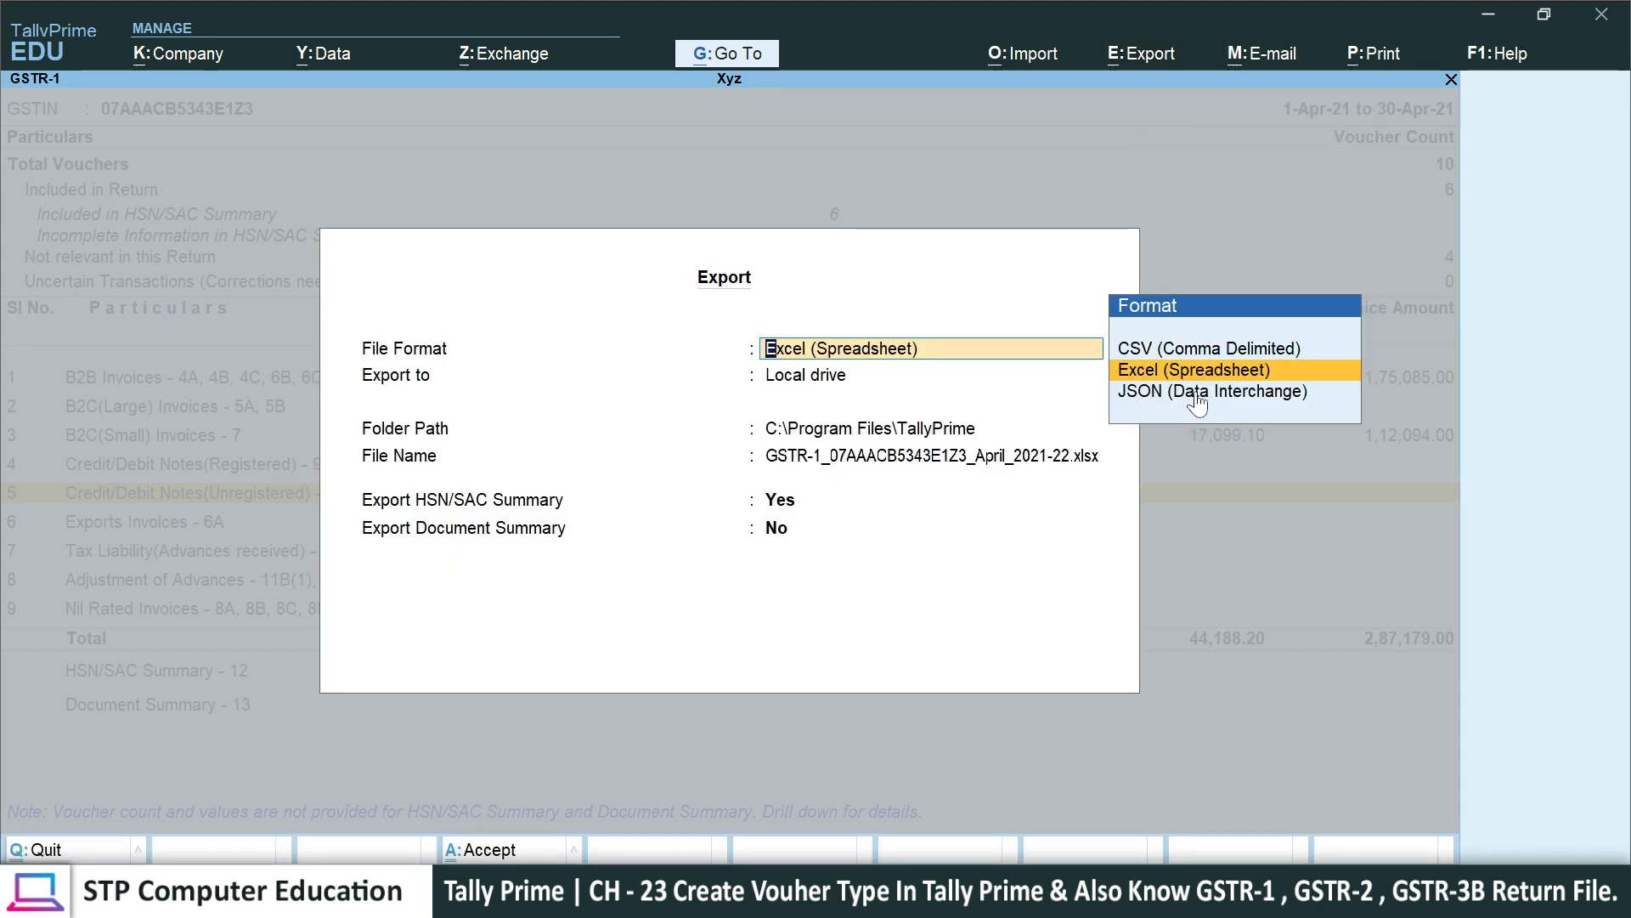
{"action": "key", "text": "Down"}
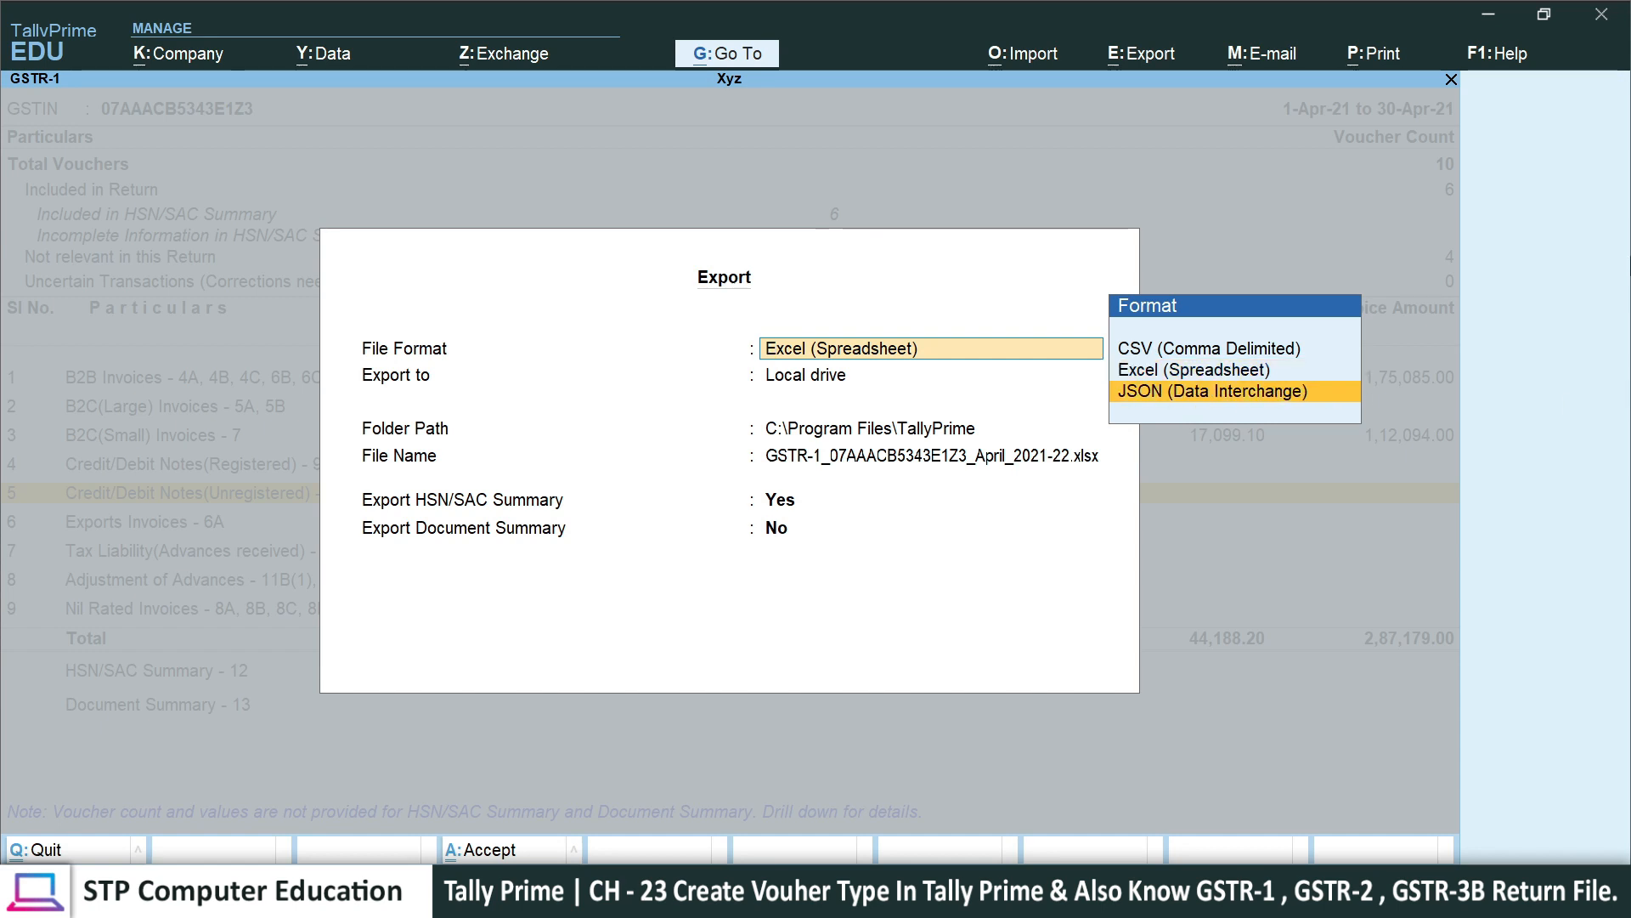
{"action": "key", "text": "Return"}
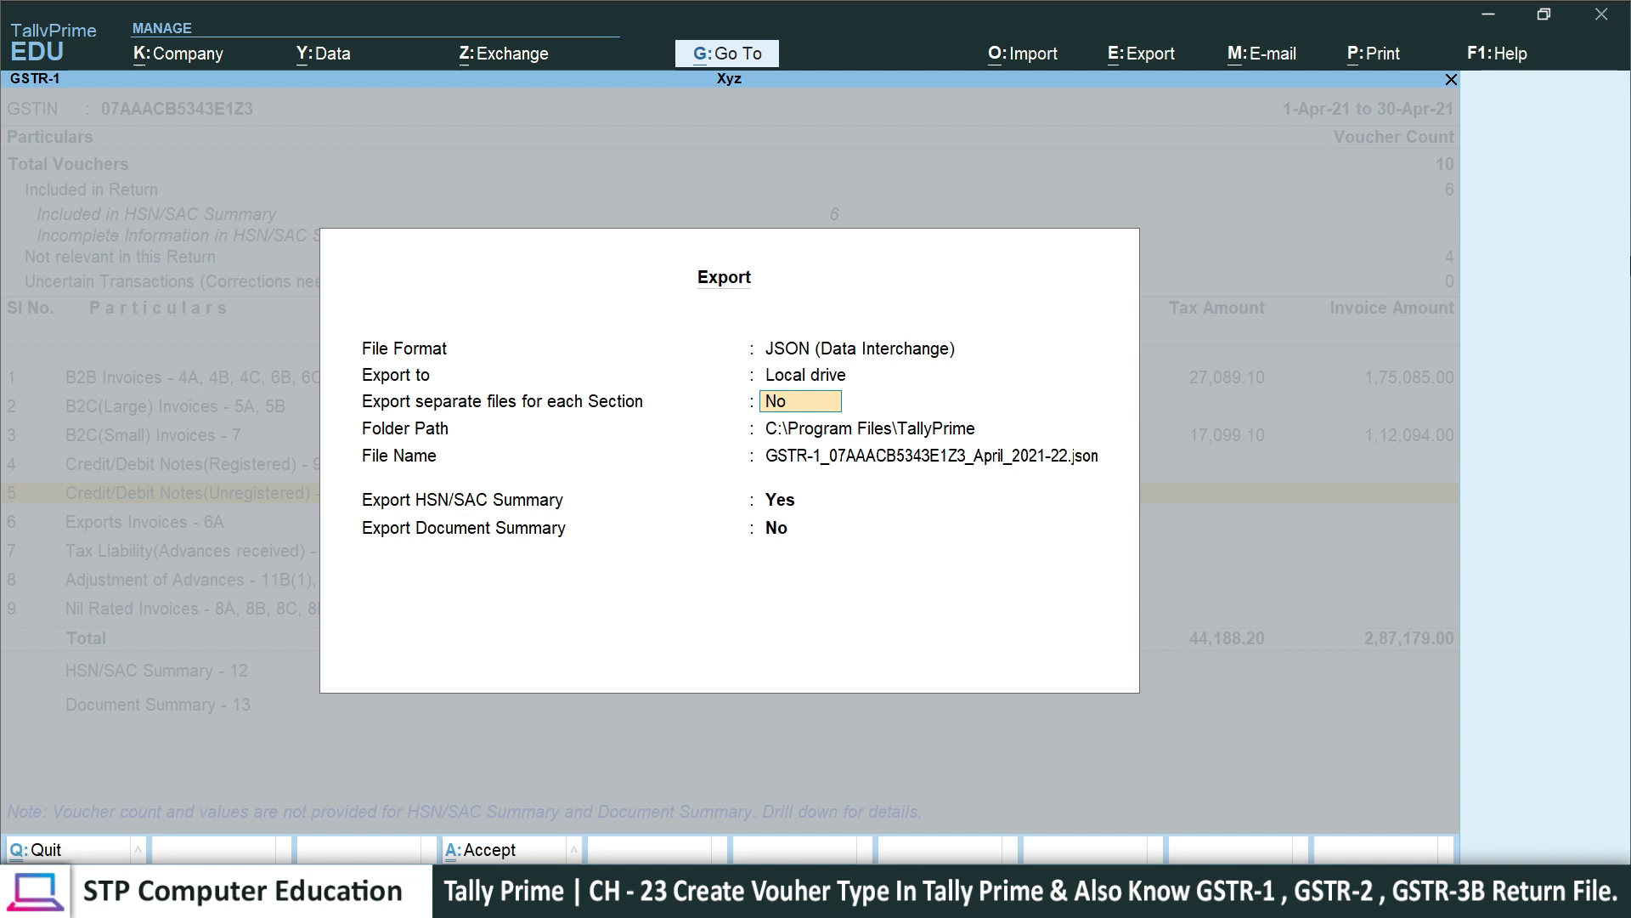
- Export GSTR-1 as one file to C:\Program Files\TallyPrime under its default name, and select the JSON file in that folder
{"action": "key", "text": "Return"}
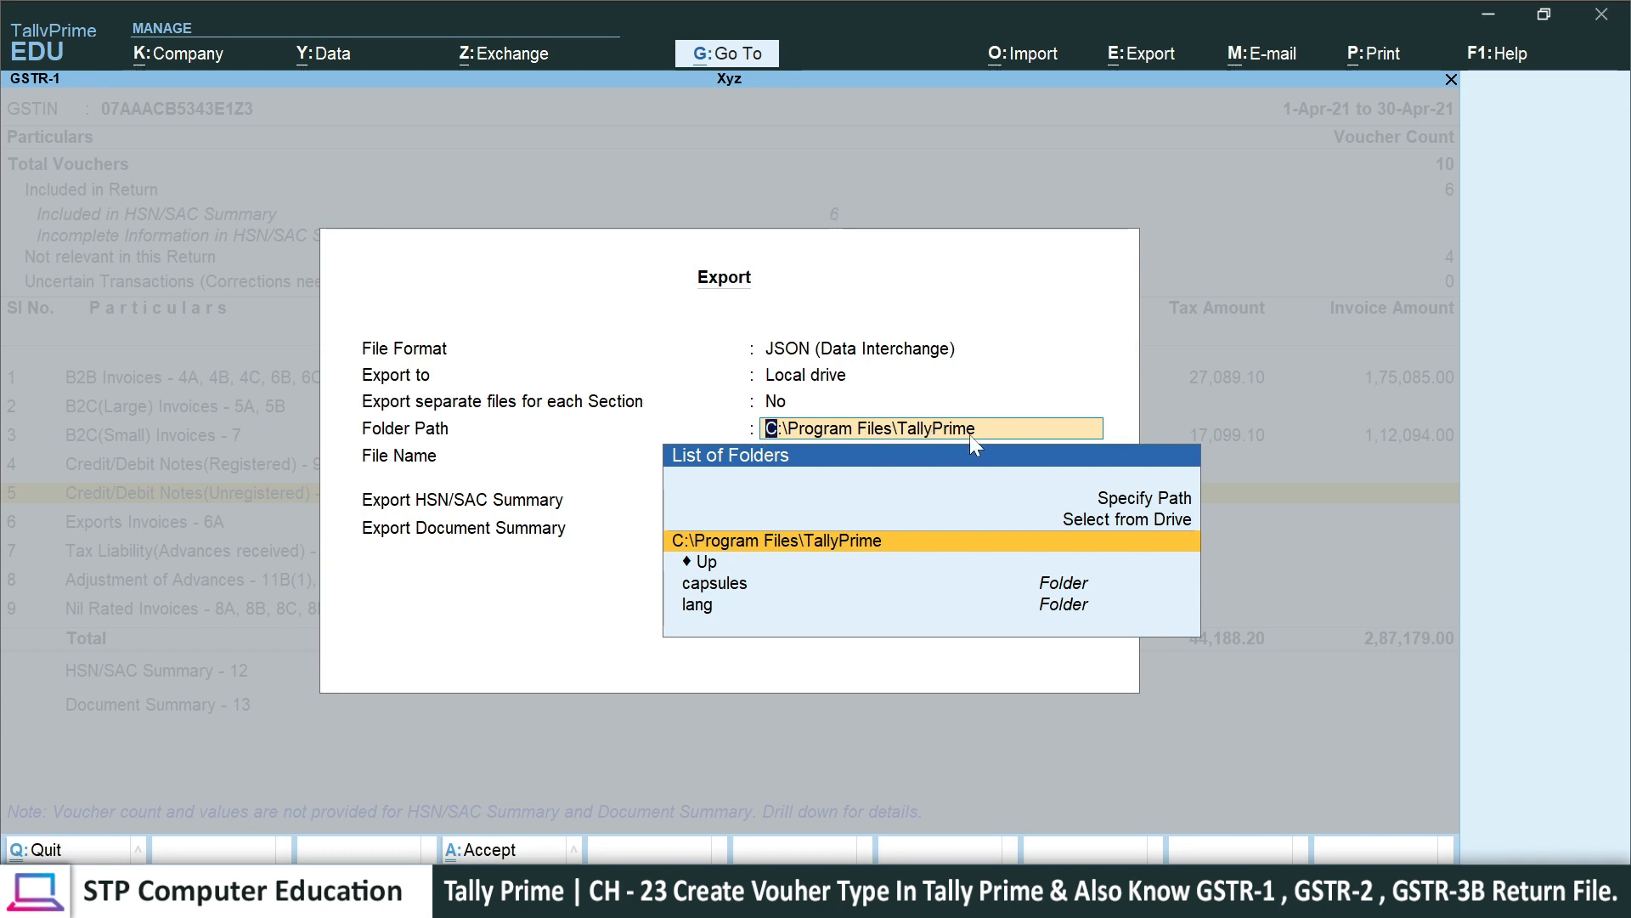
{"action": "key", "text": "Return"}
{"action": "key", "text": "Return"}
{"action": "key", "text": "BackSpace"}
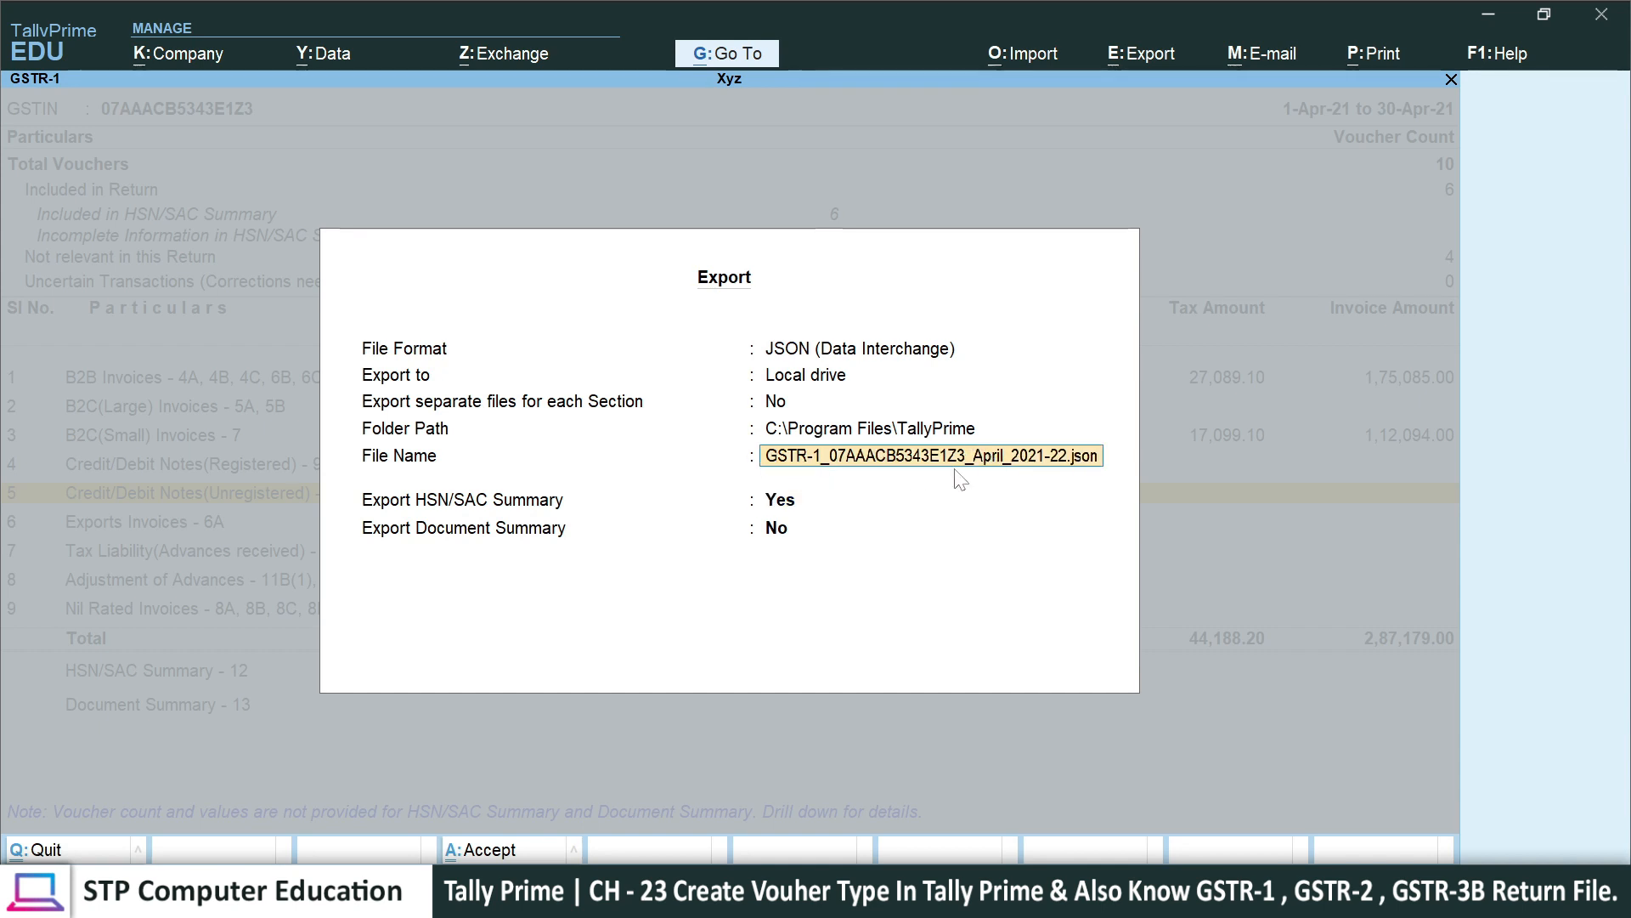
{"action": "key", "text": "Return"}
{"action": "key", "text": "Return"}
{"action": "key", "text": "Return"}
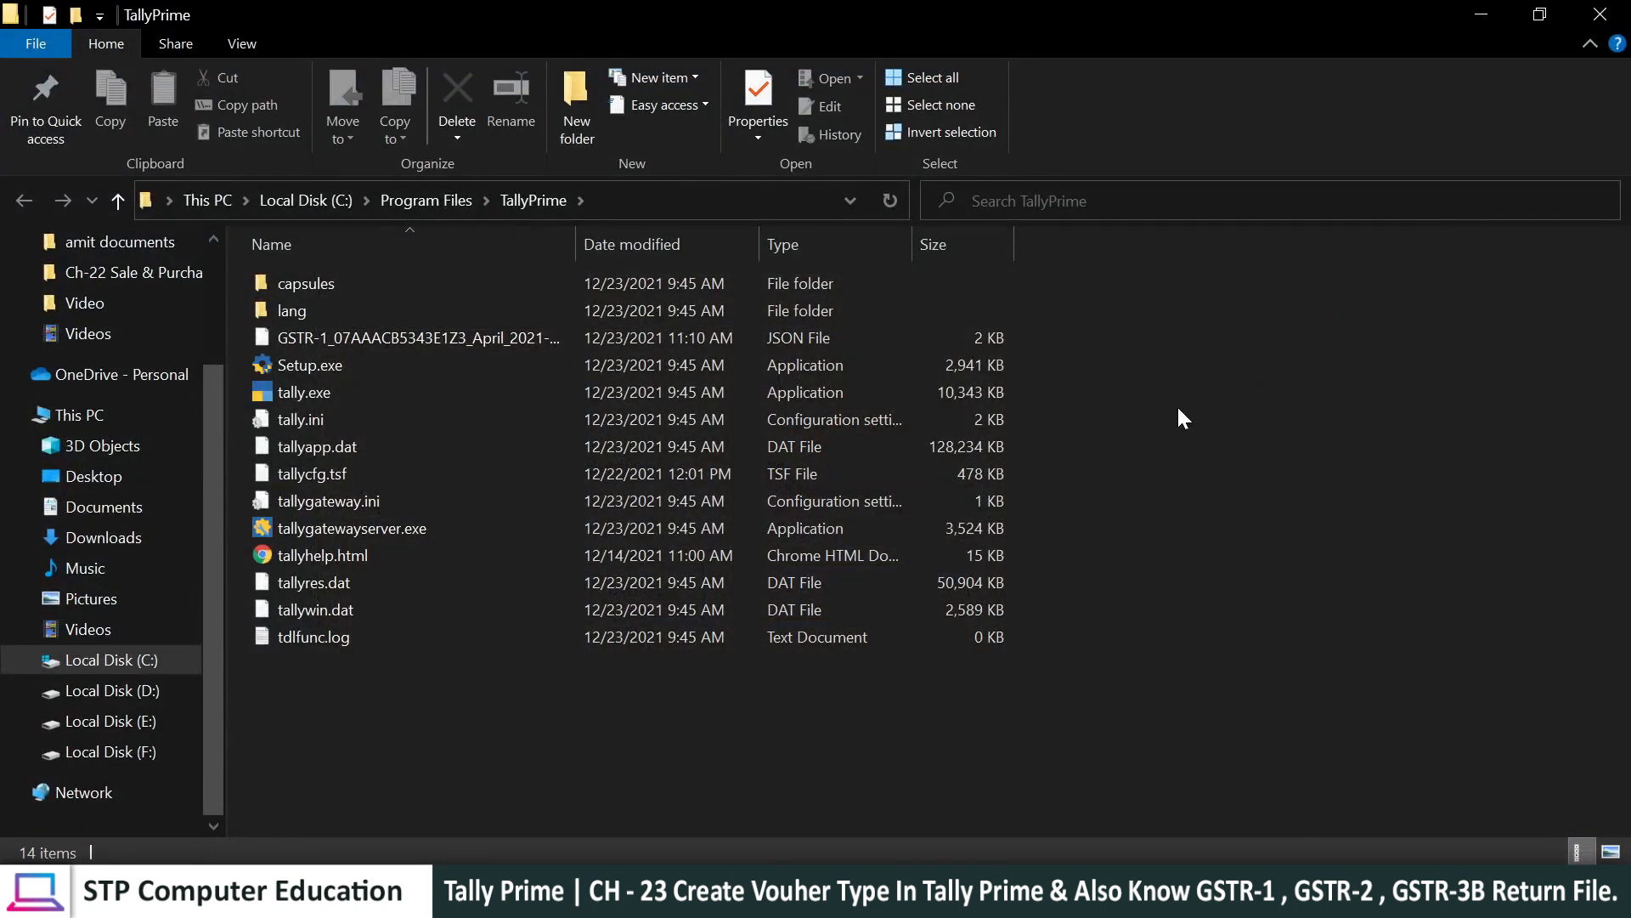
{"action": "left_click", "coordinate": [371, 340]}
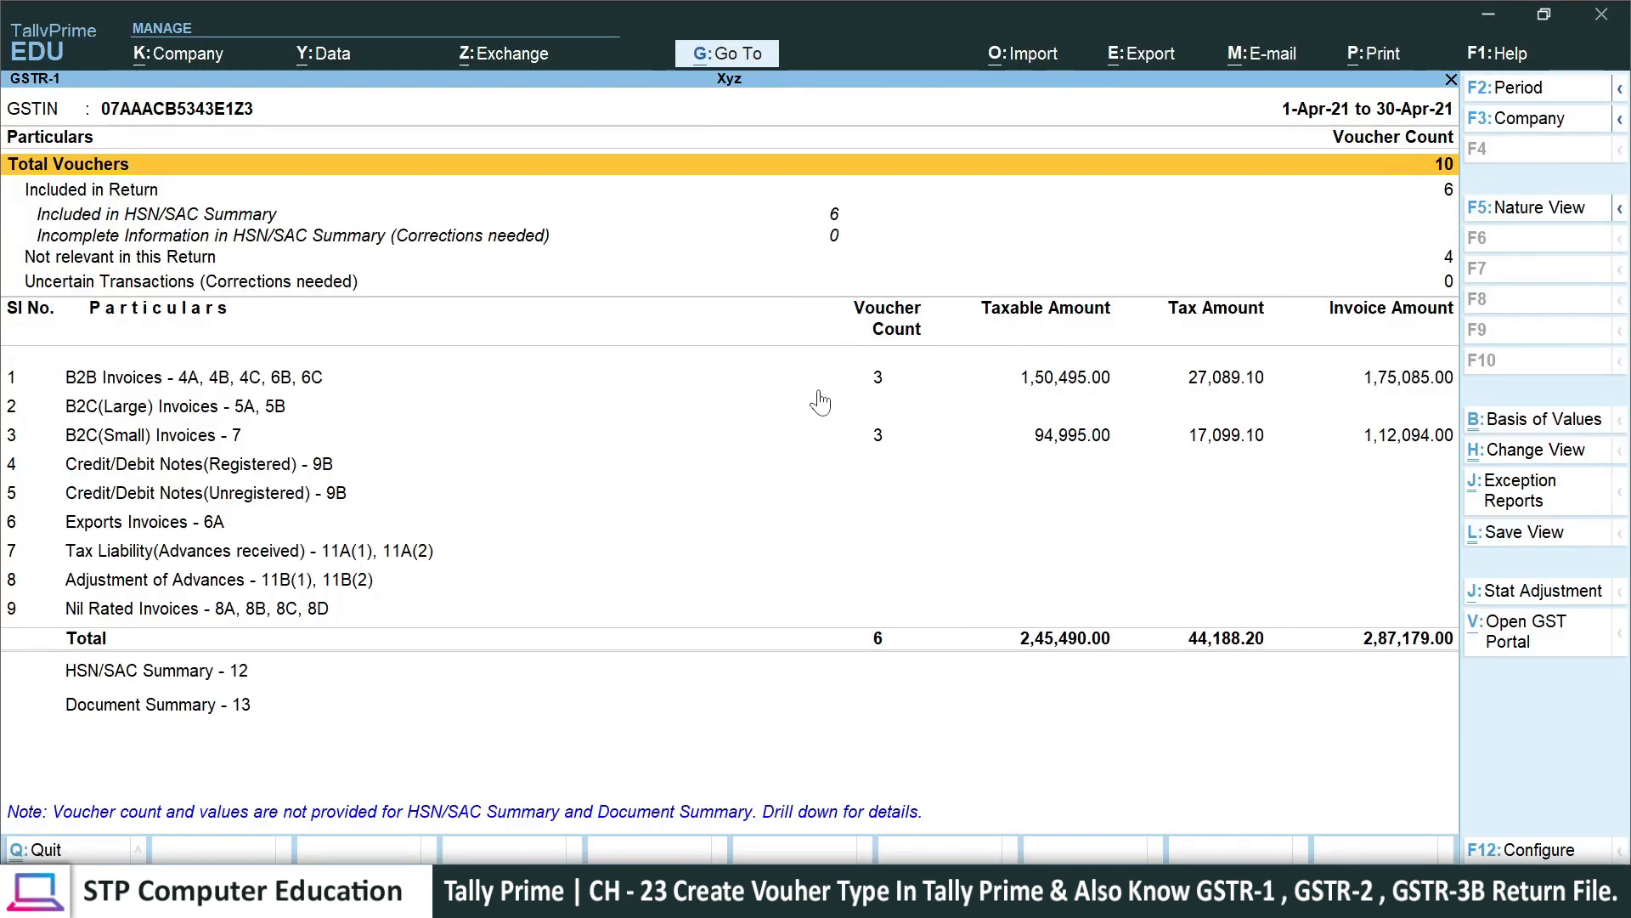
- Leave GSTR-1, open the GSTR-2 return, and drill down into its B2B Invoices - 3, 4A supplier list
{"action": "key", "text": "Escape"}
{"action": "key", "text": "Down"}
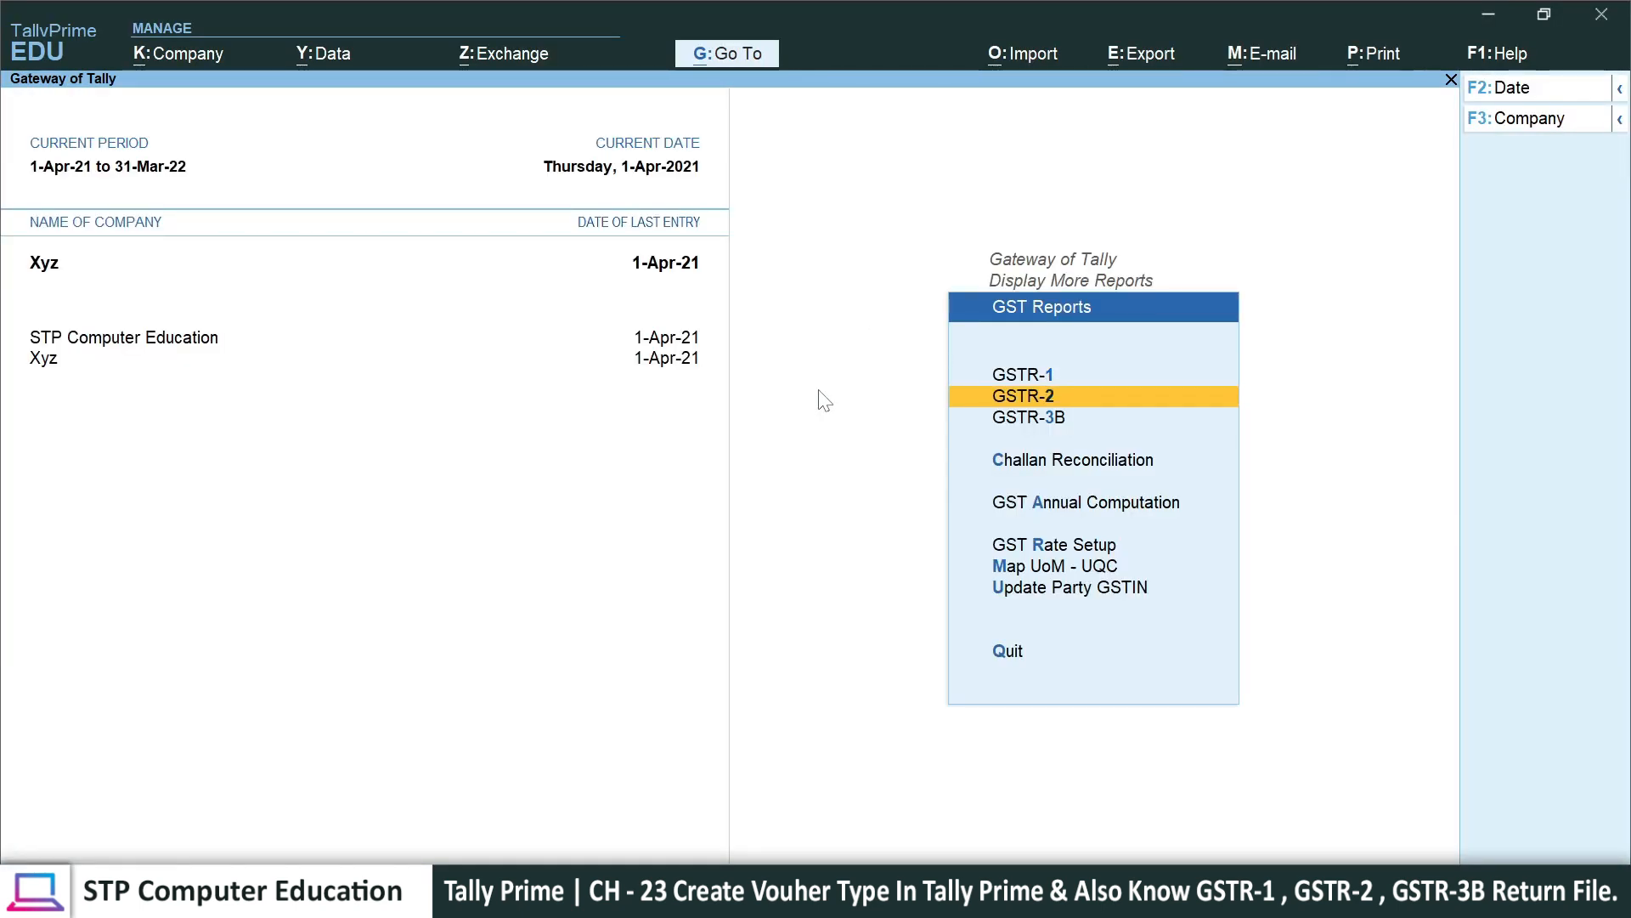
{"action": "key", "text": "Return"}
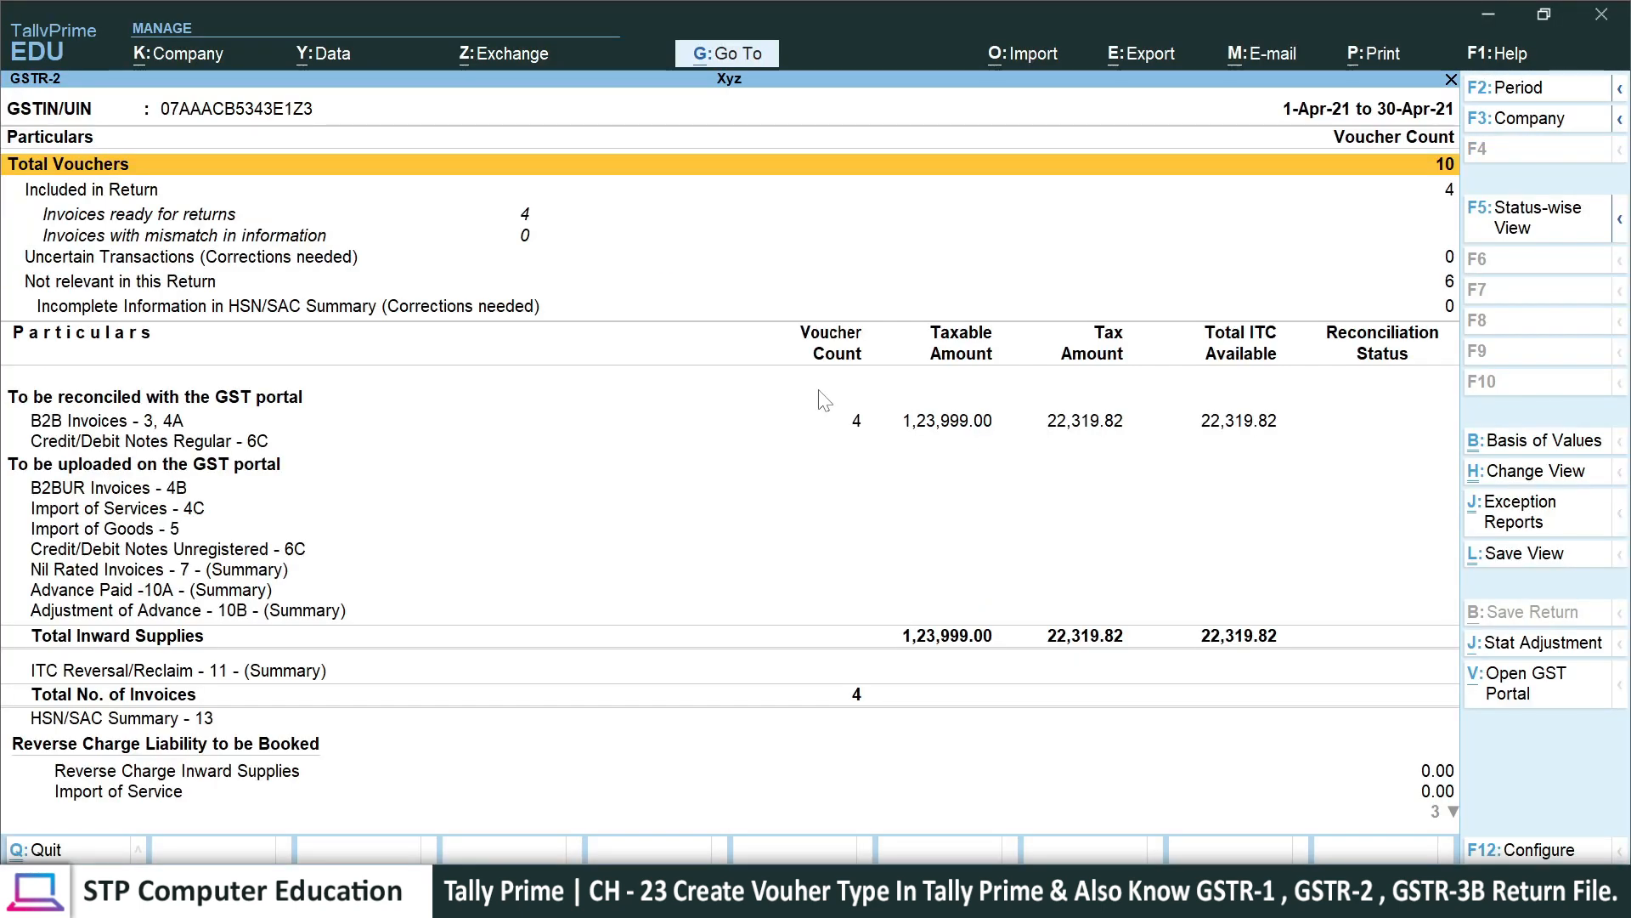
{"action": "key", "text": "Down"}
{"action": "key", "text": "Down"}
{"action": "key", "text": "Down"}
{"action": "key", "text": "Down"}
{"action": "key", "text": "Down"}
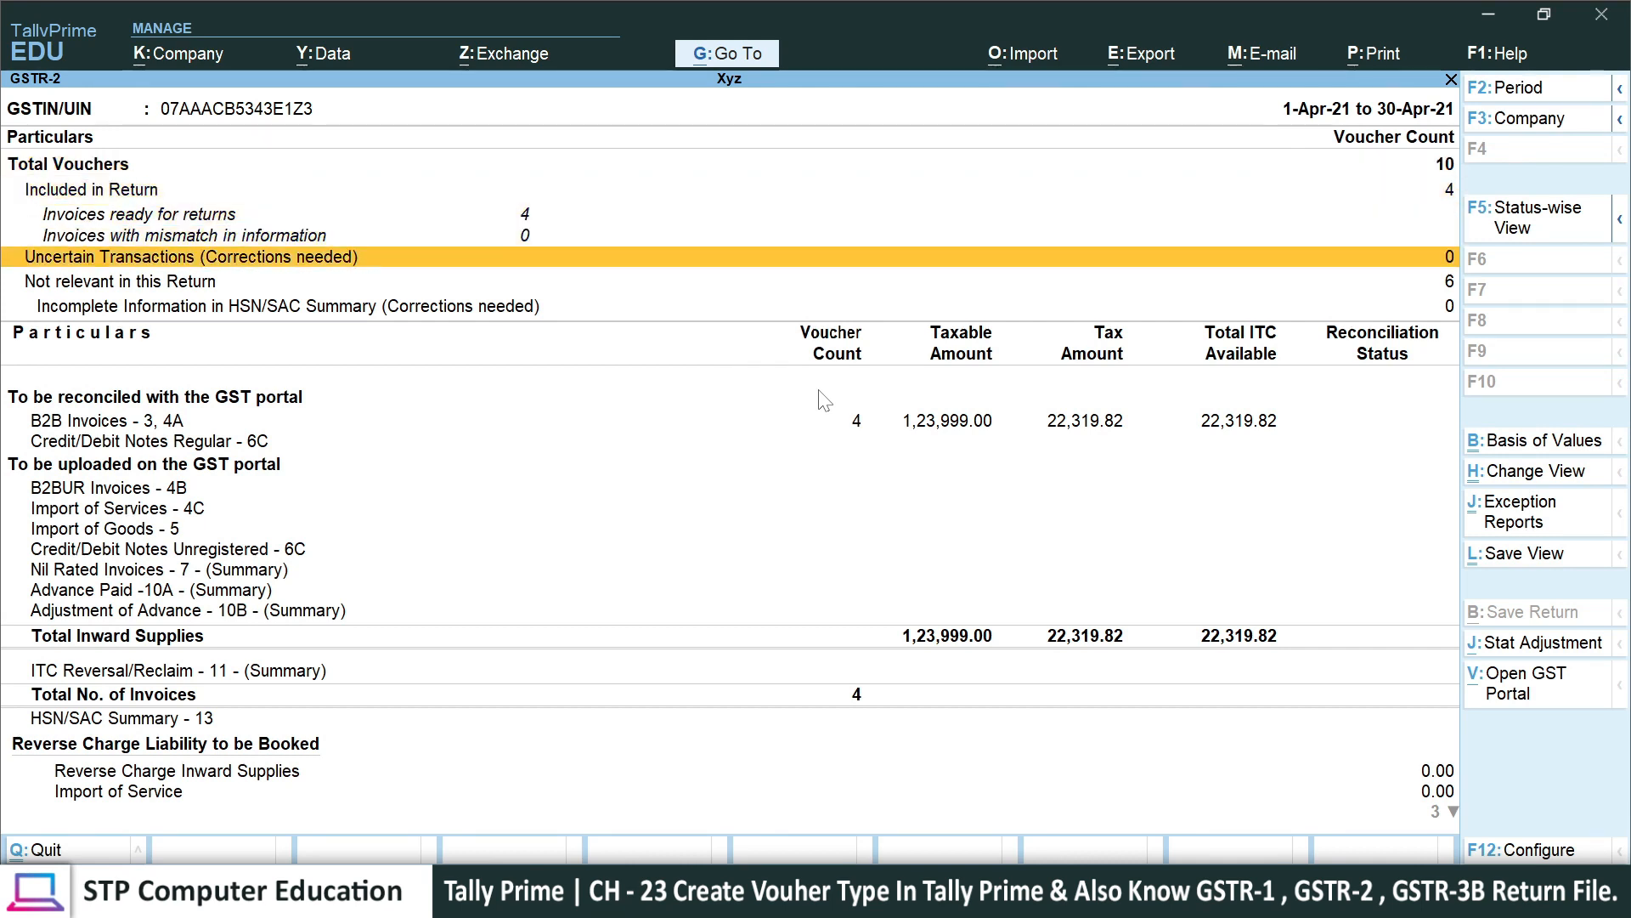
{"action": "key", "text": "Down"}
{"action": "key", "text": "Down"}
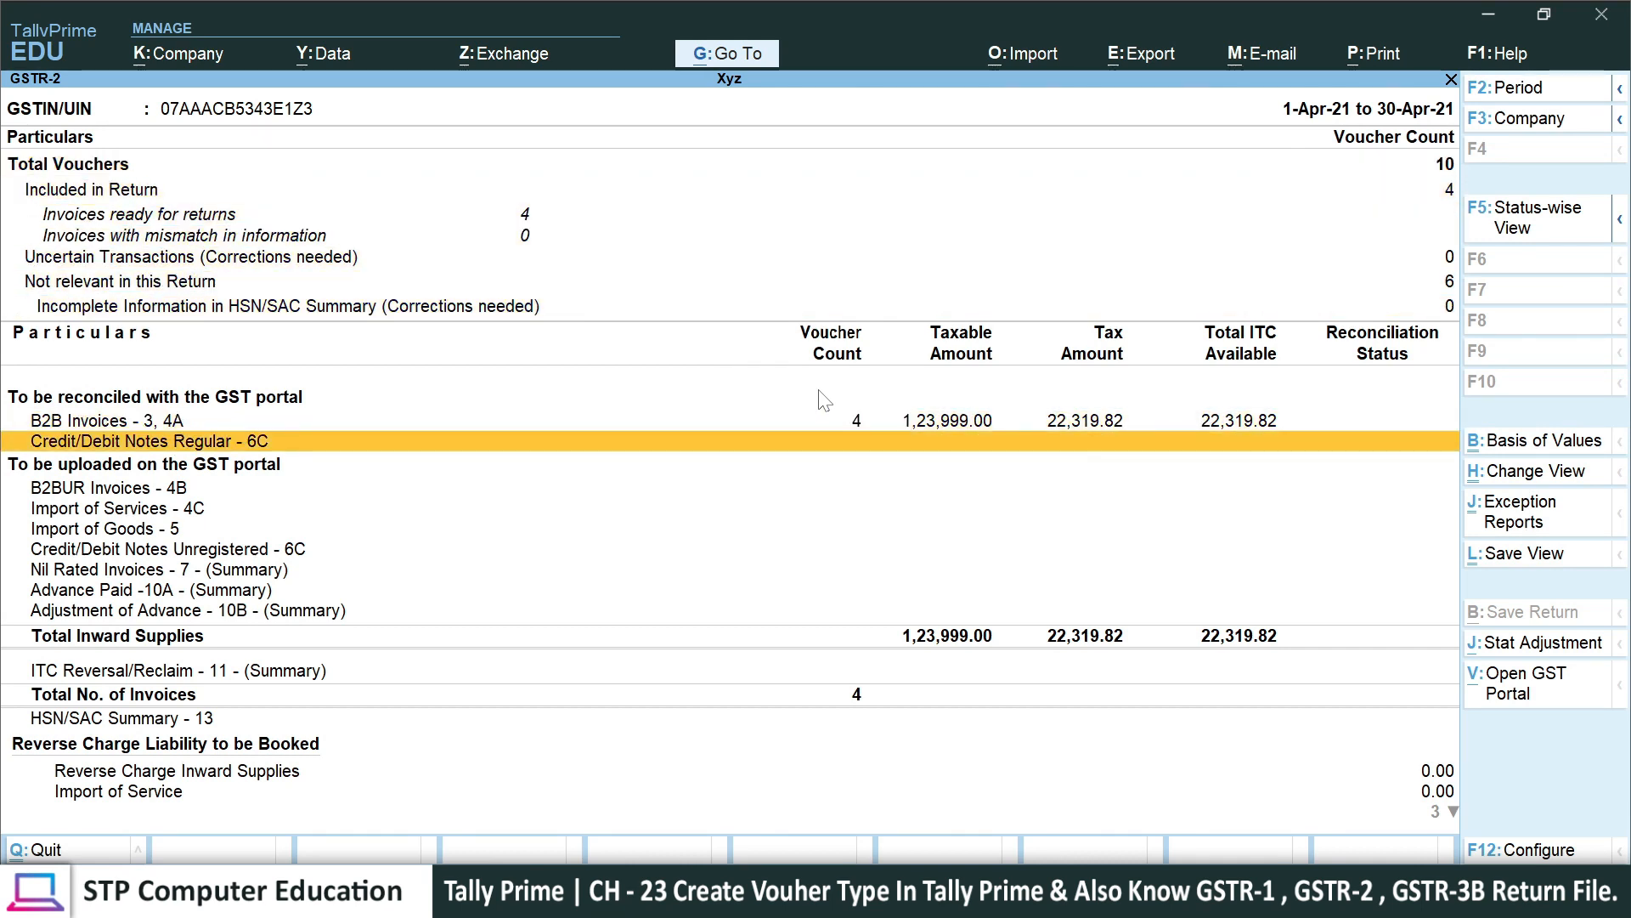
{"action": "key", "text": "Up"}
{"action": "key", "text": "Return"}
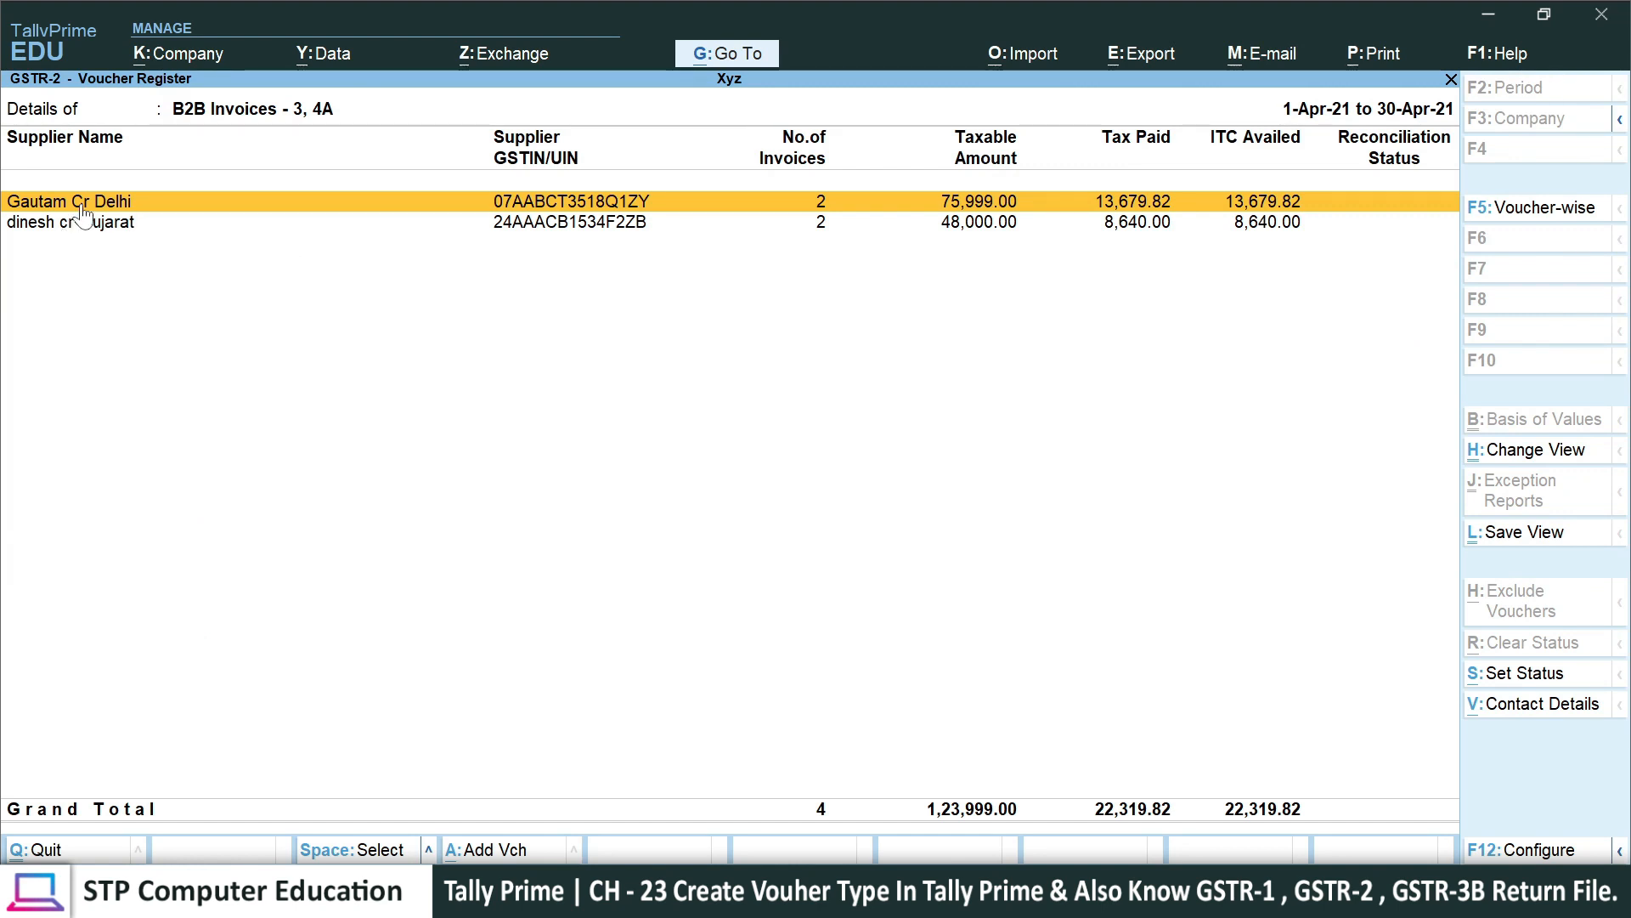
- View the purchase invoices of the Delhi supplier and the Gujarat supplier, and return to the GSTR-2 summary
{"action": "key", "text": "Return"}
{"action": "key", "text": "Escape"}
{"action": "key", "text": "Down"}
{"action": "key", "text": "Return"}
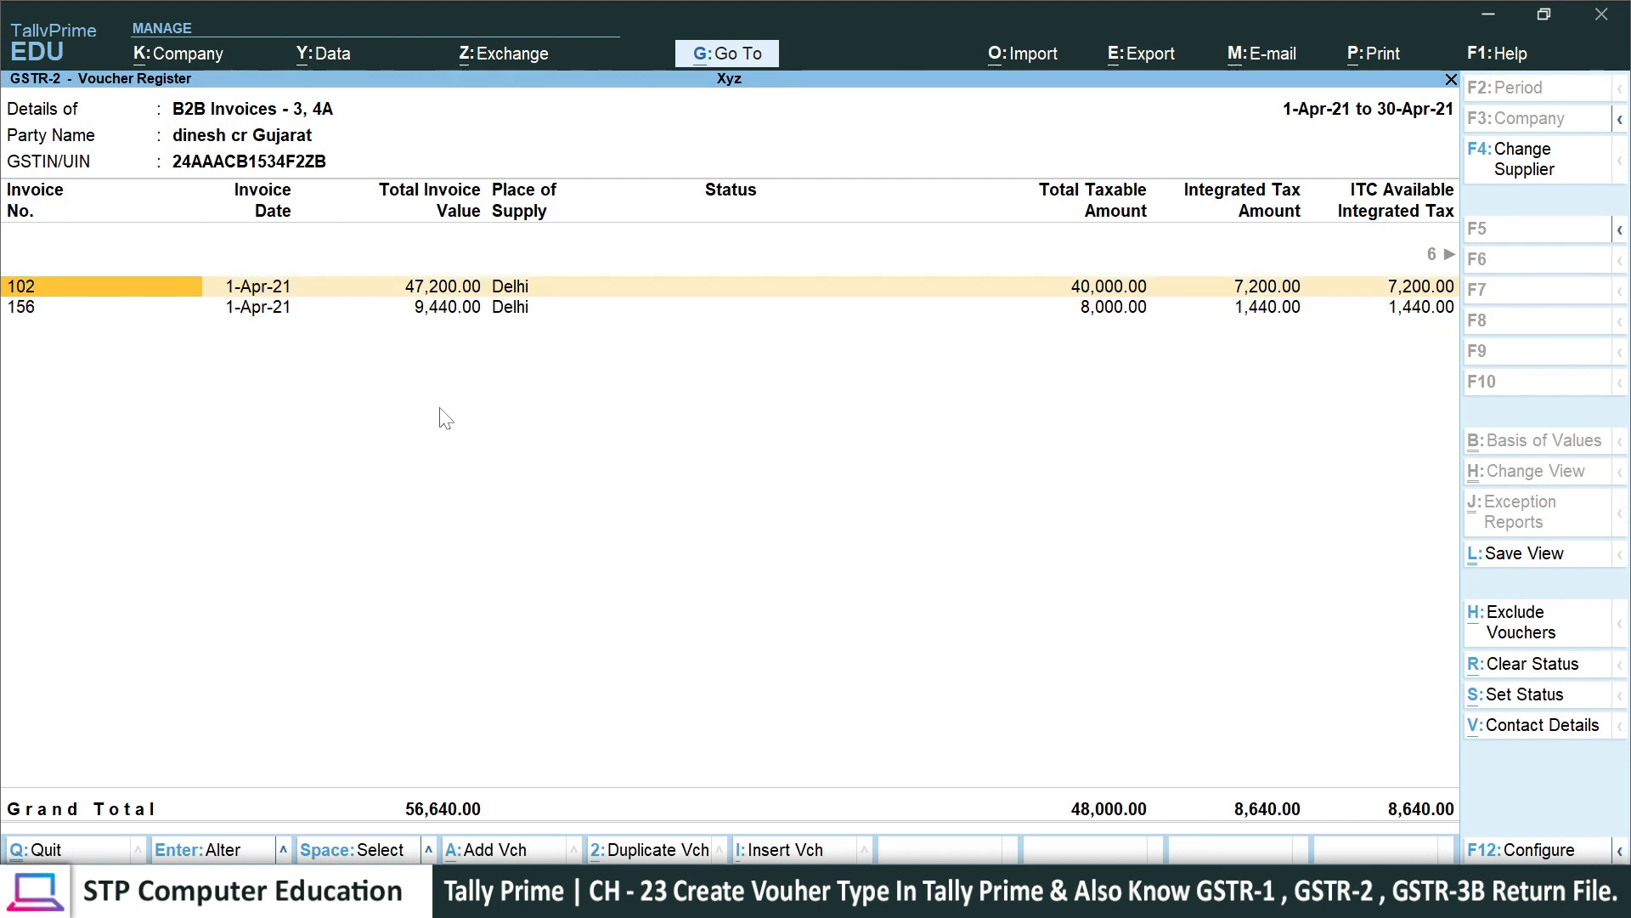
{"action": "key", "text": "Escape"}
{"action": "key", "text": "Escape"}
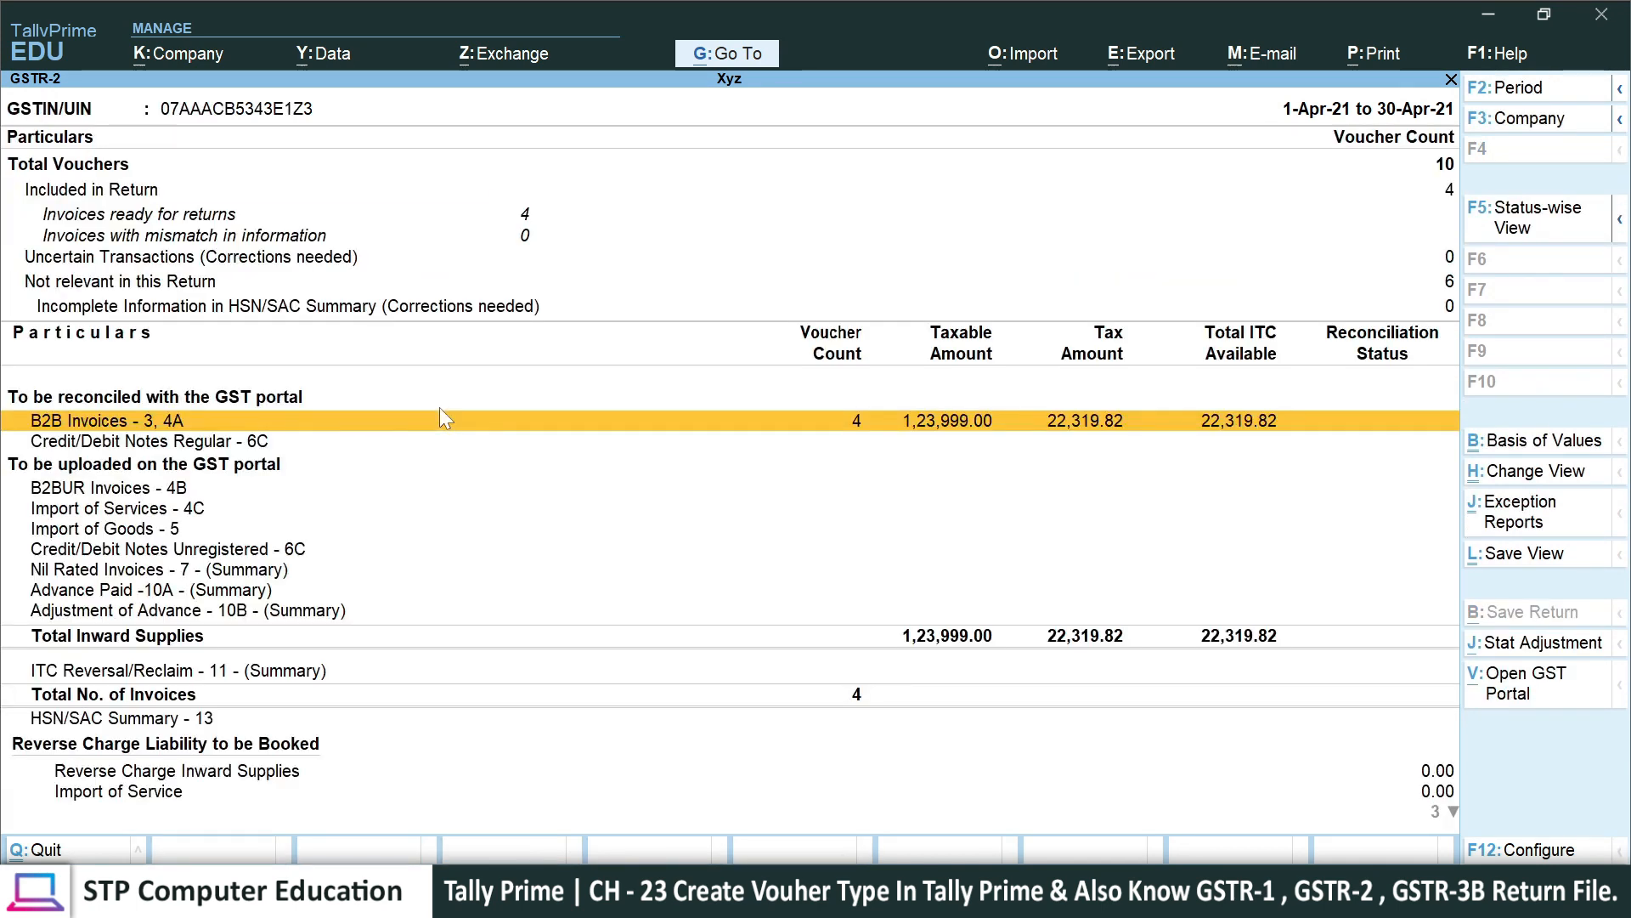
- Leave GSTR-2, reopen GSTR-1 to examine its voucher summary lines, and close it again
{"action": "key", "text": "Escape"}
{"action": "key", "text": "Down"}
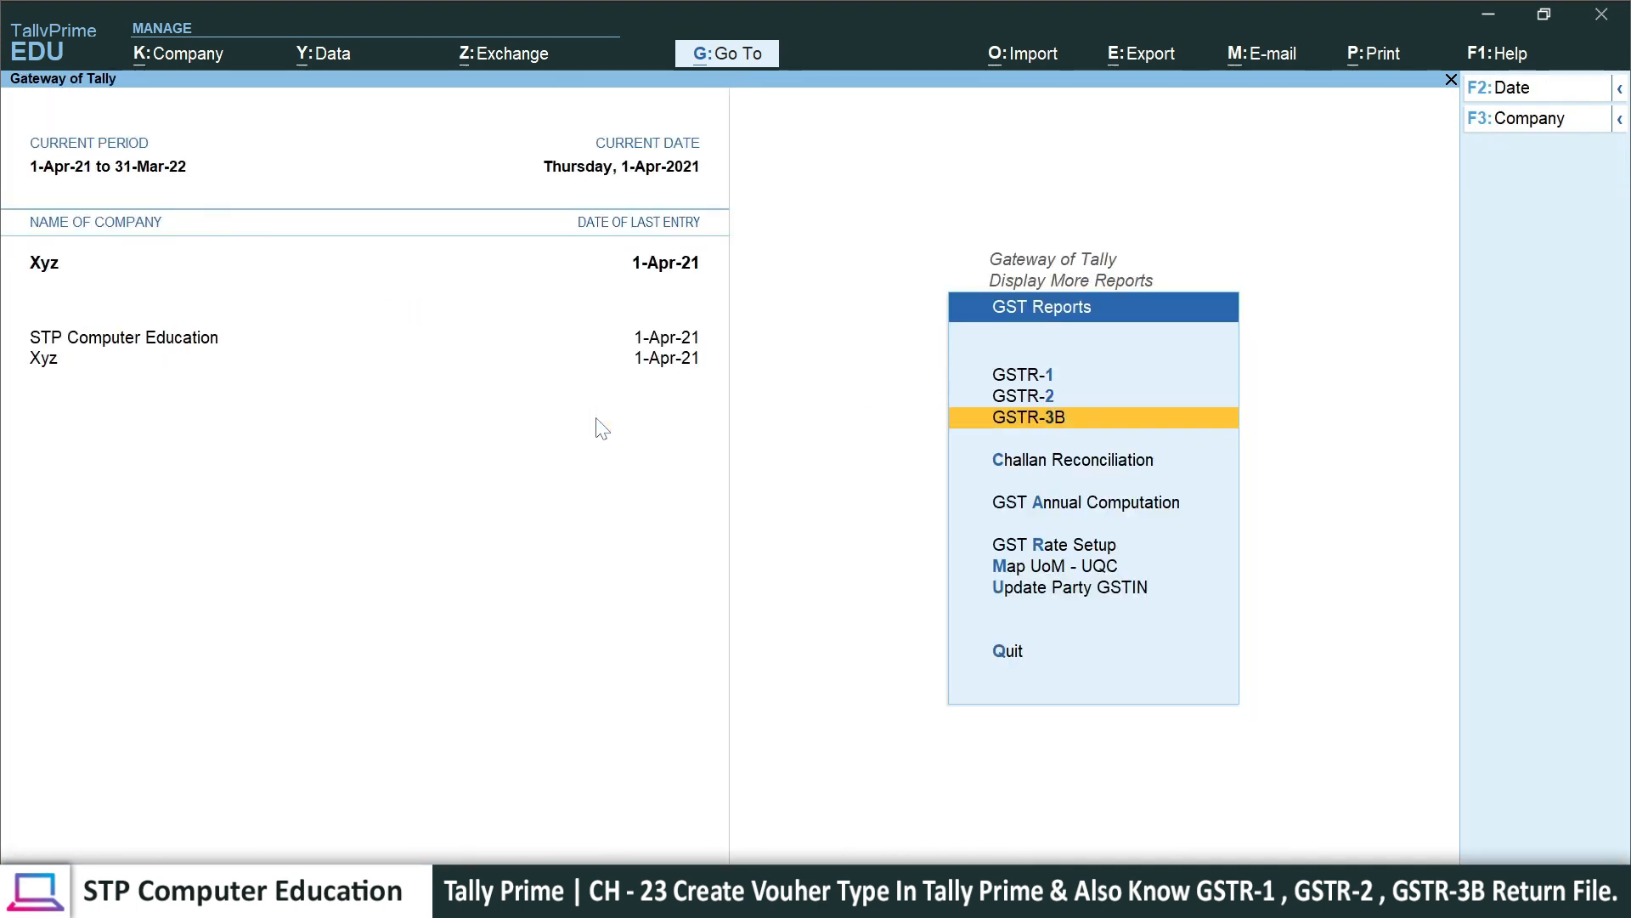
{"action": "key", "text": "Up"}
{"action": "key", "text": "Up"}
{"action": "key", "text": "Return"}
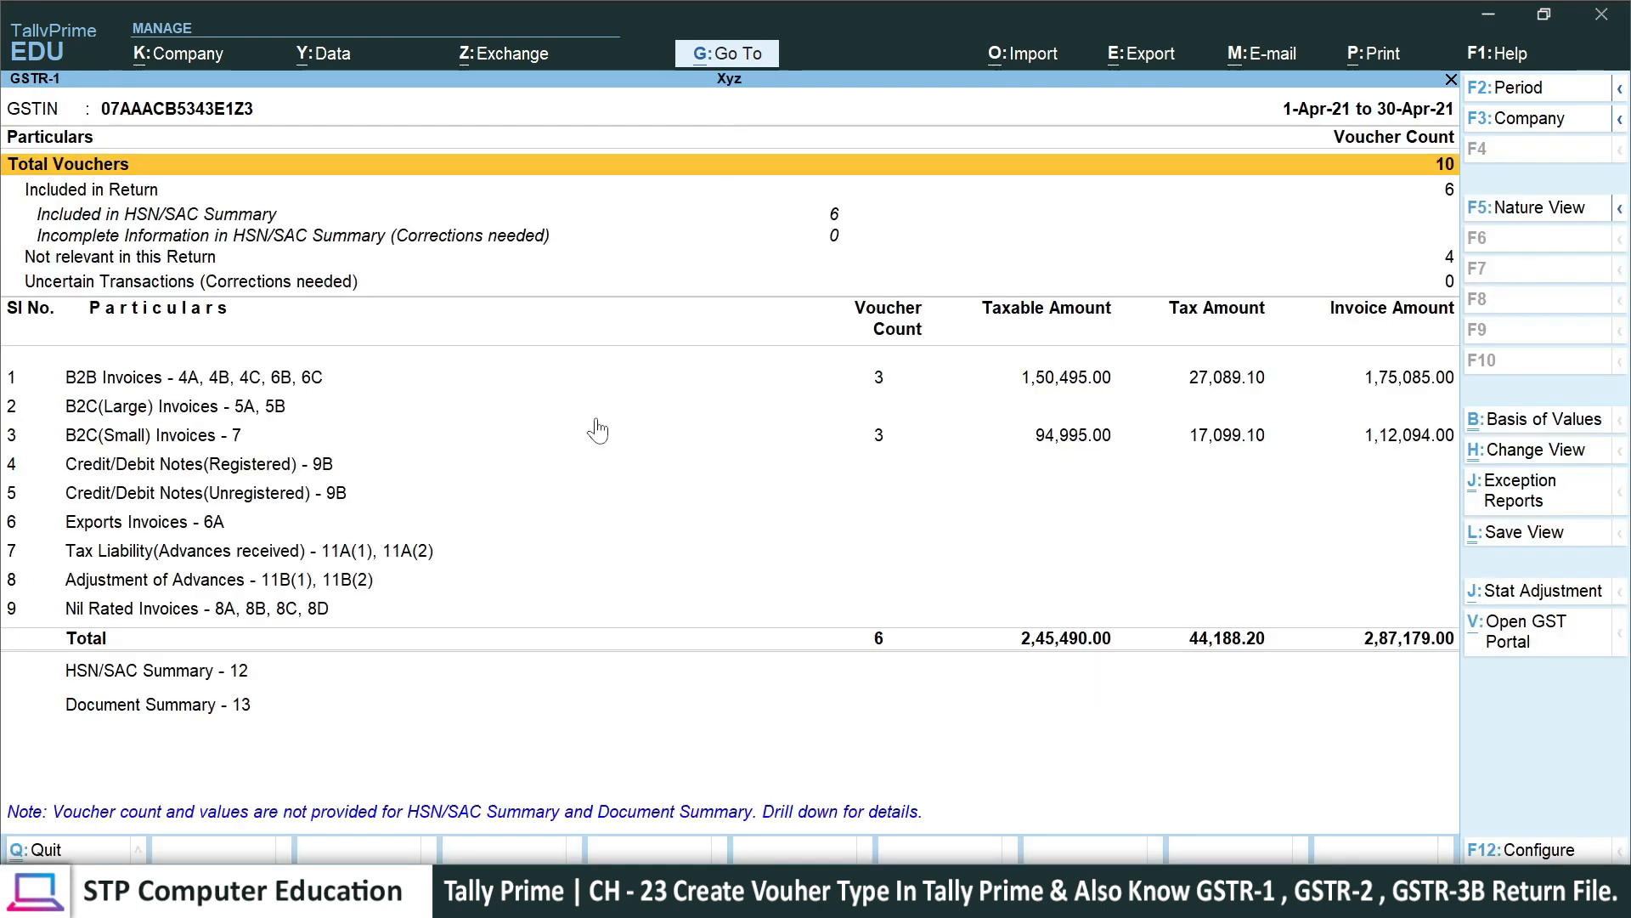
{"action": "key", "text": "Down"}
{"action": "key", "text": "Down"}
{"action": "key", "text": "Down"}
{"action": "key", "text": "Down"}
{"action": "key", "text": "Down"}
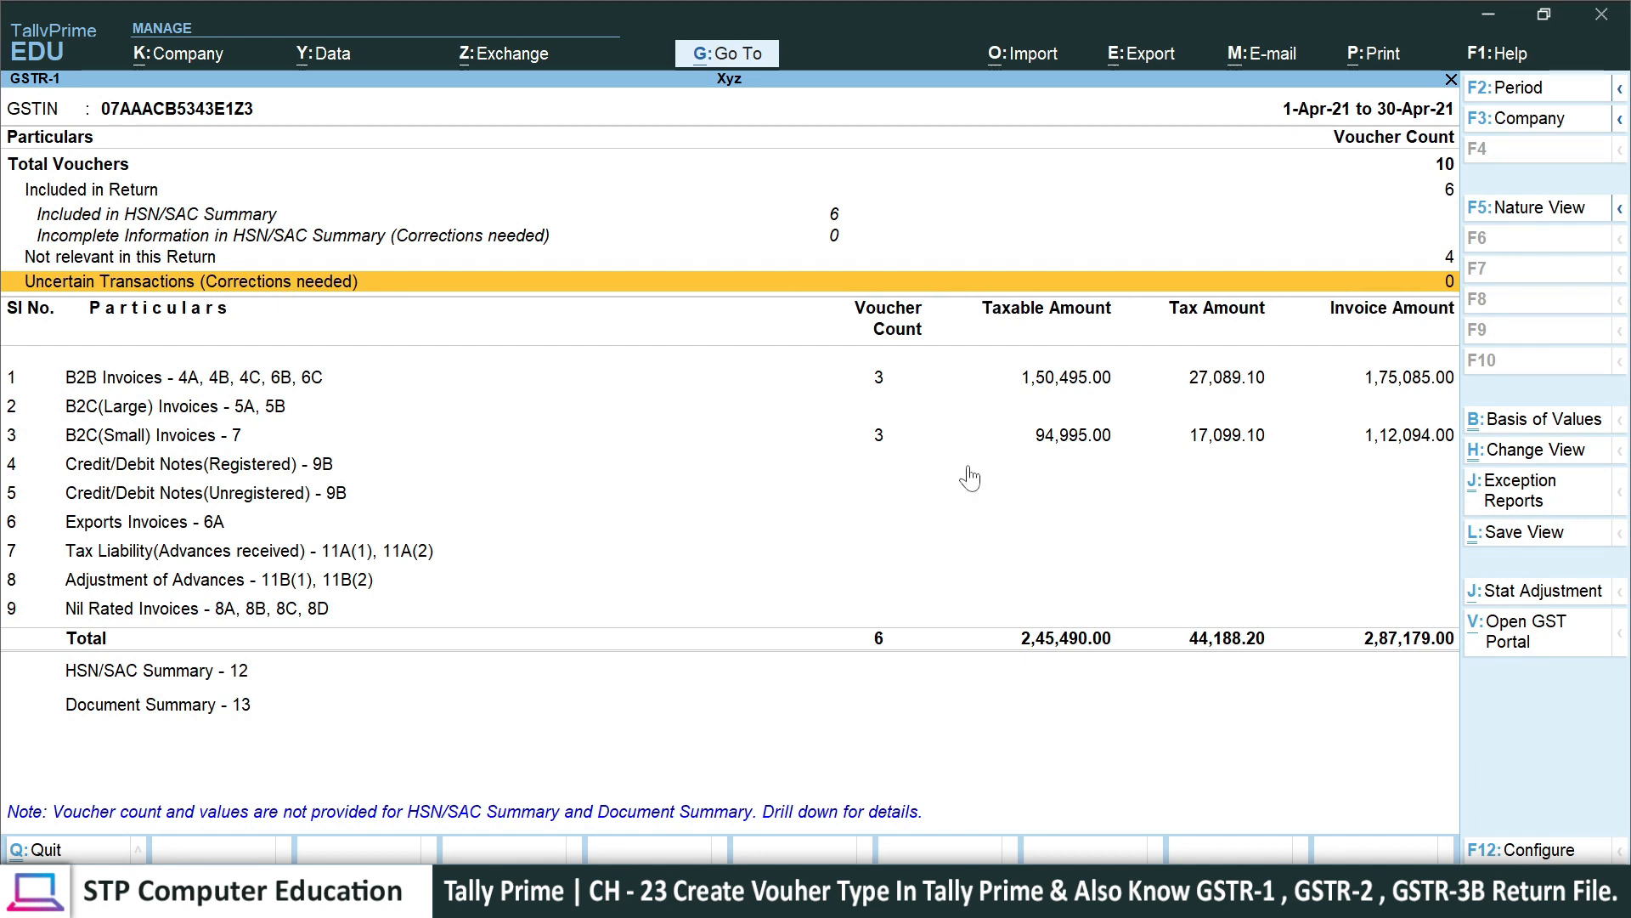
{"action": "key", "text": "Escape"}
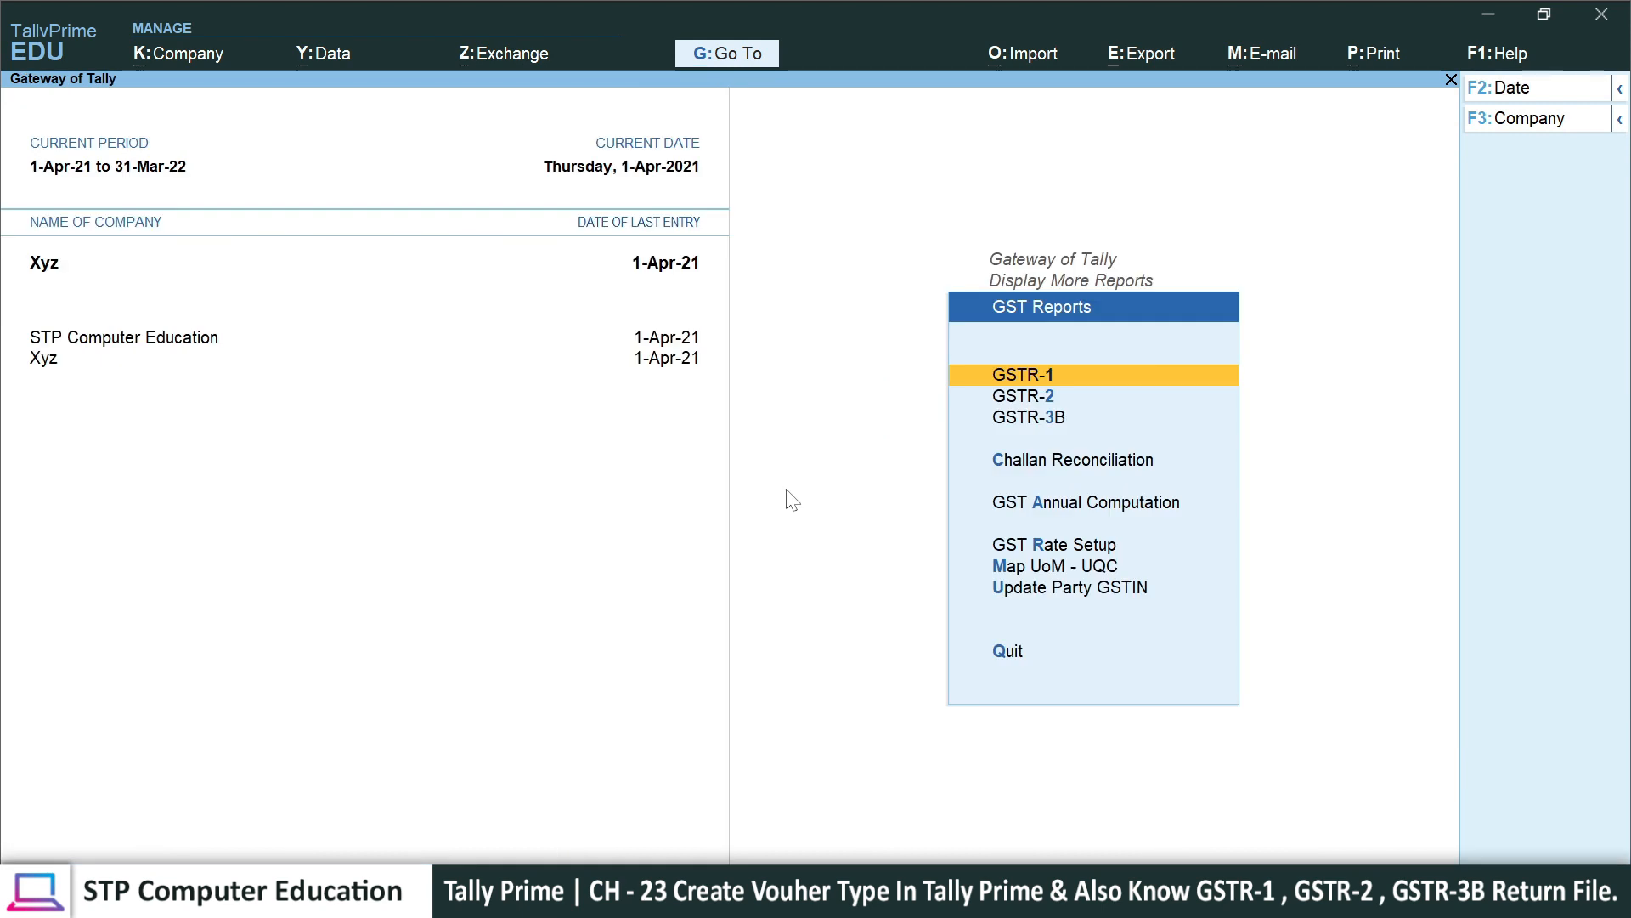
- Open the GSTR-3B return summary
{"action": "key", "text": "Down"}
{"action": "key", "text": "Down"}
{"action": "key", "text": "Return"}
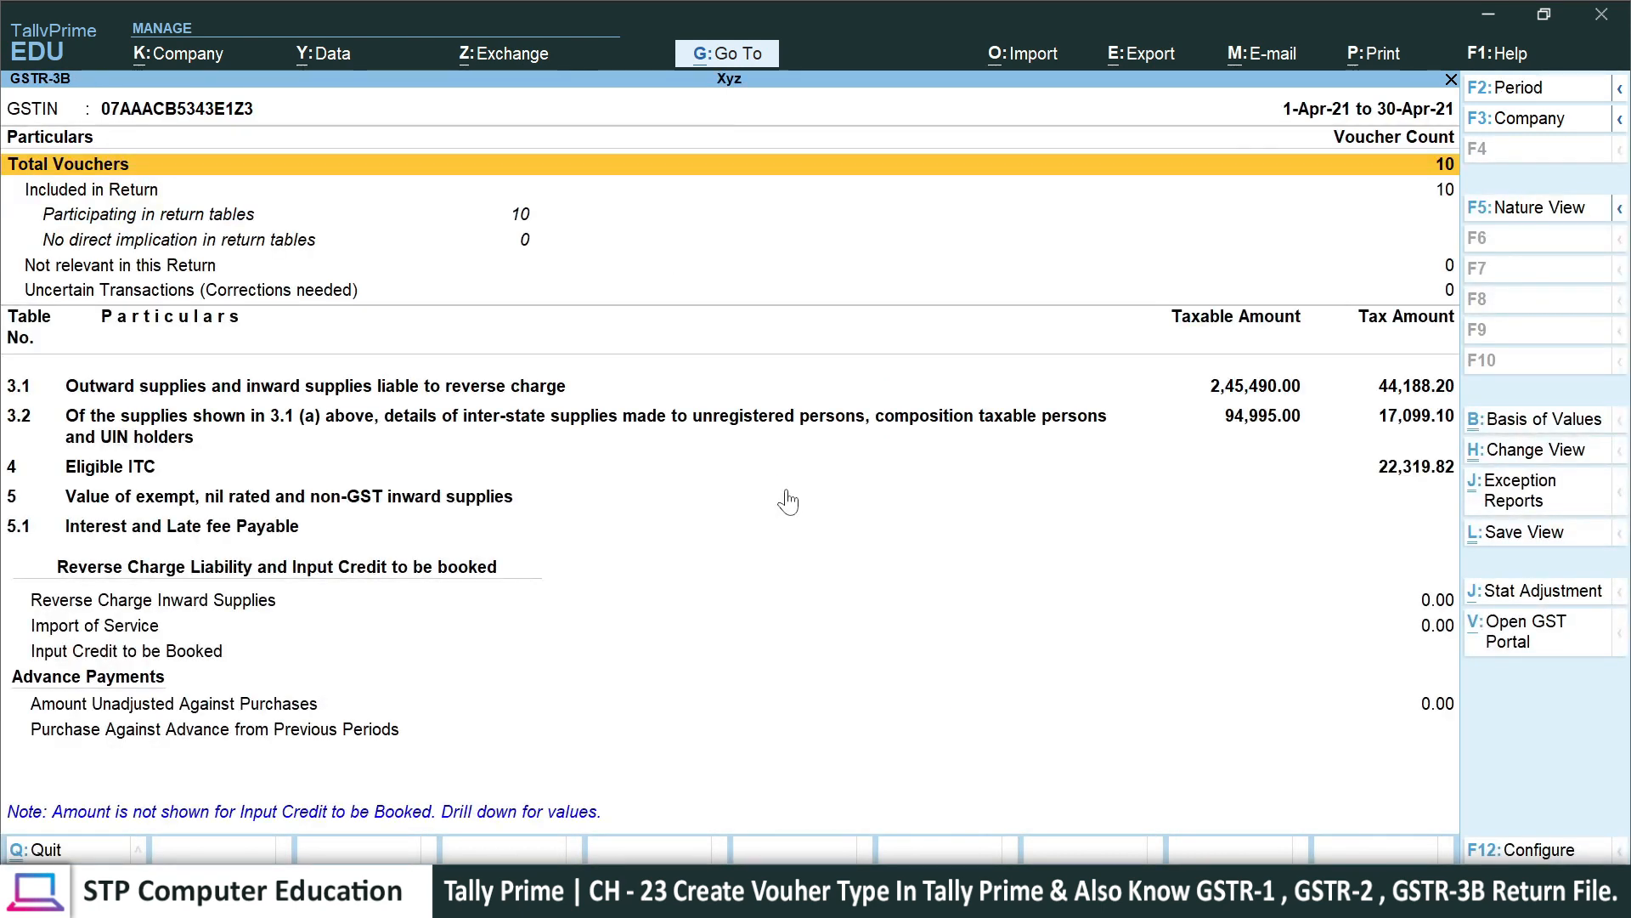
- Go through the GSTR-3B table lines and drill down into table 4, Eligible ITC
{"action": "key", "text": "Down"}
{"action": "key", "text": "Down"}
{"action": "key", "text": "Down"}
{"action": "key", "text": "Down"}
{"action": "key", "text": "Down"}
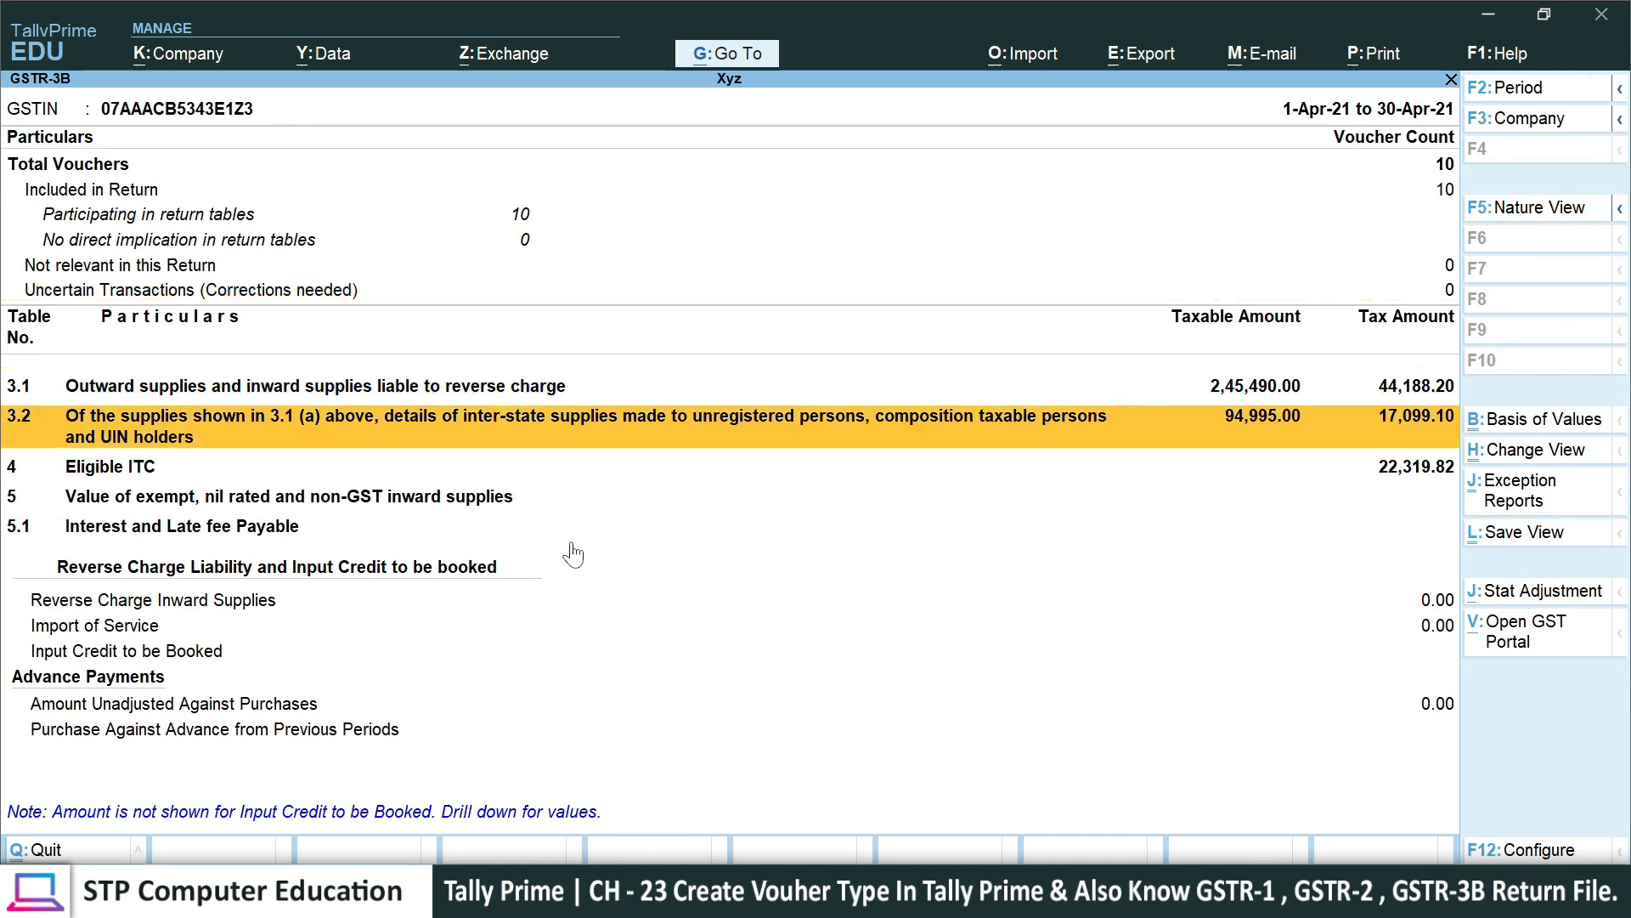
{"action": "key", "text": "Down"}
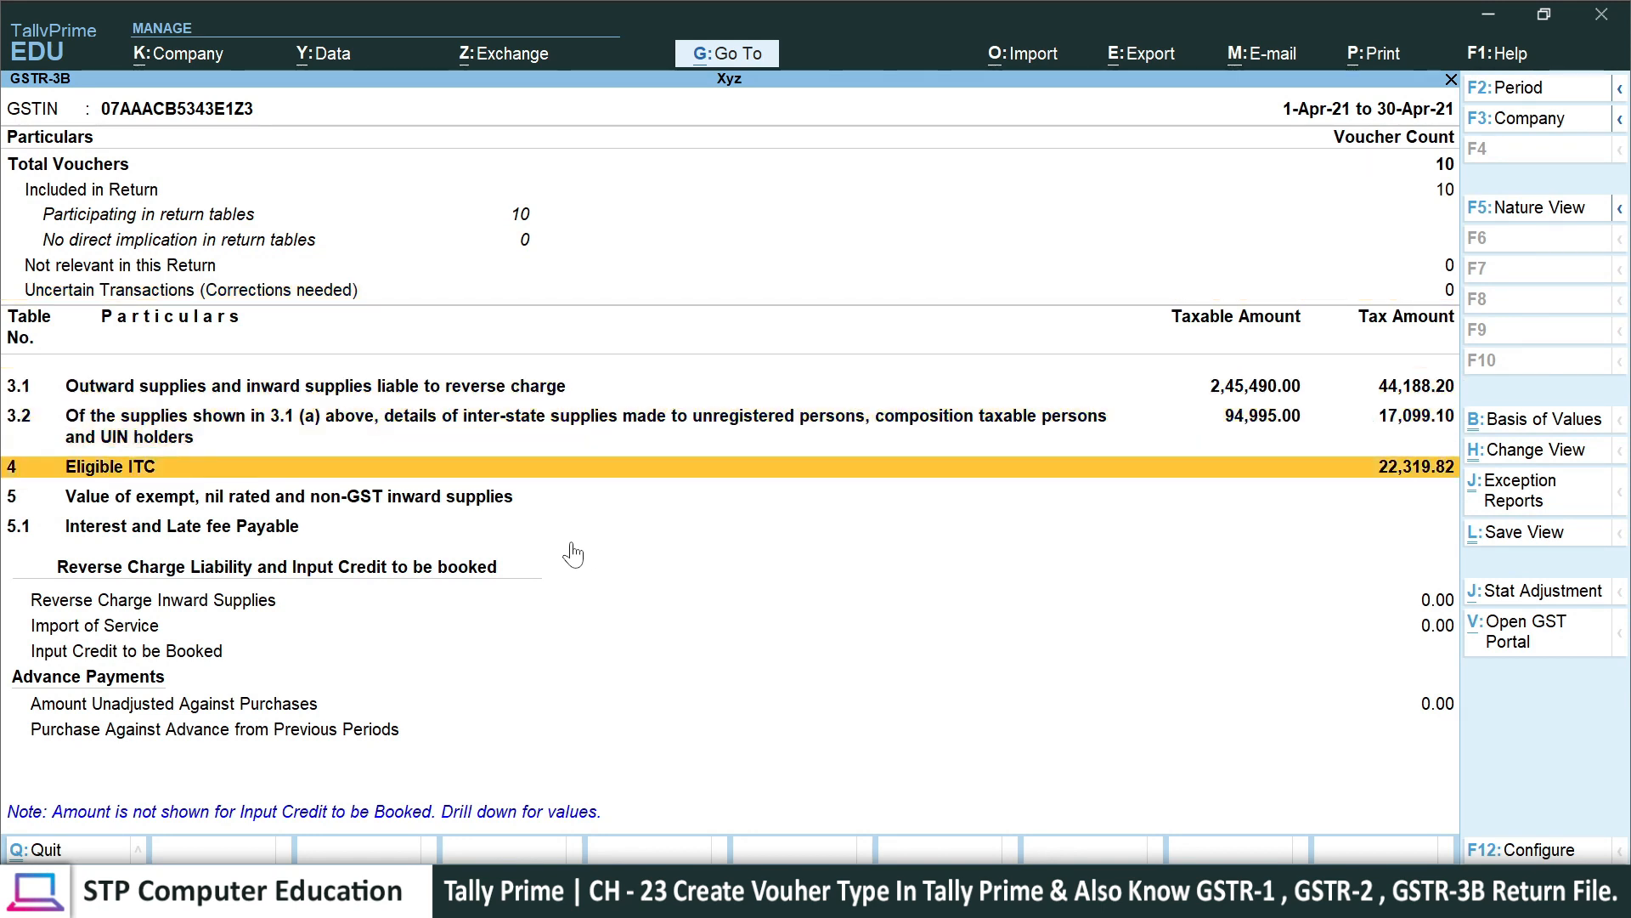
{"action": "key", "text": "Return"}
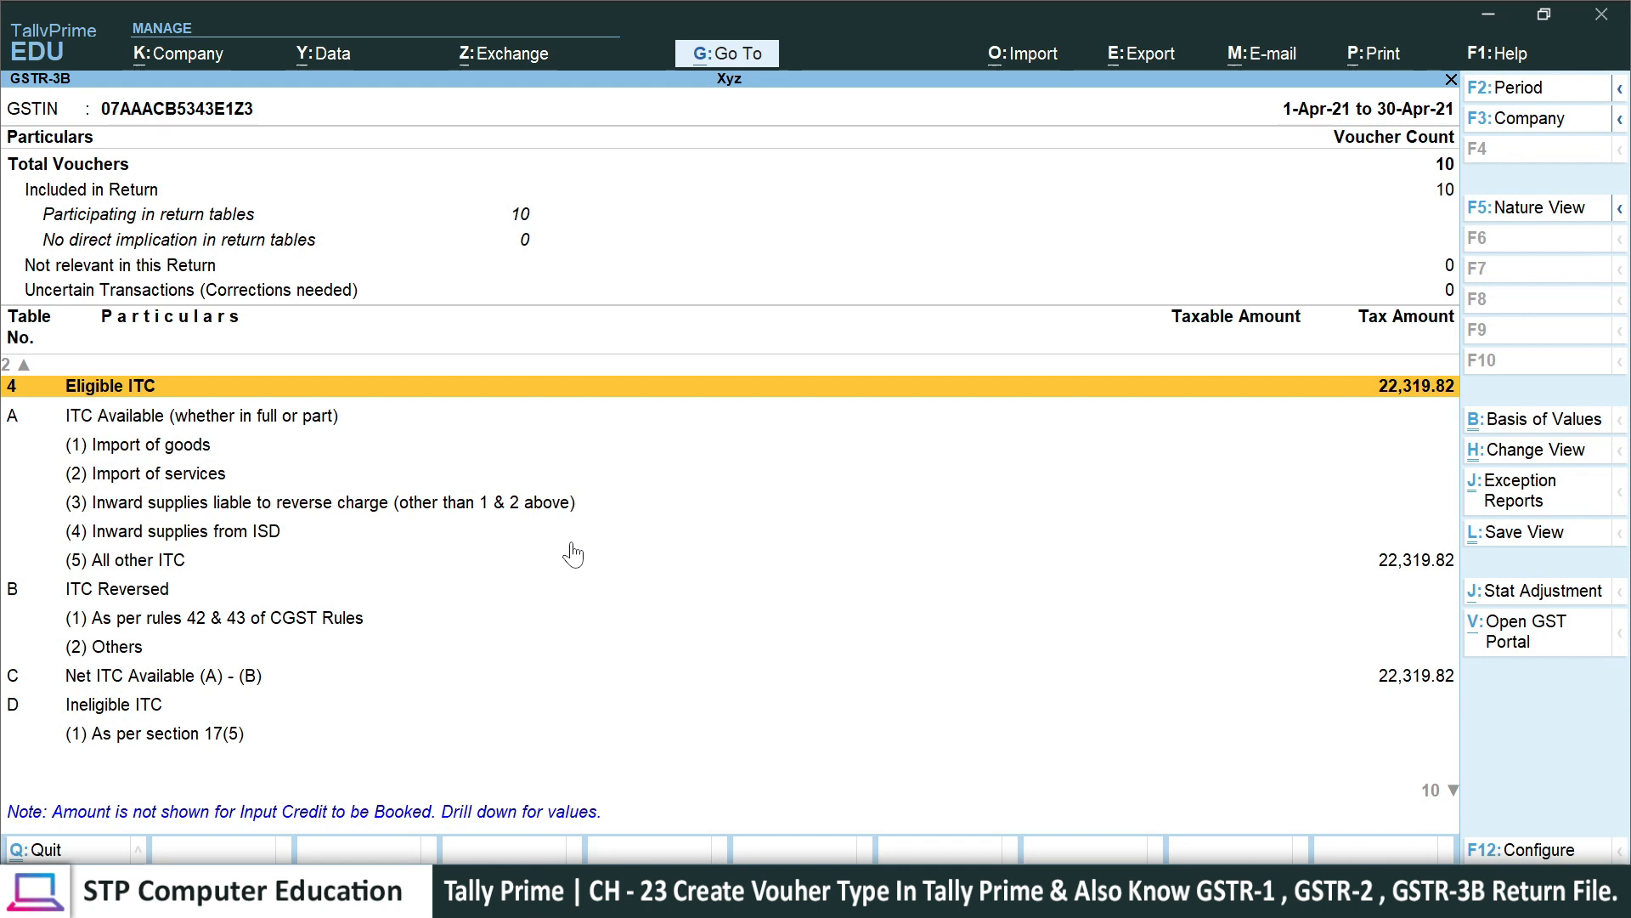
- Examine the ITC Available categories under Eligible ITC, down to the All other ITC line
{"action": "key", "text": "Down"}
{"action": "key", "text": "Down"}
{"action": "key", "text": "Down"}
{"action": "key", "text": "Down"}
{"action": "key", "text": "Down"}
{"action": "key", "text": "Down"}
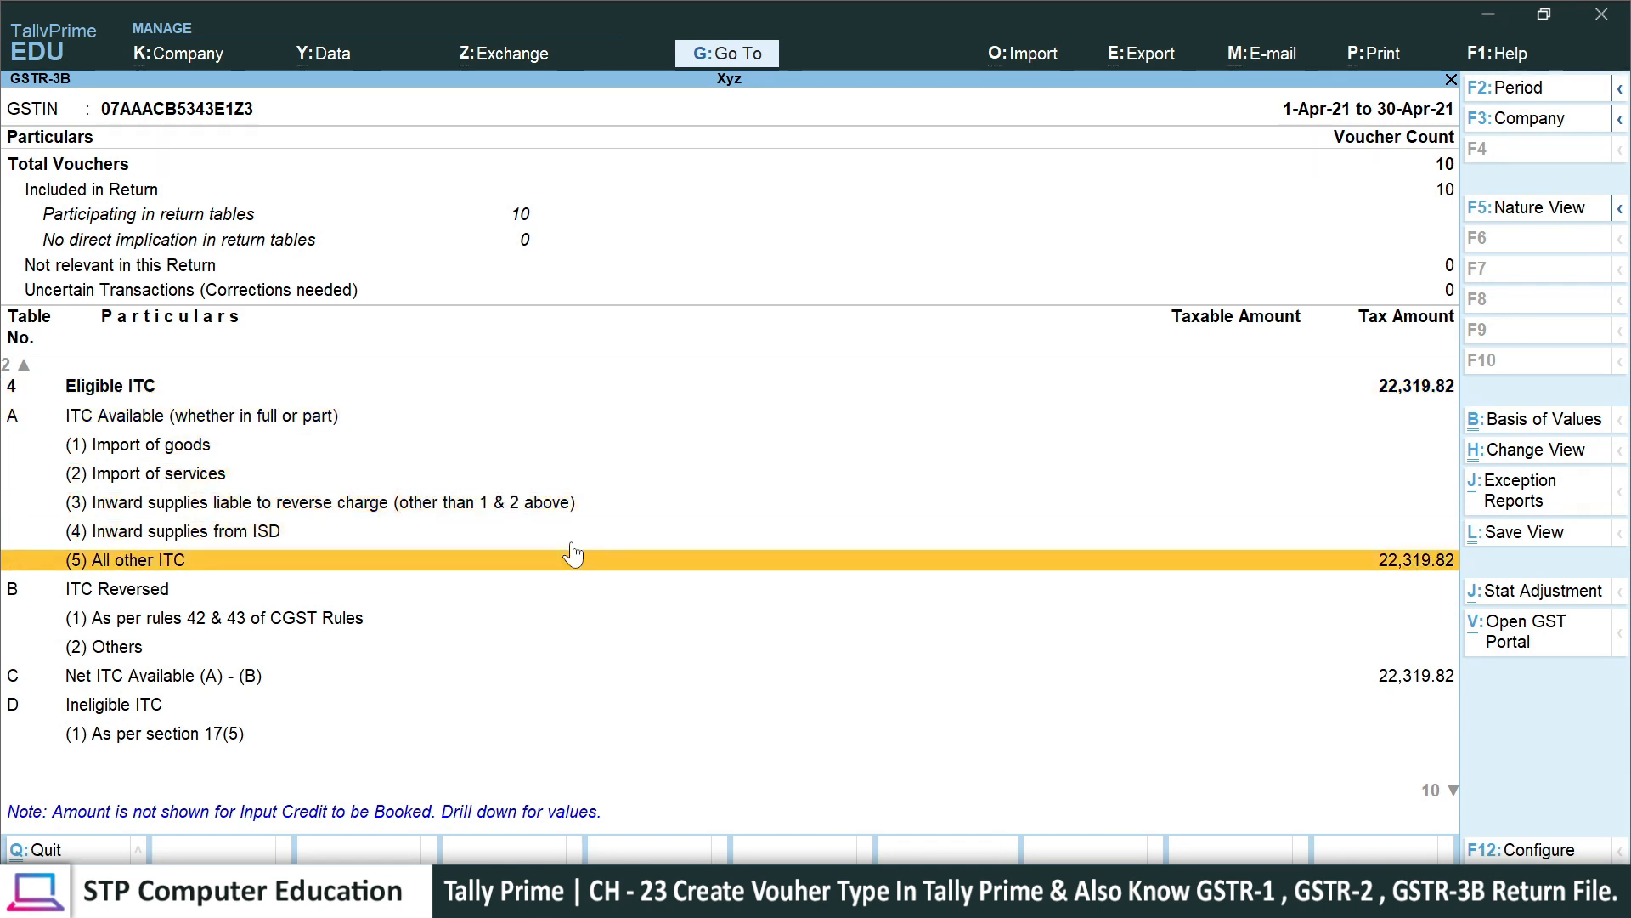
- Close the GSTR-3B return and go back through the report menus to the Gateway of Tally main menu
{"action": "key", "text": "Escape"}
{"action": "key", "text": "Escape"}
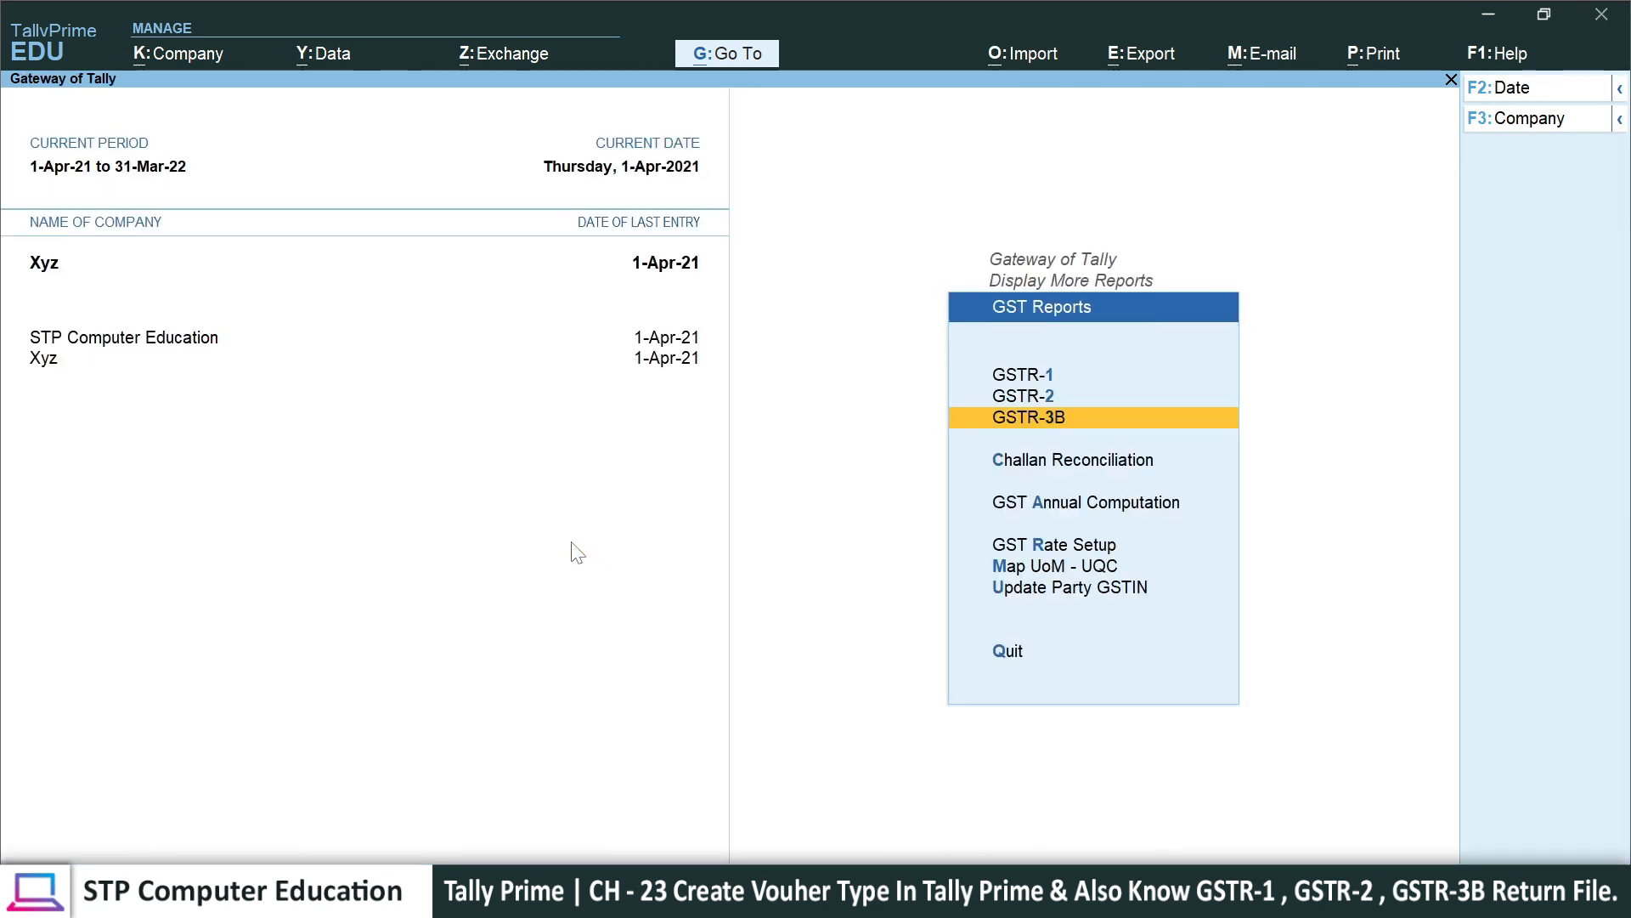
{"action": "key", "text": "Escape"}
{"action": "key", "text": "Escape"}
{"action": "key", "text": "Escape"}
{"action": "key", "text": "Escape"}
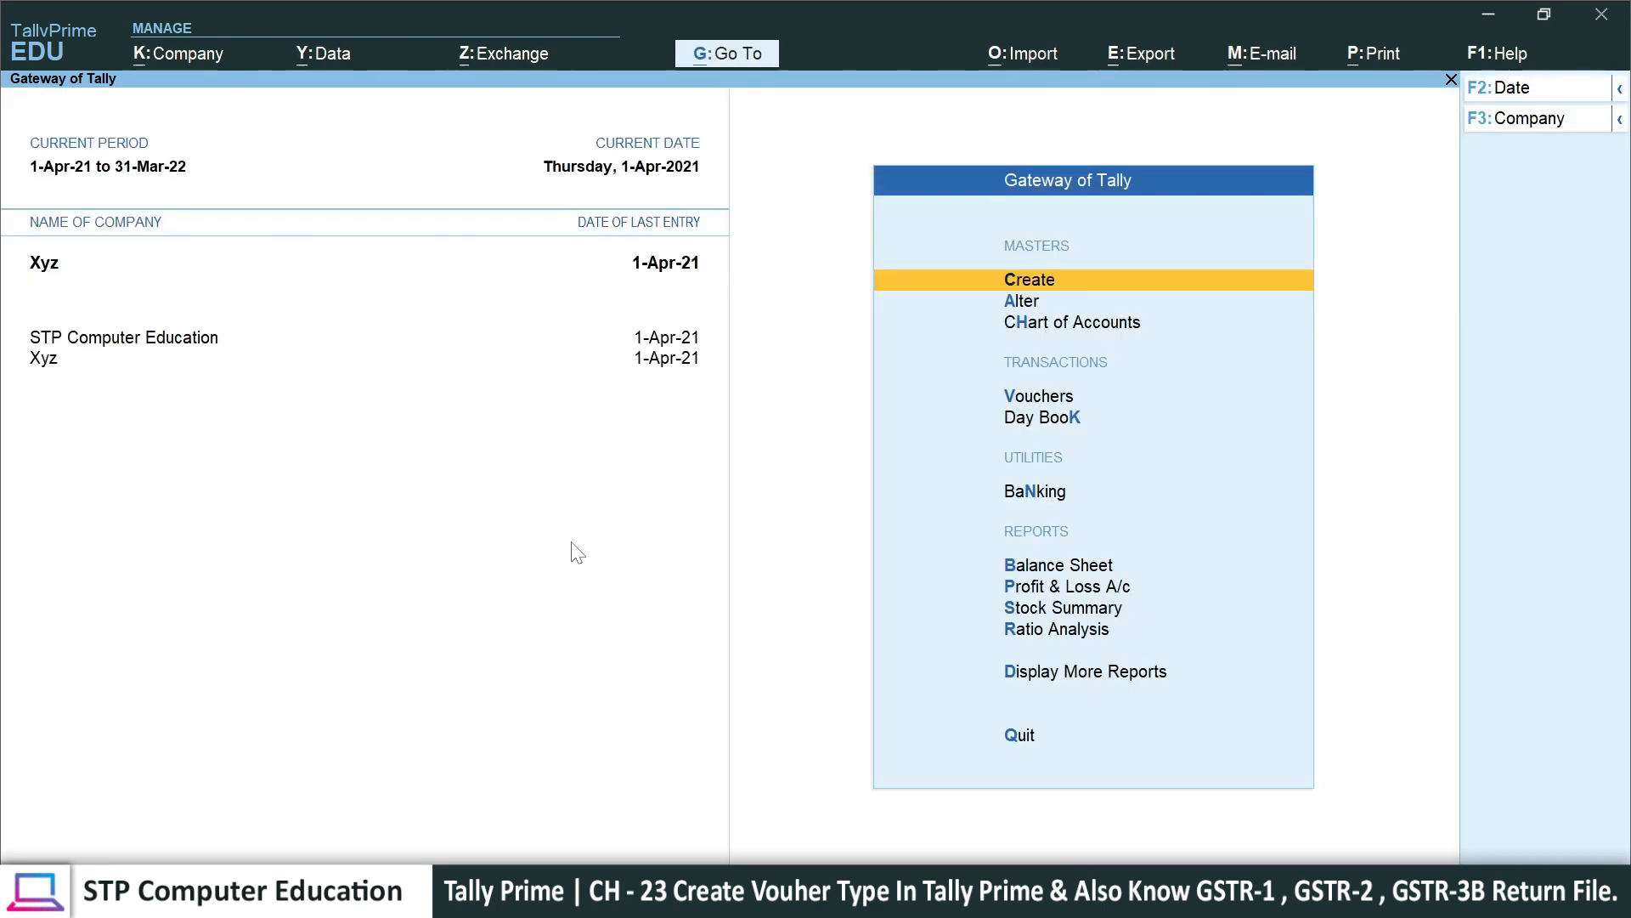